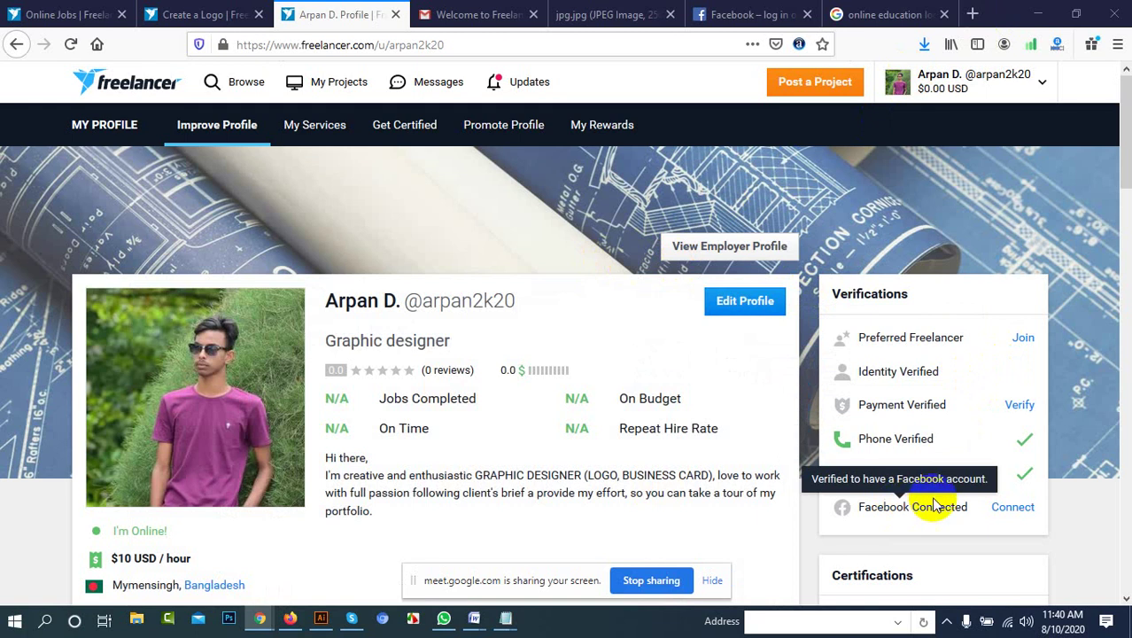
Review the freelancer profile's verifications, certifications, portfolio and top skills, and check the account options
{"action": "scroll", "coordinate": [935, 505], "scroll_direction": "down", "scroll_amount": 2}
{"action": "scroll", "coordinate": [957, 337], "scroll_direction": "down", "scroll_amount": 2}
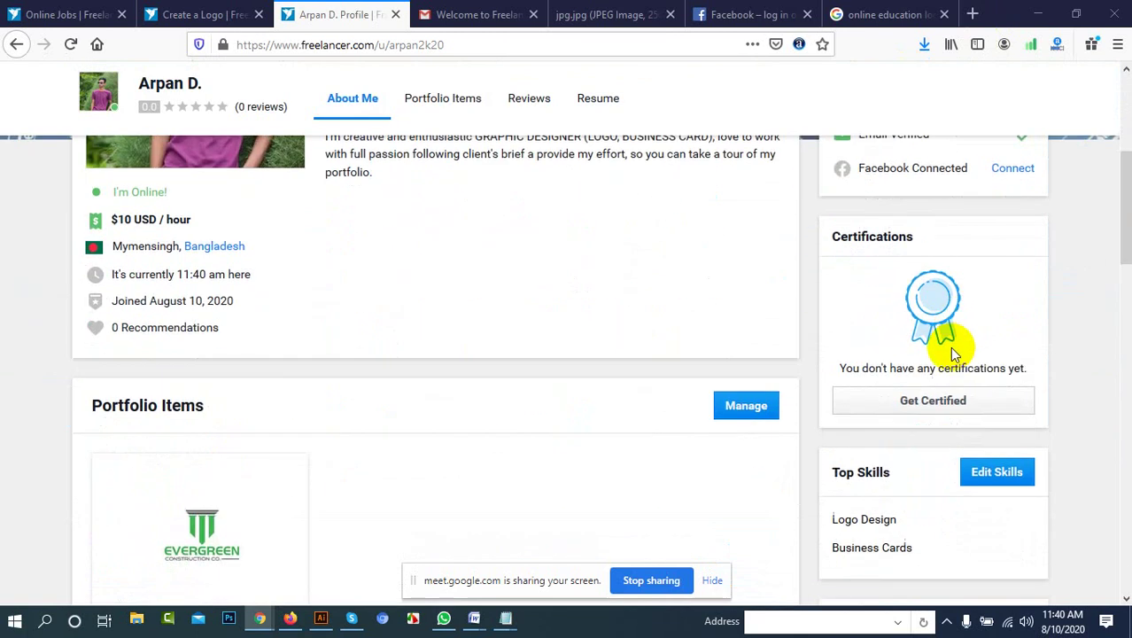
{"action": "scroll", "coordinate": [890, 359], "scroll_direction": "down", "scroll_amount": 2}
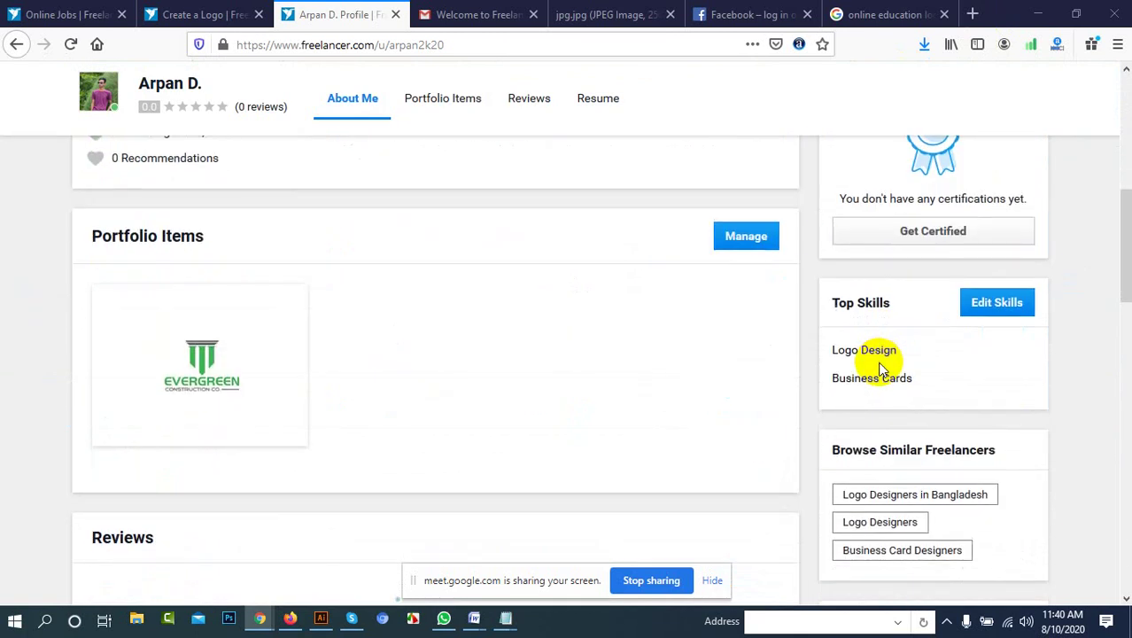
{"action": "scroll", "coordinate": [646, 323], "scroll_direction": "up", "scroll_amount": 6}
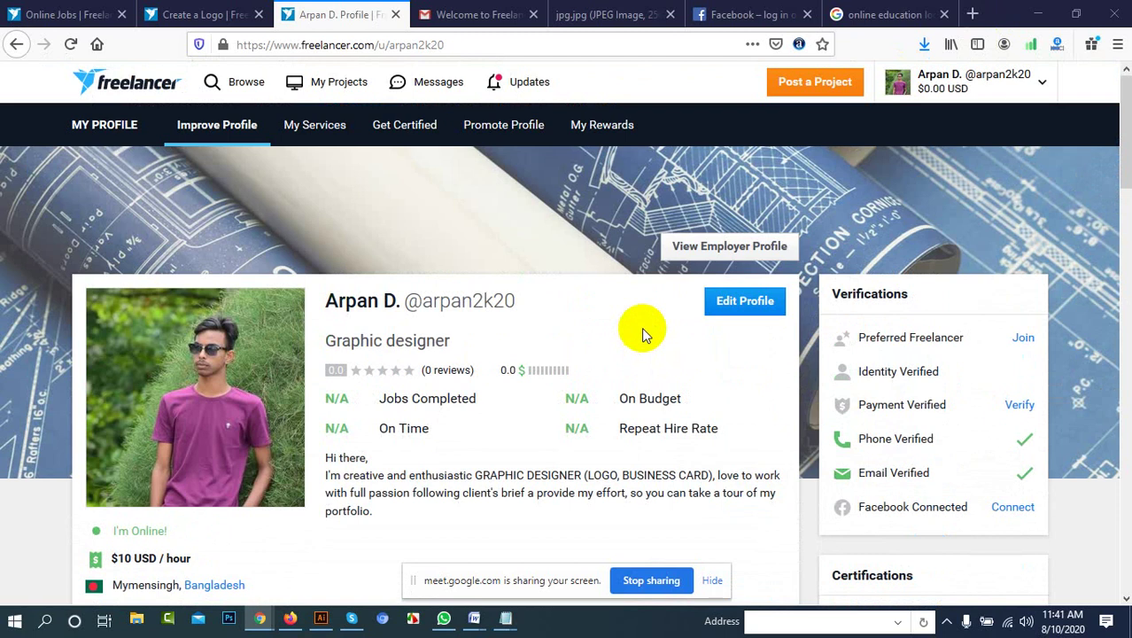
{"action": "left_click", "coordinate": [937, 89]}
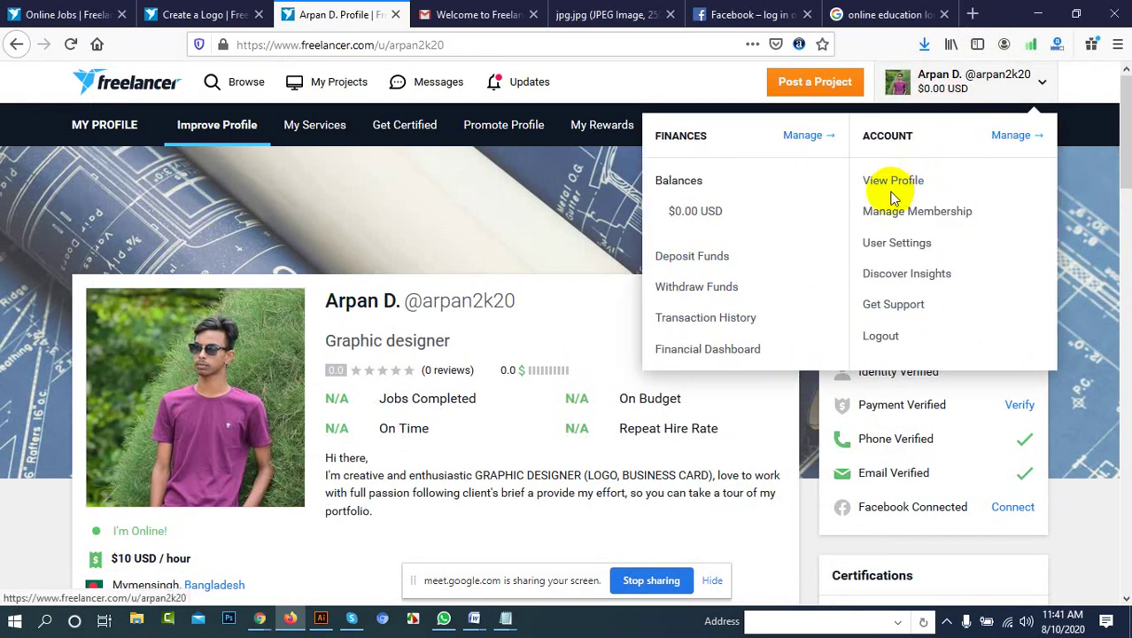
{"action": "left_click", "coordinate": [687, 119]}
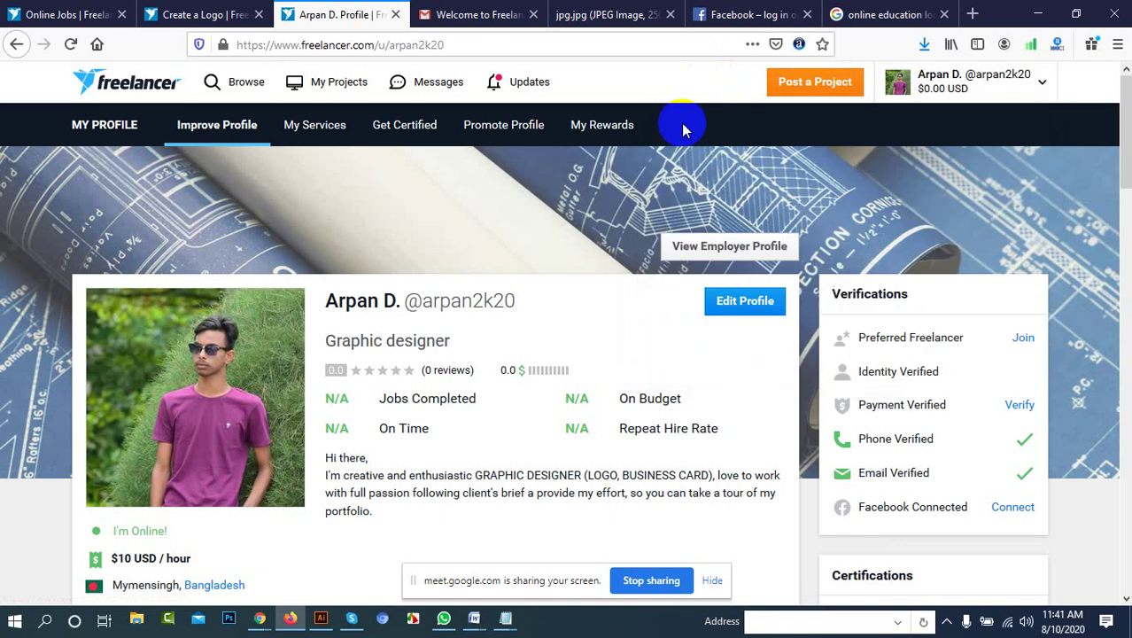
Browse the available projects to work on
{"action": "left_click", "coordinate": [218, 78]}
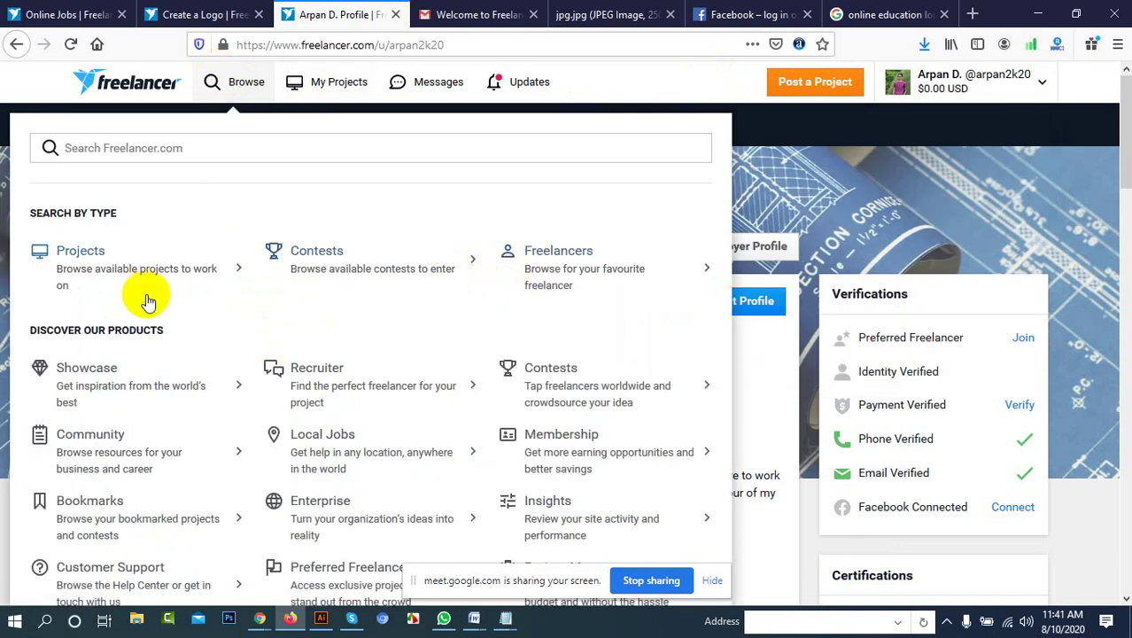
{"action": "left_click", "coordinate": [88, 279]}
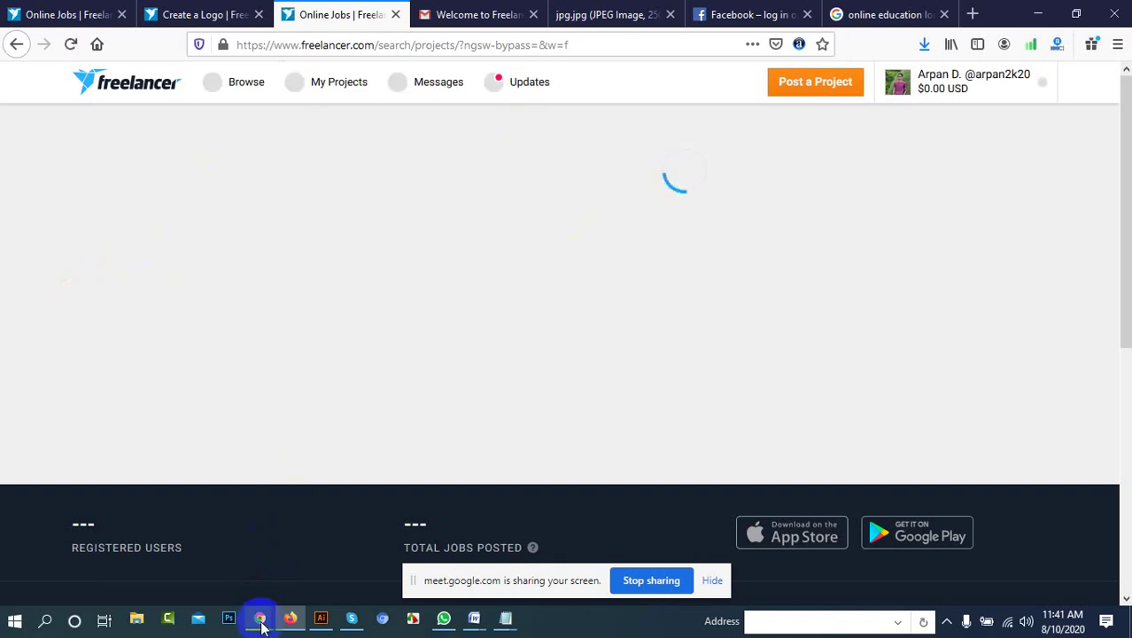
Check the ongoing Google Meet call in Chrome and return to the project list in Firefox
{"action": "mouse_move", "coordinate": [261, 619]}
{"action": "left_click", "coordinate": [222, 558]}
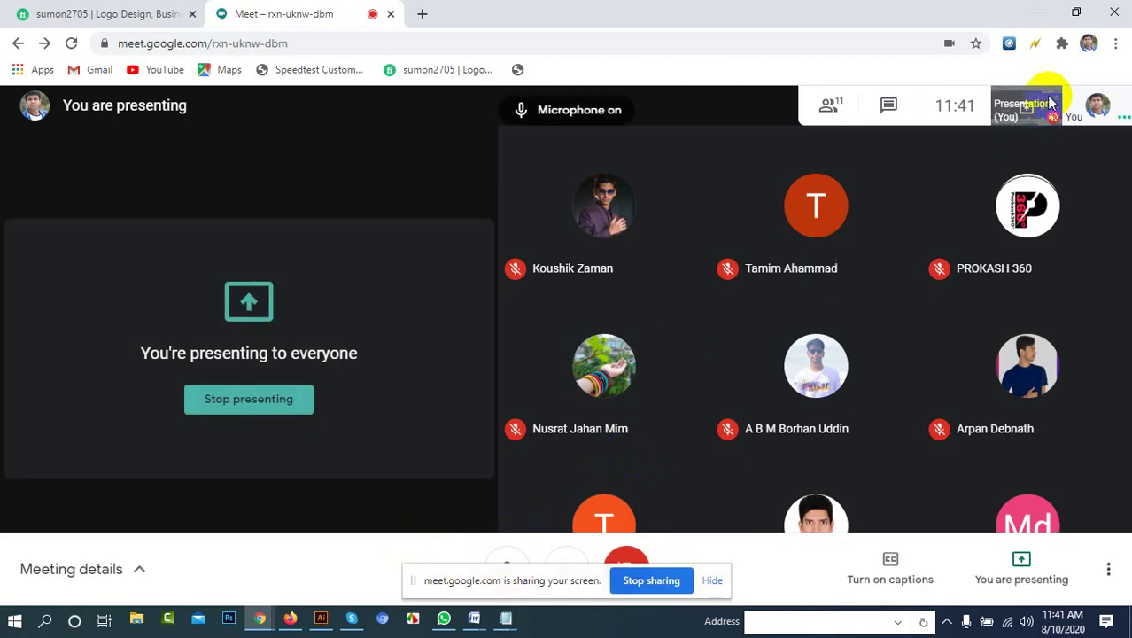
{"action": "left_click", "coordinate": [1027, 13]}
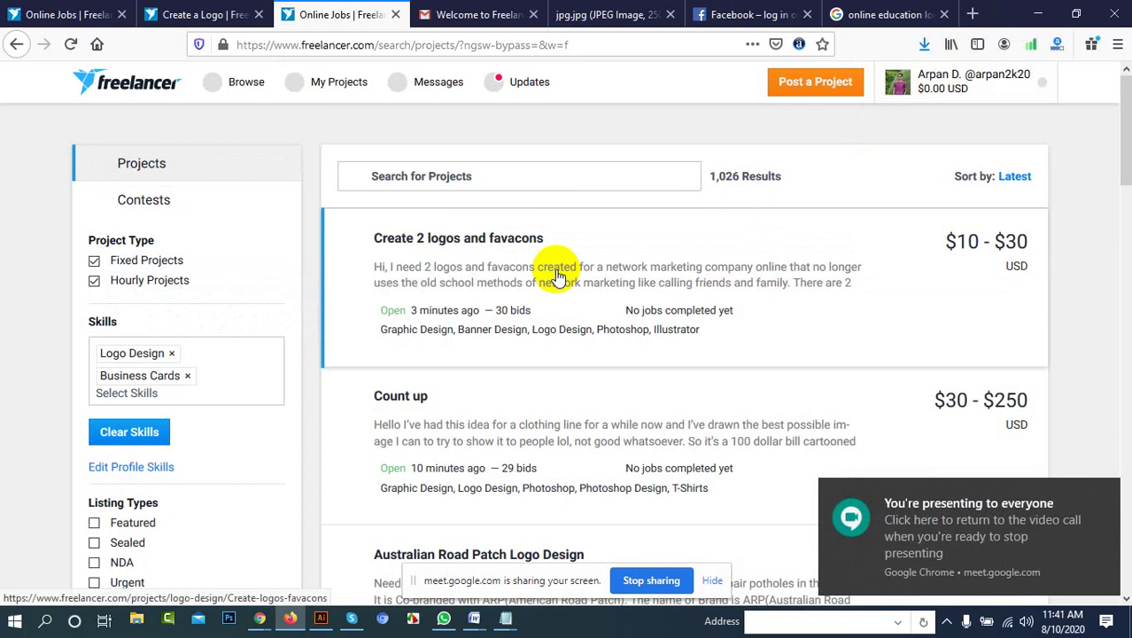
Look through the project listings and open the project "Create a Design for a logo"
{"action": "scroll", "coordinate": [450, 392], "scroll_direction": "down", "scroll_amount": 5}
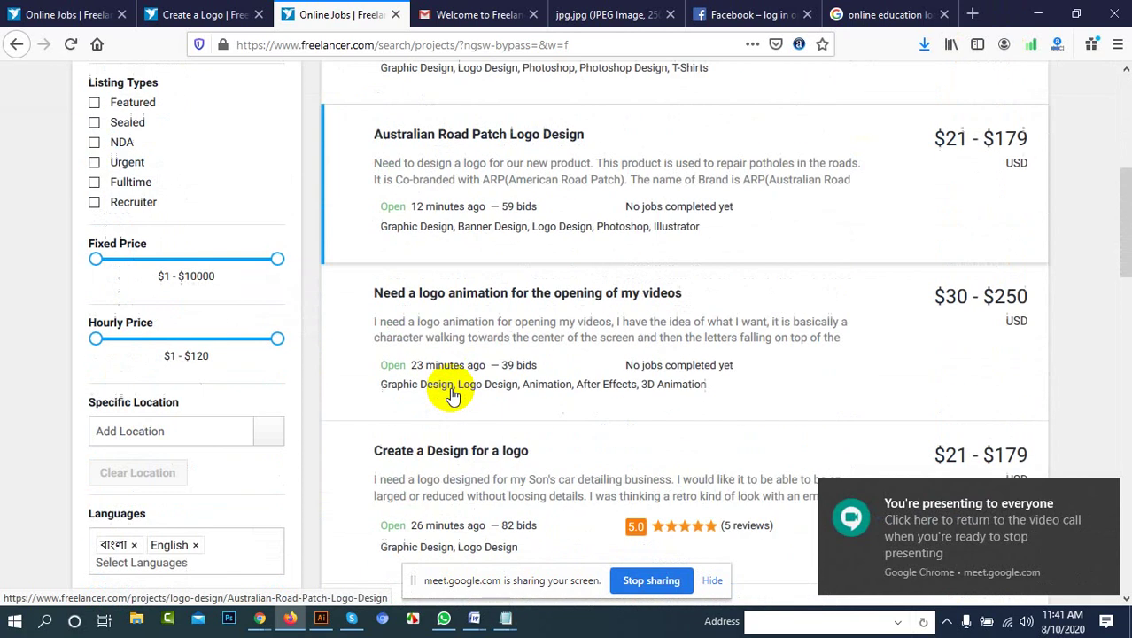
{"action": "scroll", "coordinate": [482, 301], "scroll_direction": "down", "scroll_amount": 2}
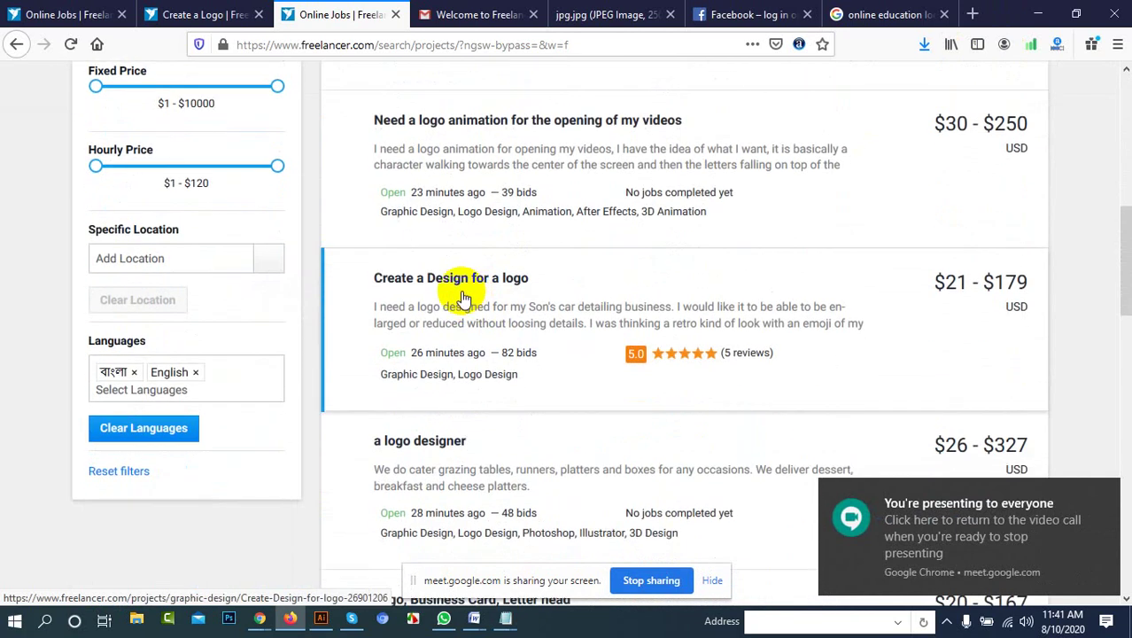
{"action": "left_click", "coordinate": [456, 289]}
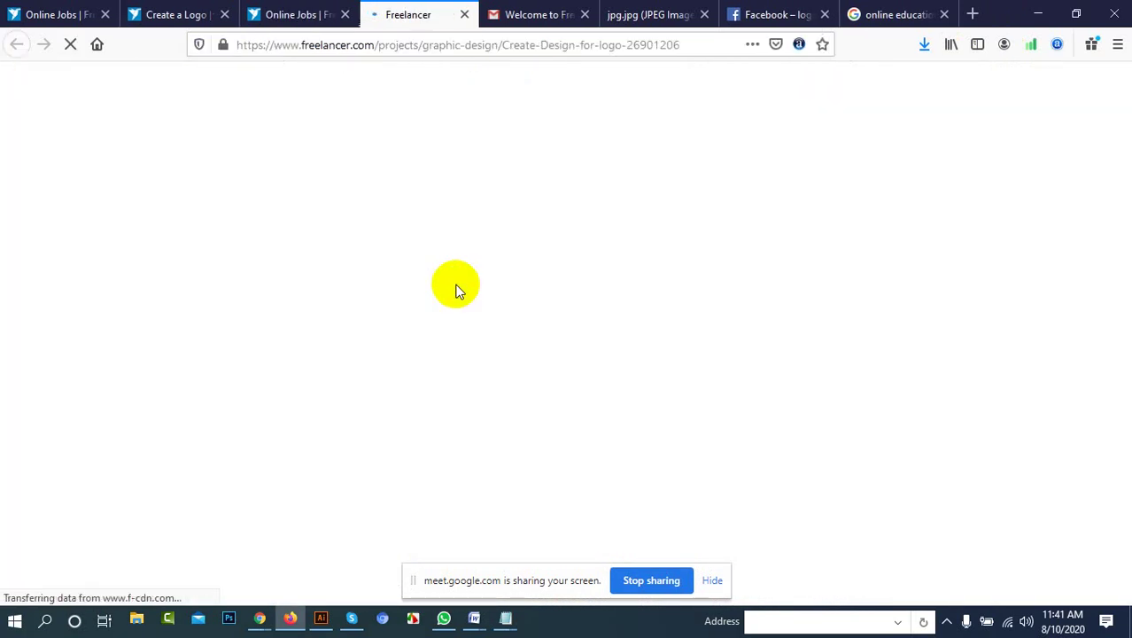
Review the verification requirements on the "Create a Logo" contest entry and open the trust settings for adding LinkedIn's 20 points
{"action": "left_click", "coordinate": [27, 14]}
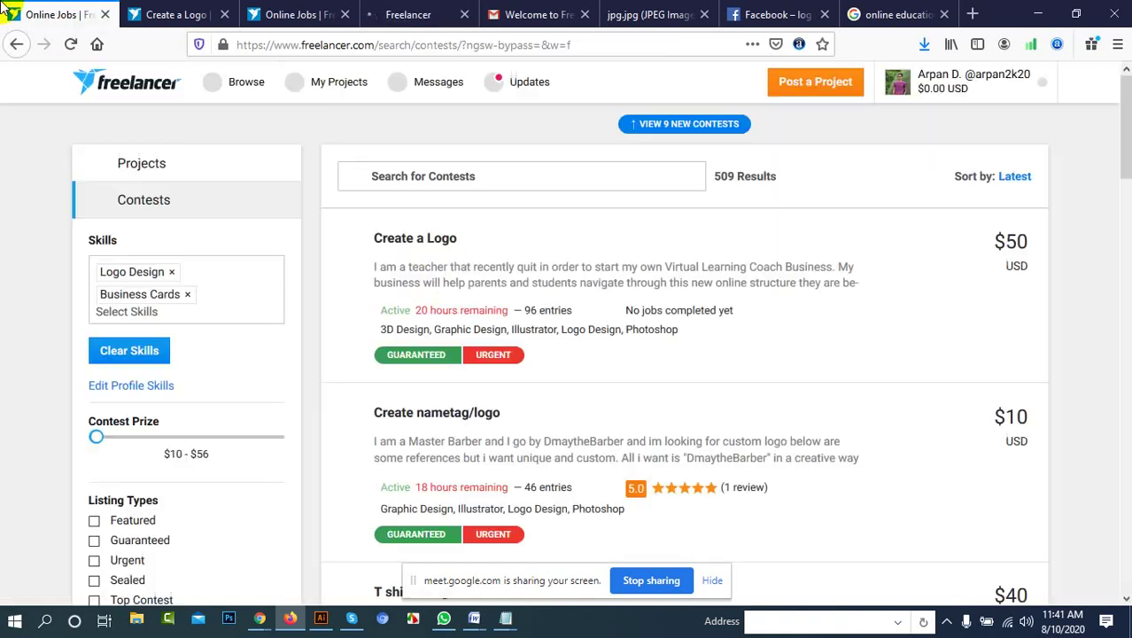
{"action": "left_click", "coordinate": [146, 14]}
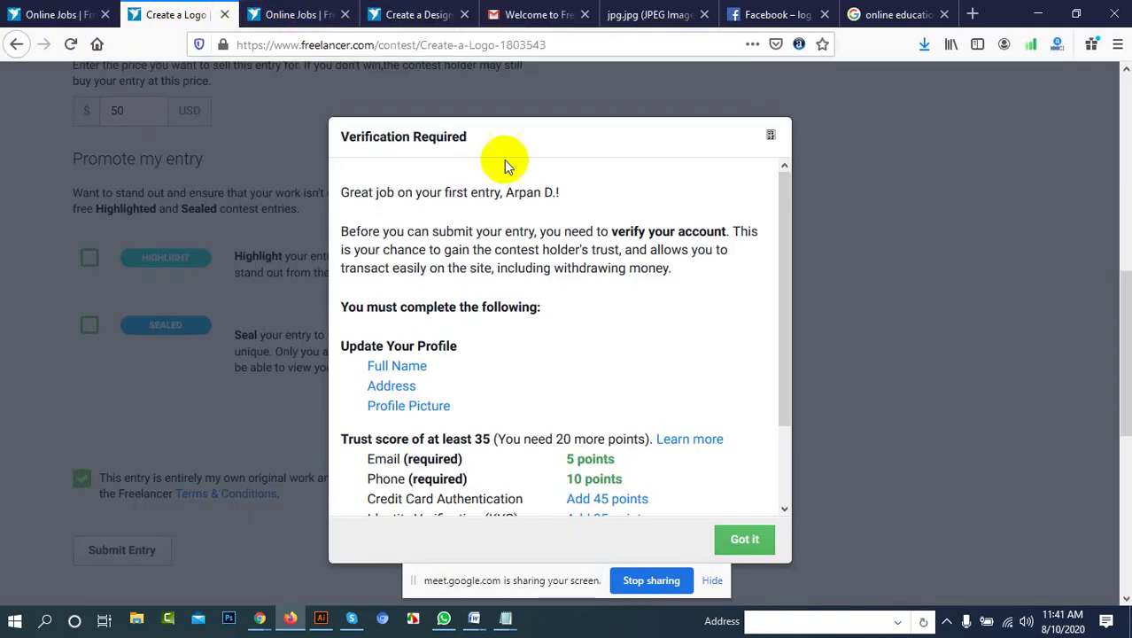
{"action": "scroll", "coordinate": [584, 381], "scroll_direction": "down", "scroll_amount": 2}
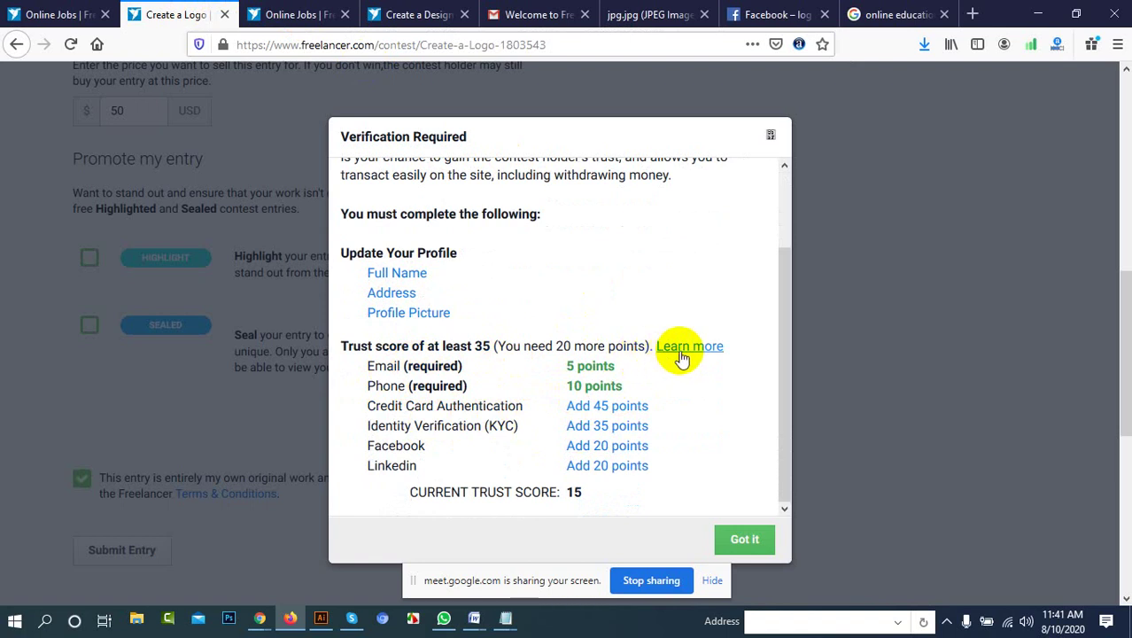
{"action": "scroll", "coordinate": [445, 456], "scroll_direction": "down", "scroll_amount": 2}
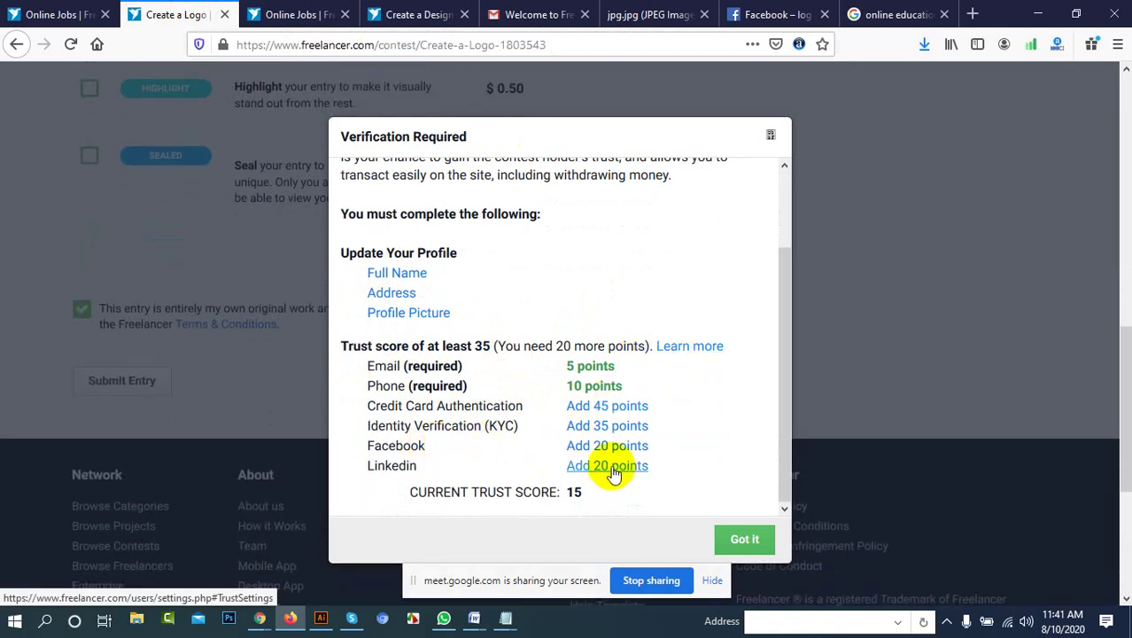
{"action": "left_click", "coordinate": [612, 467]}
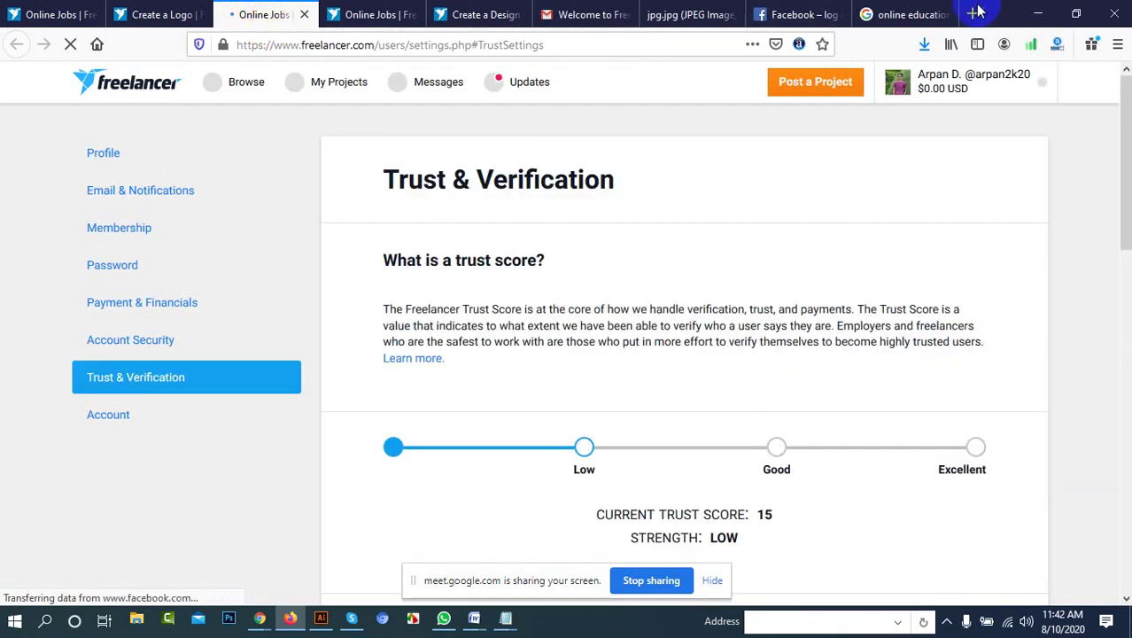
Search the web for linkedin in a new tab and open the LinkedIn Bangladesh site
{"action": "left_click", "coordinate": [975, 13]}
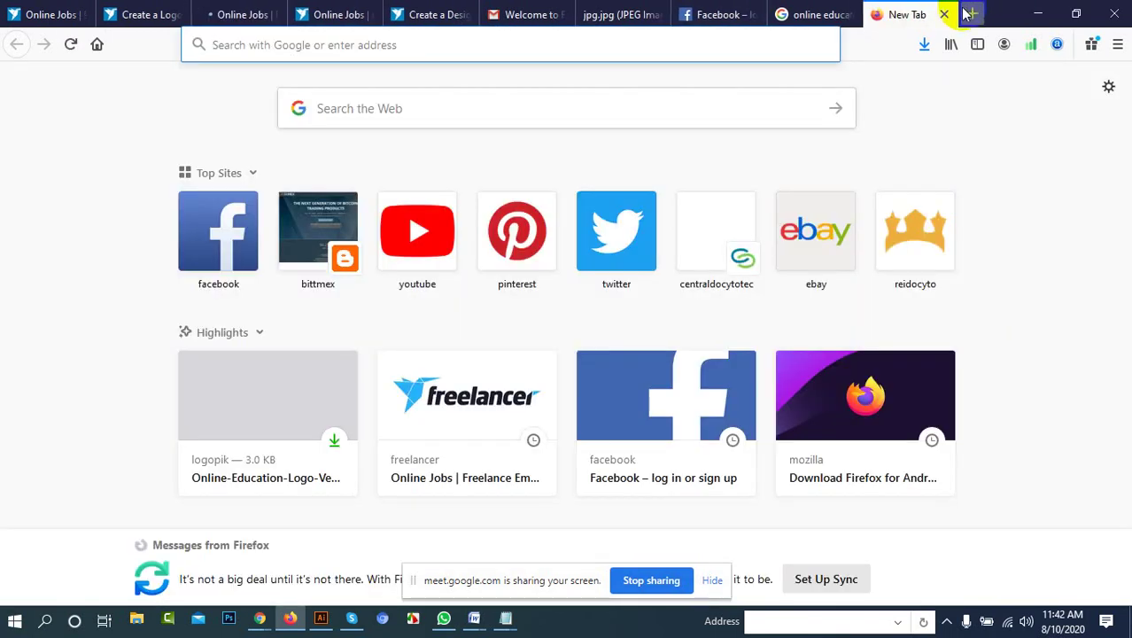
{"action": "left_click", "coordinate": [409, 121]}
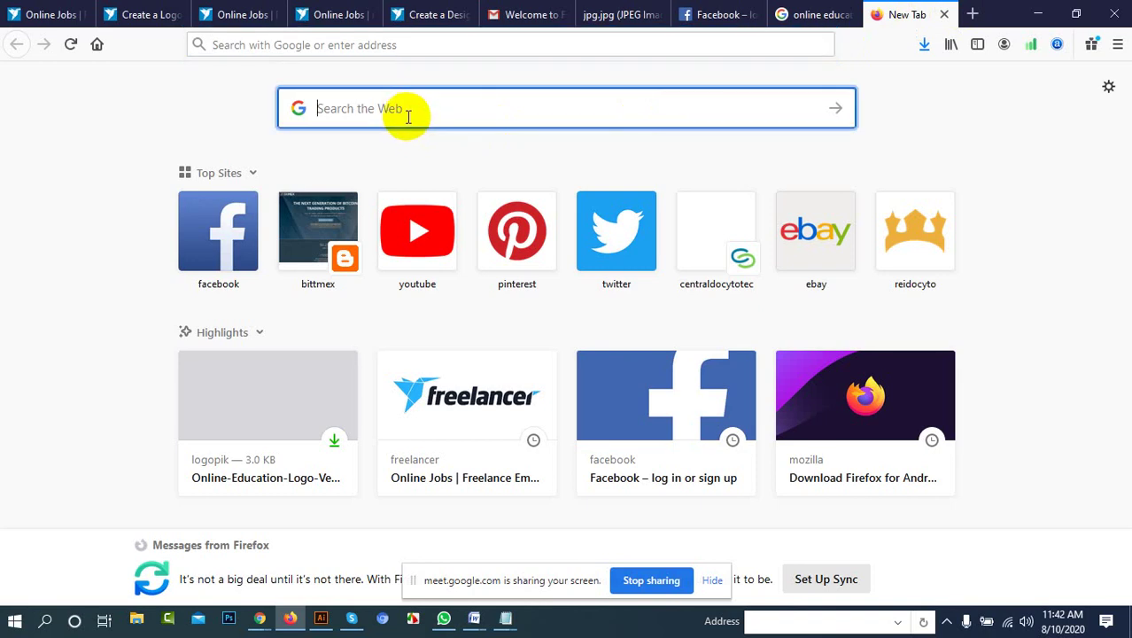
{"action": "type", "text": "li"}
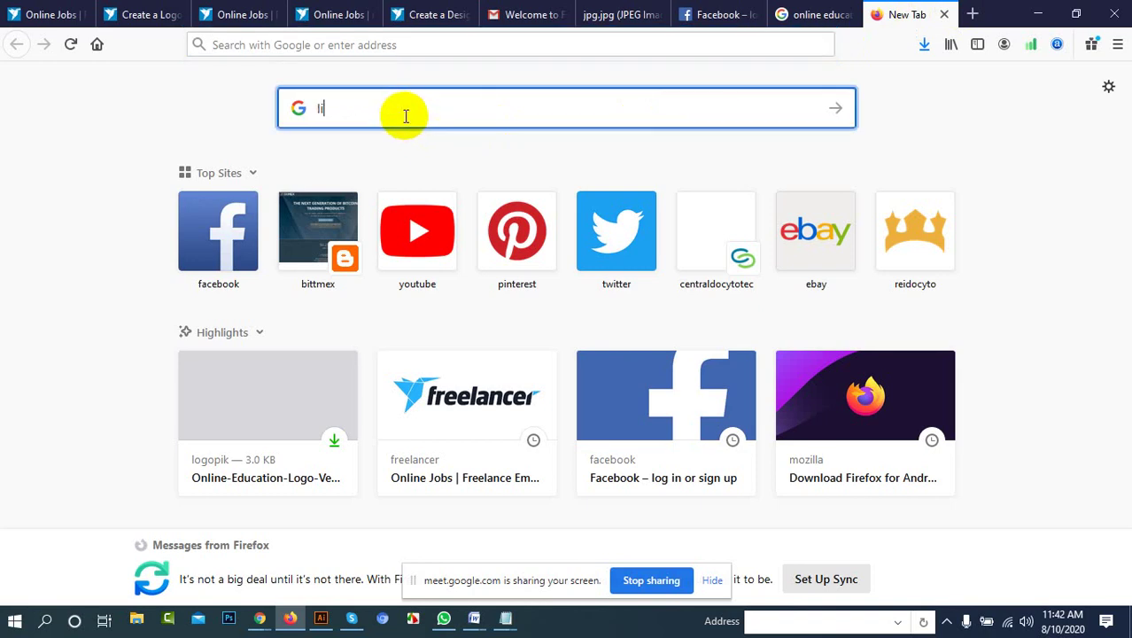
{"action": "type", "text": "n"}
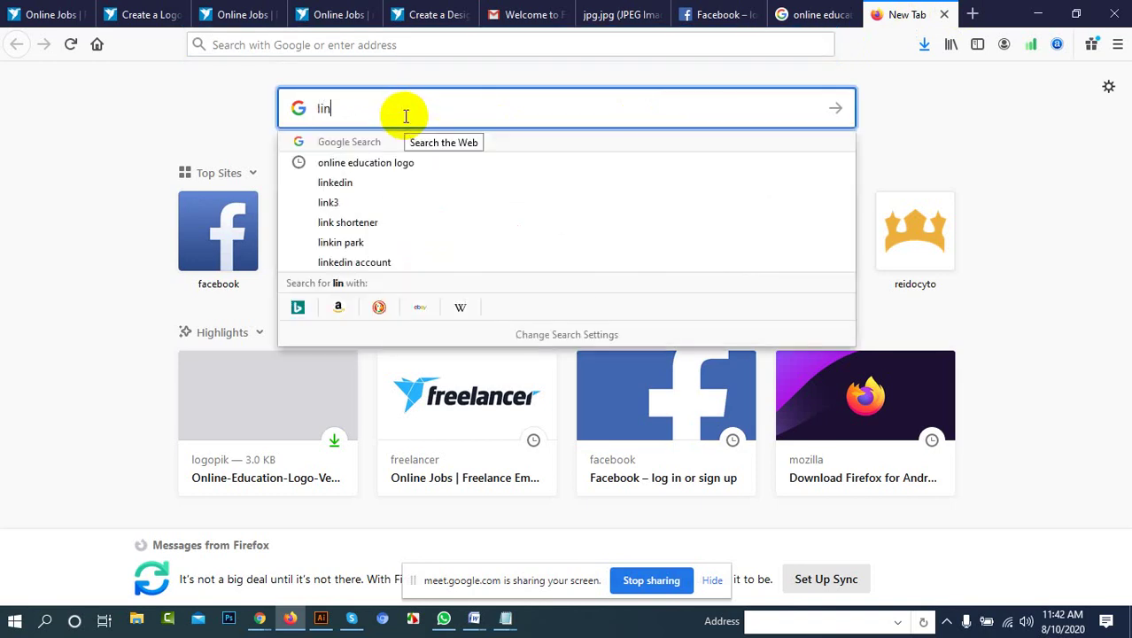
{"action": "left_click", "coordinate": [364, 162]}
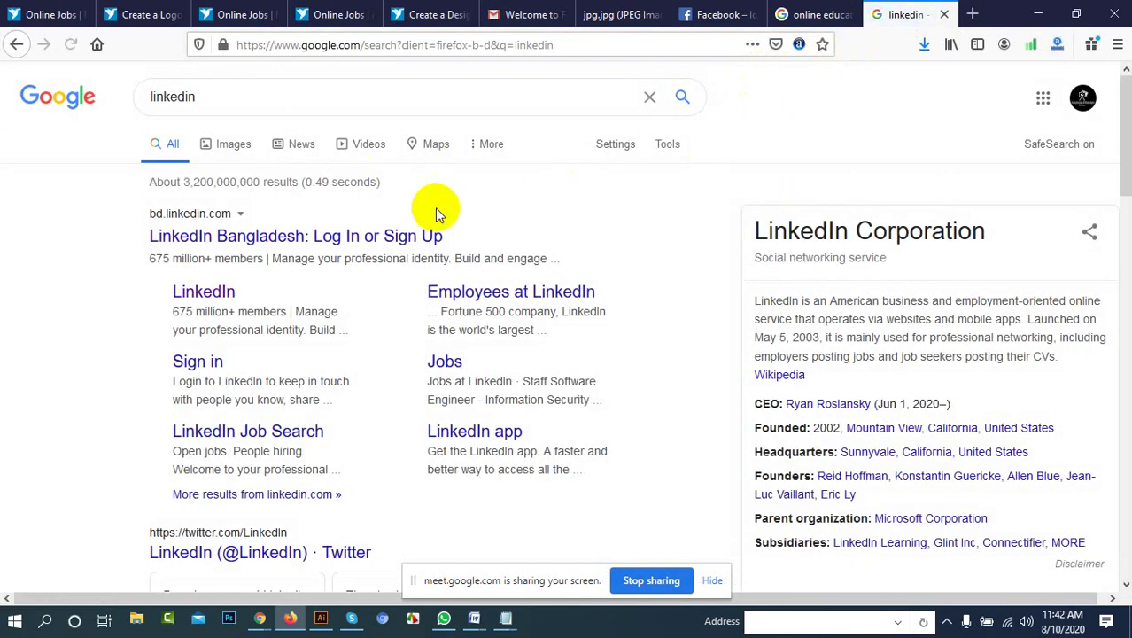
{"action": "left_click", "coordinate": [374, 234]}
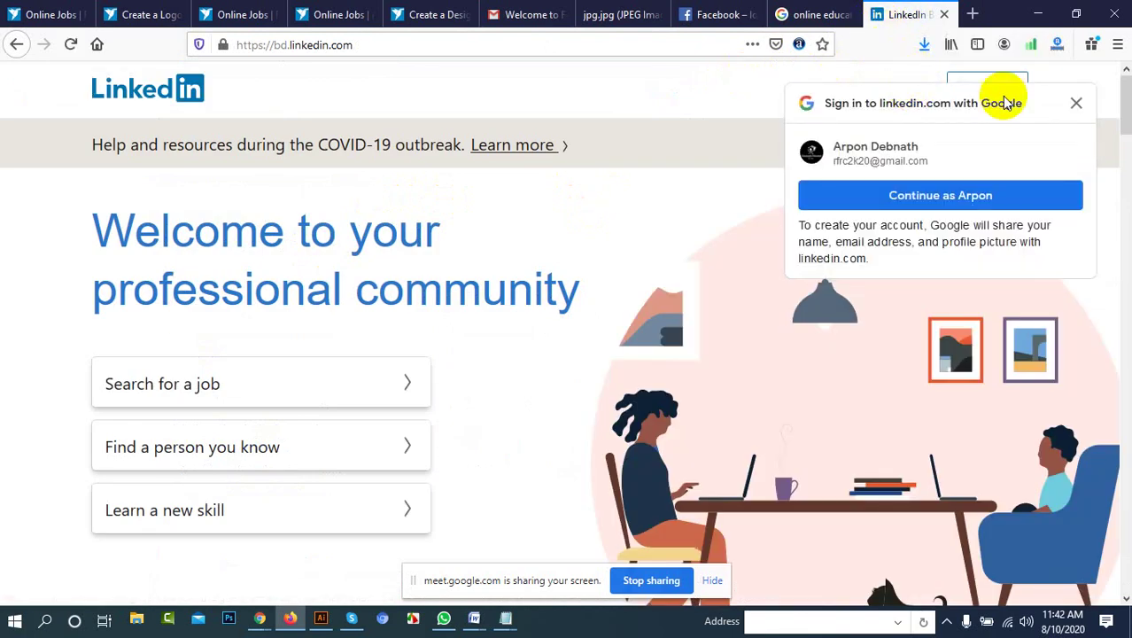
Dismiss the Google sign-in prompt, open LinkedIn's join form, and confirm signing up with the suggested Google account
{"action": "left_click", "coordinate": [1076, 103]}
{"action": "left_click", "coordinate": [910, 93]}
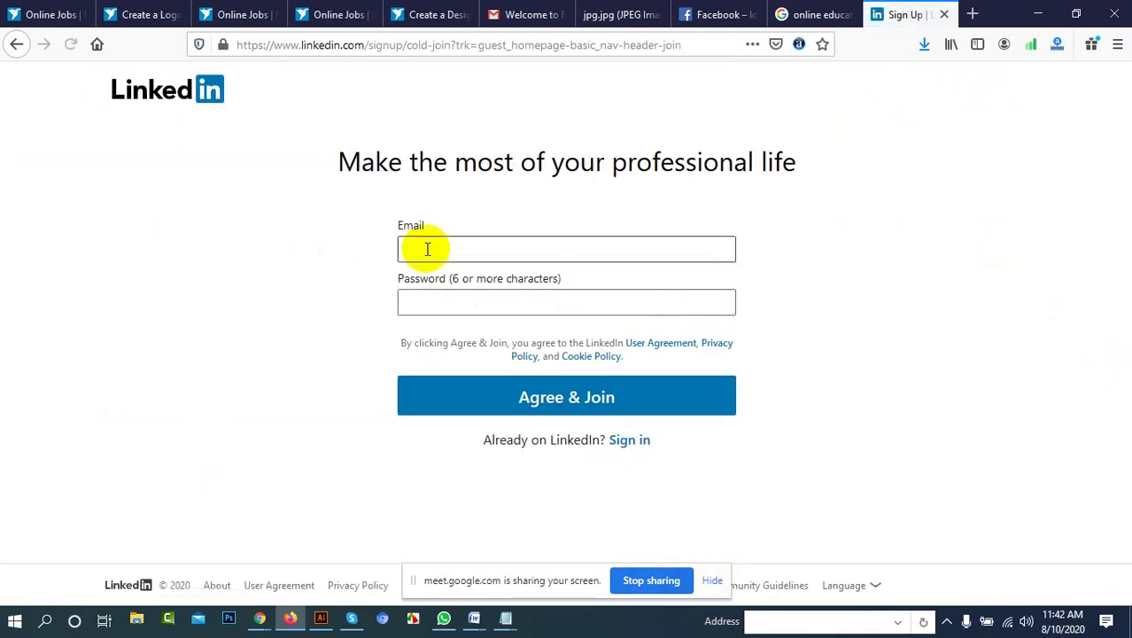
{"action": "left_click", "coordinate": [427, 249]}
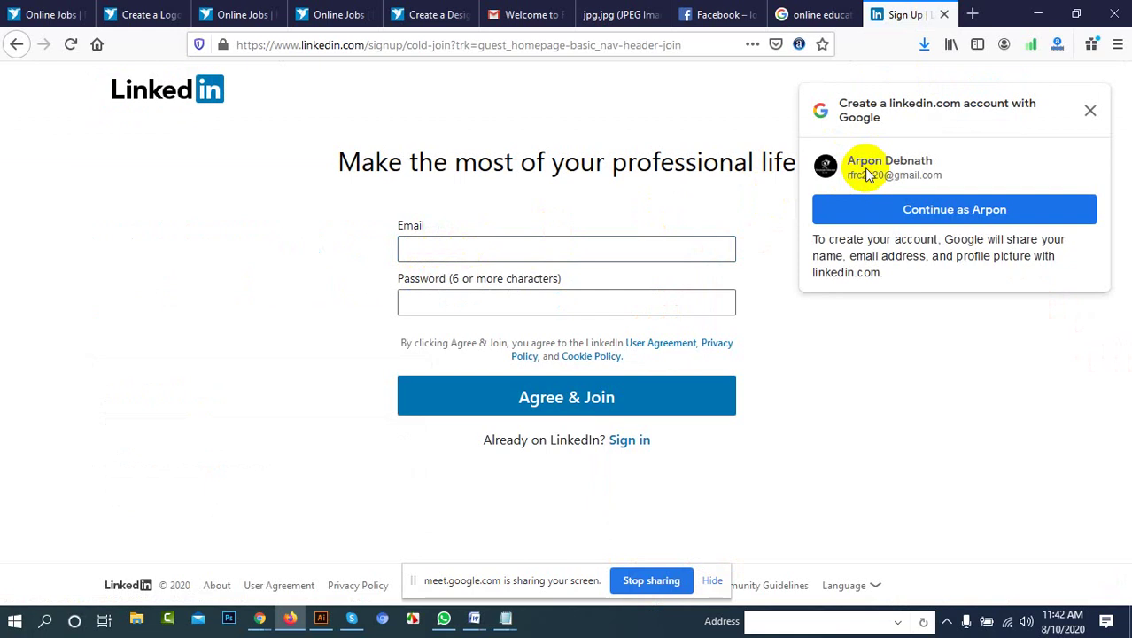
{"action": "left_click", "coordinate": [900, 211]}
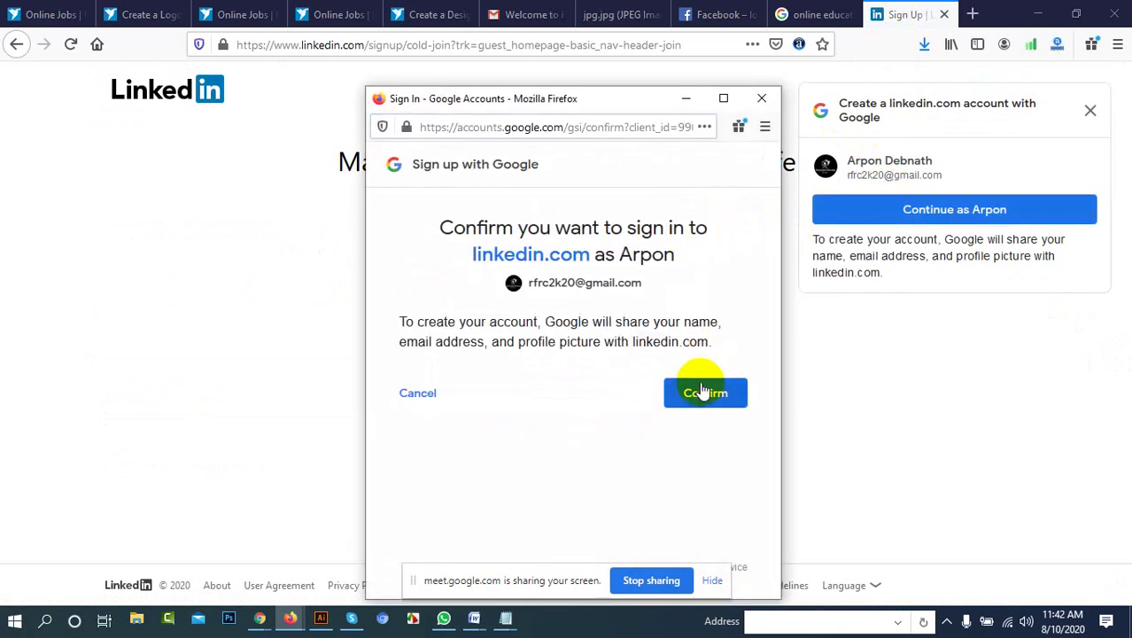
{"action": "left_click", "coordinate": [703, 393]}
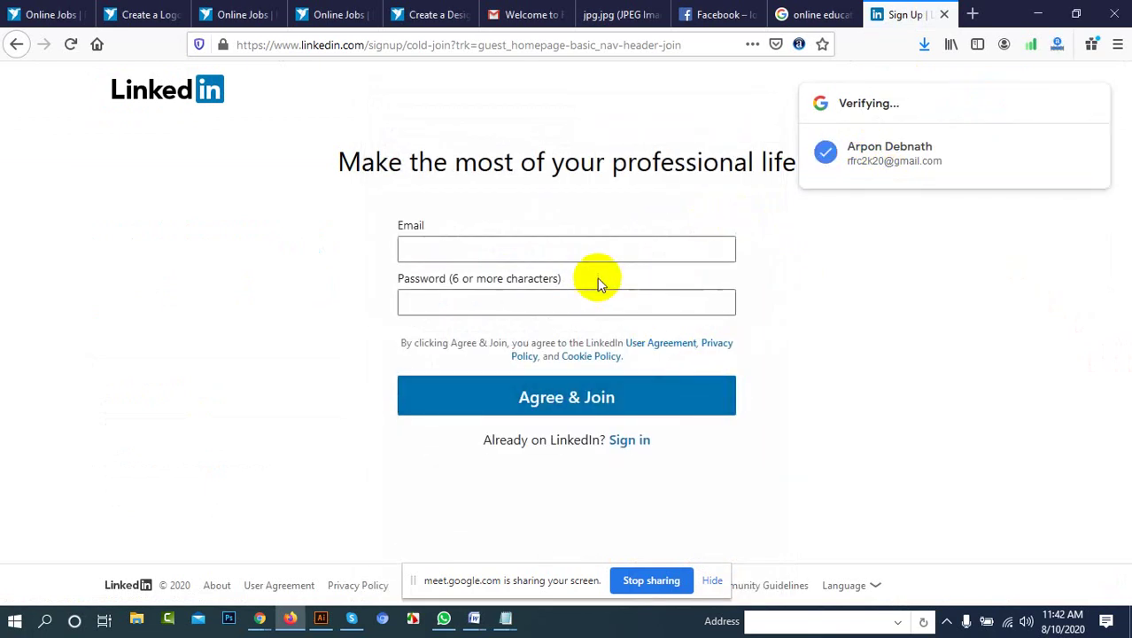
Enter the LinkedIn account password, agree and join, and decline saving the login in the browser
{"action": "left_click", "coordinate": [449, 312]}
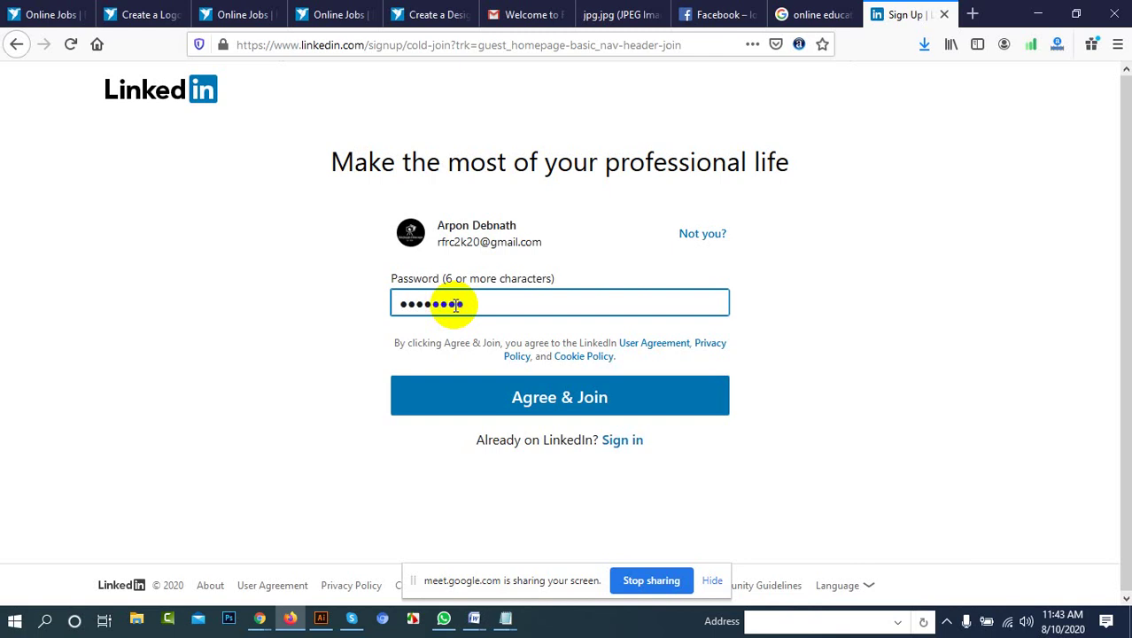
{"action": "type", "text": "*"}
{"action": "left_click", "coordinate": [580, 412]}
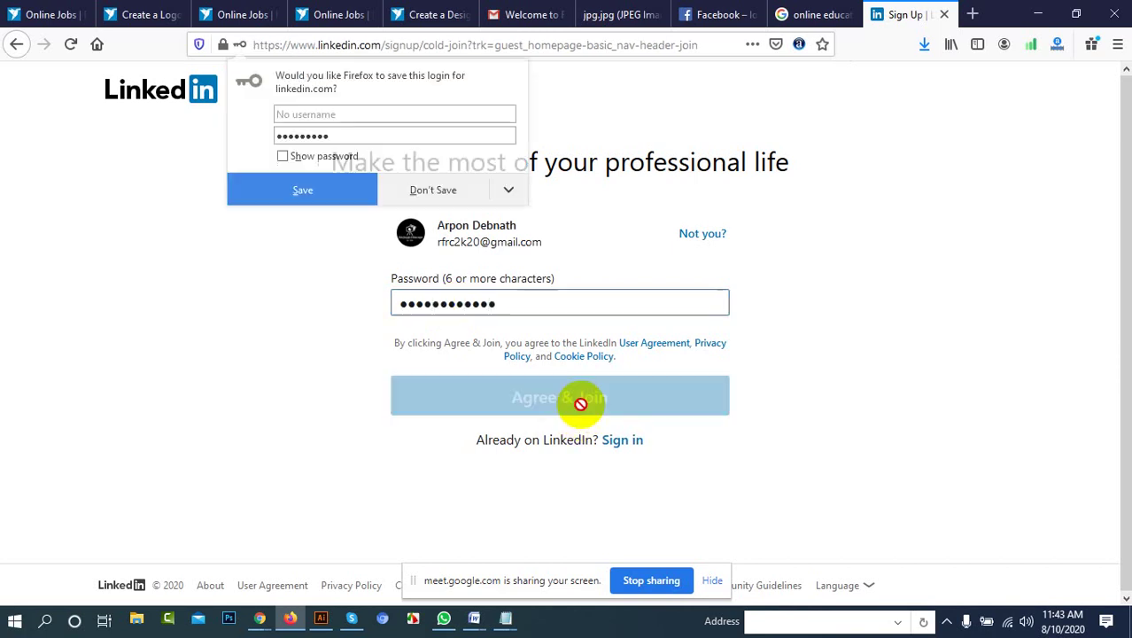
{"action": "left_click", "coordinate": [443, 190]}
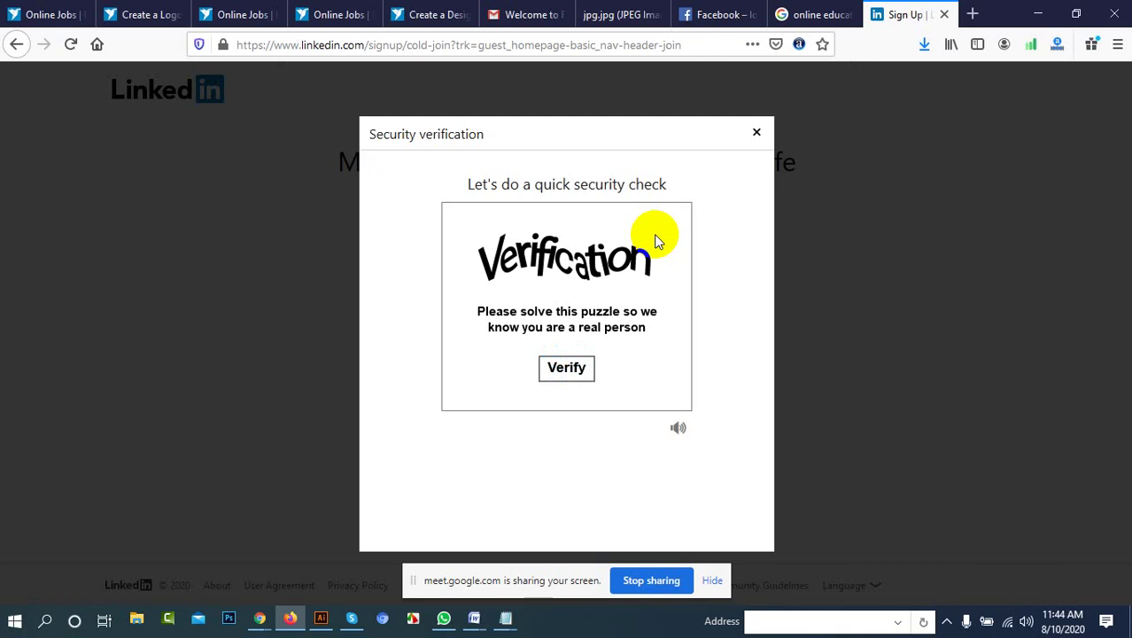
Start the security verification, rotate the first animal image until it is the correct way up, and submit it
{"action": "left_click", "coordinate": [570, 374]}
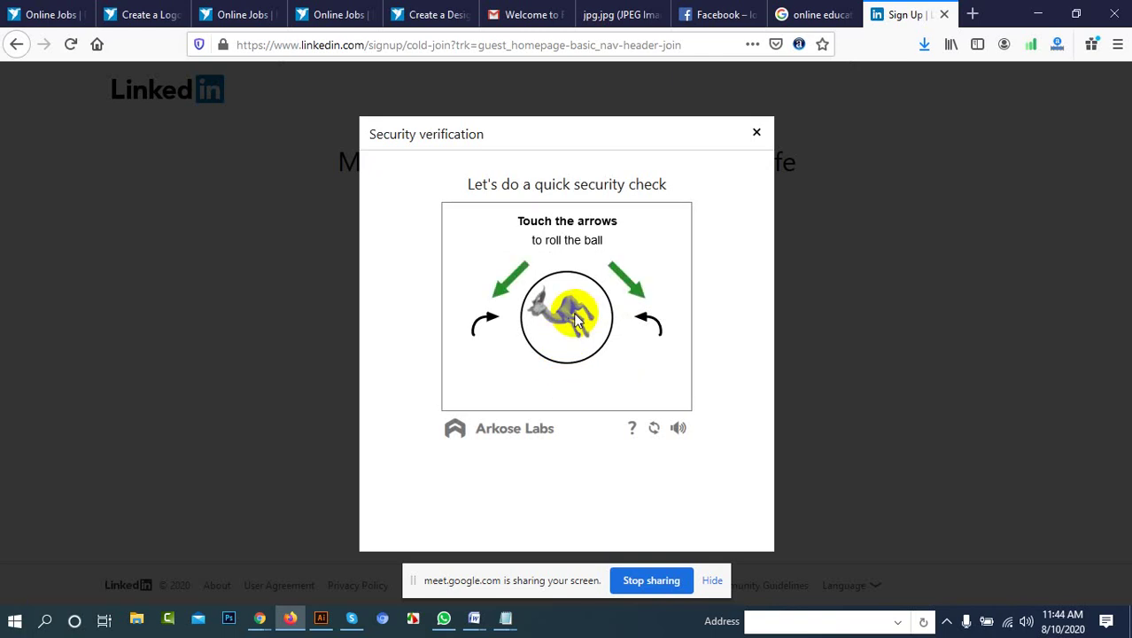
{"action": "left_click", "coordinate": [644, 321]}
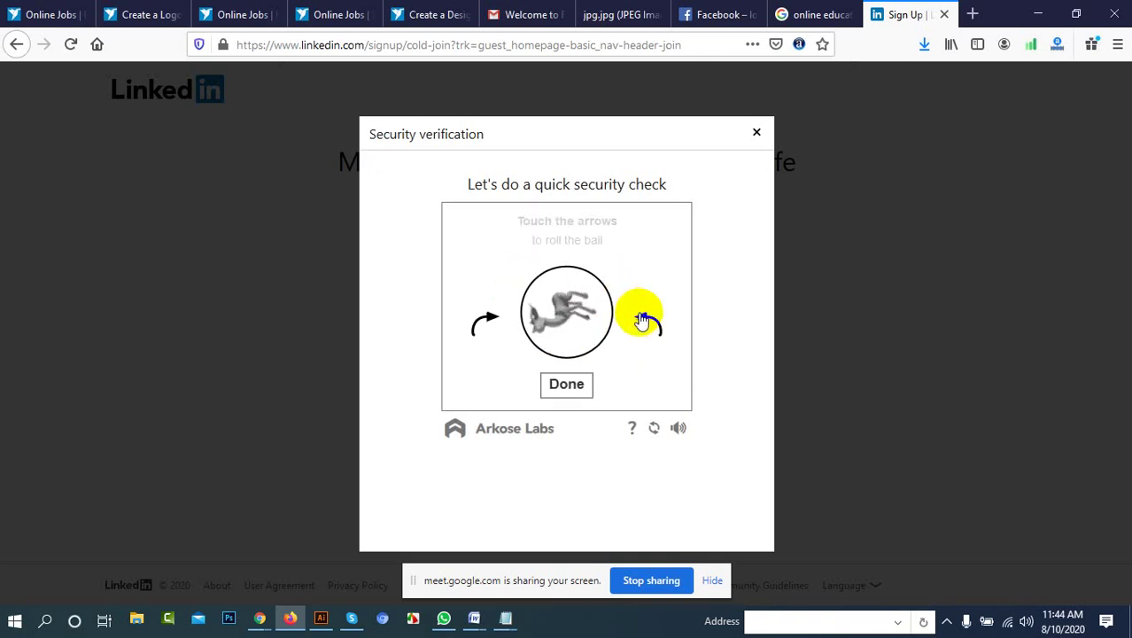
{"action": "left_click", "coordinate": [643, 321]}
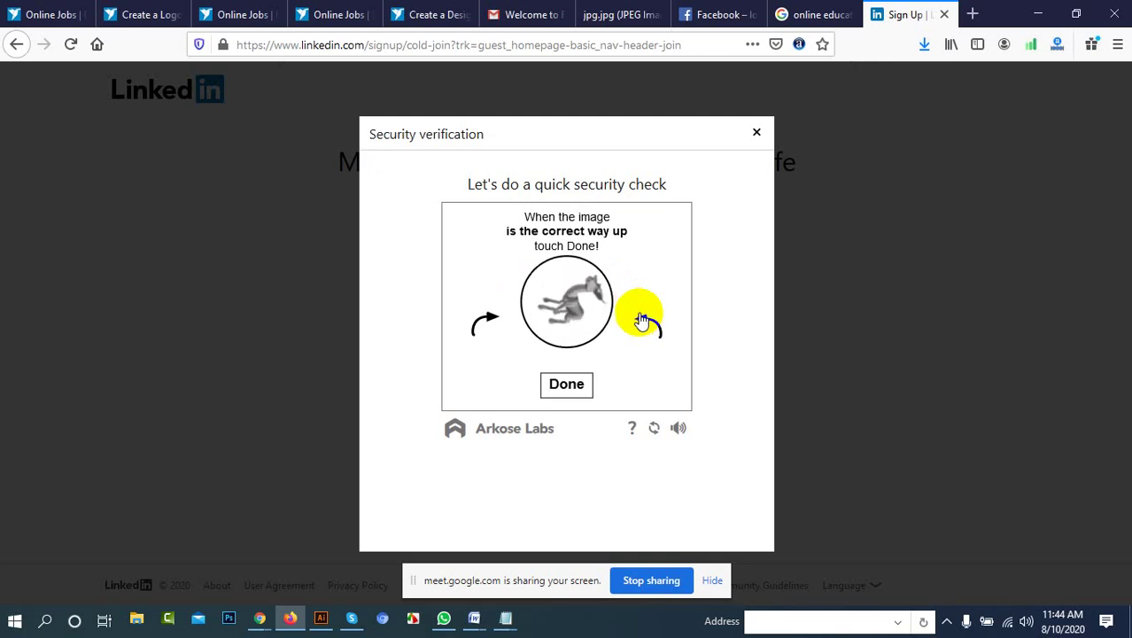
{"action": "left_click", "coordinate": [642, 321]}
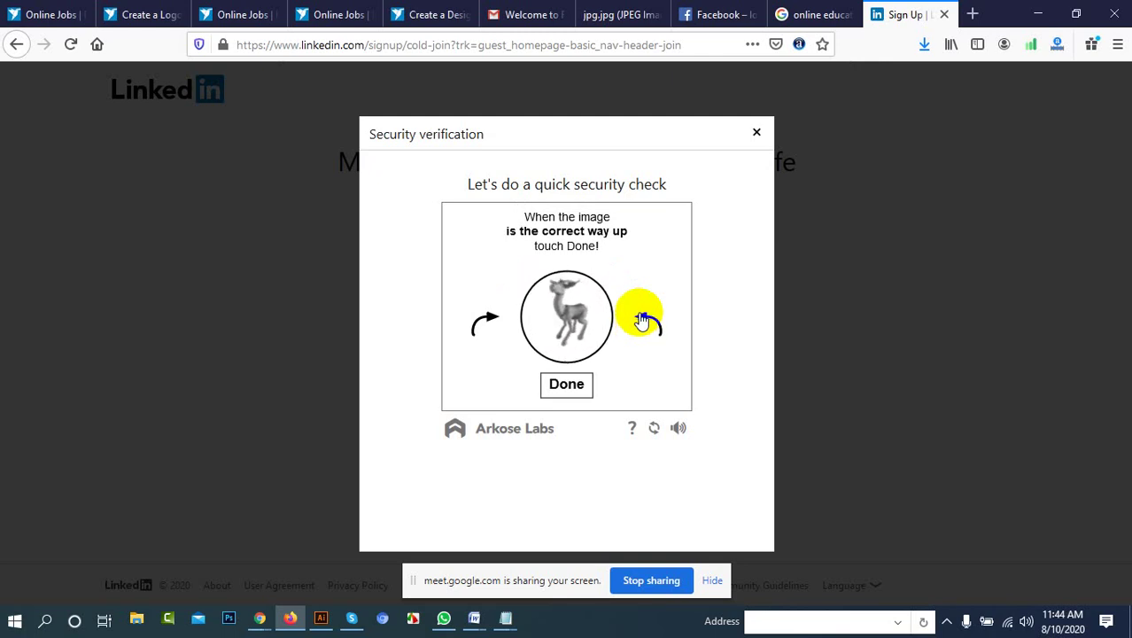
{"action": "left_click", "coordinate": [567, 386]}
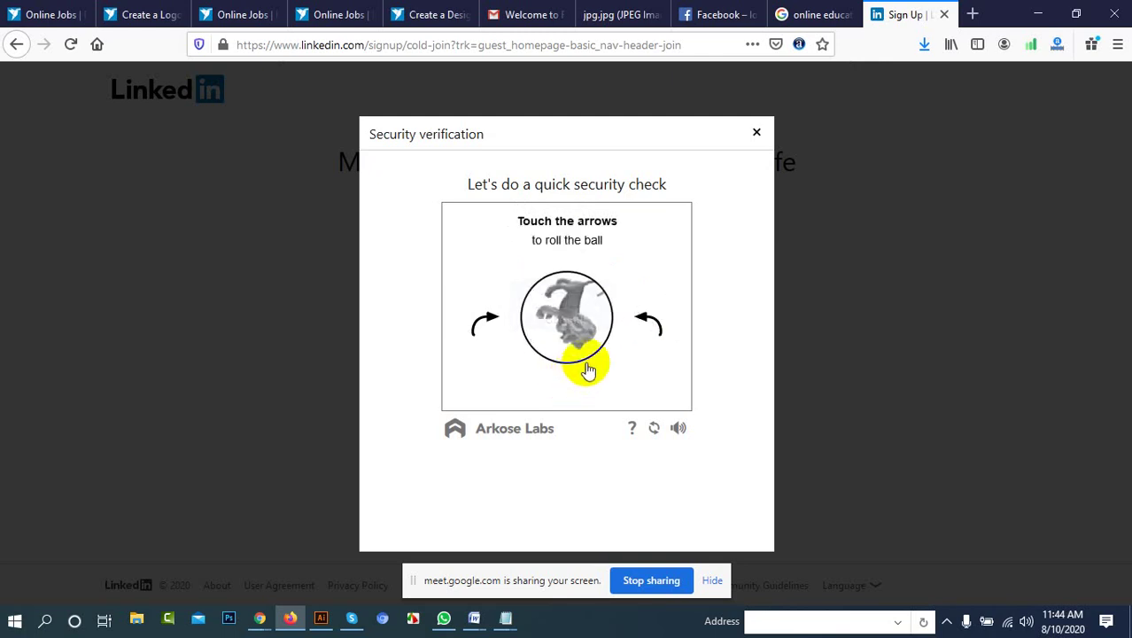
Rotate the second animal image in the security check until it is the correct way up, and submit it
{"action": "left_click", "coordinate": [645, 324]}
{"action": "left_click", "coordinate": [646, 326]}
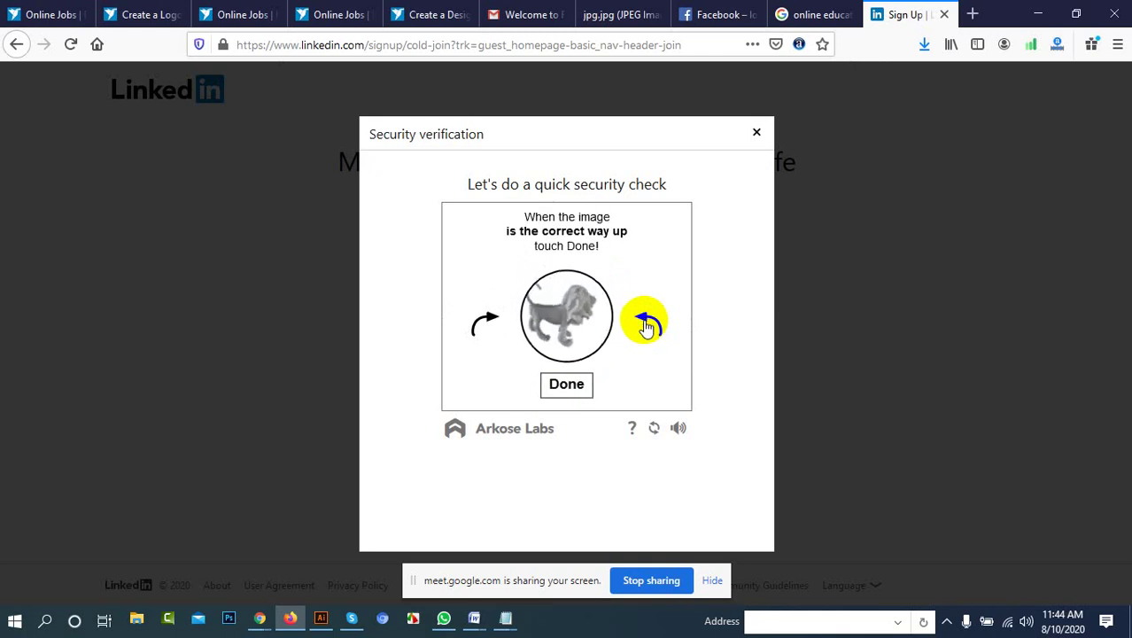
{"action": "left_click", "coordinate": [565, 388]}
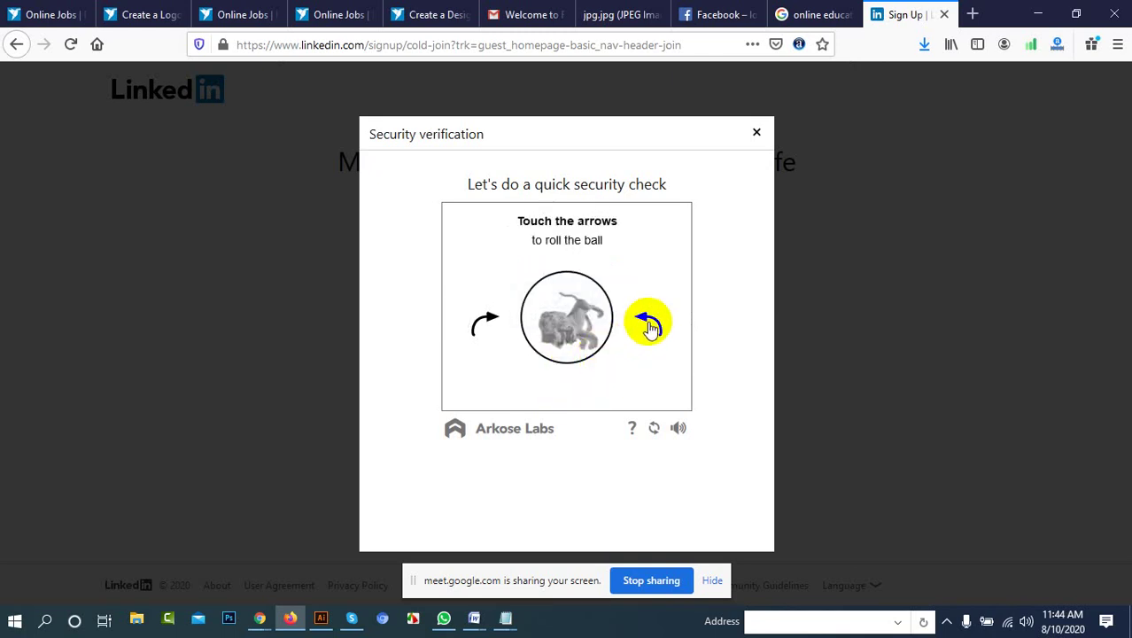
Rotate the remaining animal image until it stands upright and submit it to complete the security verification
{"action": "left_click", "coordinate": [648, 324]}
{"action": "left_click", "coordinate": [648, 325]}
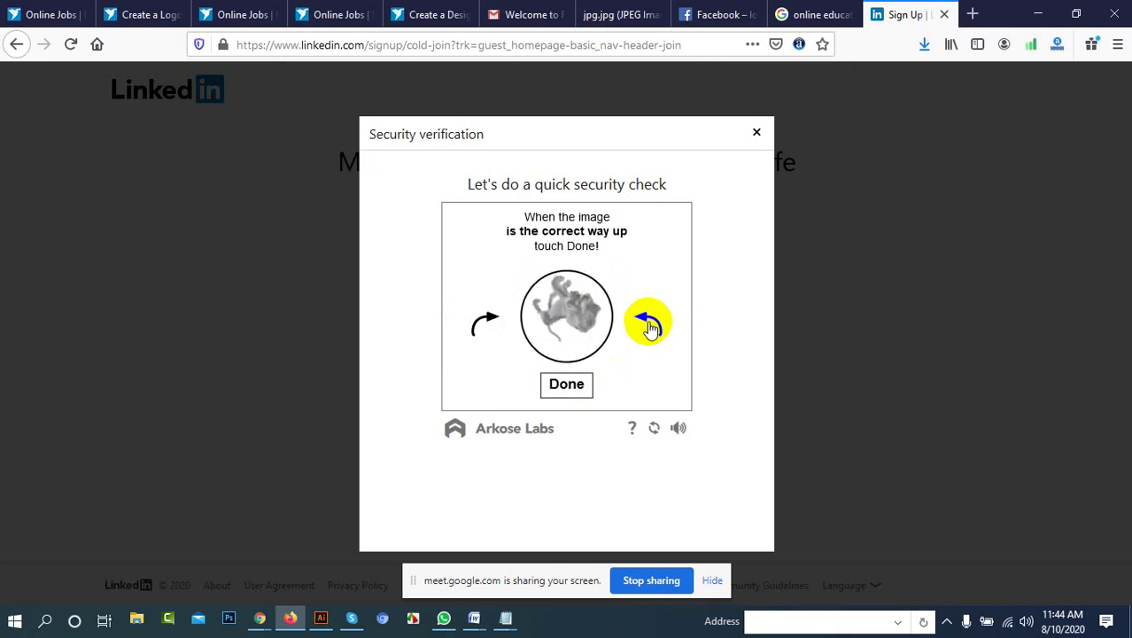
{"action": "left_click", "coordinate": [649, 327]}
{"action": "left_click", "coordinate": [649, 326]}
{"action": "left_click", "coordinate": [650, 326]}
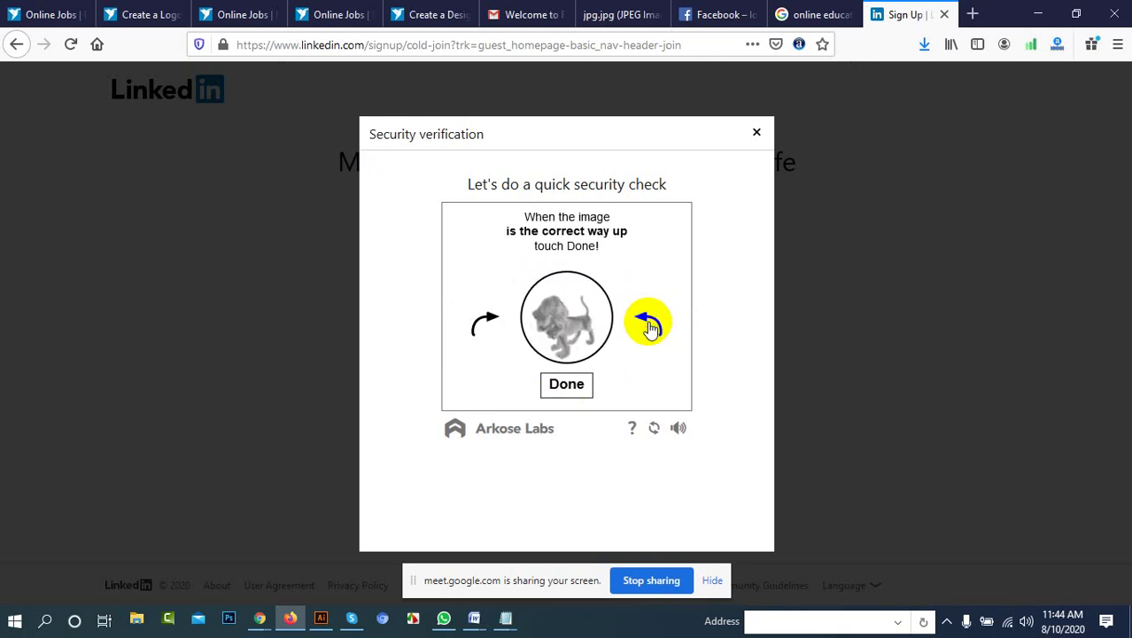
{"action": "left_click", "coordinate": [491, 316]}
{"action": "left_click", "coordinate": [491, 316]}
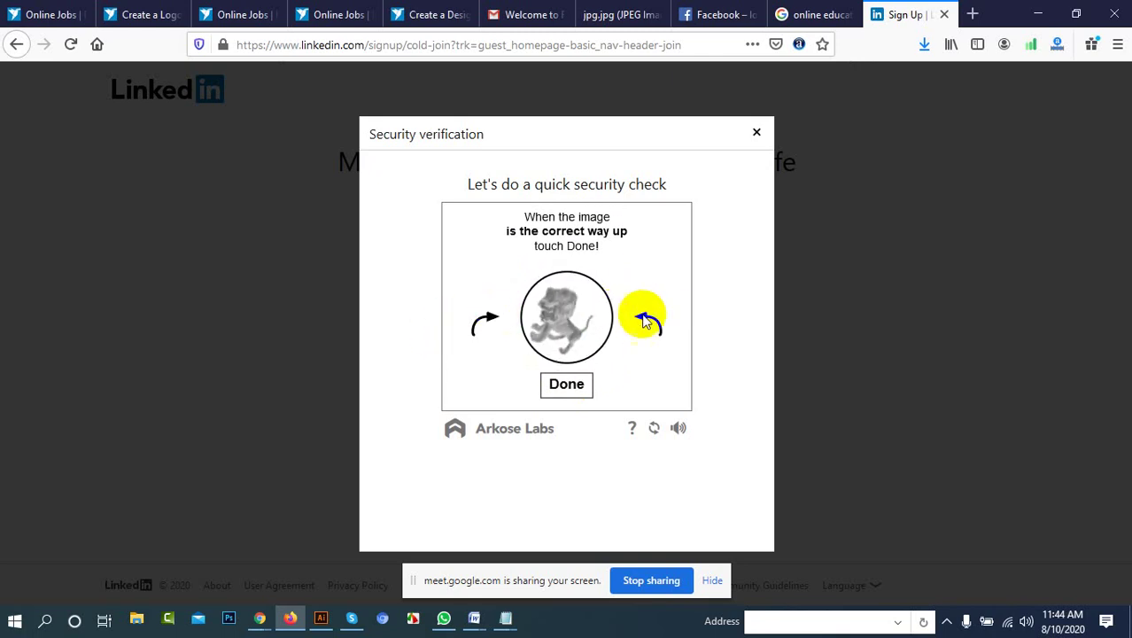
{"action": "left_click", "coordinate": [646, 322]}
{"action": "left_click", "coordinate": [646, 322]}
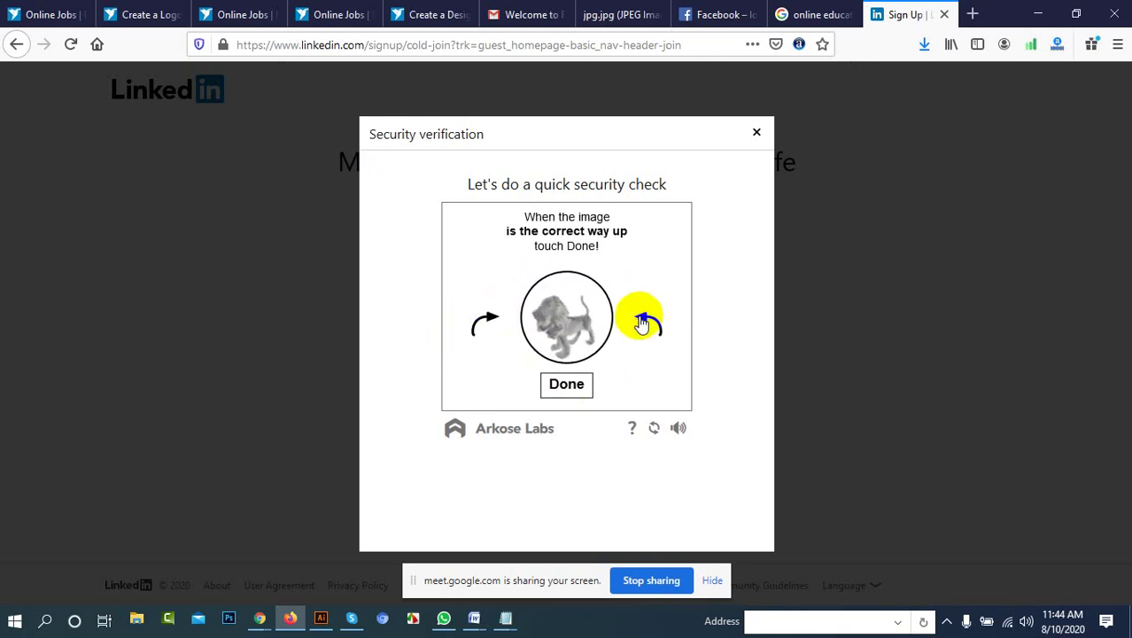
{"action": "left_click", "coordinate": [567, 384]}
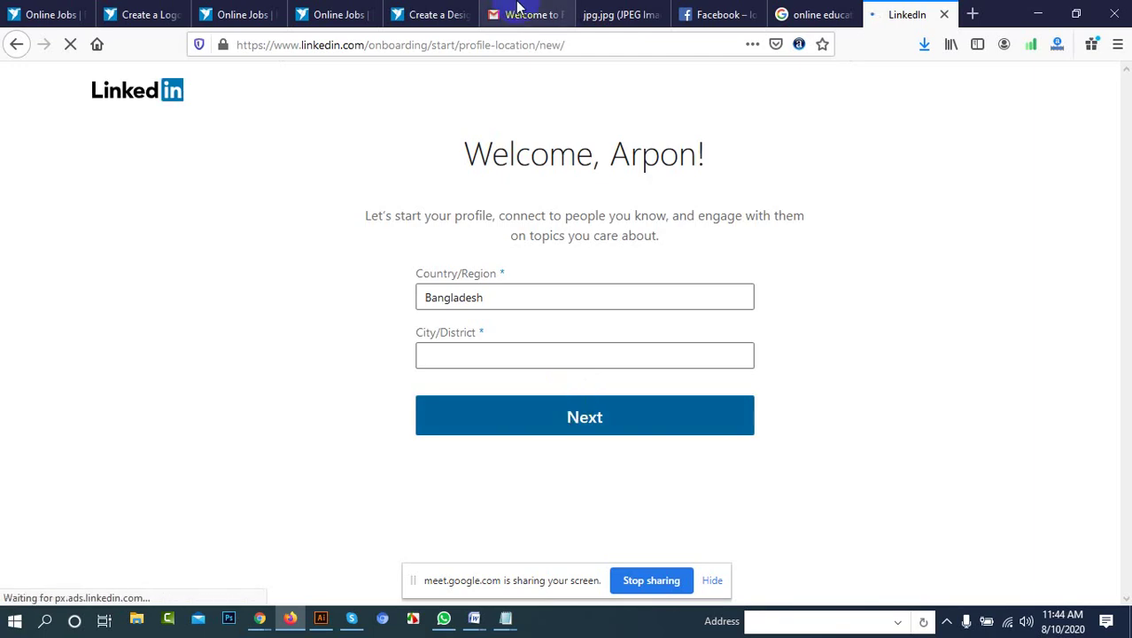
Set the profile's city/district to Mymensingh Division, Bangladesh, and continue to the following profile page
{"action": "left_click", "coordinate": [483, 354]}
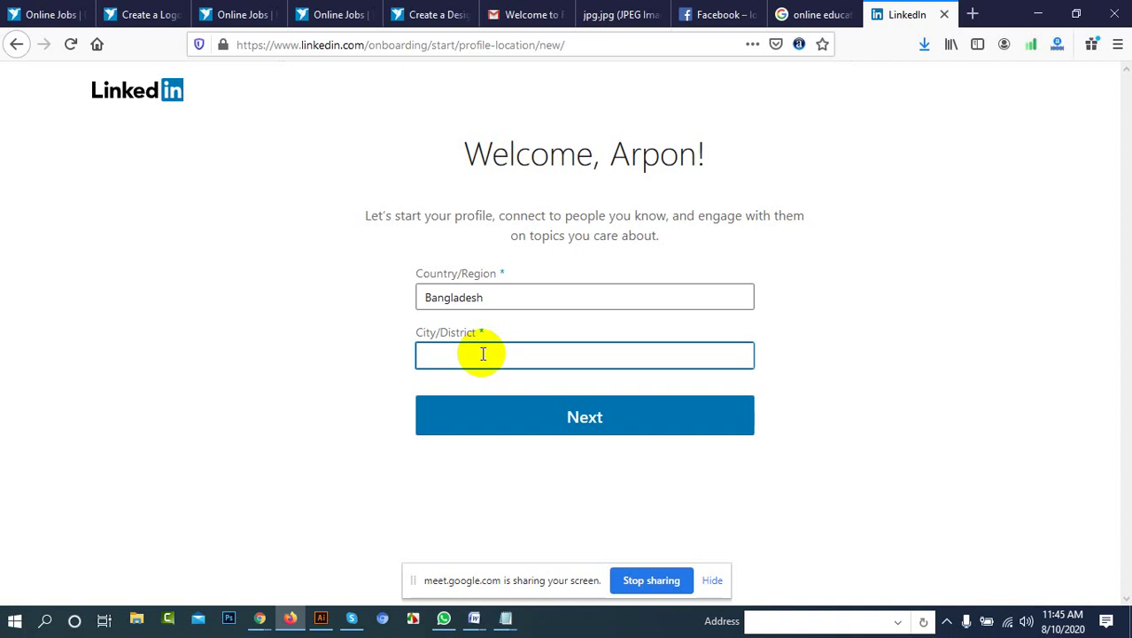
{"action": "type", "text": "my"}
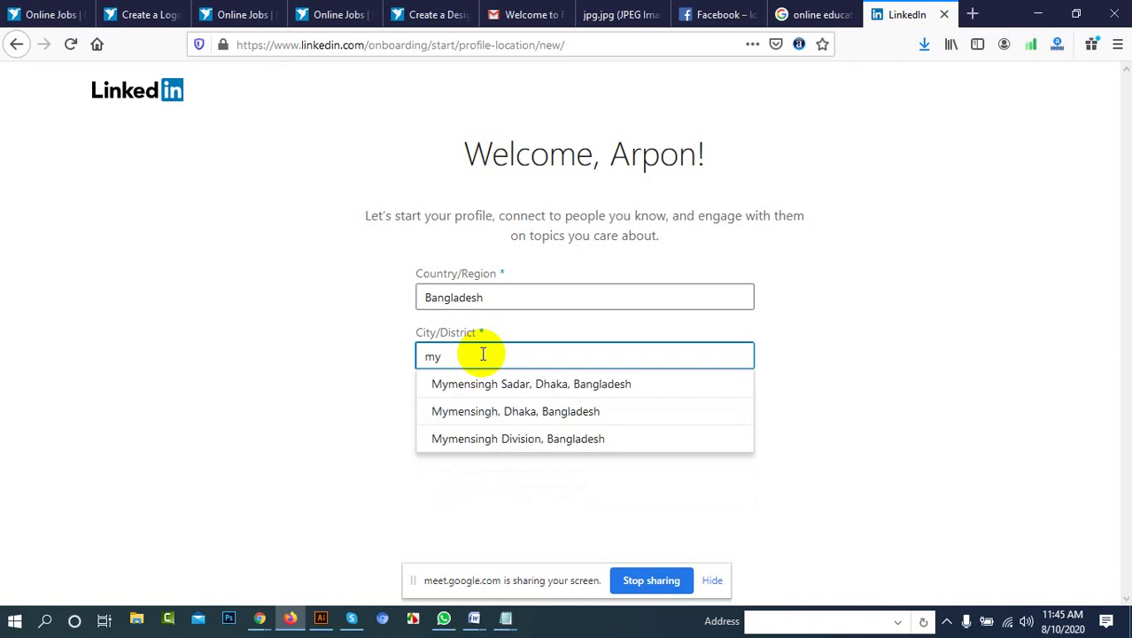
{"action": "left_click", "coordinate": [538, 440]}
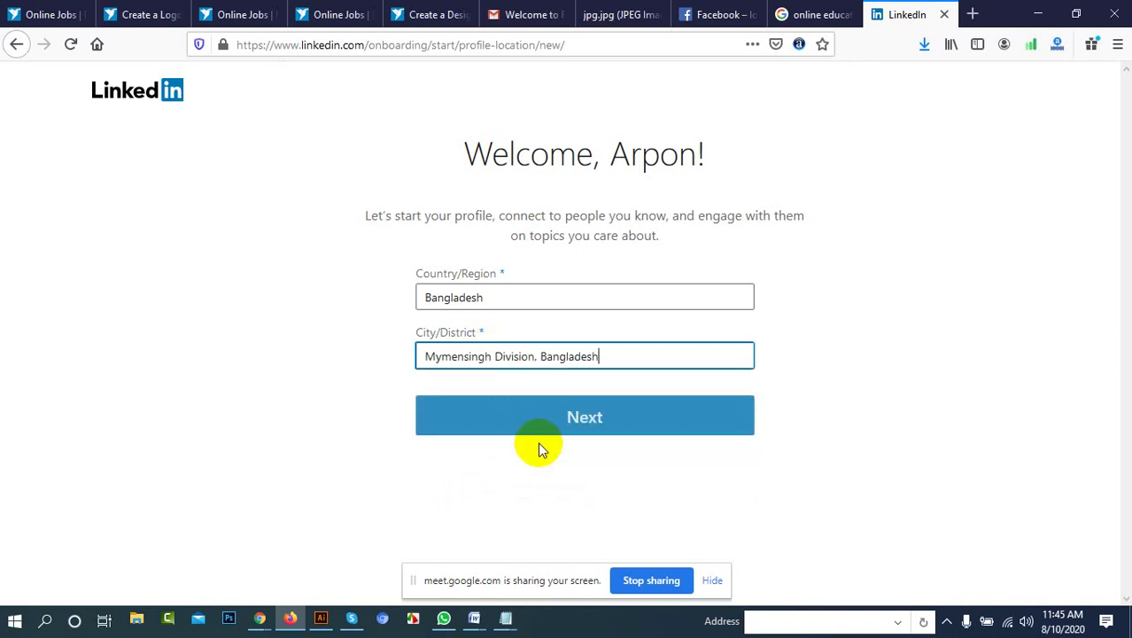
{"action": "left_click", "coordinate": [581, 432]}
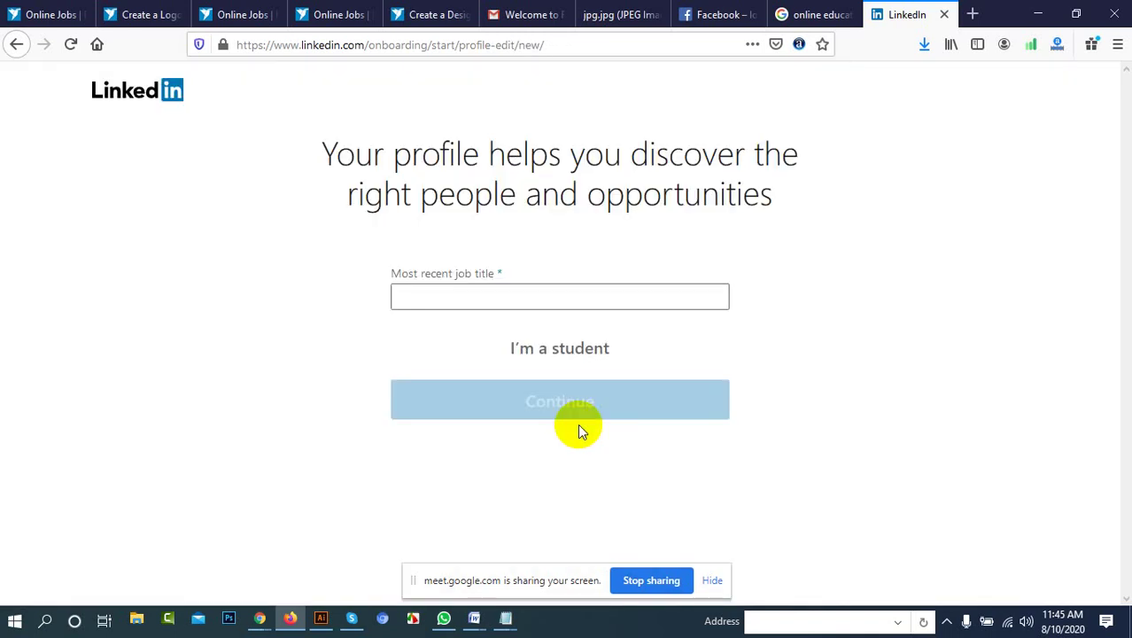
{"action": "left_click", "coordinate": [552, 360]}
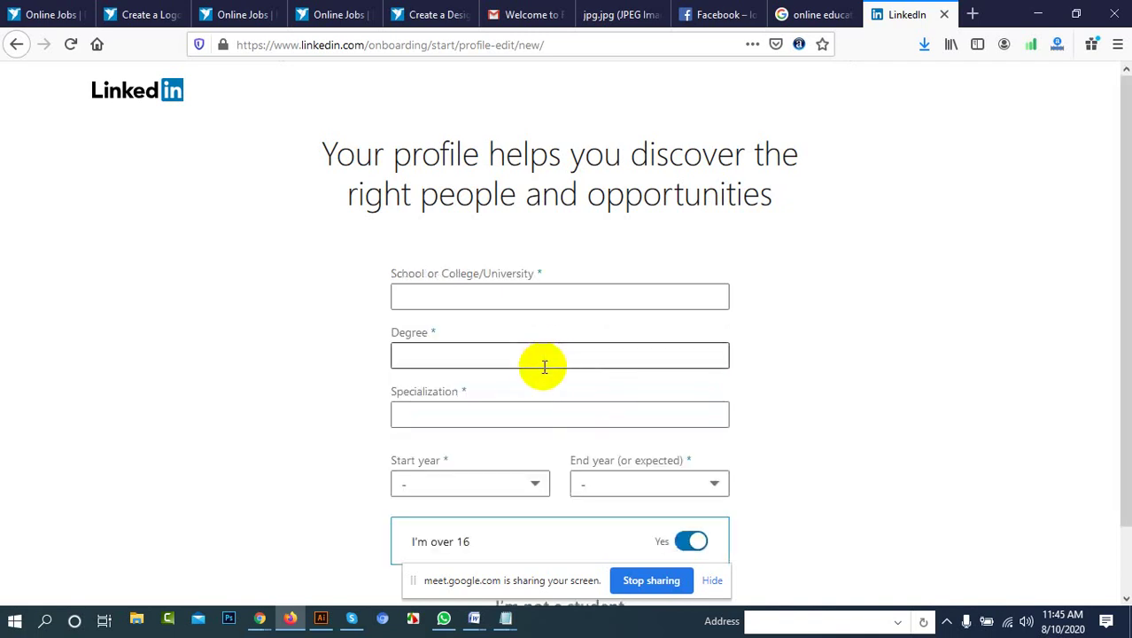
{"action": "scroll", "coordinate": [537, 361], "scroll_direction": "down", "scroll_amount": 2}
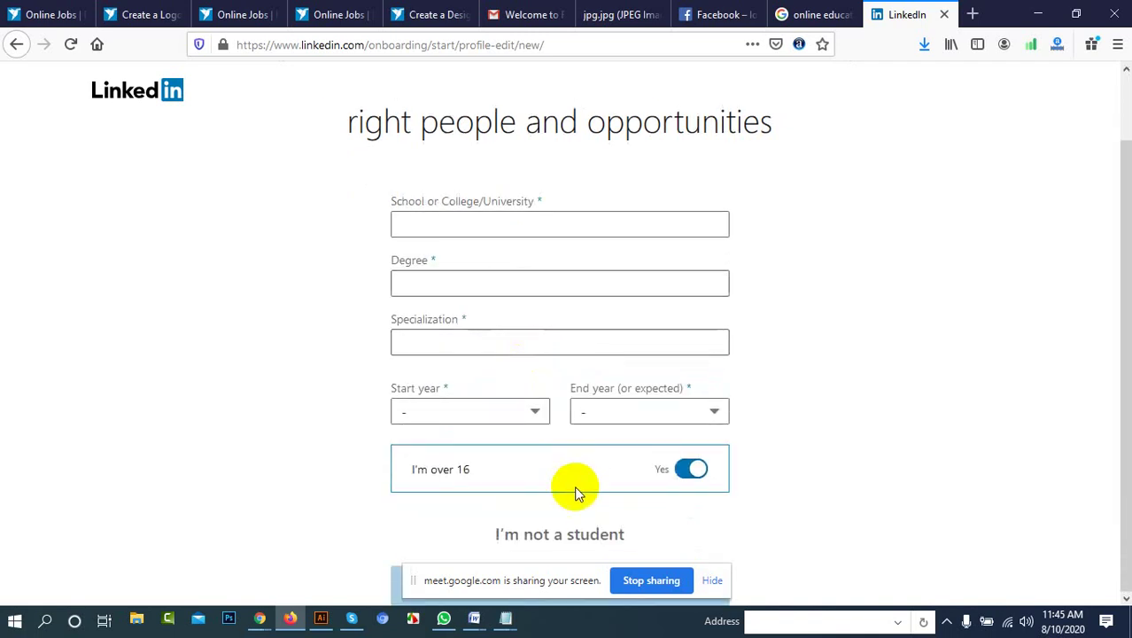
{"action": "left_click", "coordinate": [536, 538]}
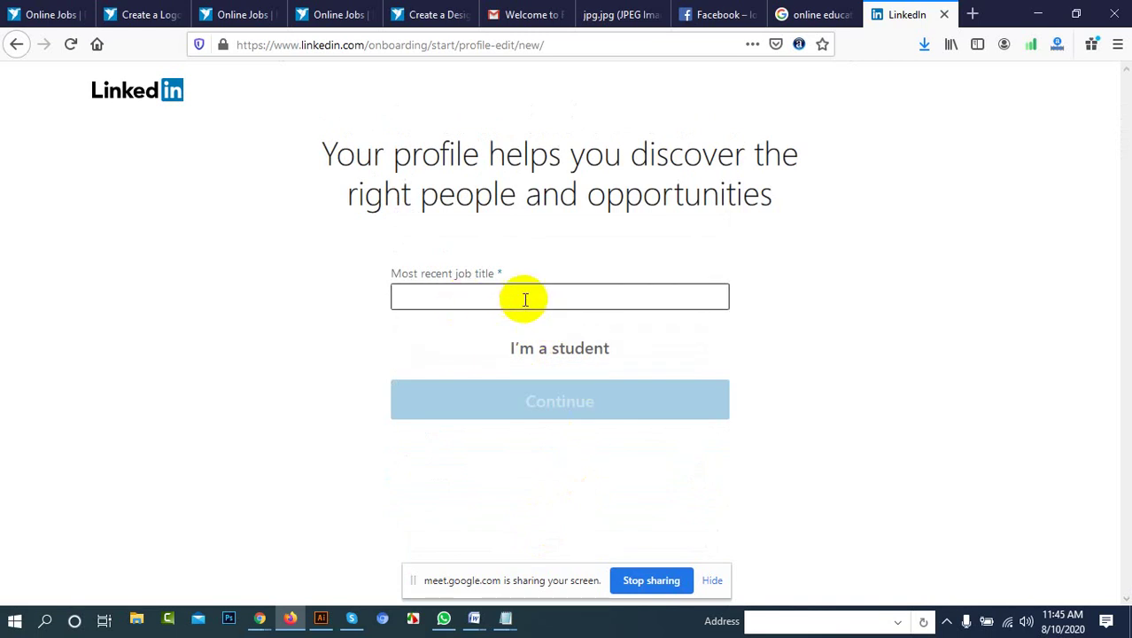
Choose the student option for the profile and open the School or College/University field for entry
{"action": "left_click", "coordinate": [522, 348]}
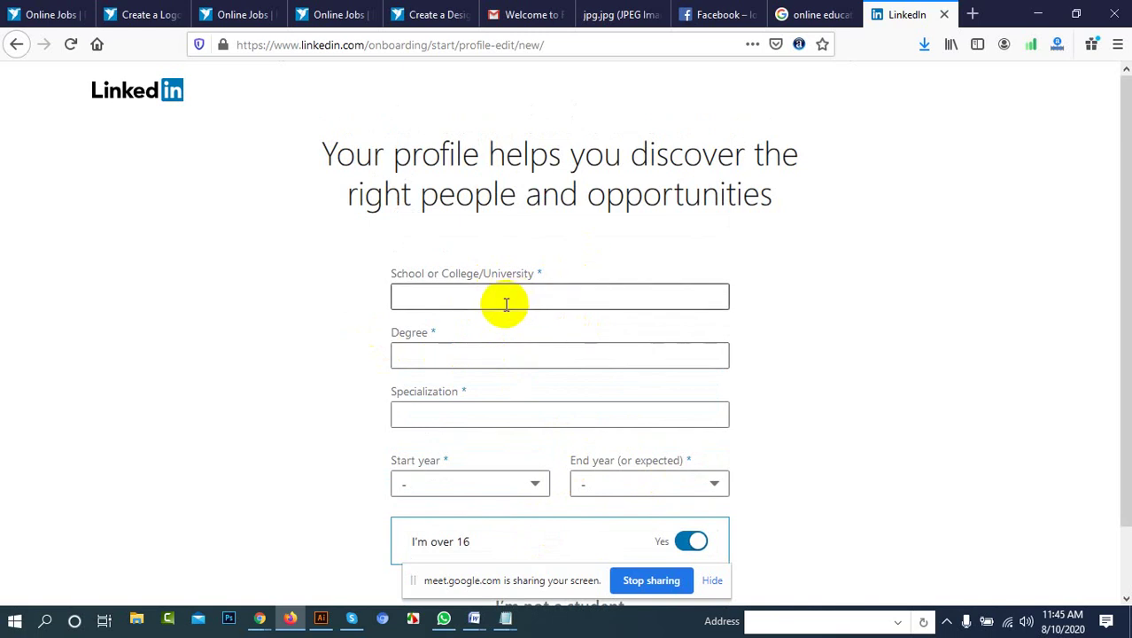
{"action": "left_click", "coordinate": [504, 304]}
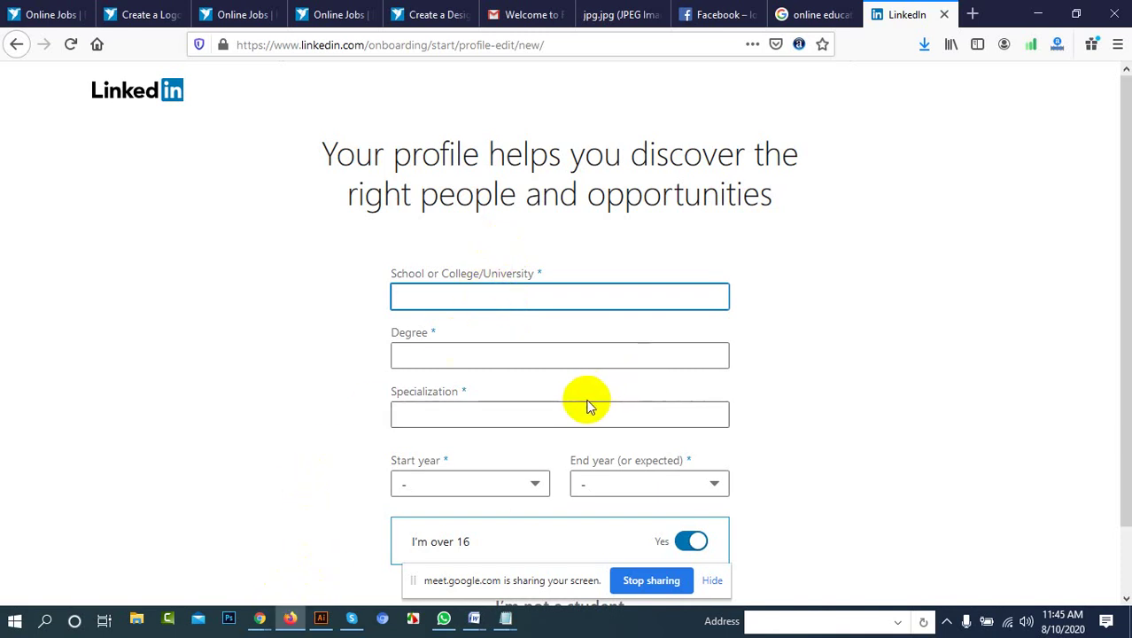
{"action": "scroll", "coordinate": [621, 417], "scroll_direction": "down", "scroll_amount": 2}
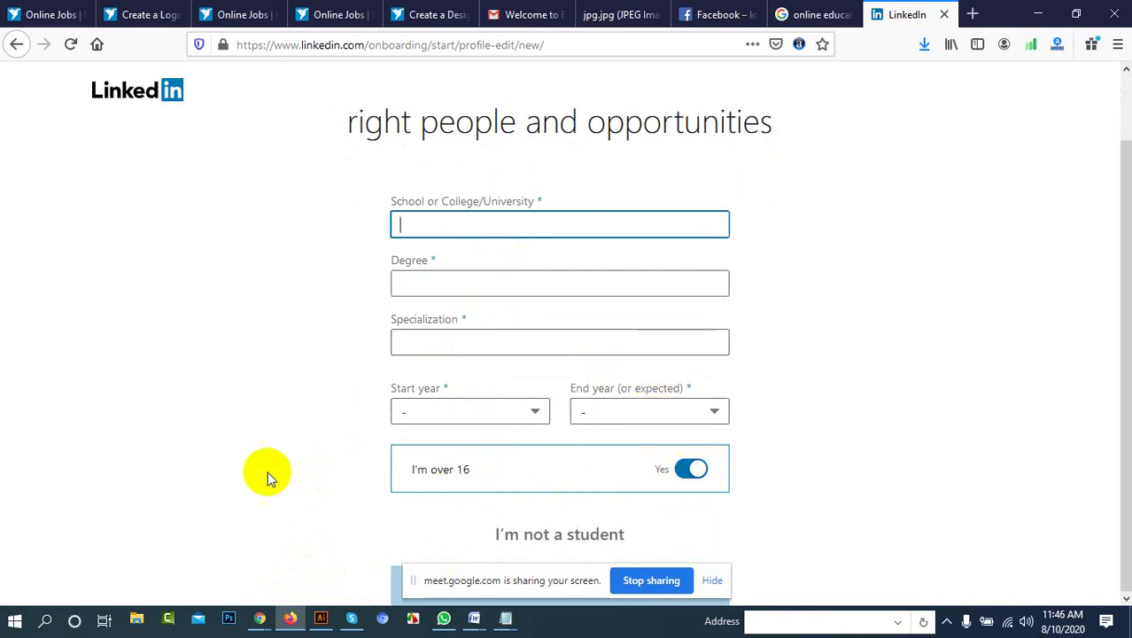
Switch to the Google Meet call in Chrome and open its meeting chat
{"action": "mouse_move", "coordinate": [256, 620]}
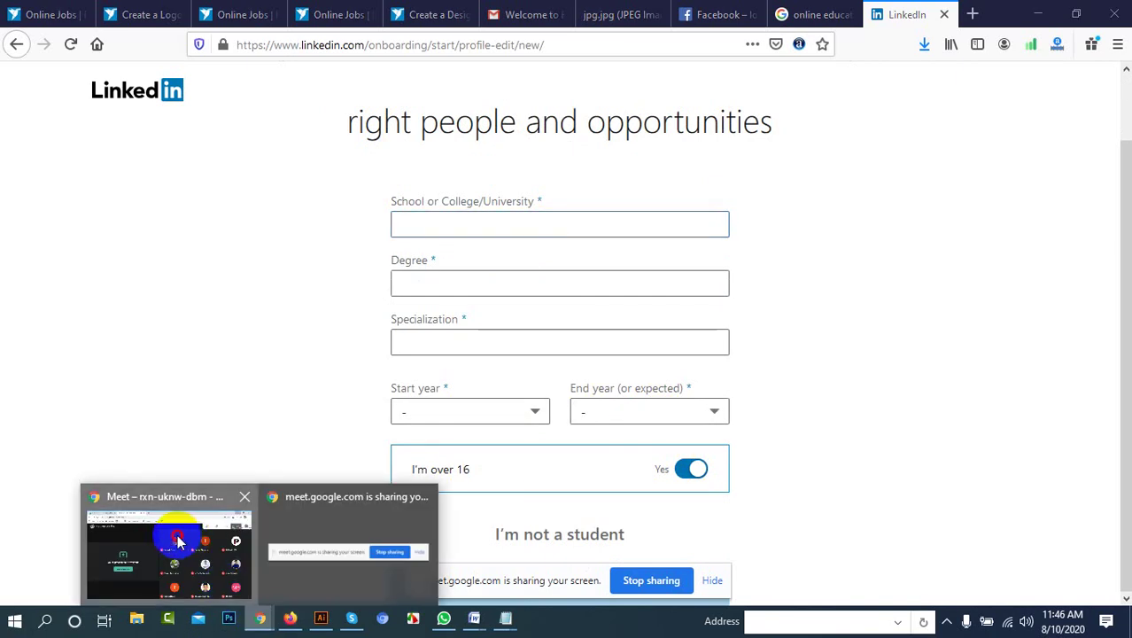
{"action": "left_click", "coordinate": [206, 548]}
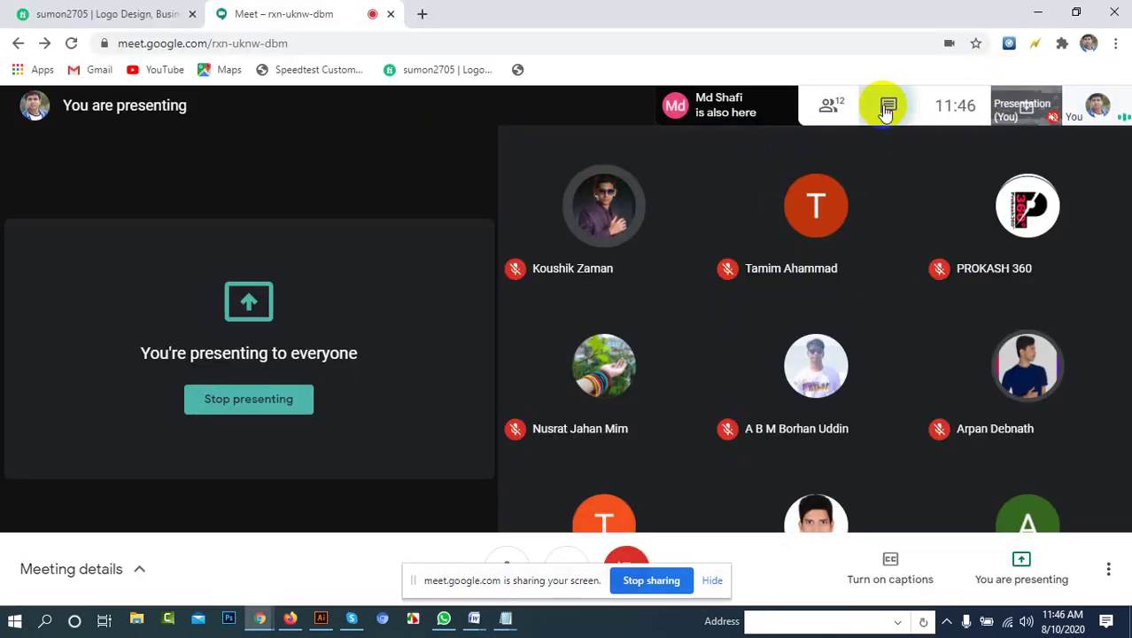
{"action": "left_click", "coordinate": [889, 105]}
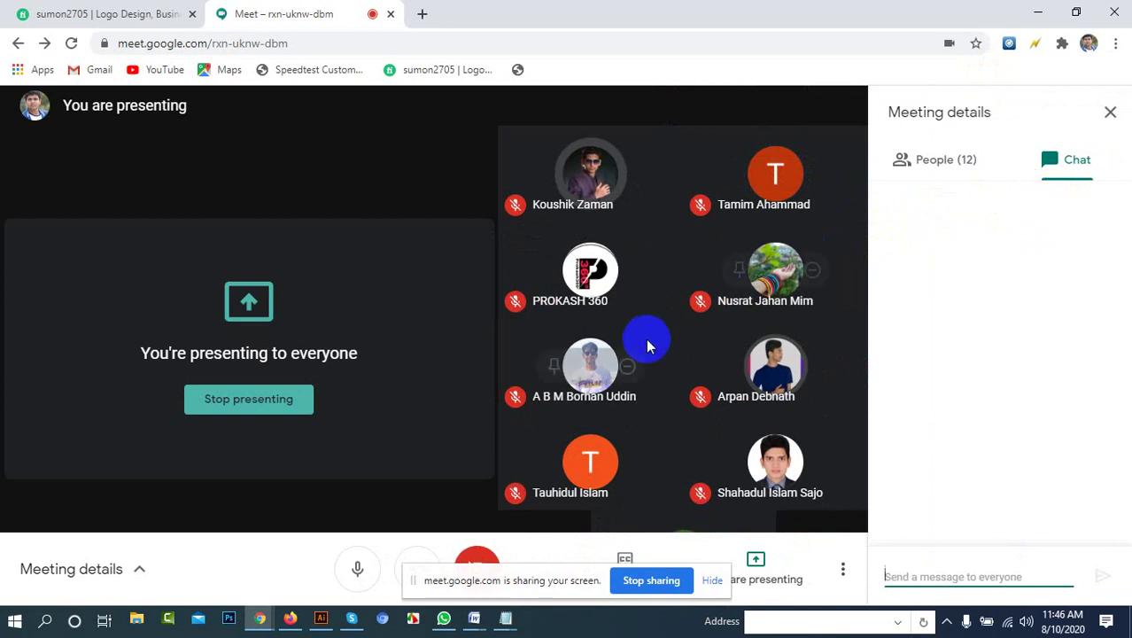
Look through the list of participants in the meeting
{"action": "left_click", "coordinate": [911, 182]}
{"action": "scroll", "coordinate": [953, 354], "scroll_direction": "down", "scroll_amount": 3}
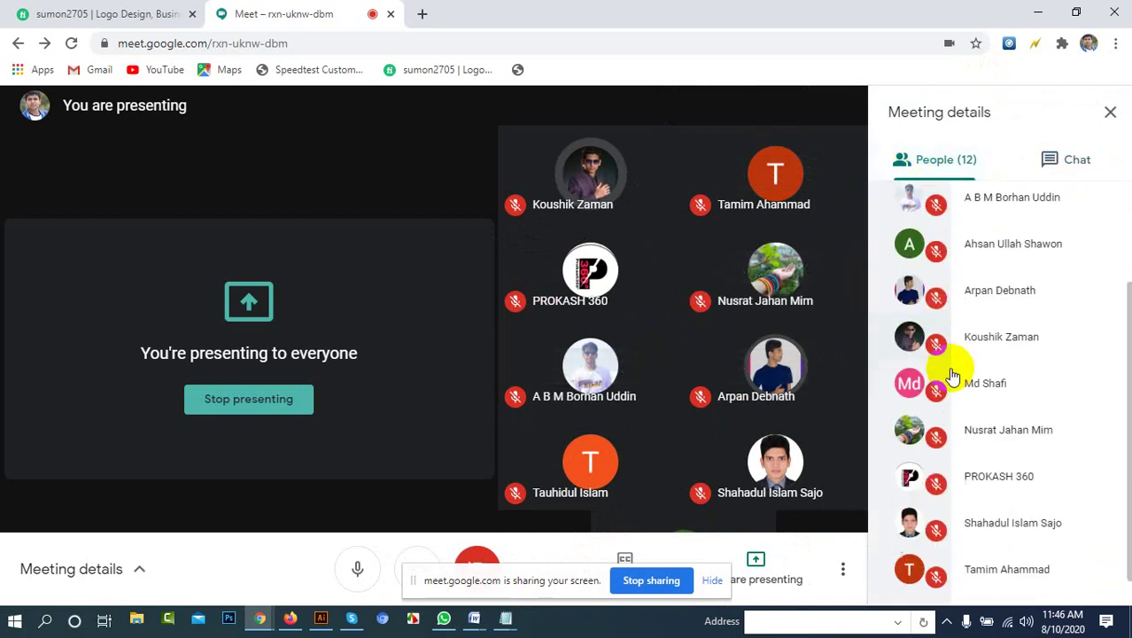
{"action": "scroll", "coordinate": [953, 379], "scroll_direction": "up", "scroll_amount": 3}
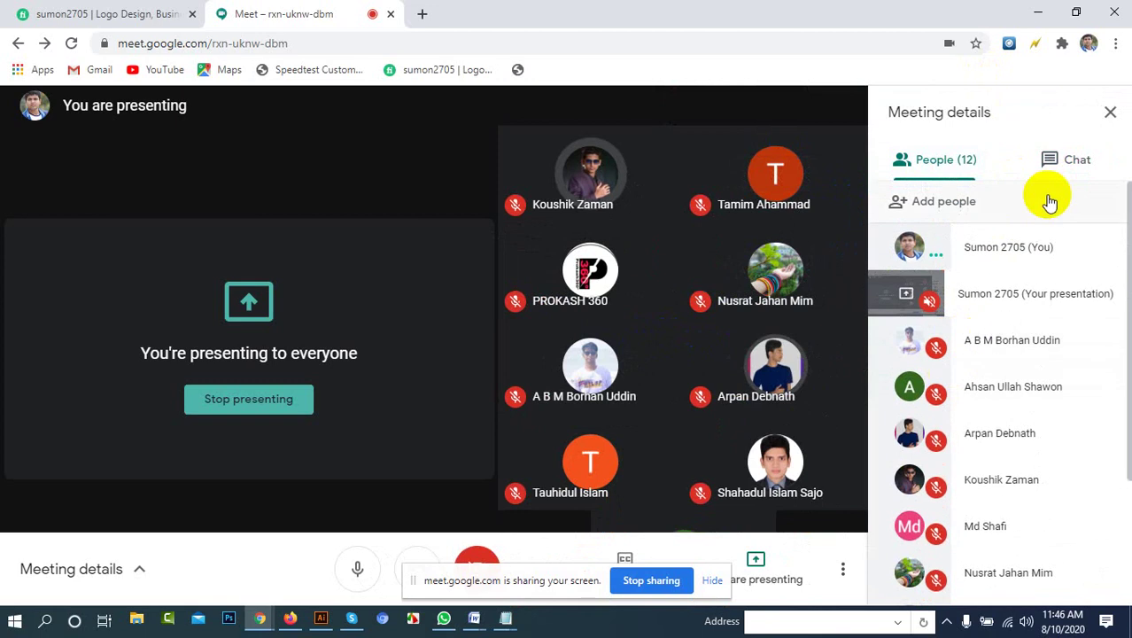
Return to the meeting chat and admit the person waiting to join the call
{"action": "left_click", "coordinate": [1068, 168]}
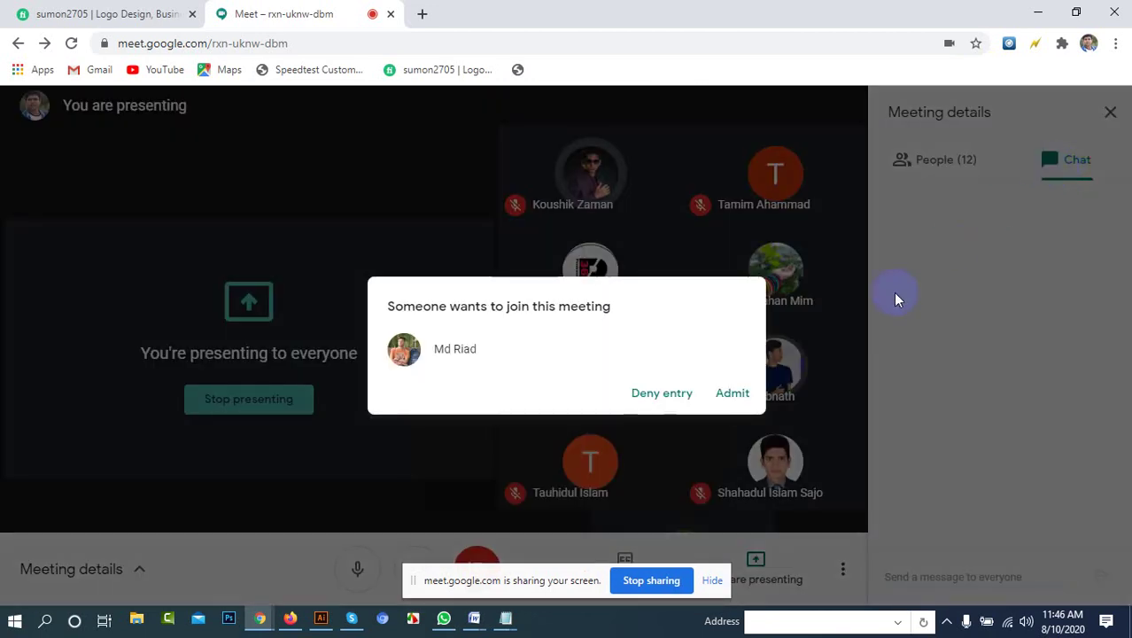
{"action": "left_click", "coordinate": [728, 399]}
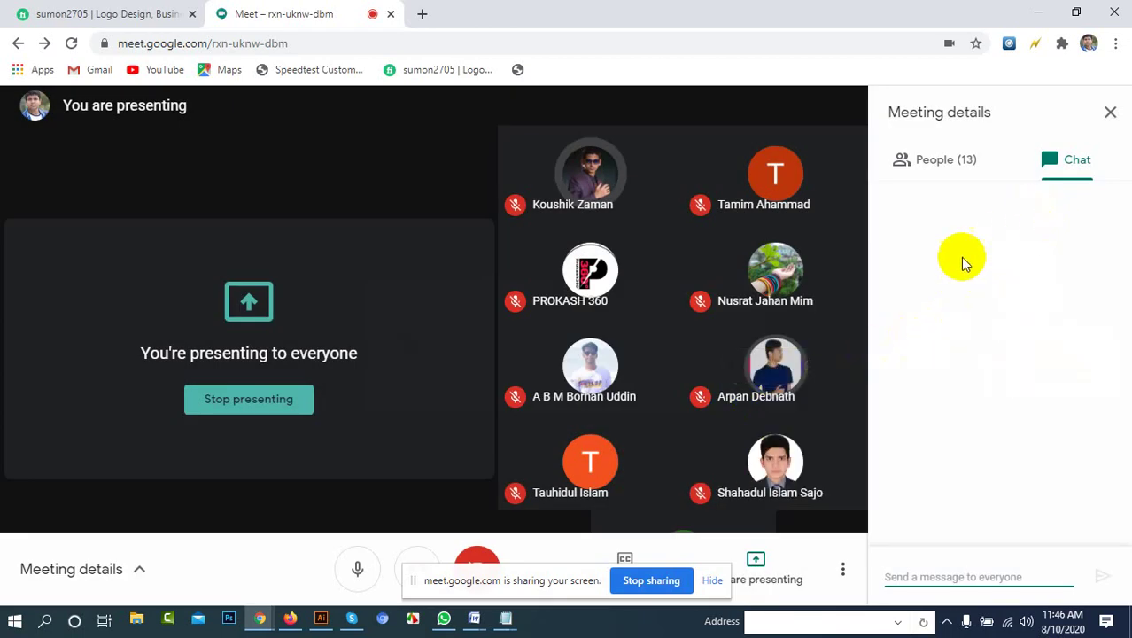
{"action": "left_click", "coordinate": [755, 294]}
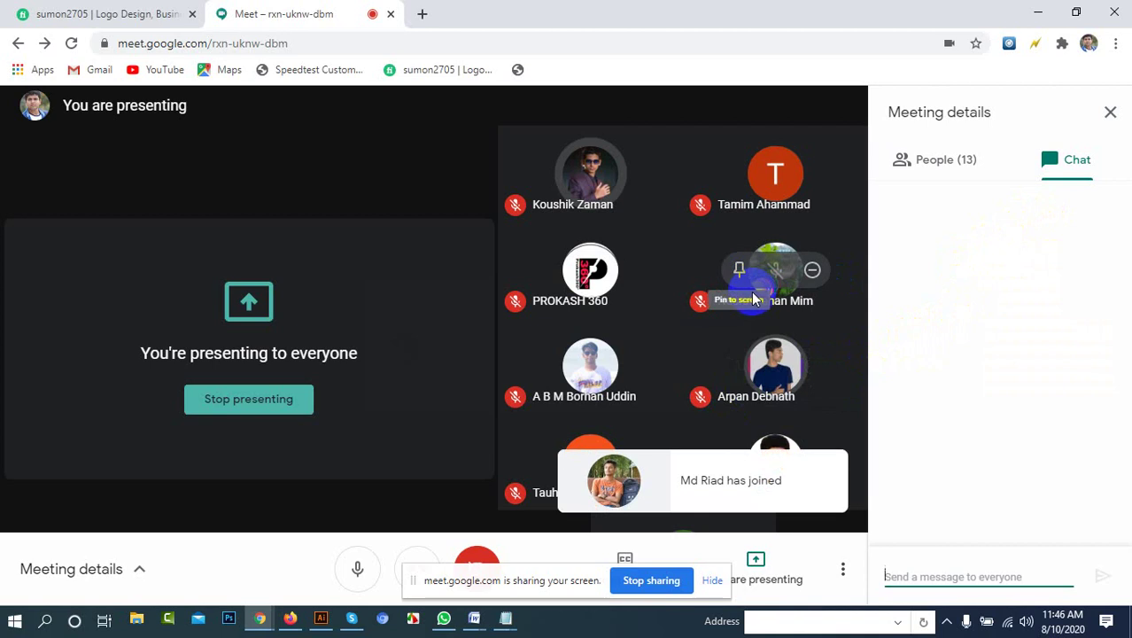
Copy the school name Gafargaon Technical School And College from the participant's message in the meeting chat
{"action": "left_click", "coordinate": [936, 168]}
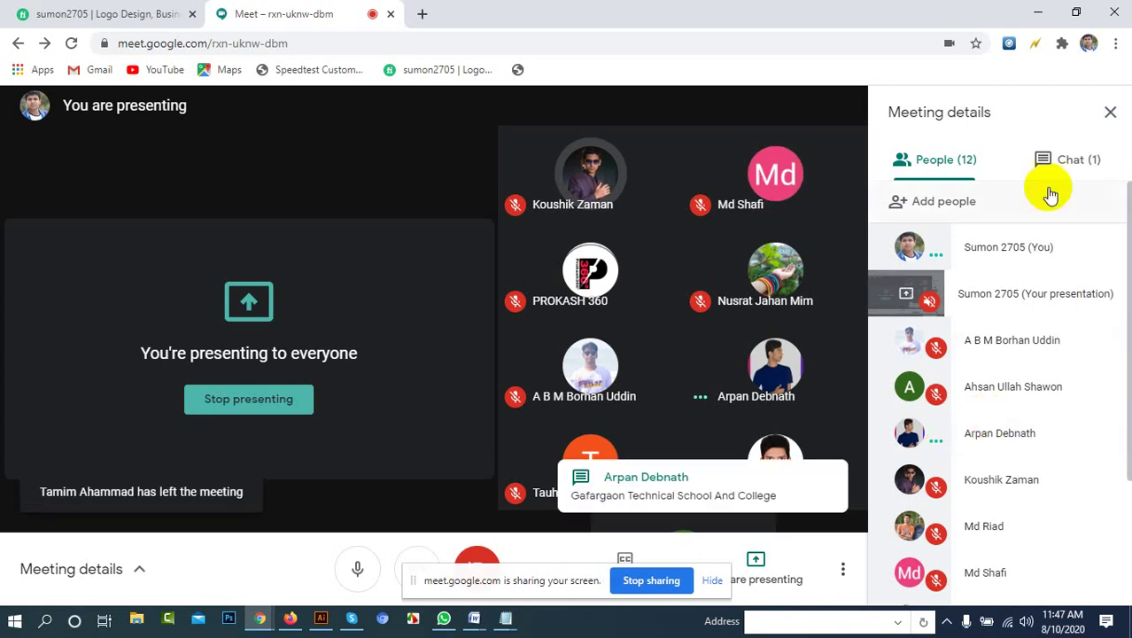
{"action": "left_click", "coordinate": [1074, 158]}
{"action": "left_click_drag", "start_coordinate": [1104, 227], "coordinate": [893, 219]}
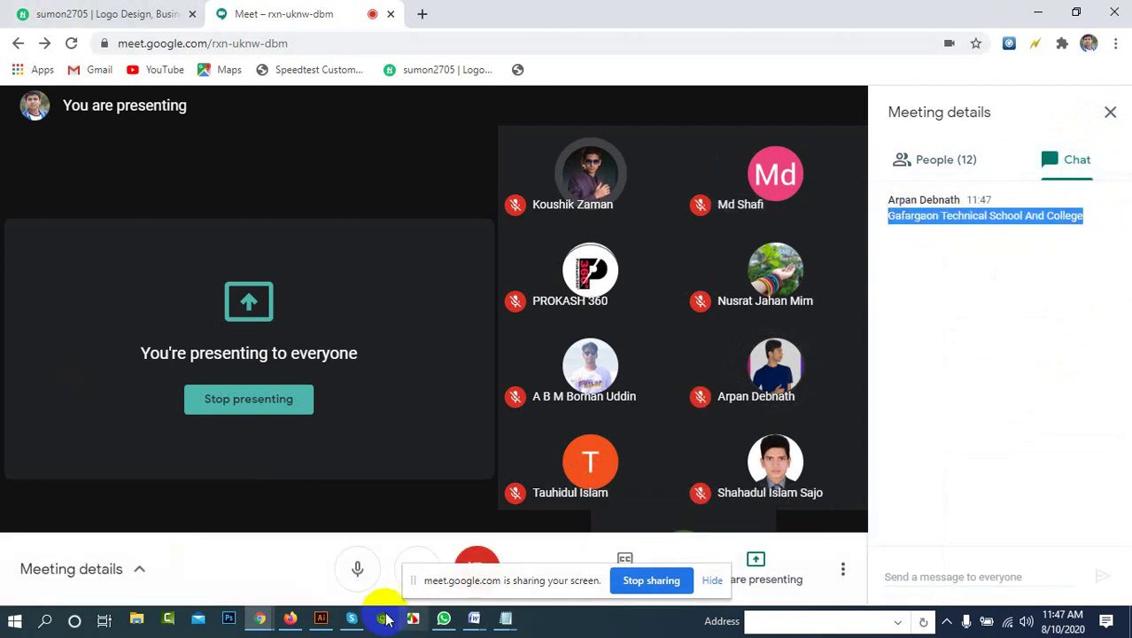
Switch back to LinkedIn in Firefox and enter Gafargaon Technical School And College as the school
{"action": "left_click", "coordinate": [292, 620]}
{"action": "left_click", "coordinate": [442, 286]}
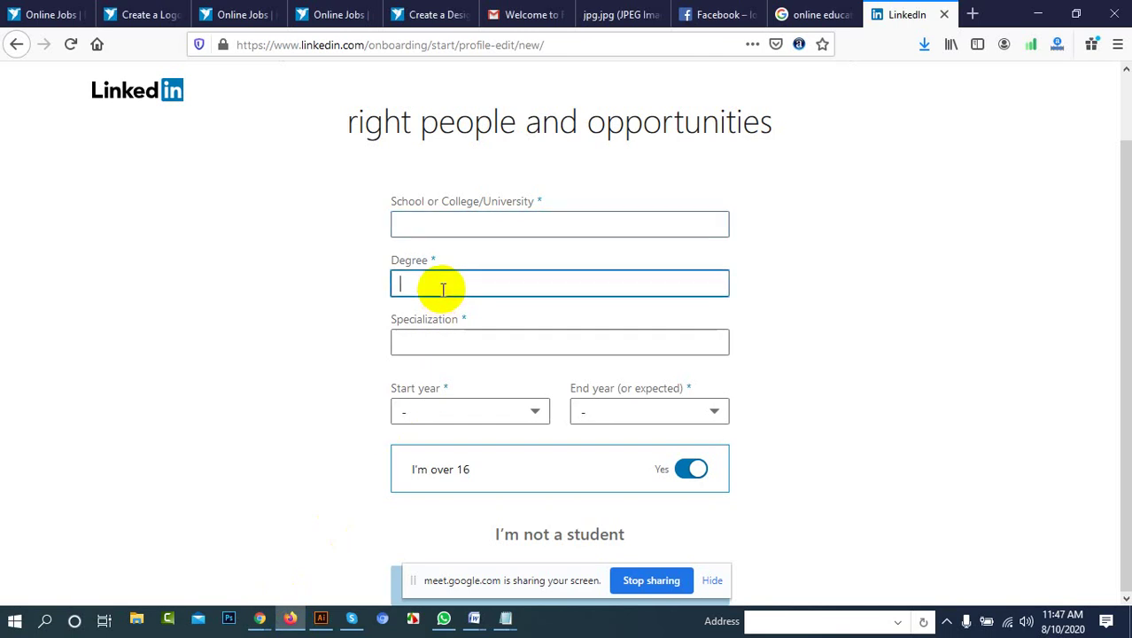
{"action": "left_click", "coordinate": [459, 225]}
{"action": "type", "text": "Gafargaon Technical School And College"}
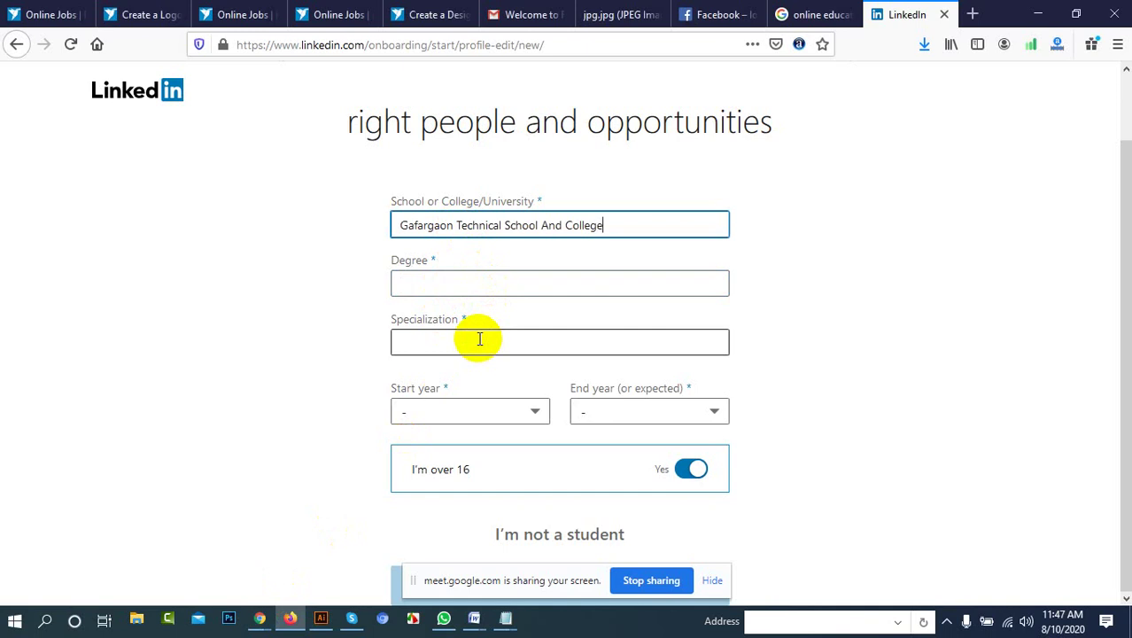
Make the Degree field ready for entry, switch to the Google Meet chat, and select the participant's degree H.S.C for copying
{"action": "left_click", "coordinate": [421, 283]}
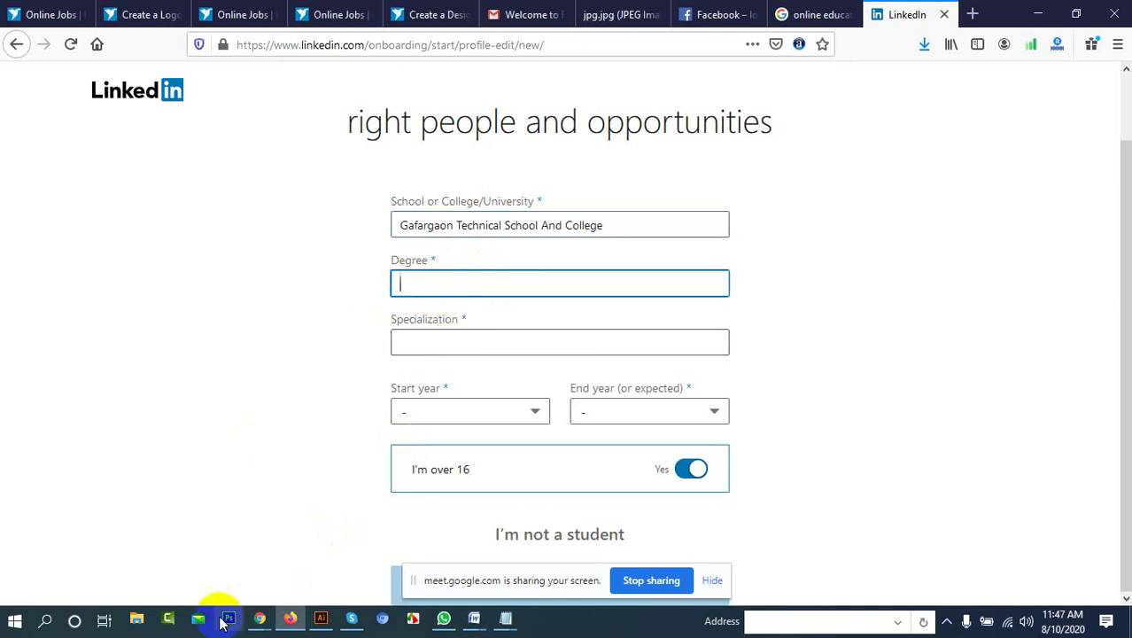
{"action": "mouse_move", "coordinate": [259, 618]}
{"action": "left_click", "coordinate": [227, 583]}
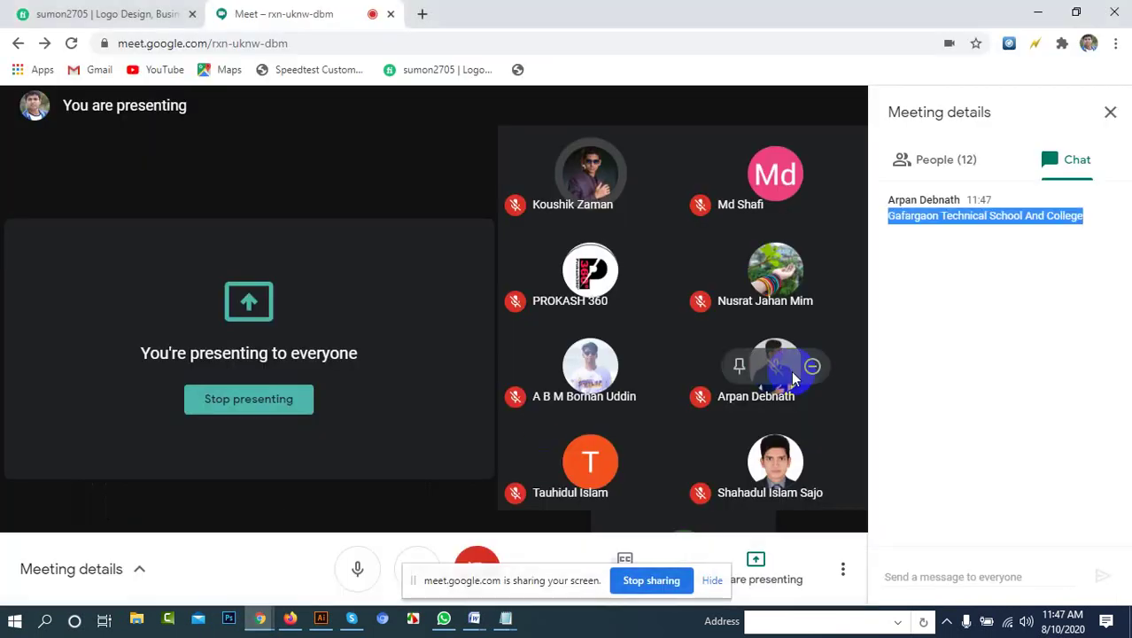
{"action": "left_click", "coordinate": [1008, 215]}
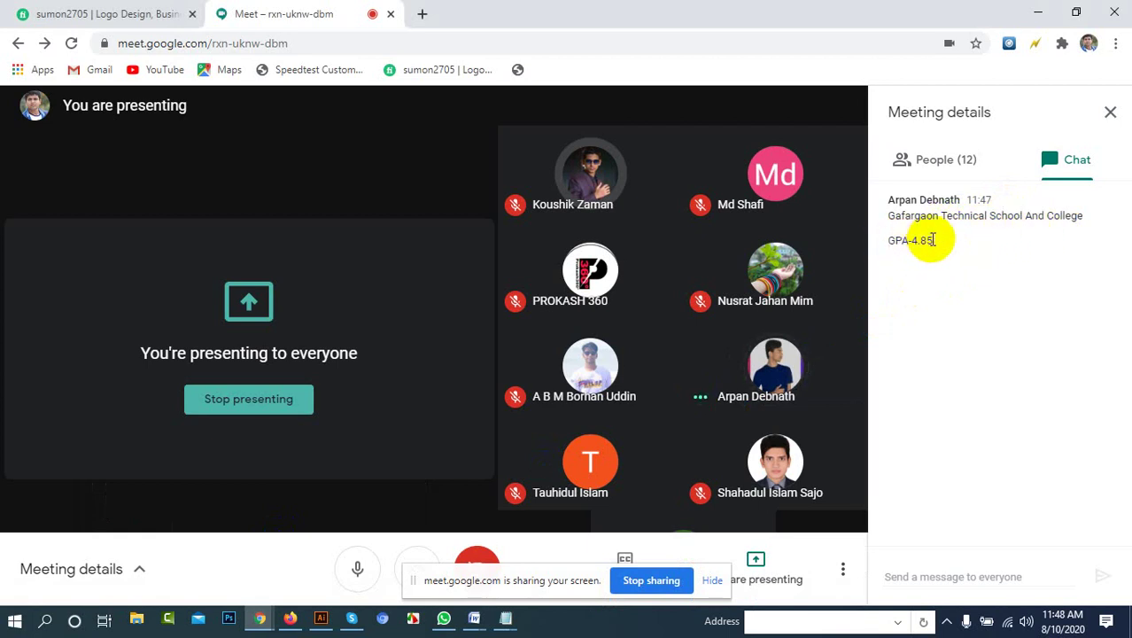
{"action": "left_click_drag", "start_coordinate": [932, 240], "coordinate": [890, 241]}
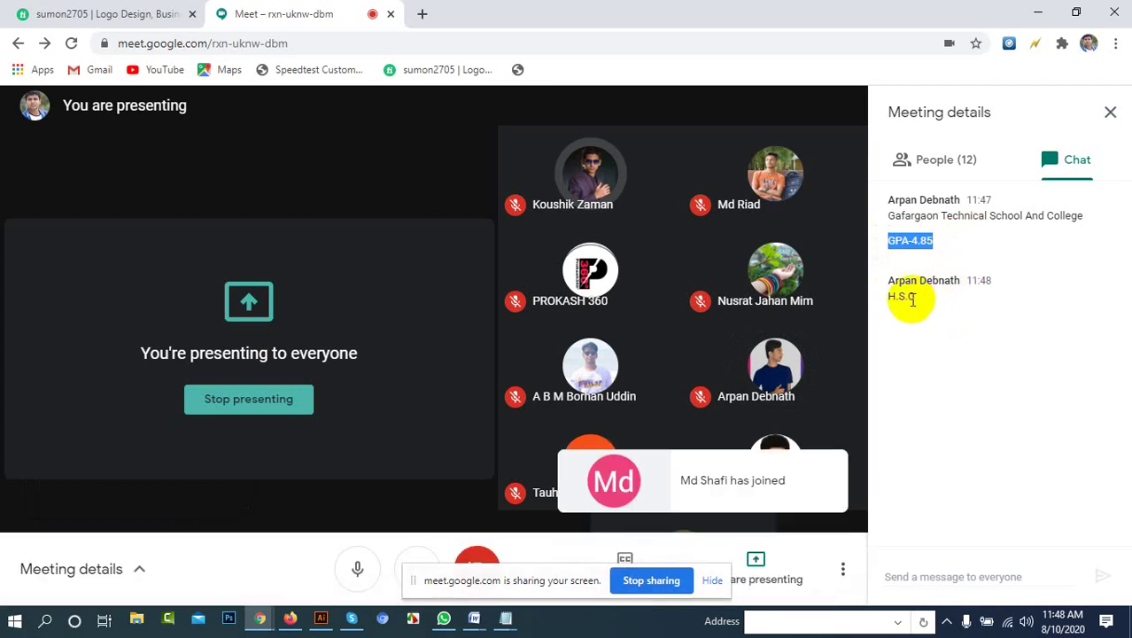
{"action": "mouse_move", "coordinate": [916, 297]}
{"action": "left_mouse_down"}
{"action": "mouse_move", "coordinate": [888, 301]}
{"action": "mouse_move", "coordinate": [912, 296]}
{"action": "left_mouse_up"}
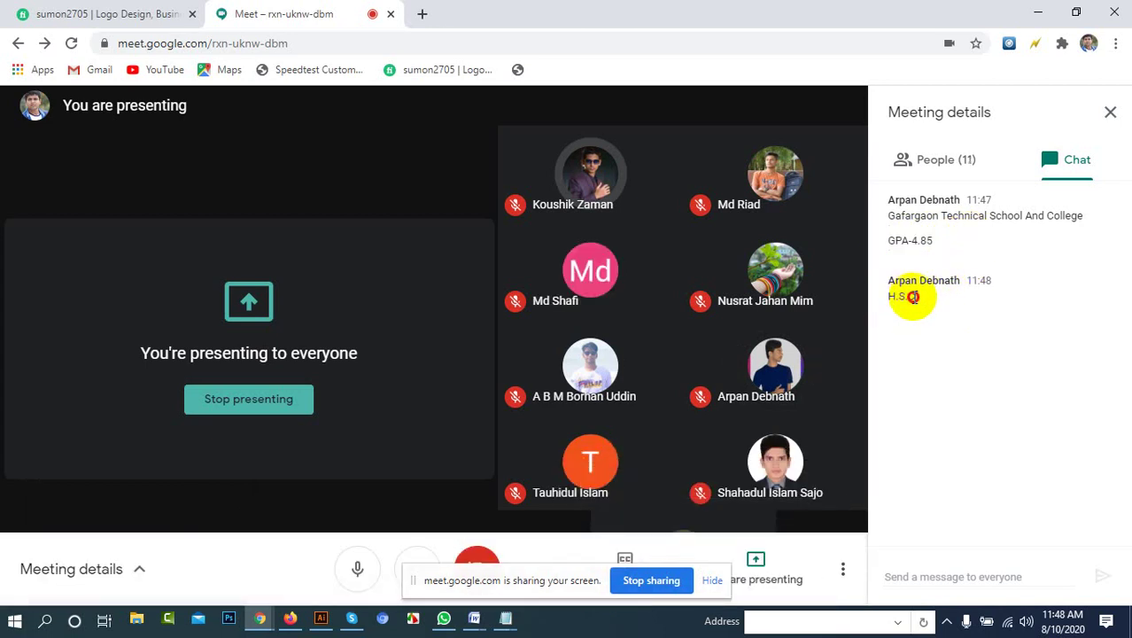
{"action": "left_click_drag", "start_coordinate": [913, 296], "coordinate": [890, 302]}
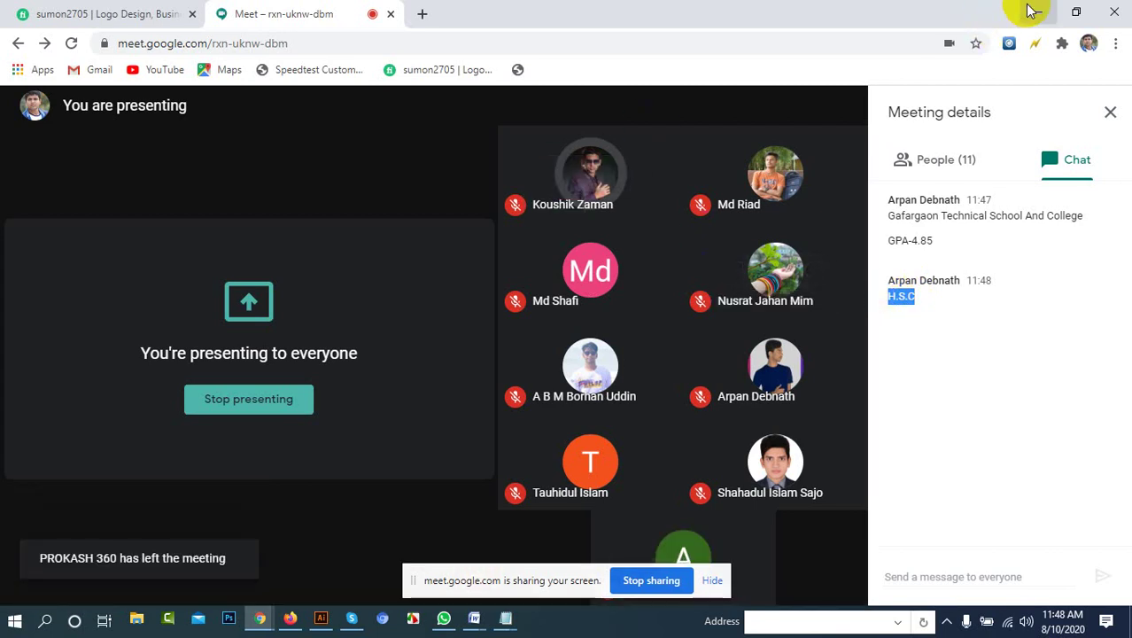
Switch back to LinkedIn in Firefox and enter H.S.C as the degree
{"action": "left_click", "coordinate": [290, 619]}
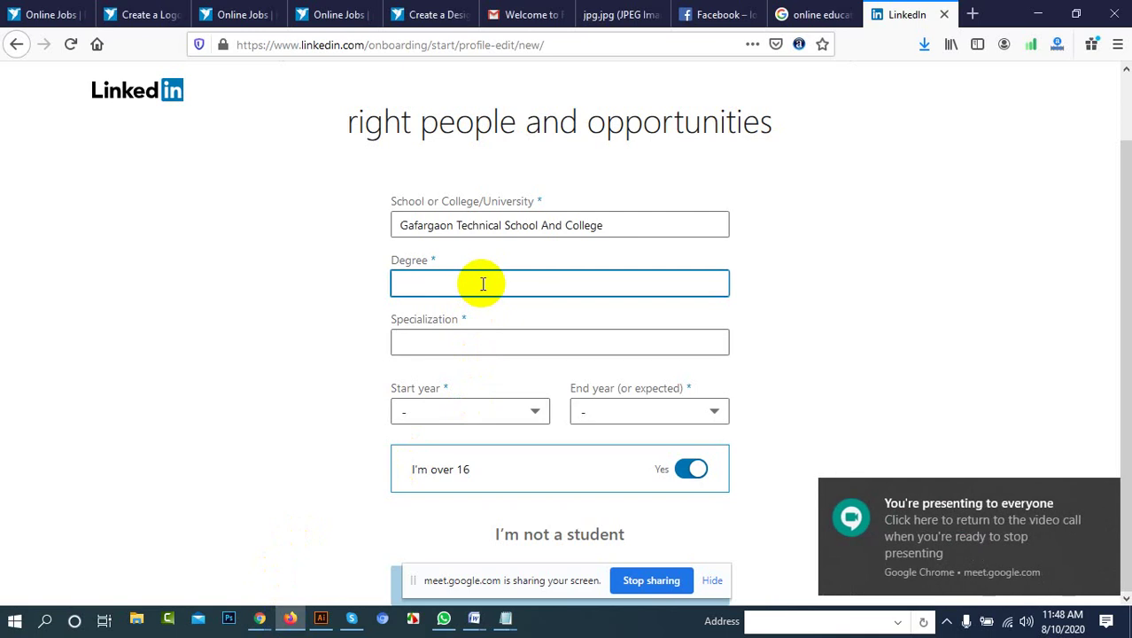
{"action": "left_click", "coordinate": [442, 343]}
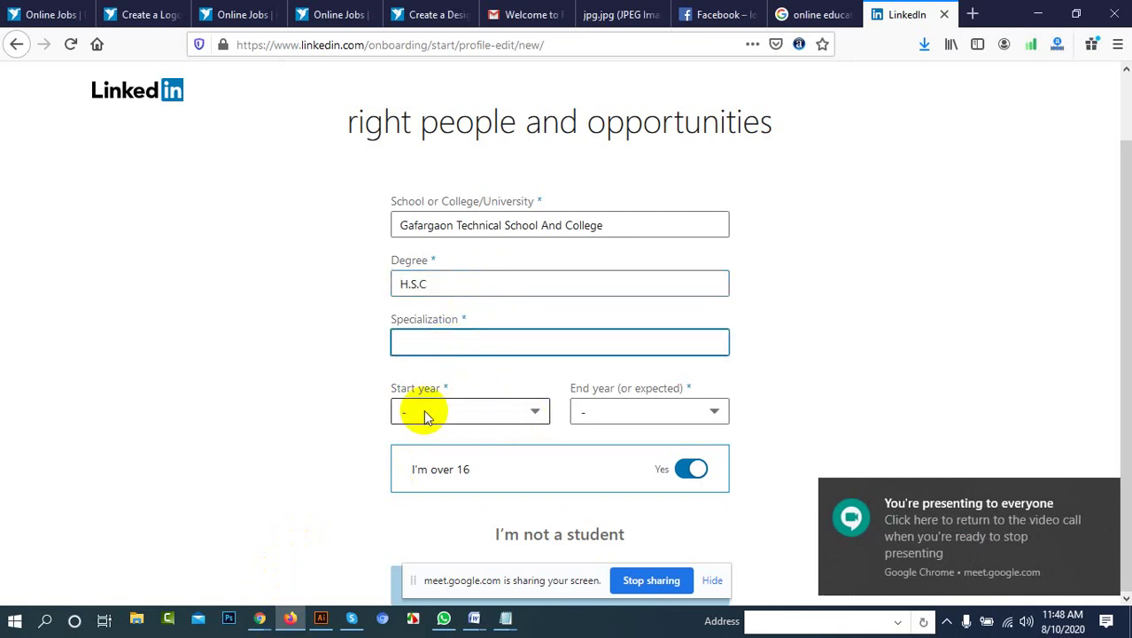
Set the education start year to 2019 and the end year to 2020
{"action": "left_click", "coordinate": [536, 415]}
{"action": "scroll", "coordinate": [455, 341], "scroll_direction": "down", "scroll_amount": 1}
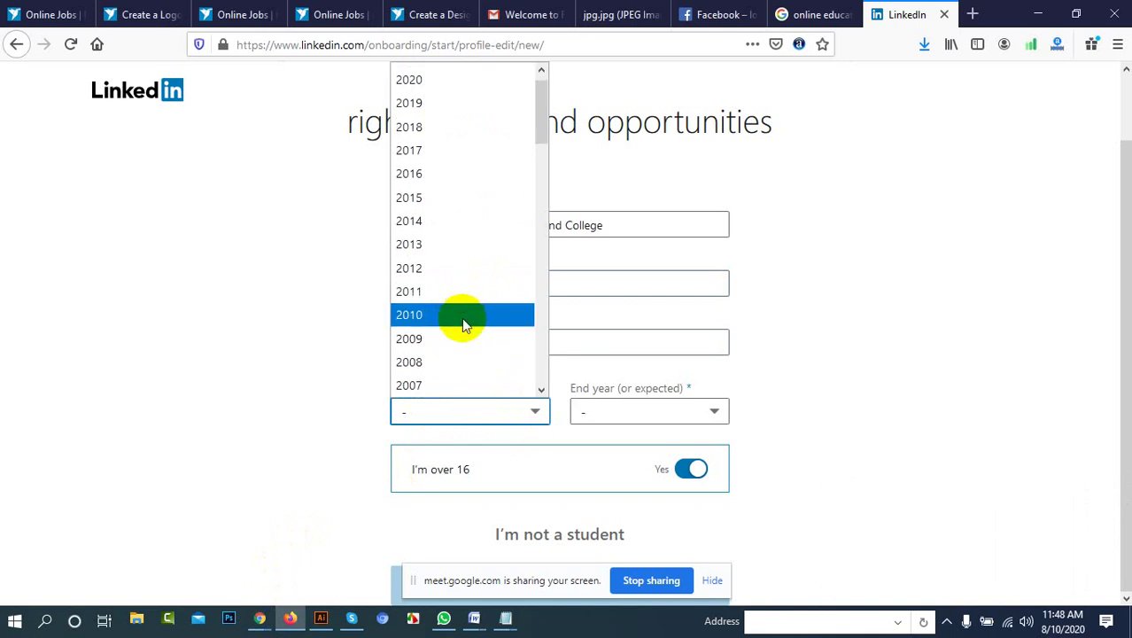
{"action": "scroll", "coordinate": [456, 342], "scroll_direction": "down", "scroll_amount": 1}
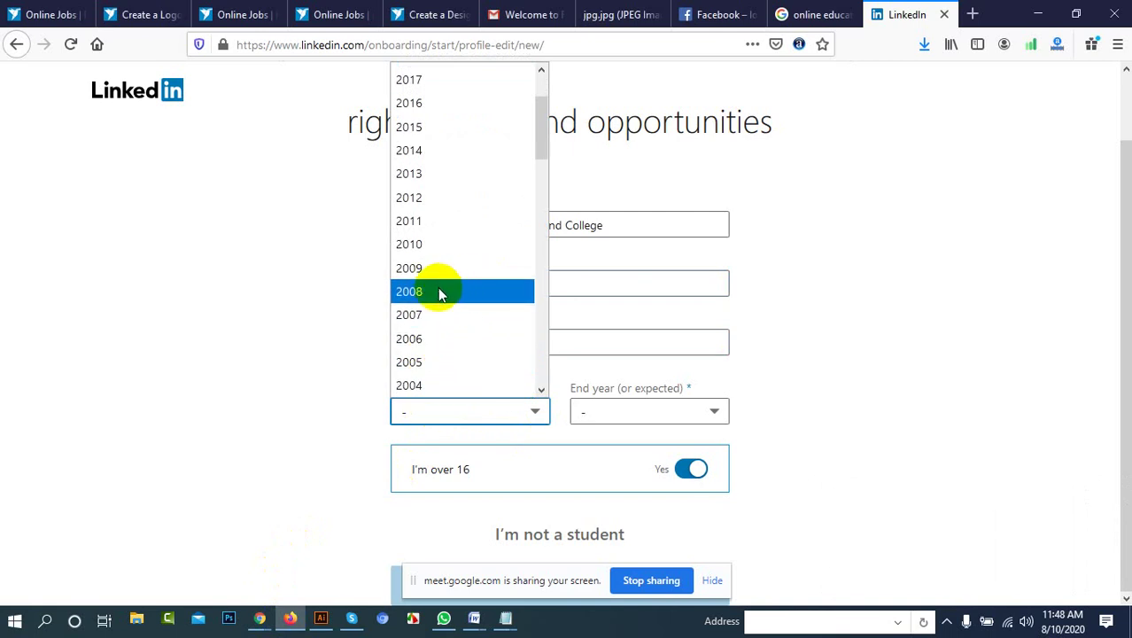
{"action": "left_click", "coordinate": [427, 338]}
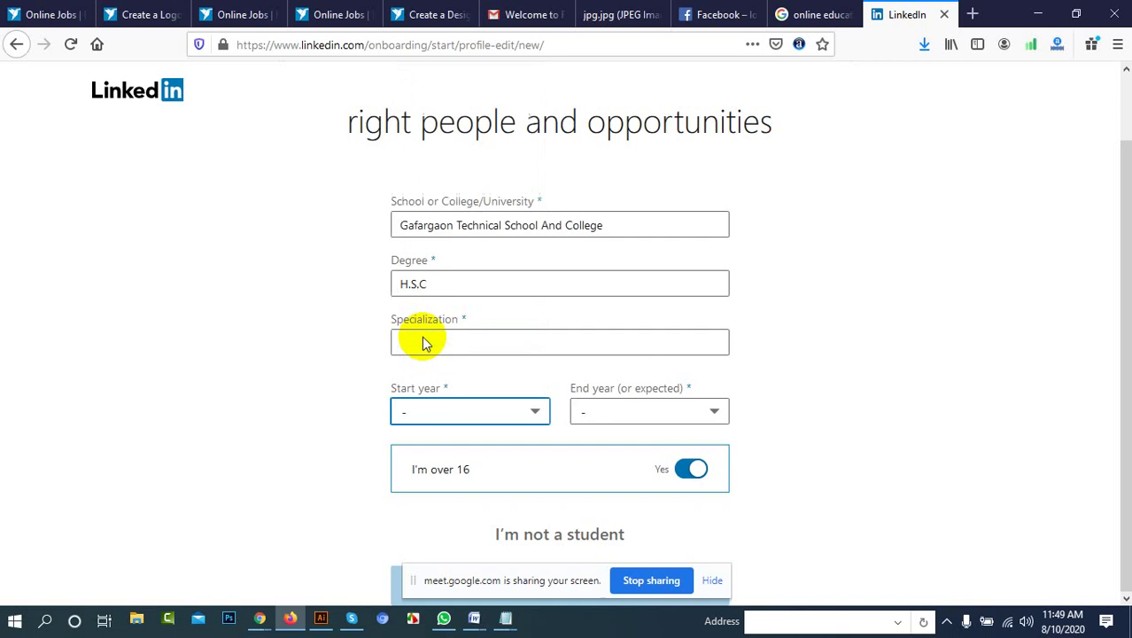
{"action": "left_click", "coordinate": [529, 412]}
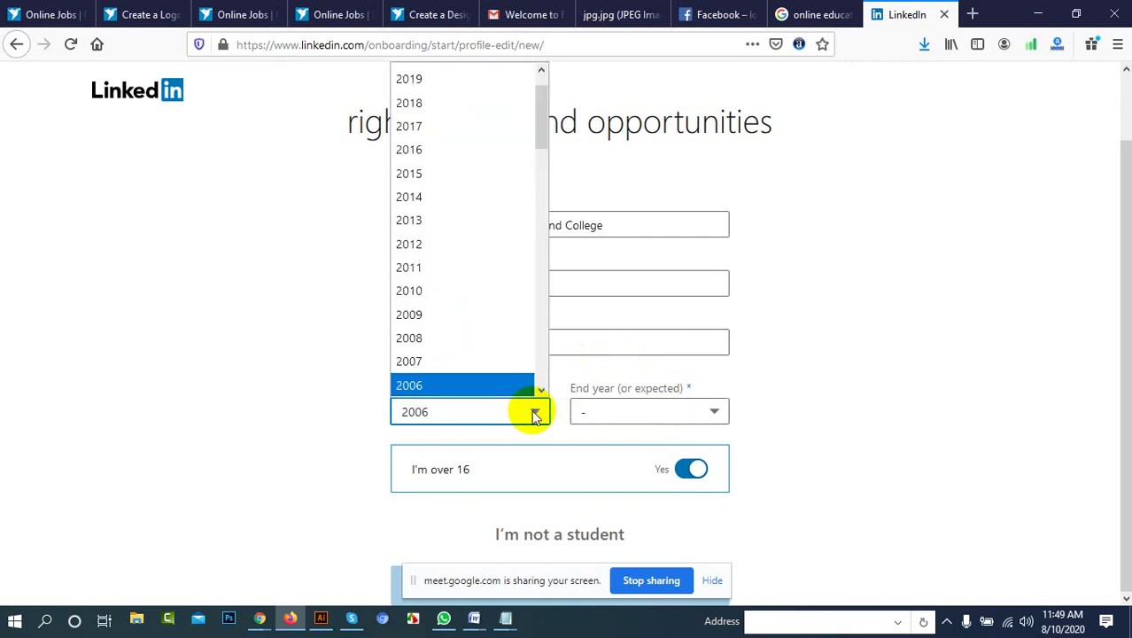
{"action": "left_click", "coordinate": [431, 80]}
{"action": "left_click", "coordinate": [668, 412]}
{"action": "scroll", "coordinate": [619, 265], "scroll_direction": "up", "scroll_amount": 1}
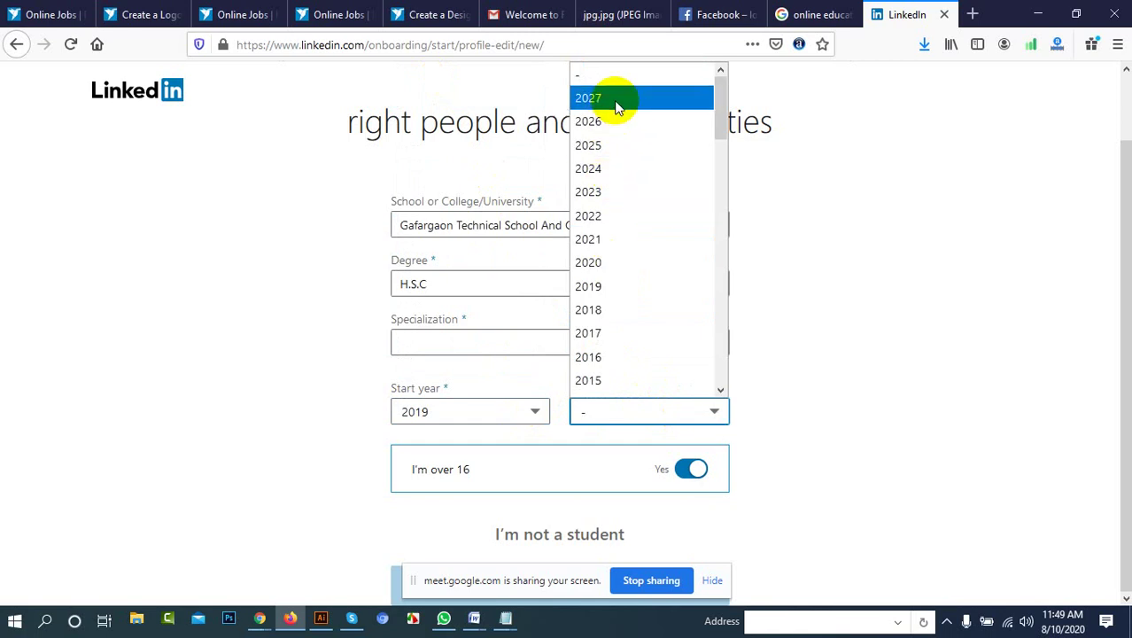
{"action": "scroll", "coordinate": [602, 363], "scroll_direction": "down", "scroll_amount": 1}
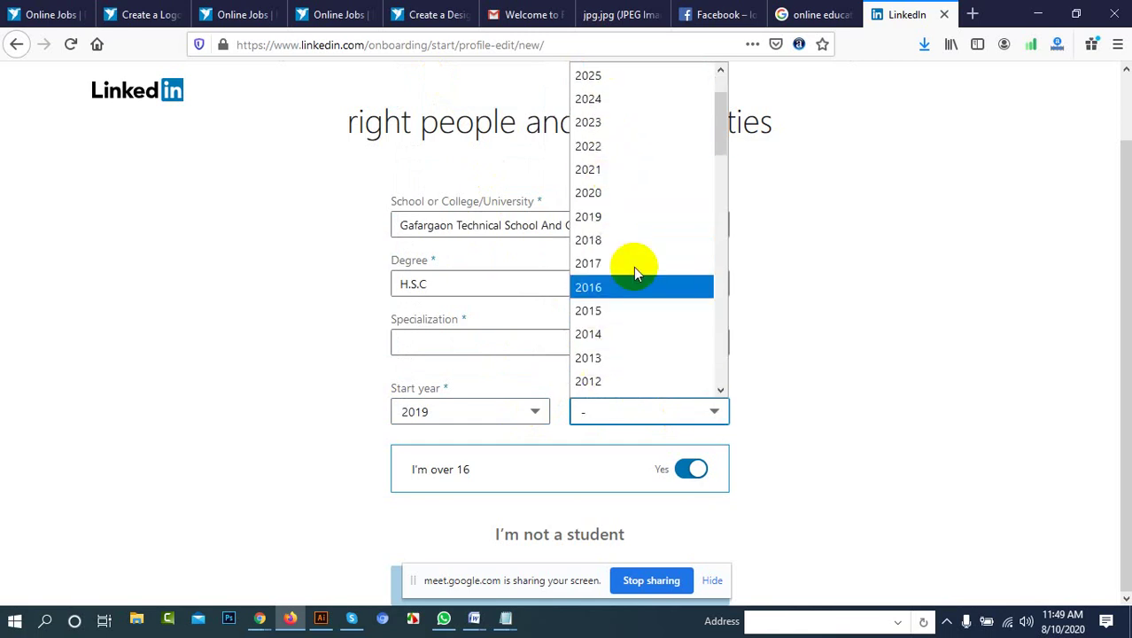
{"action": "left_click", "coordinate": [631, 195]}
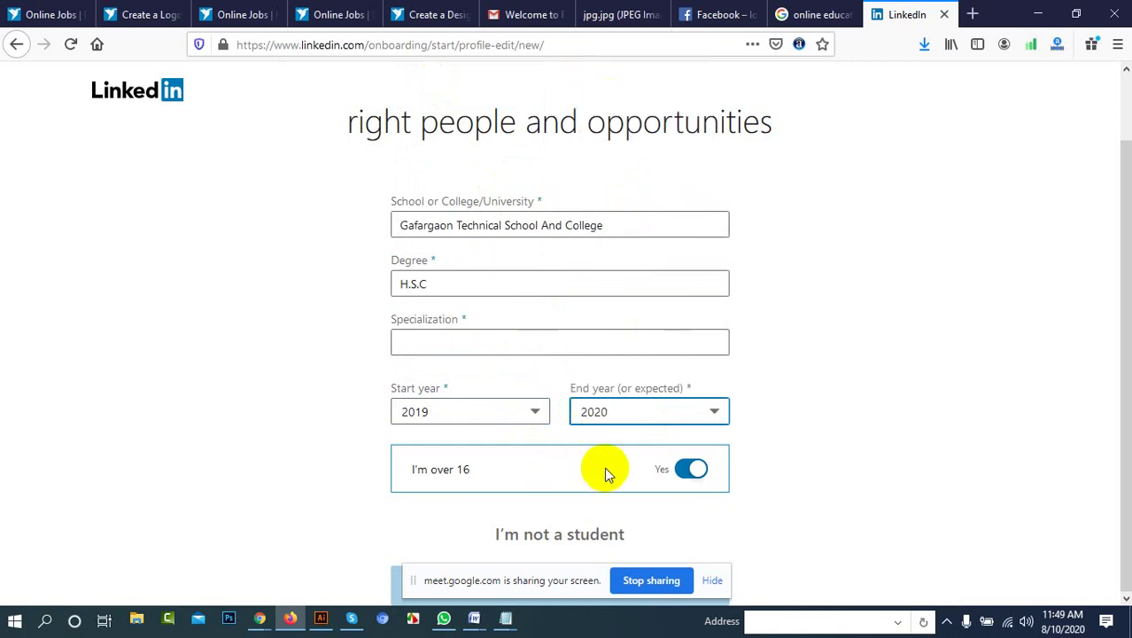
{"action": "left_click", "coordinate": [688, 472]}
{"action": "scroll", "coordinate": [691, 472], "scroll_direction": "down", "scroll_amount": 1}
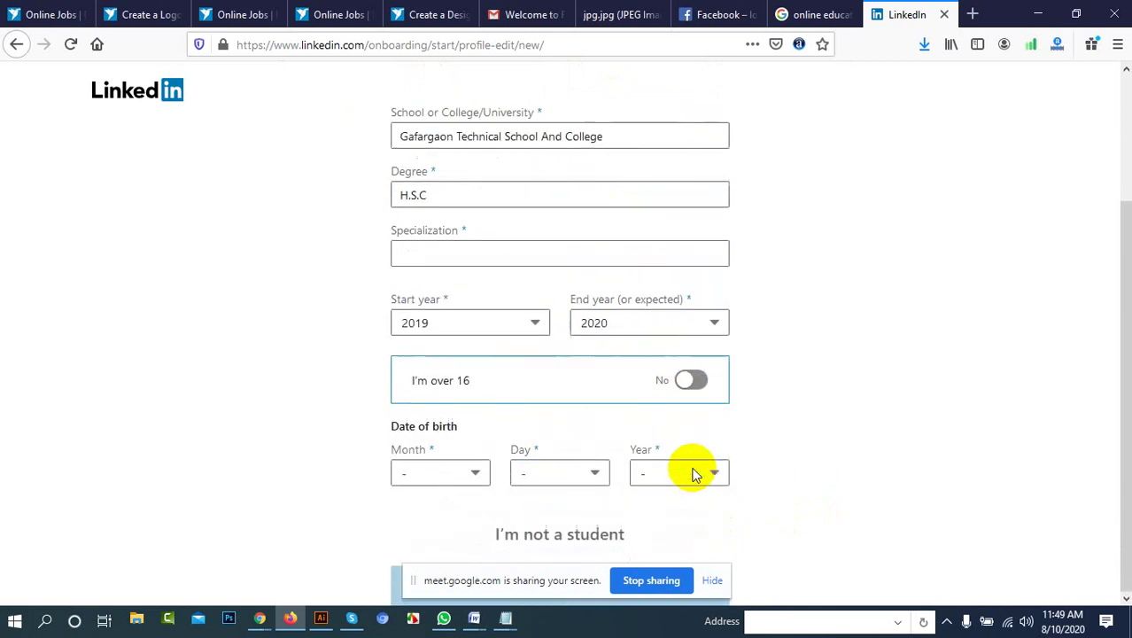
{"action": "left_click", "coordinate": [687, 379]}
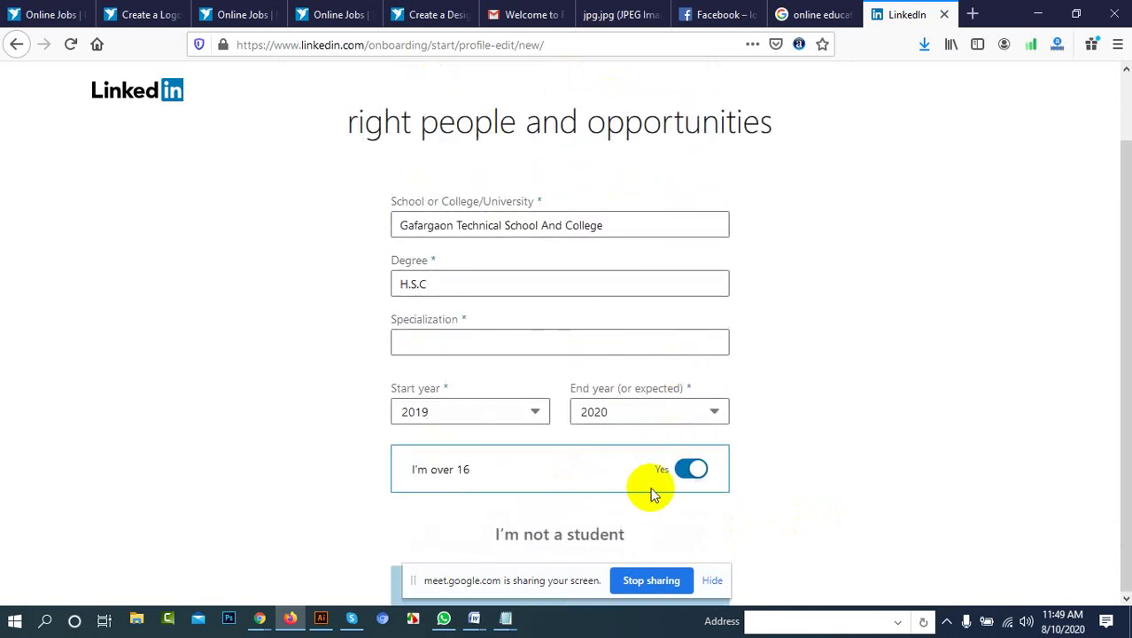
Switch the profile form to not a student and enter Graduate Student as the most recent job title with Full-time employment
{"action": "left_click", "coordinate": [585, 538]}
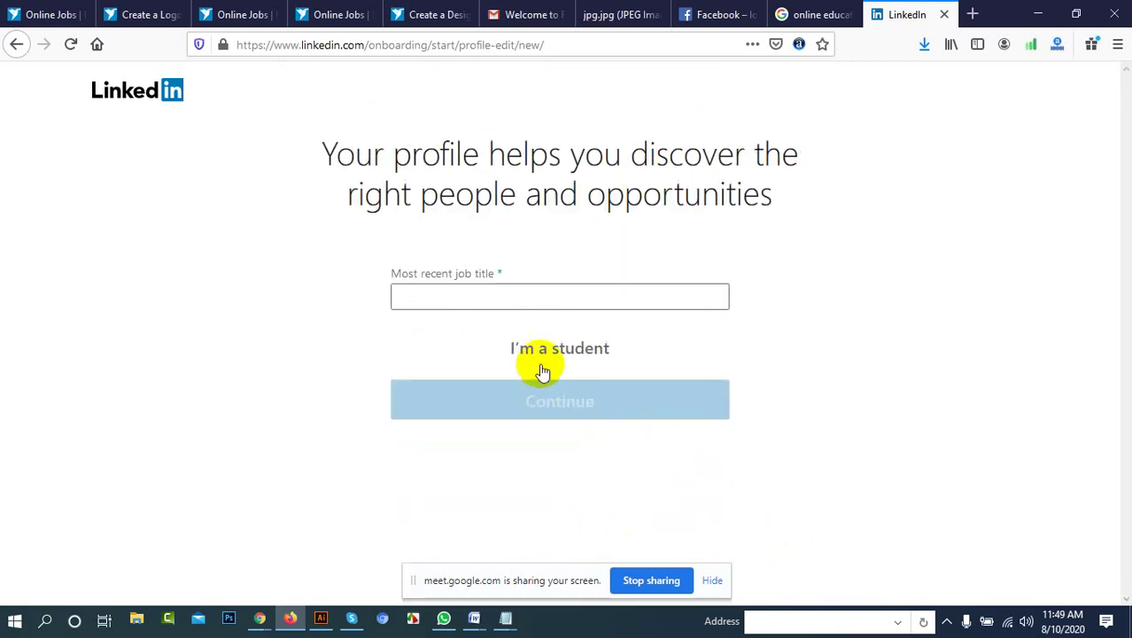
{"action": "left_click", "coordinate": [486, 298]}
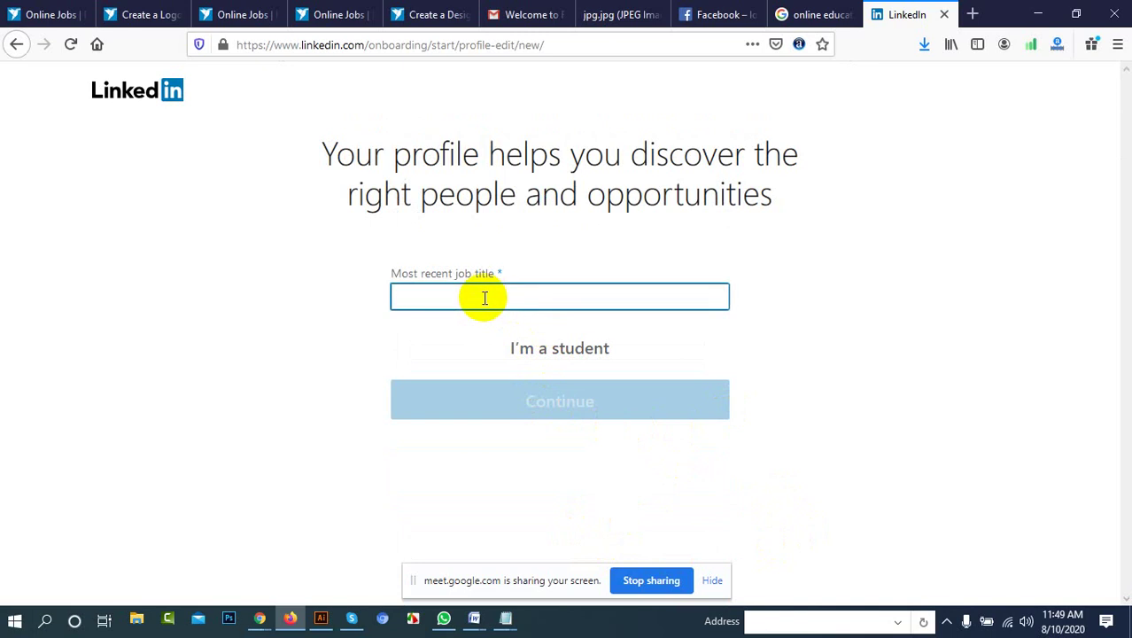
{"action": "type", "text": "gr"}
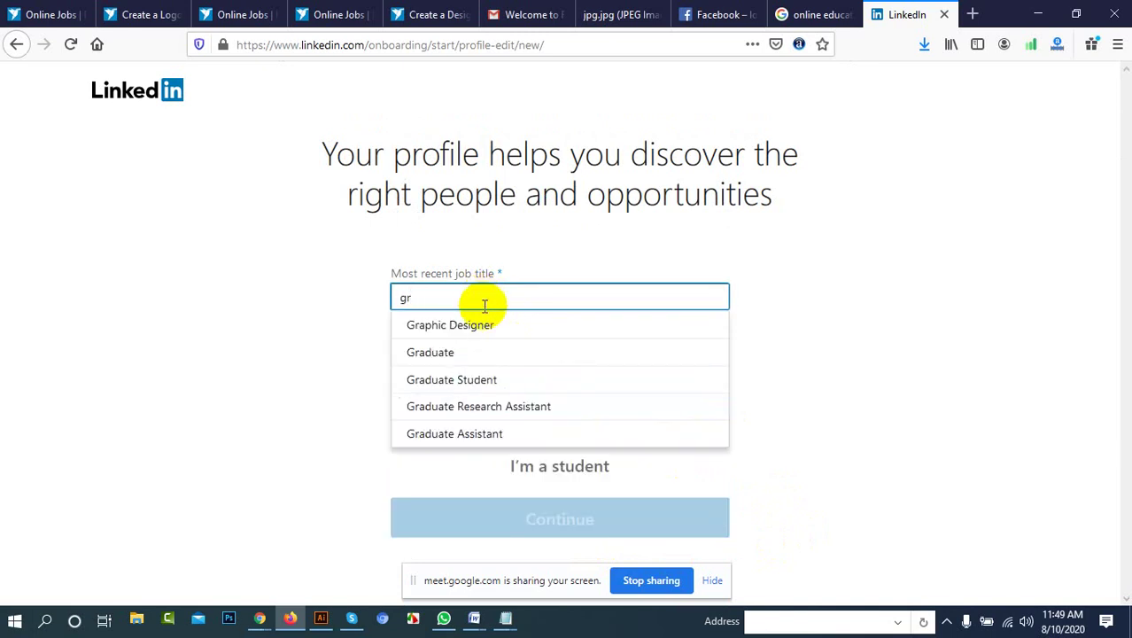
{"action": "left_click", "coordinate": [472, 381]}
{"action": "left_click", "coordinate": [638, 362]}
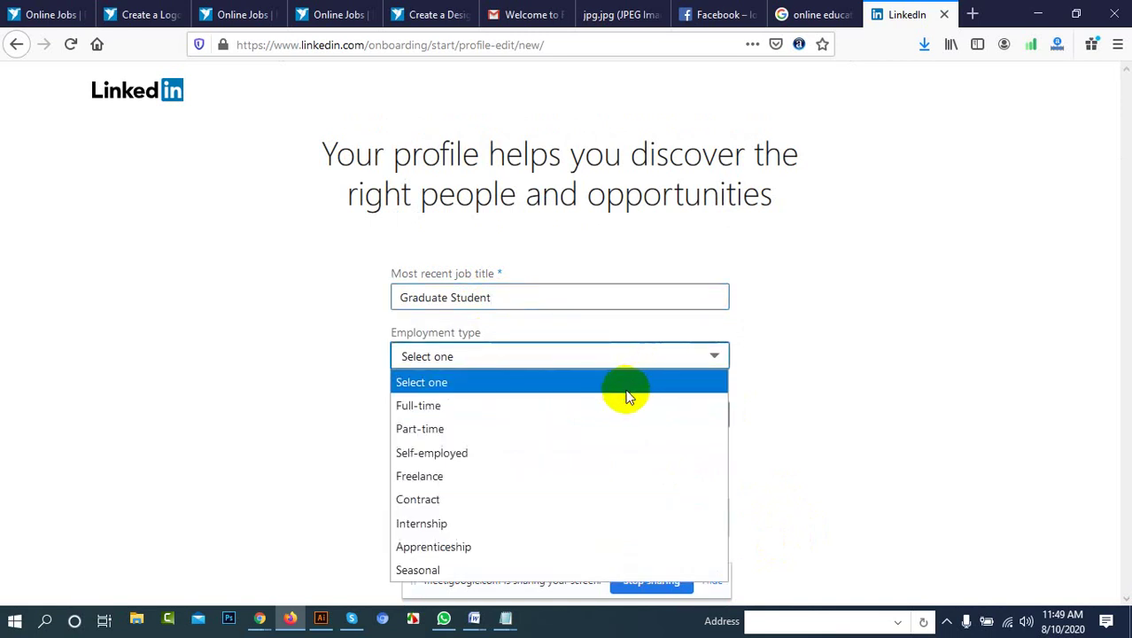
{"action": "left_click", "coordinate": [506, 406]}
Enter texlab it as the most recent company
{"action": "left_click", "coordinate": [529, 416]}
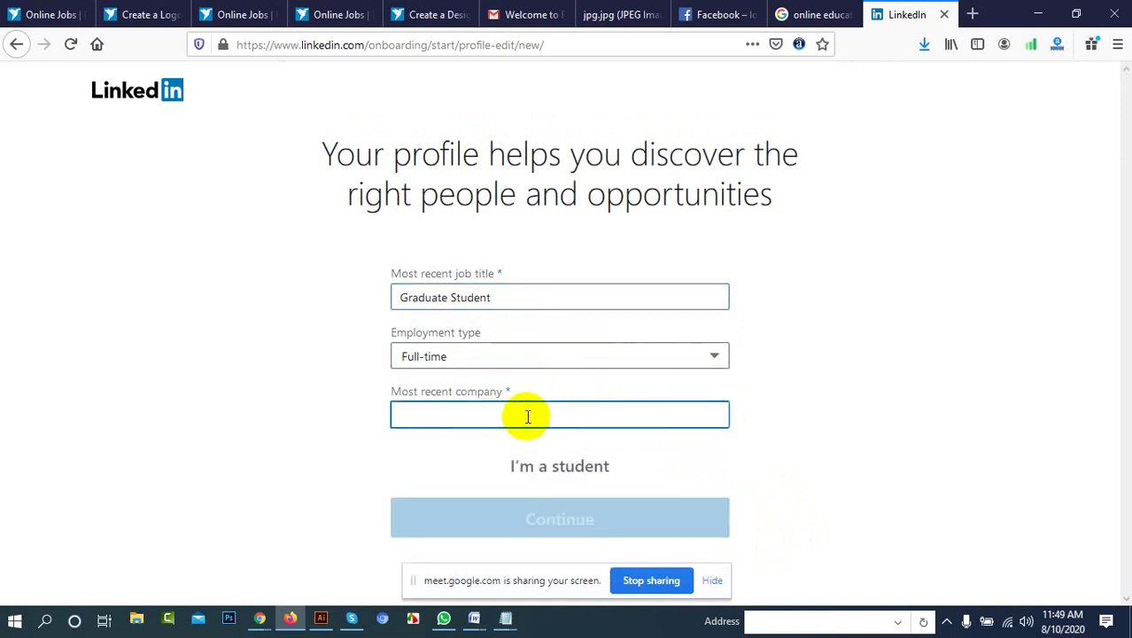
{"action": "type", "text": "te"}
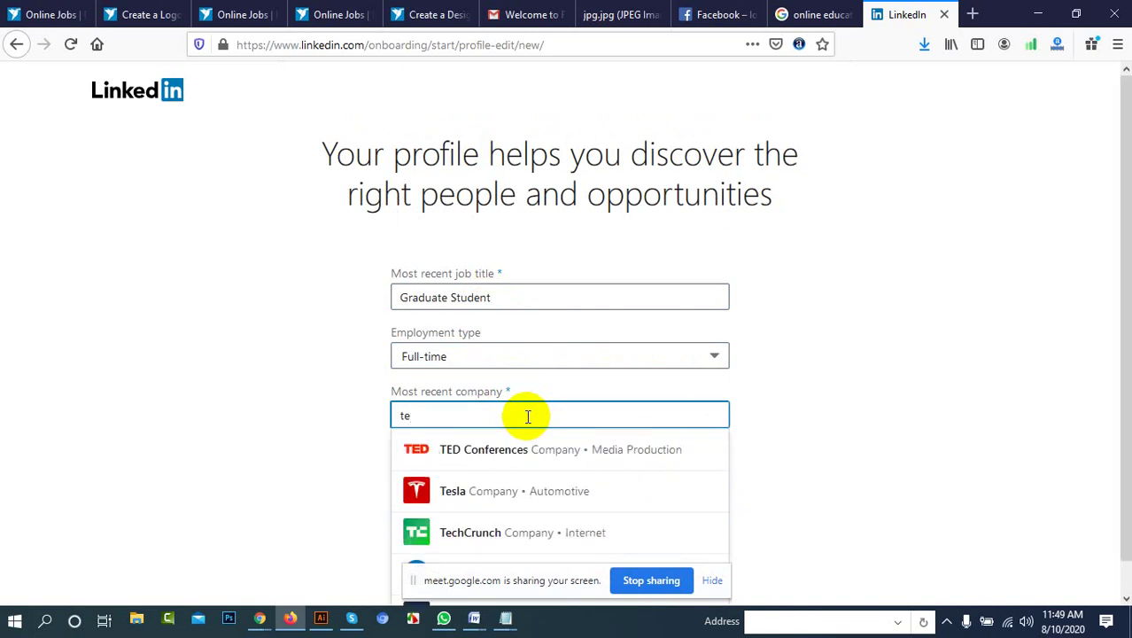
{"action": "type", "text": "xla"}
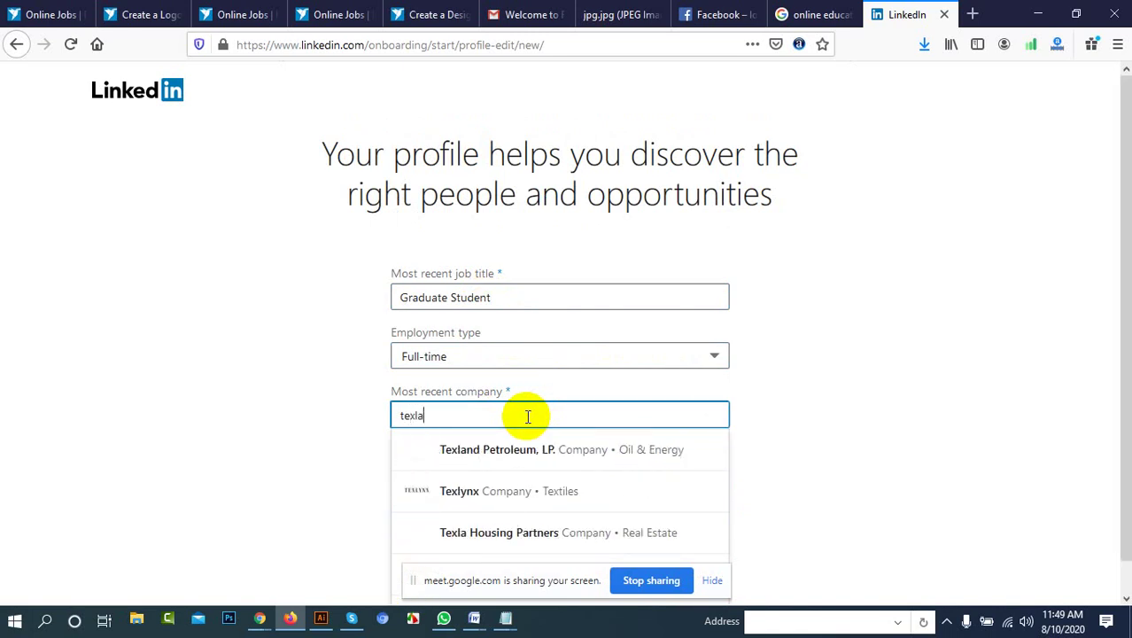
{"action": "type", "text": "b it"}
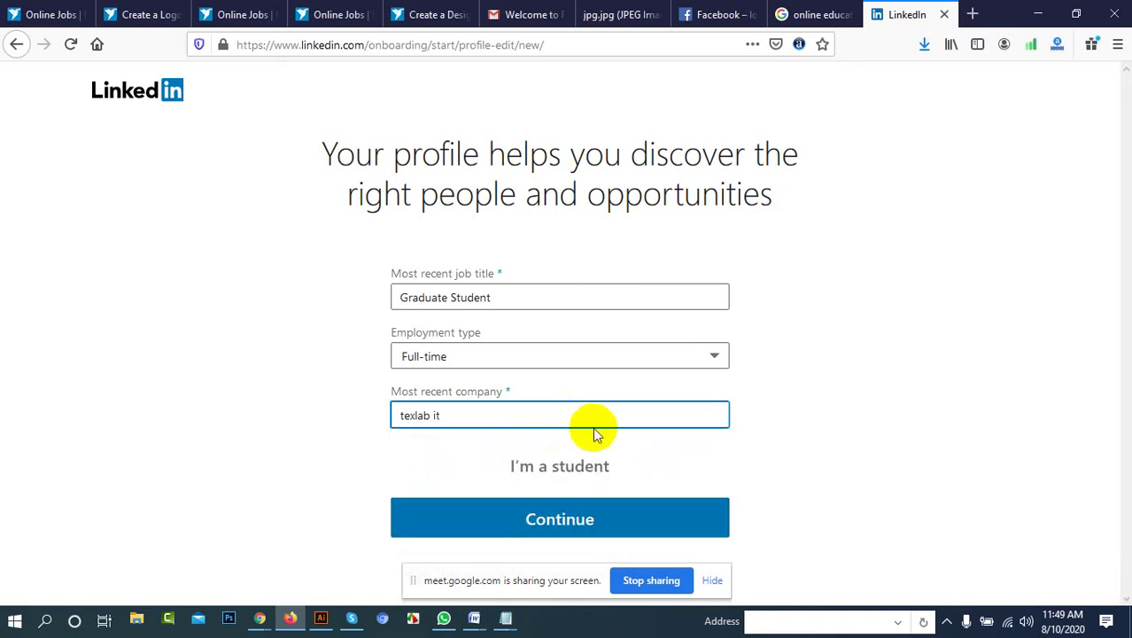
{"action": "left_click", "coordinate": [576, 523]}
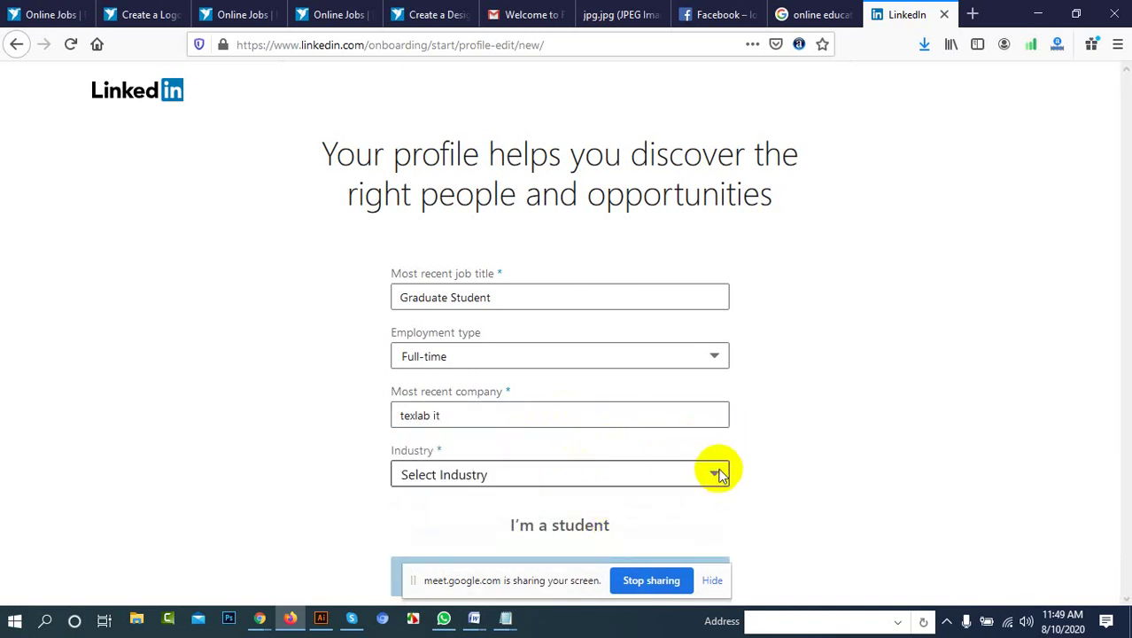
Select Graphic Design as the company's industry
{"action": "left_click", "coordinate": [670, 488]}
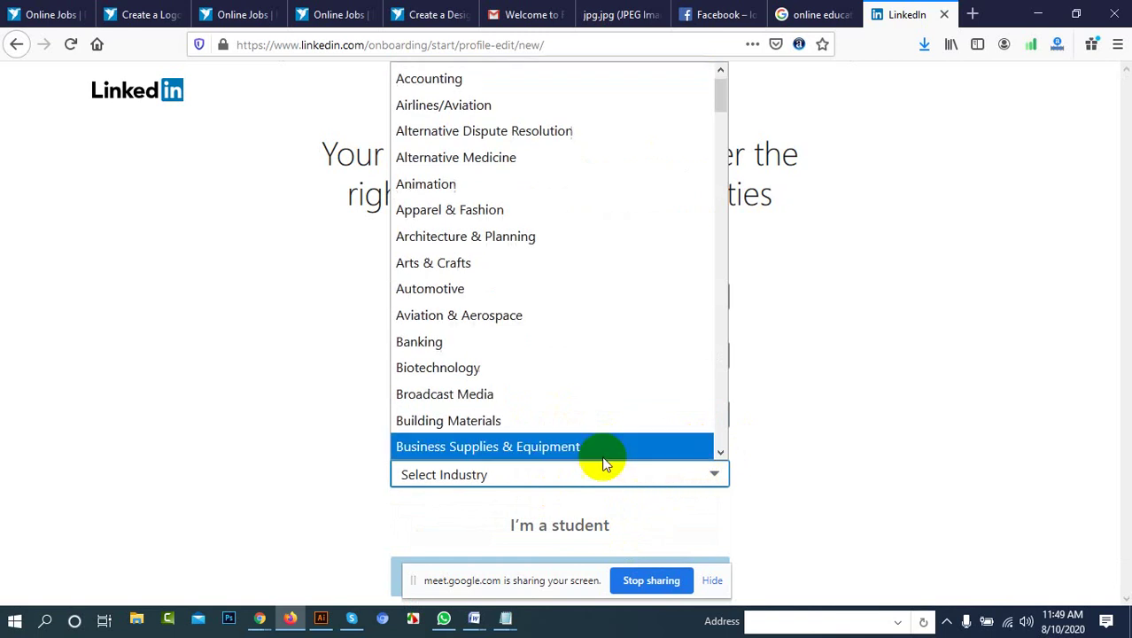
{"action": "scroll", "coordinate": [532, 414], "scroll_direction": "down", "scroll_amount": 7}
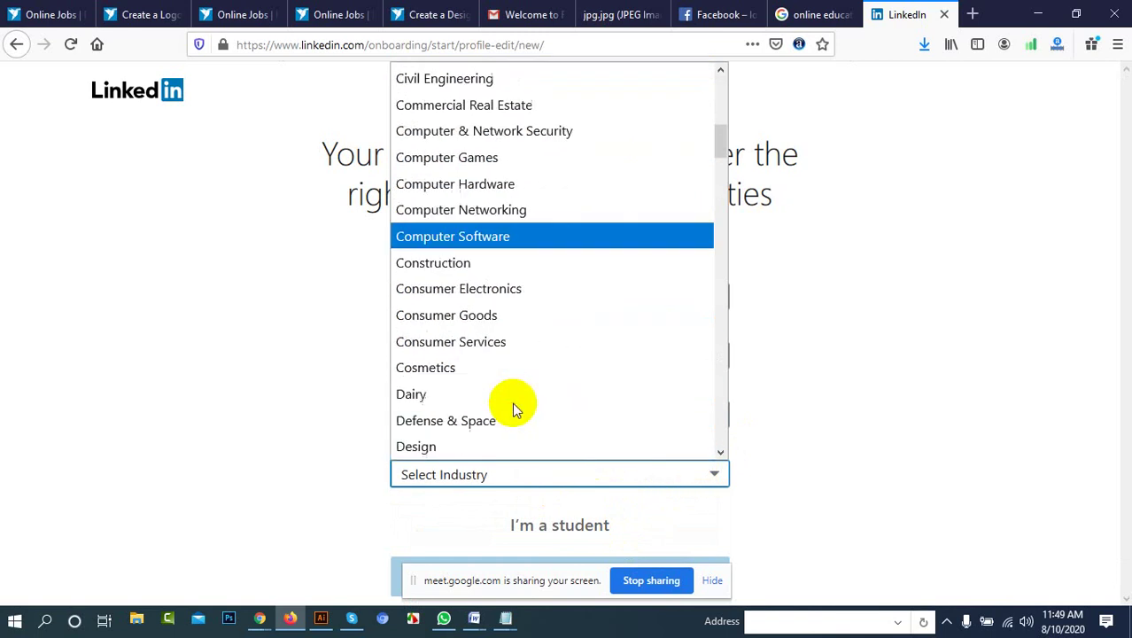
{"action": "scroll", "coordinate": [512, 405], "scroll_direction": "down", "scroll_amount": 4}
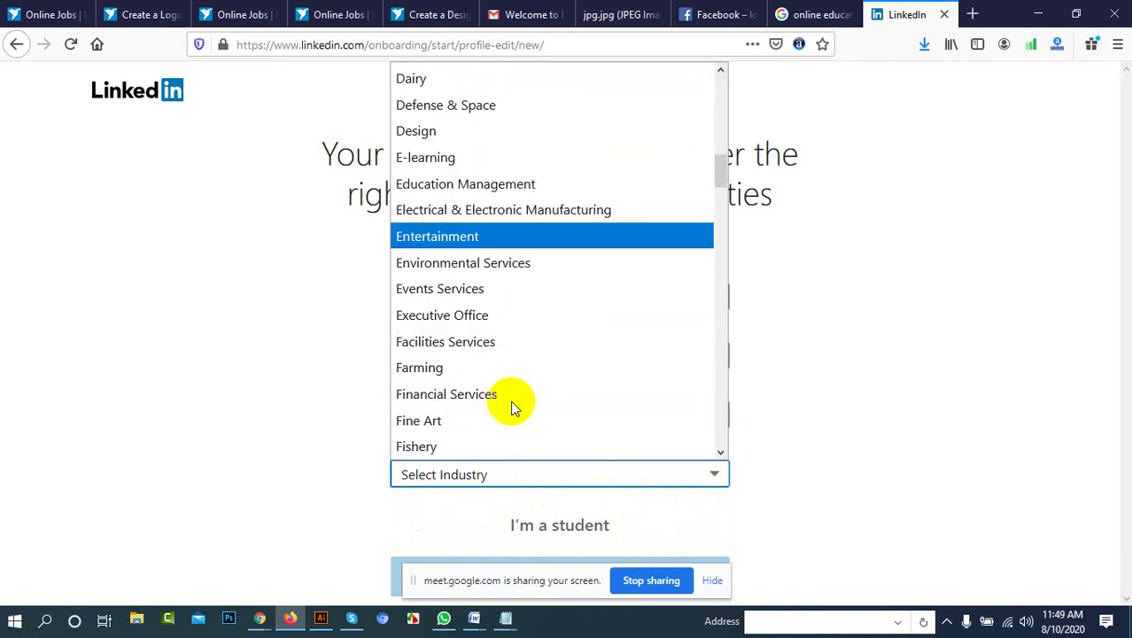
{"action": "scroll", "coordinate": [512, 405], "scroll_direction": "down", "scroll_amount": 5}
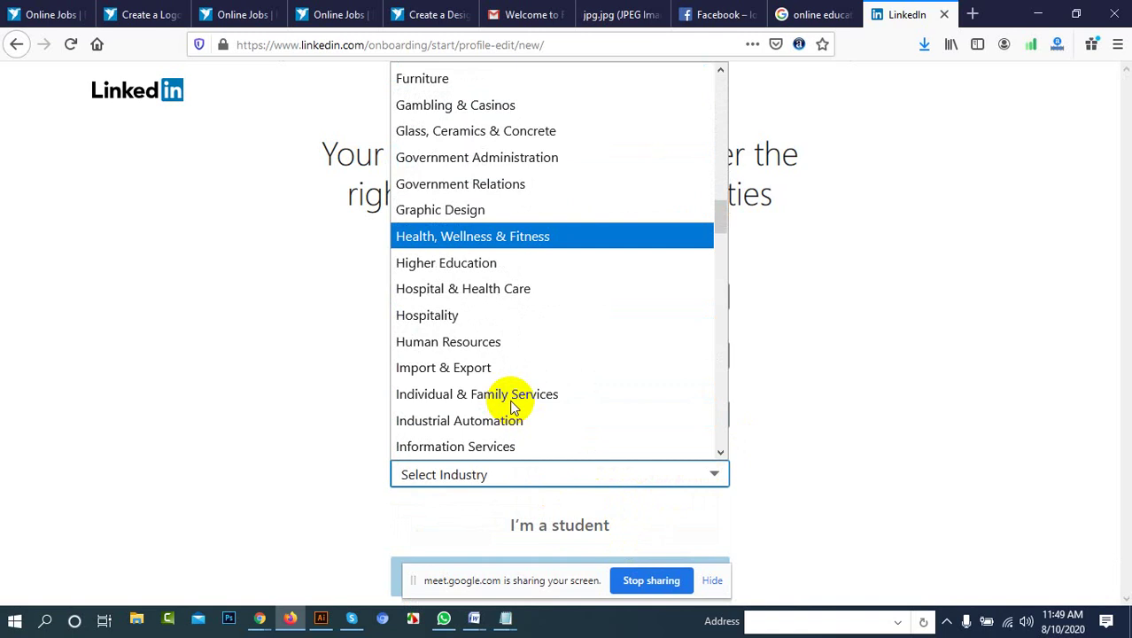
{"action": "left_click", "coordinate": [494, 210]}
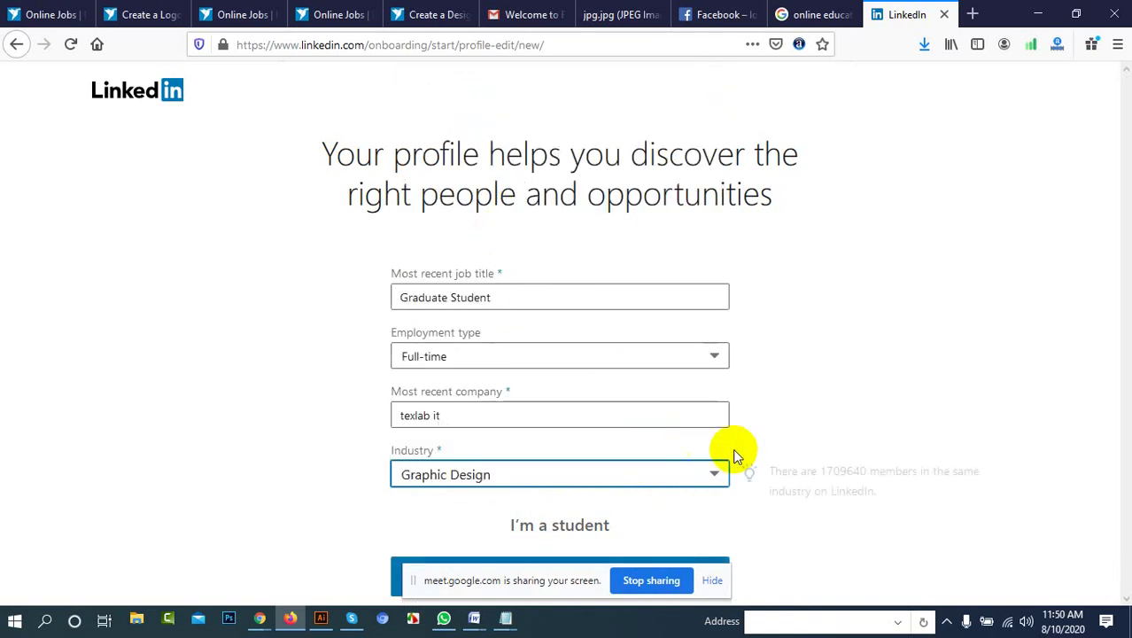
Move the screen-sharing bar out of the way and submit the completed job details
{"action": "left_click", "coordinate": [587, 569]}
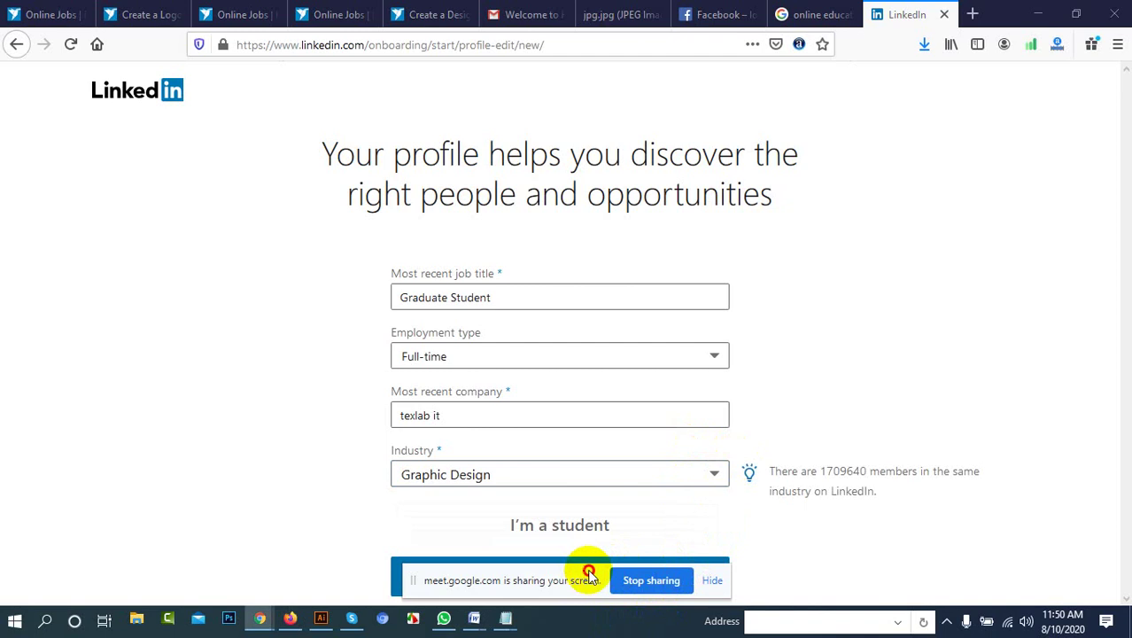
{"action": "left_click_drag", "start_coordinate": [589, 574], "coordinate": [604, 616]}
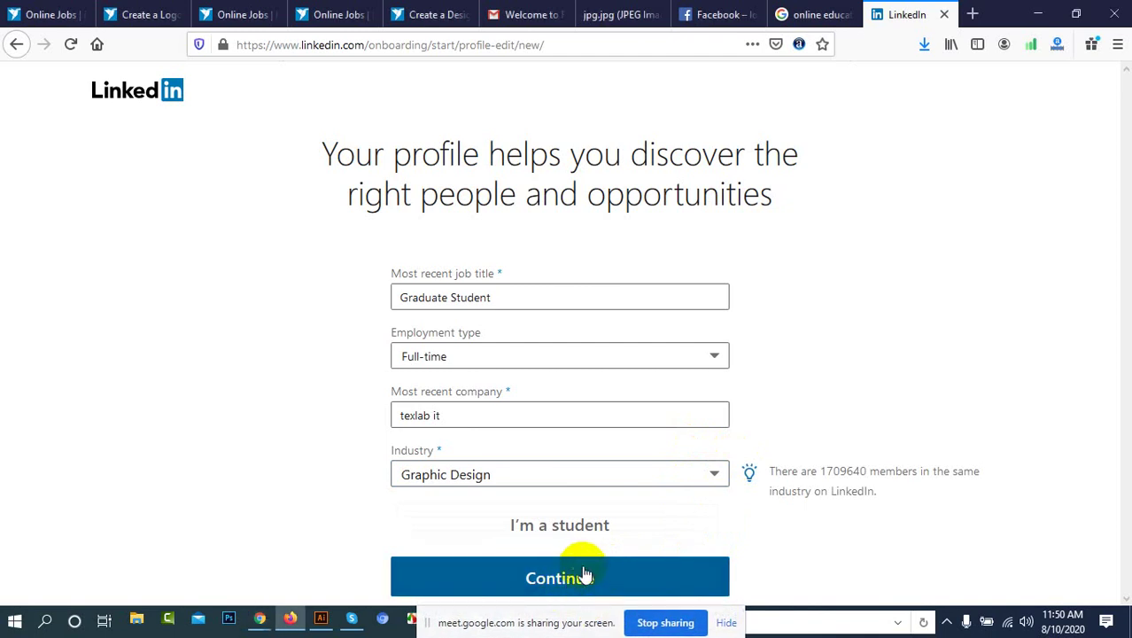
{"action": "left_click", "coordinate": [618, 560]}
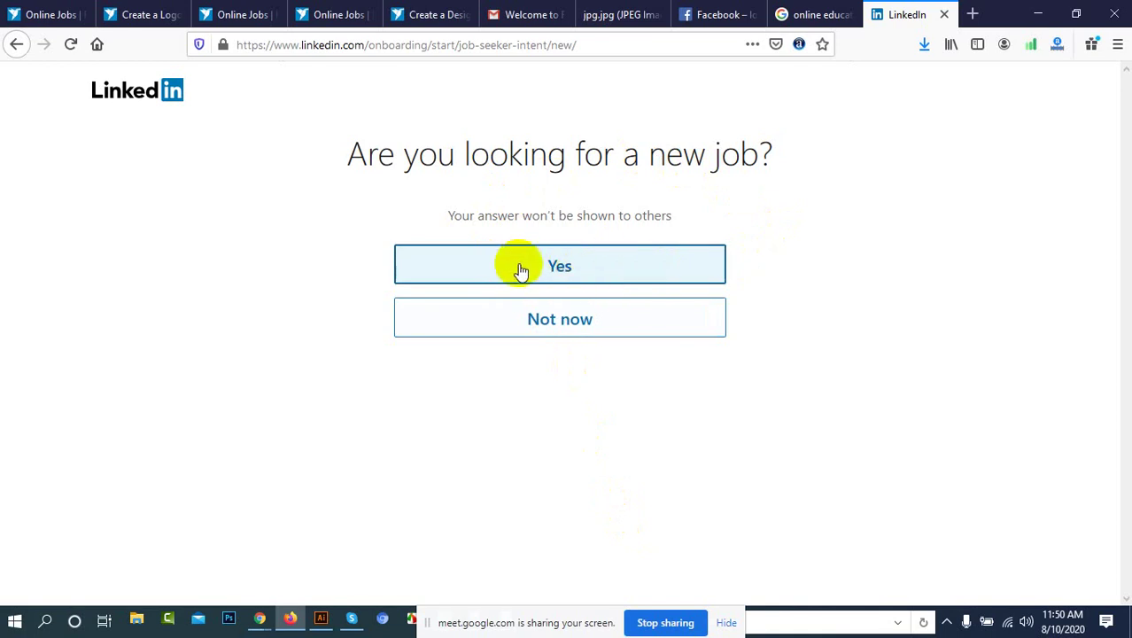
Answer Not now to the new-job question, choose the profile's Google account for the contact import, and move the sign-in window aside
{"action": "left_click", "coordinate": [556, 322]}
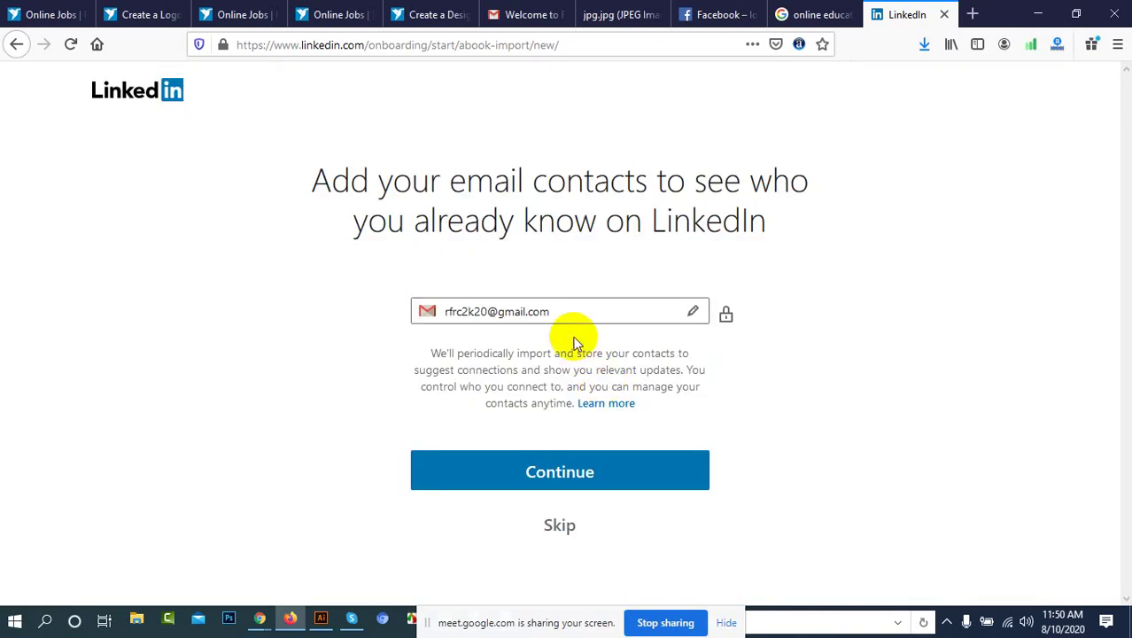
{"action": "left_click", "coordinate": [550, 467]}
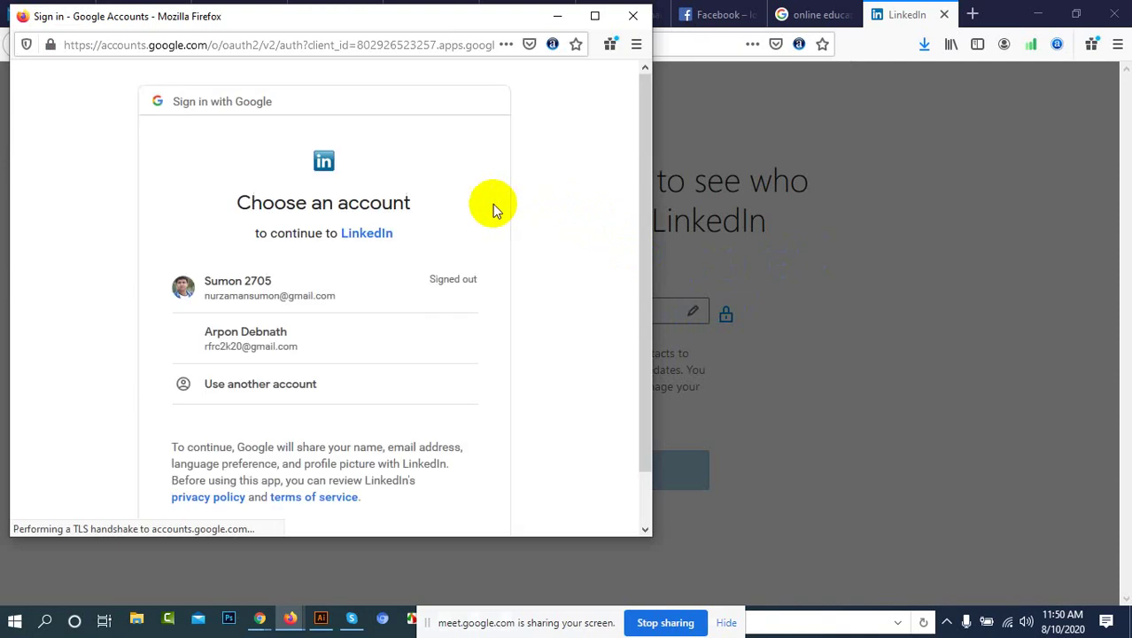
{"action": "left_click", "coordinate": [248, 348]}
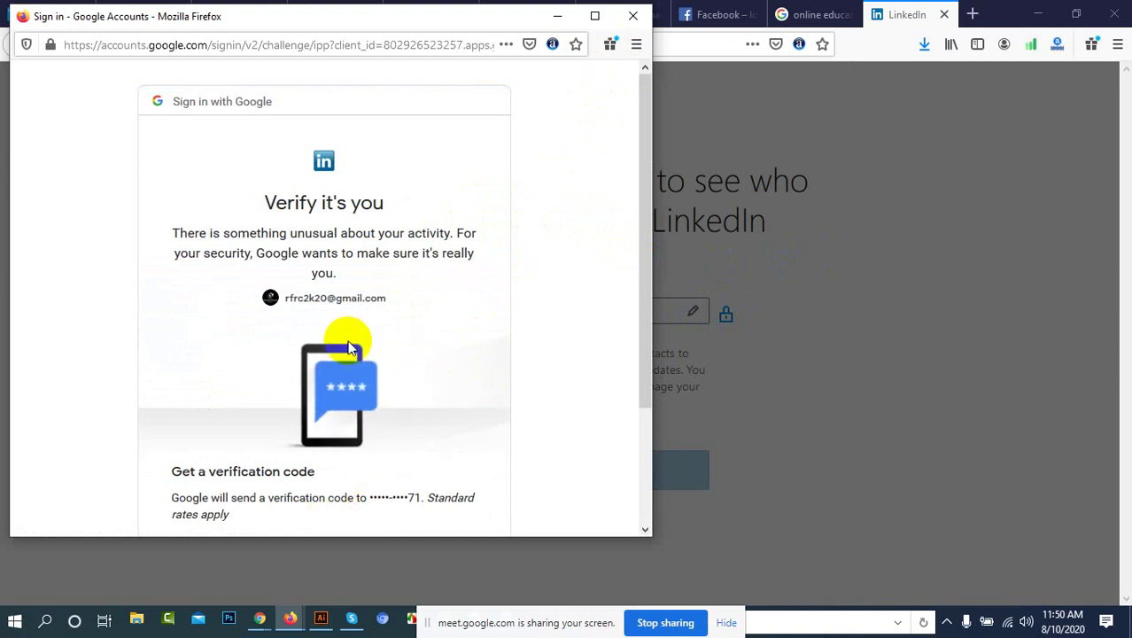
{"action": "left_click_drag", "start_coordinate": [421, 24], "coordinate": [864, 82]}
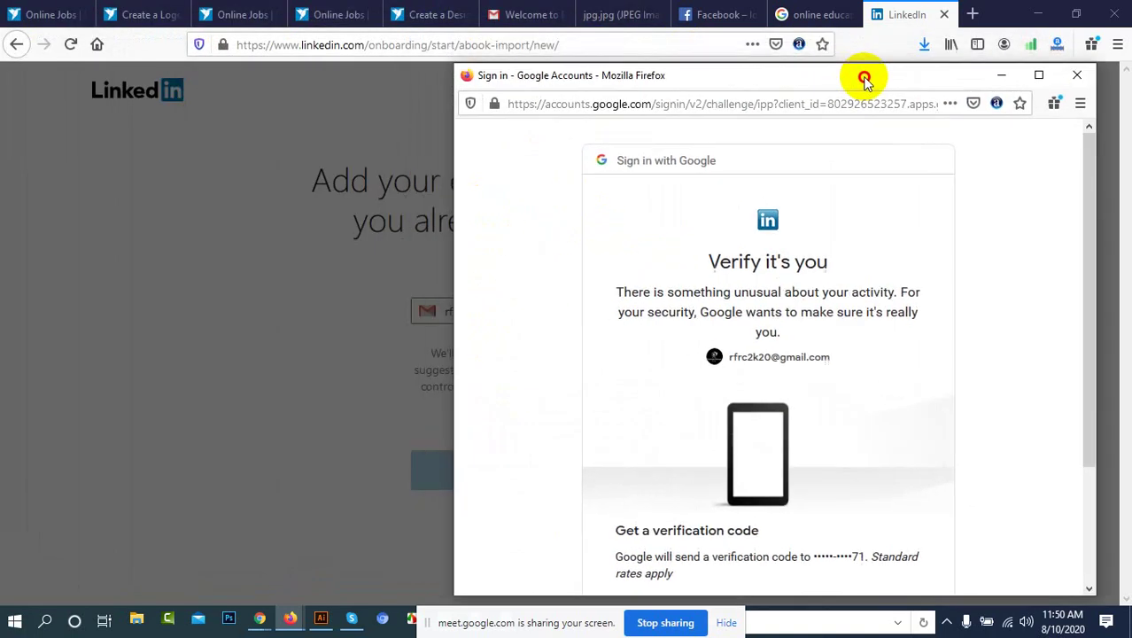
Switch to Gmail, return to the inbox, and open the newest conversation with the attached photo DSC_0019.JPG
{"action": "left_click", "coordinate": [490, 13]}
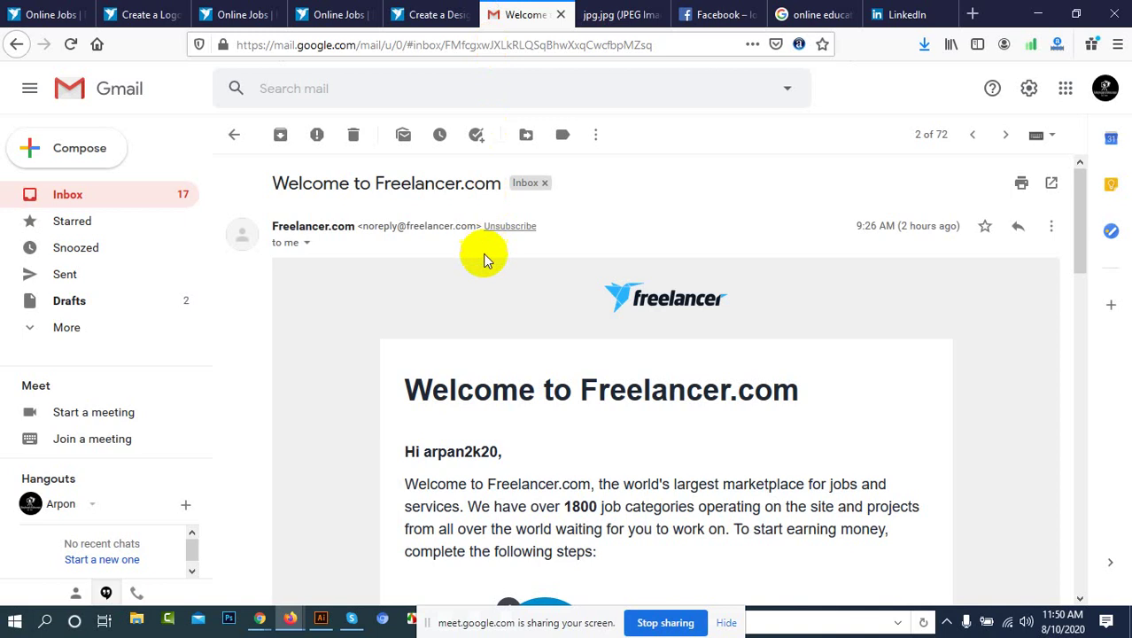
{"action": "left_click", "coordinate": [102, 199]}
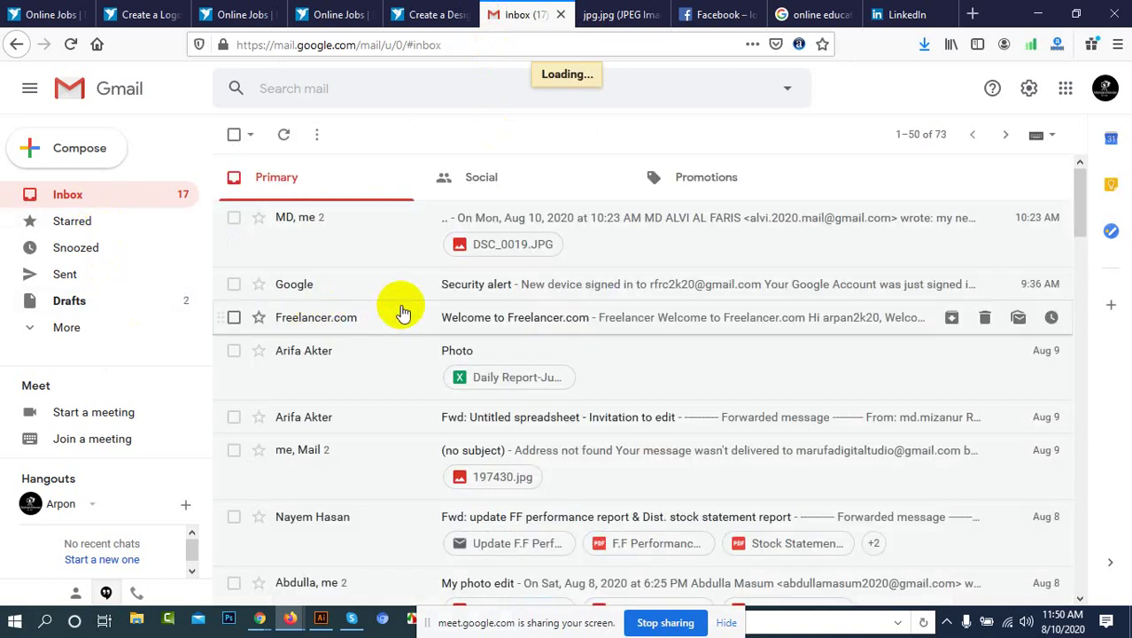
{"action": "left_click", "coordinate": [501, 223]}
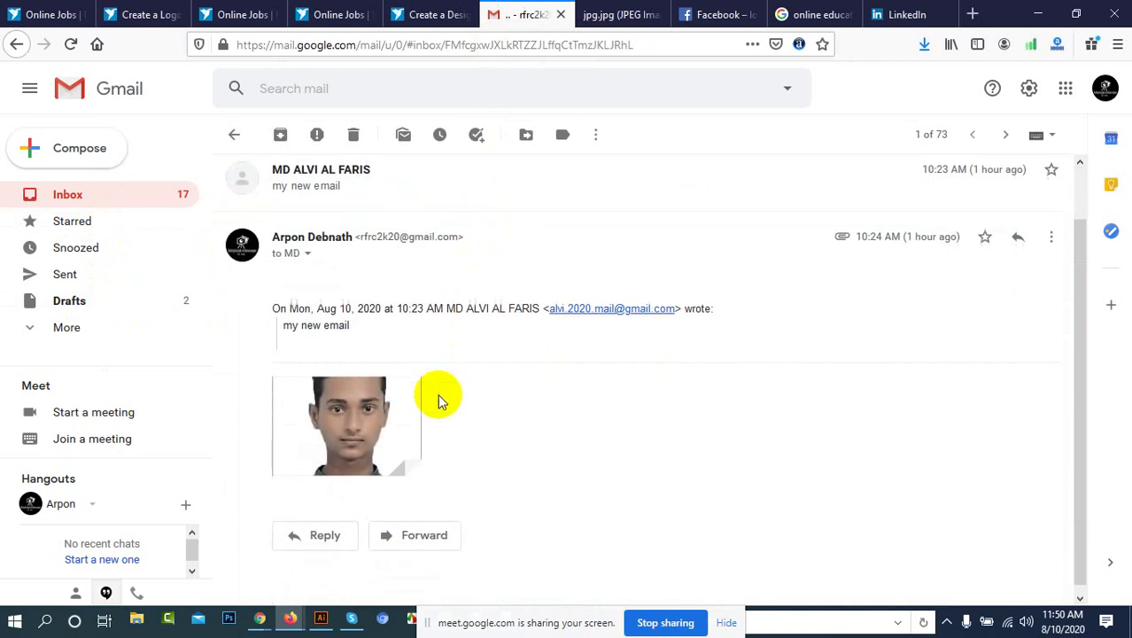
Return to the Gmail inbox, open the LinkedIn email-confirmation message, and select its verification code
{"action": "left_click", "coordinate": [108, 205]}
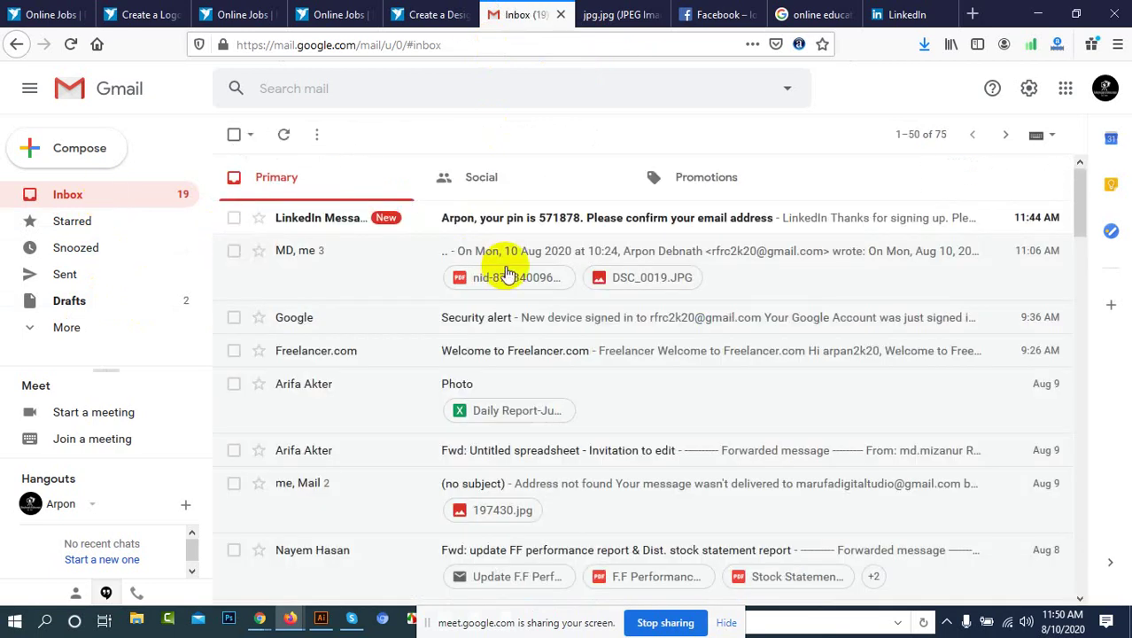
{"action": "left_click", "coordinate": [900, 16]}
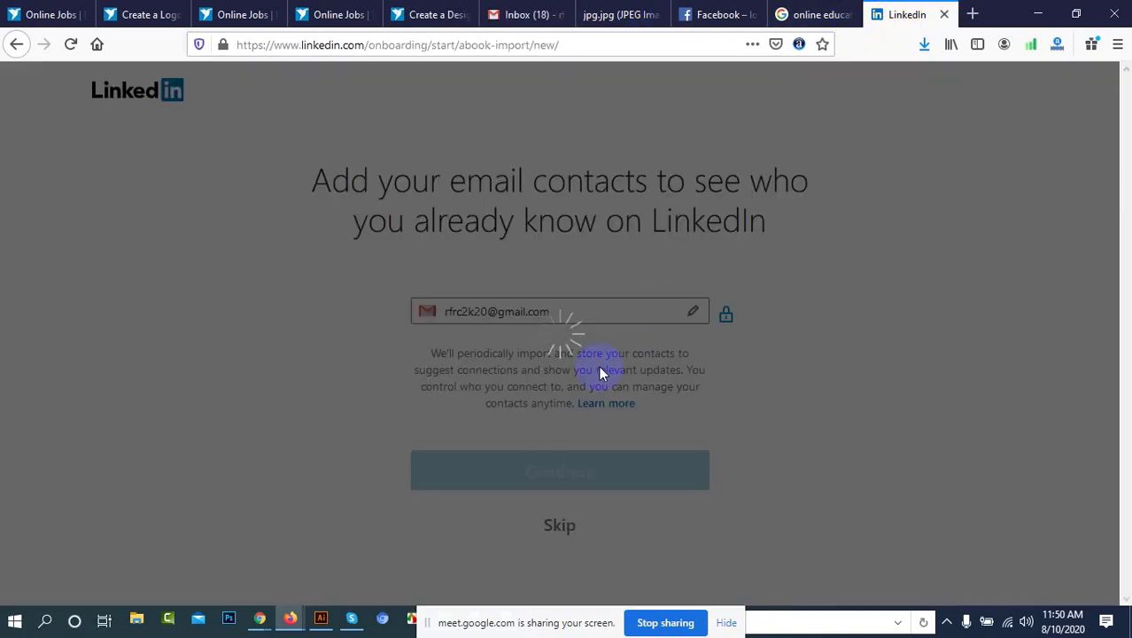
{"action": "left_click", "coordinate": [525, 9]}
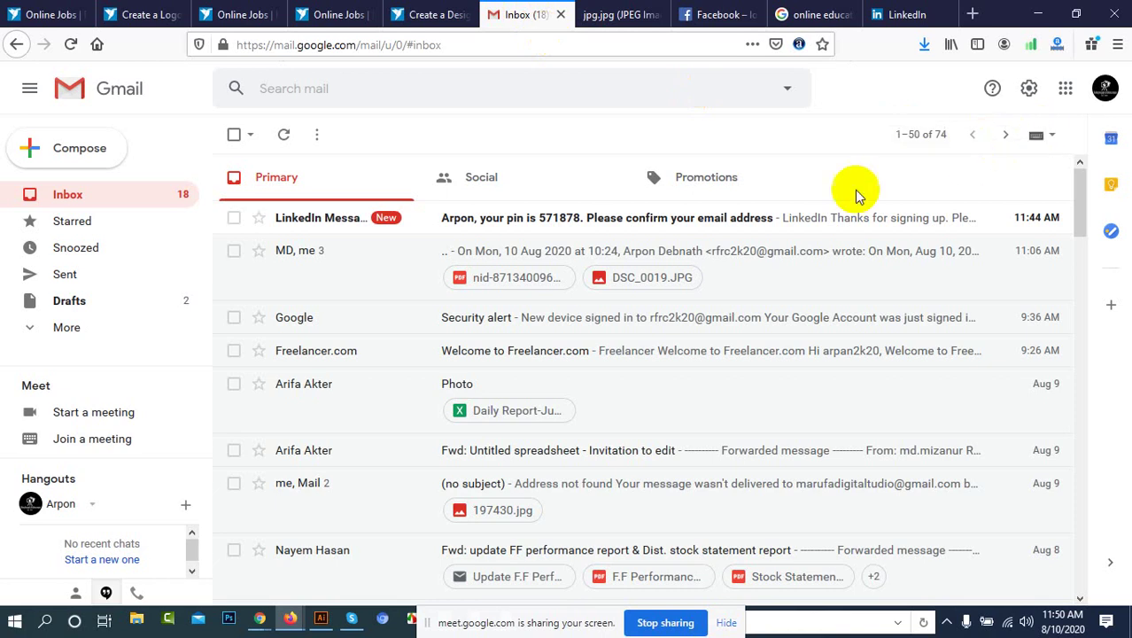
{"action": "left_click", "coordinate": [496, 222]}
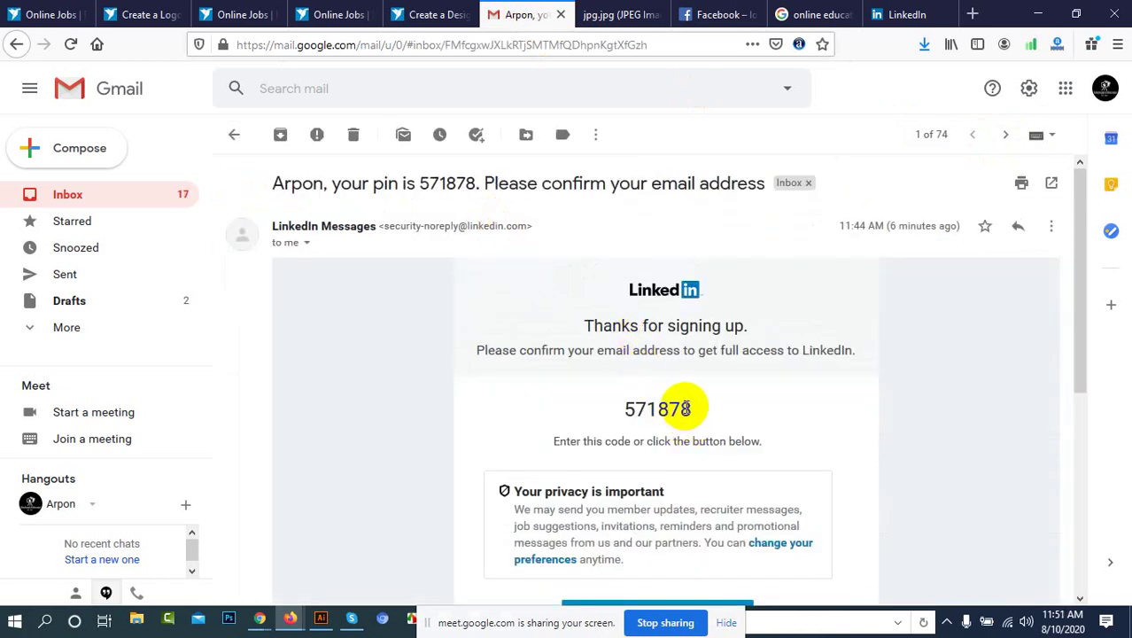
{"action": "mouse_move", "coordinate": [688, 409]}
{"action": "left_mouse_down"}
{"action": "mouse_move", "coordinate": [645, 405]}
{"action": "mouse_move", "coordinate": [684, 408]}
{"action": "left_mouse_up"}
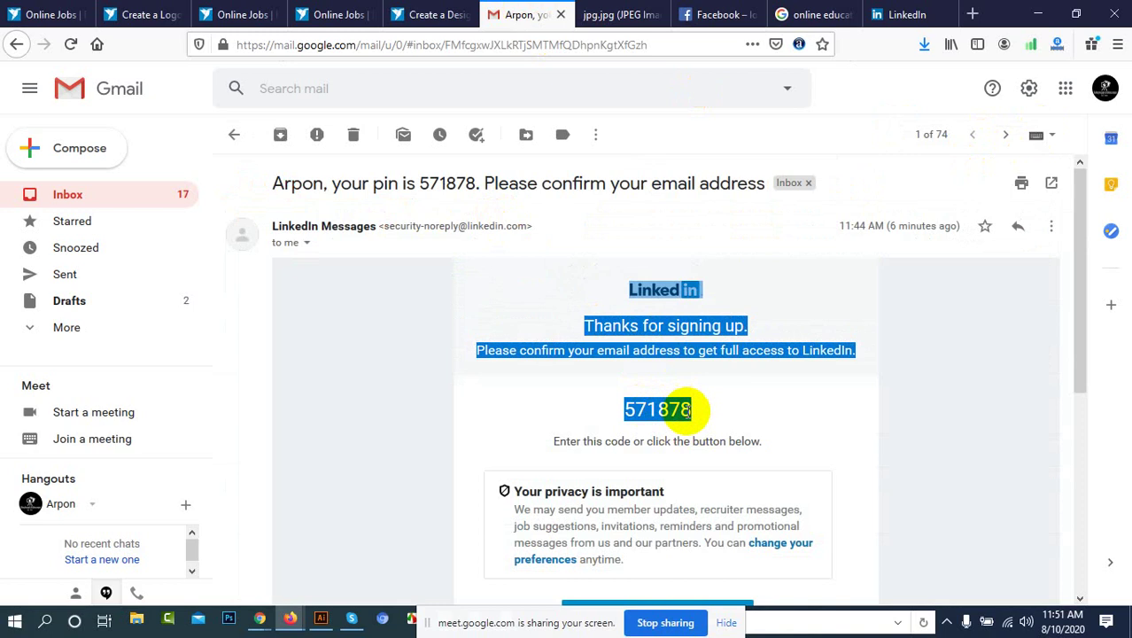
{"action": "double_click", "coordinate": [684, 410]}
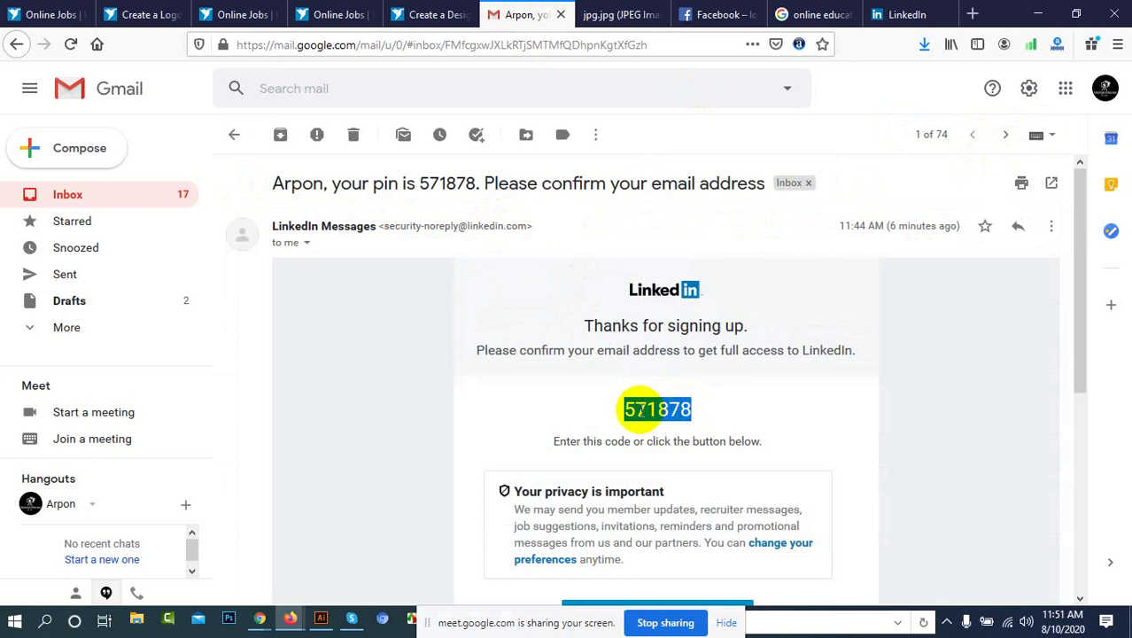
Switch to LinkedIn, reload the stalled contact-import page, and skip importing the email contacts
{"action": "left_click", "coordinate": [905, 15]}
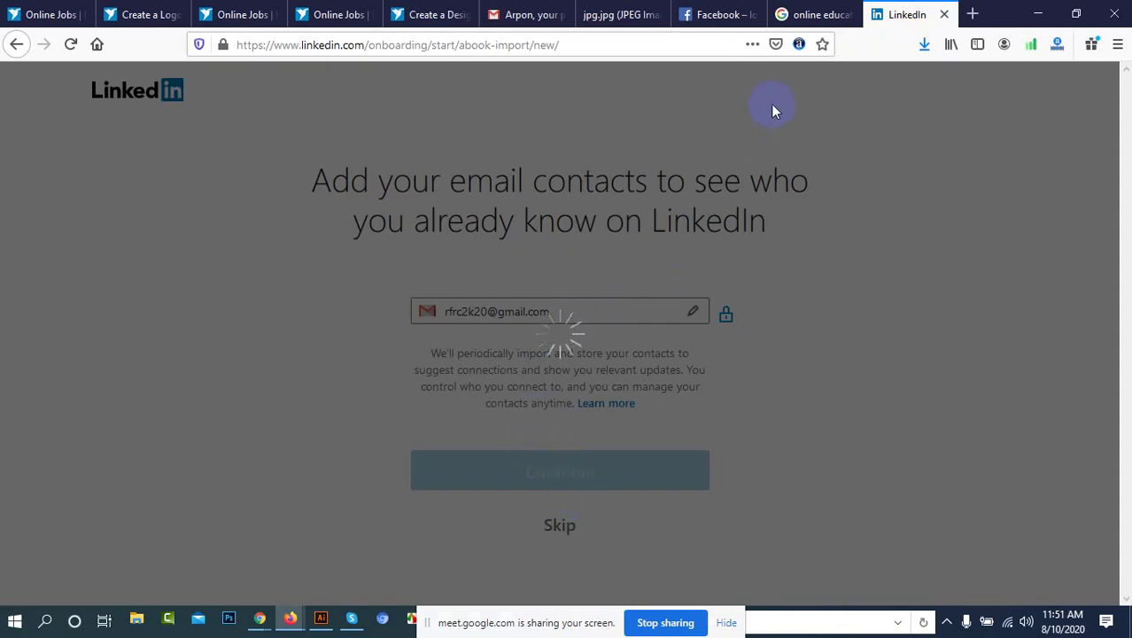
{"action": "left_click", "coordinate": [823, 11]}
{"action": "left_click", "coordinate": [904, 15]}
{"action": "left_click", "coordinate": [68, 45]}
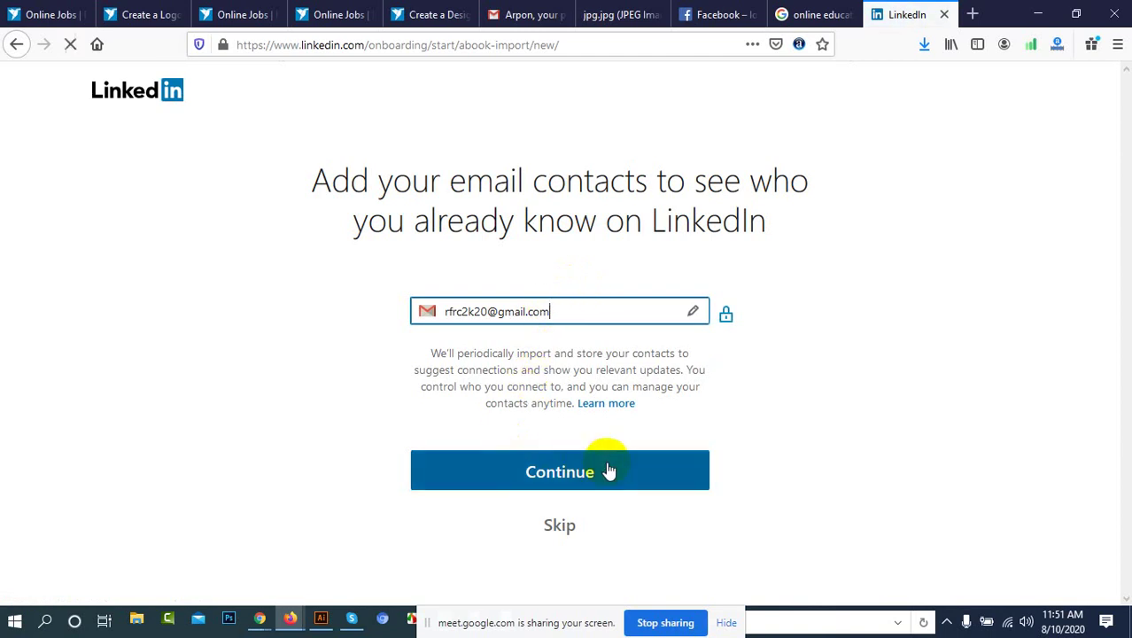
{"action": "left_click", "coordinate": [555, 528]}
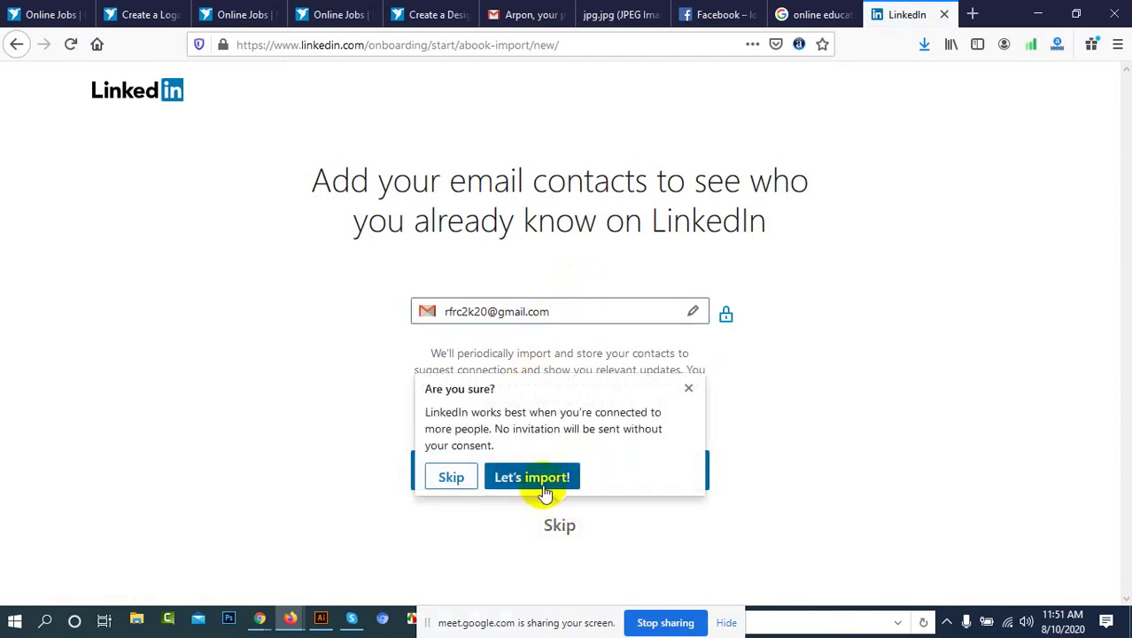
{"action": "left_click", "coordinate": [462, 480]}
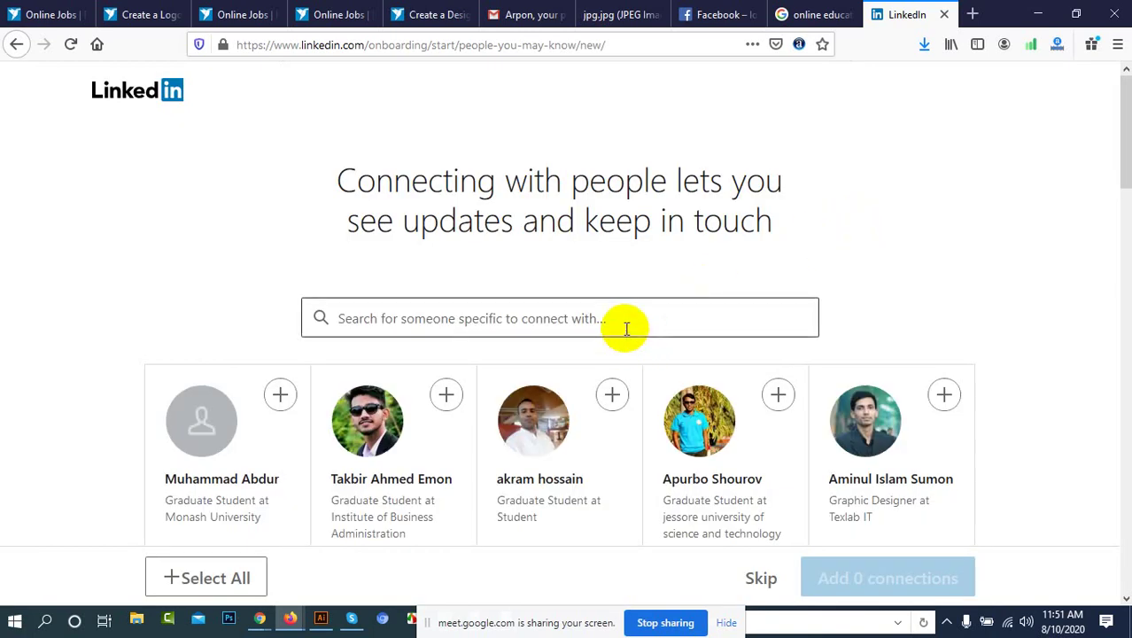
Select all five people in the first row of suggested LinkedIn connections
{"action": "scroll", "coordinate": [576, 354], "scroll_direction": "down", "scroll_amount": 2}
{"action": "left_click", "coordinate": [279, 310]}
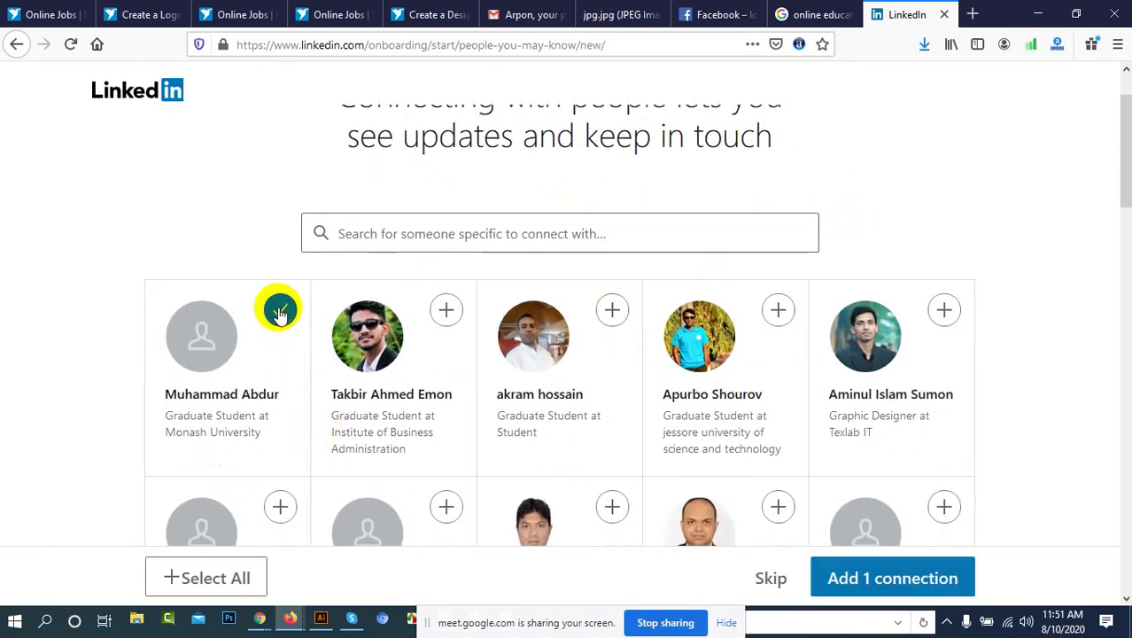
{"action": "left_click", "coordinate": [446, 312]}
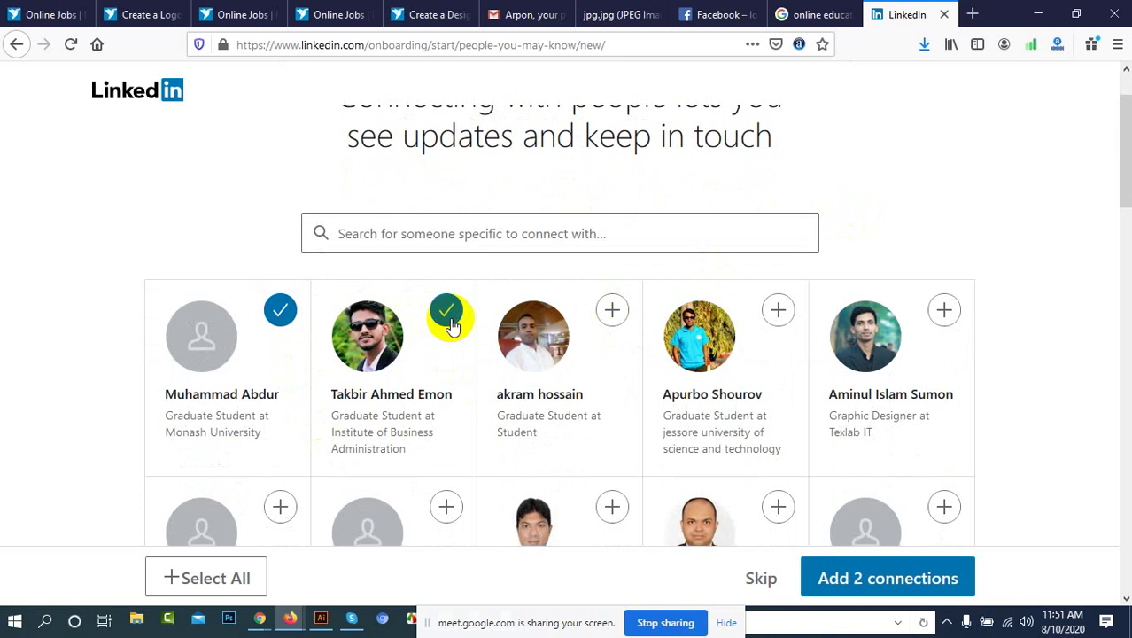
{"action": "left_click", "coordinate": [611, 315]}
{"action": "left_click", "coordinate": [778, 312]}
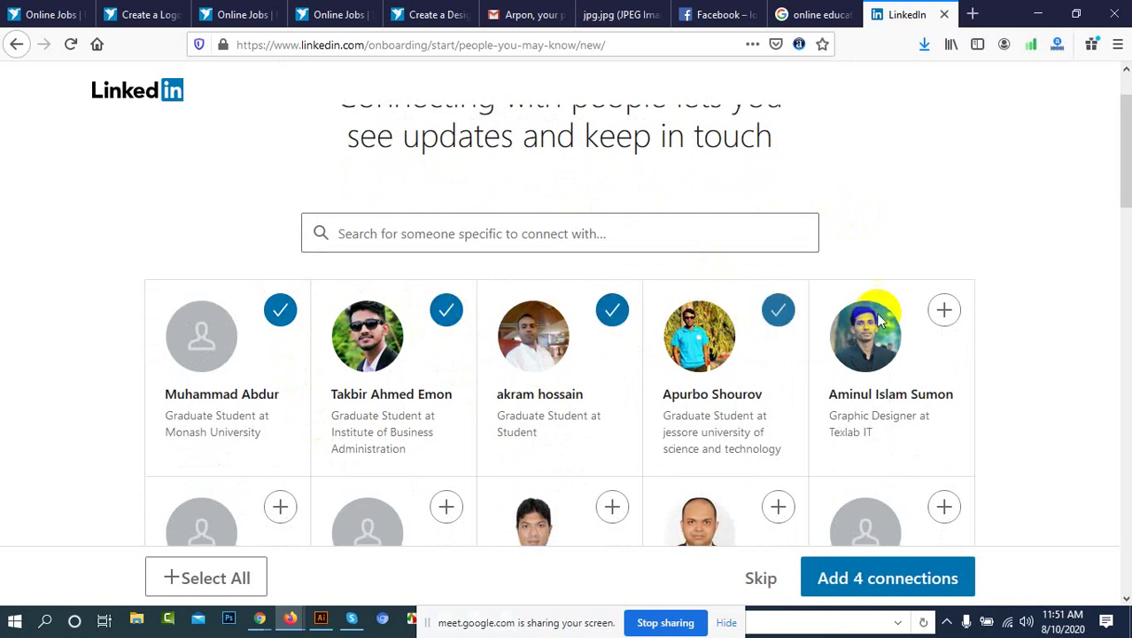
{"action": "left_click", "coordinate": [943, 312]}
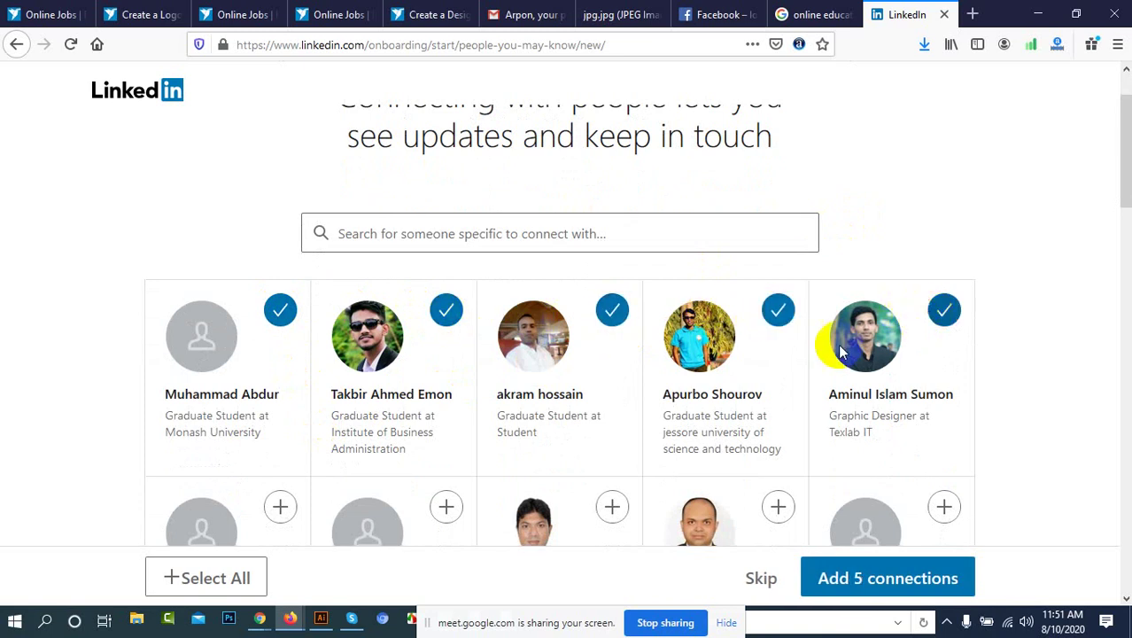
Switch to Freelancer's Trust & Verification settings, start the LinkedIn verification, and allow Freelancer.com access to the LinkedIn account
{"action": "left_click", "coordinate": [148, 14]}
{"action": "left_click", "coordinate": [238, 12]}
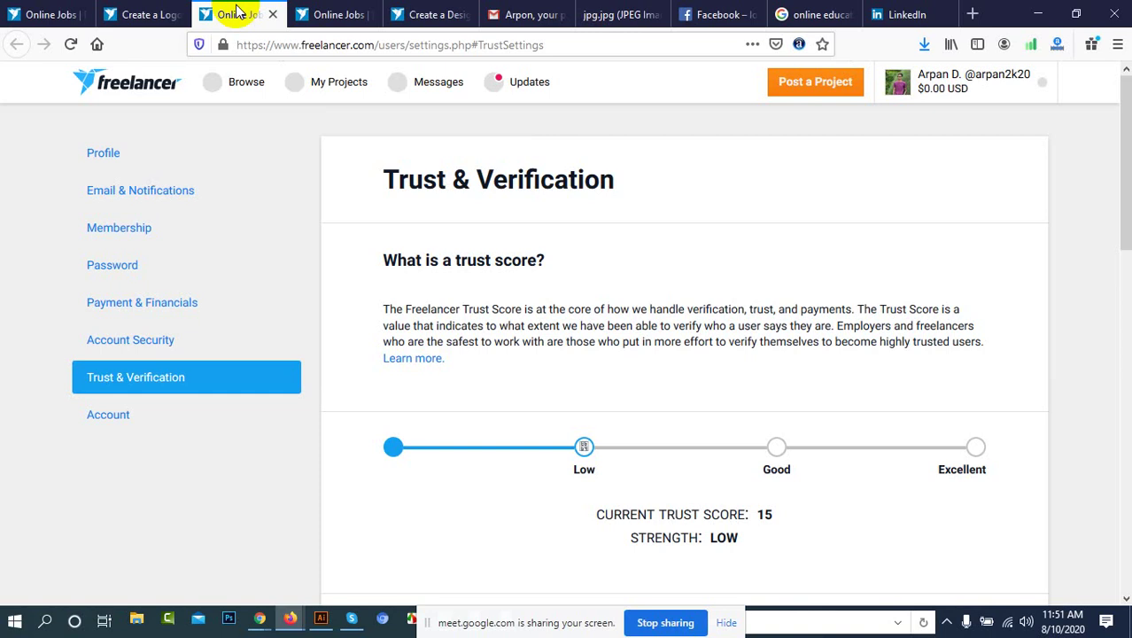
{"action": "scroll", "coordinate": [688, 335], "scroll_direction": "down", "scroll_amount": 2}
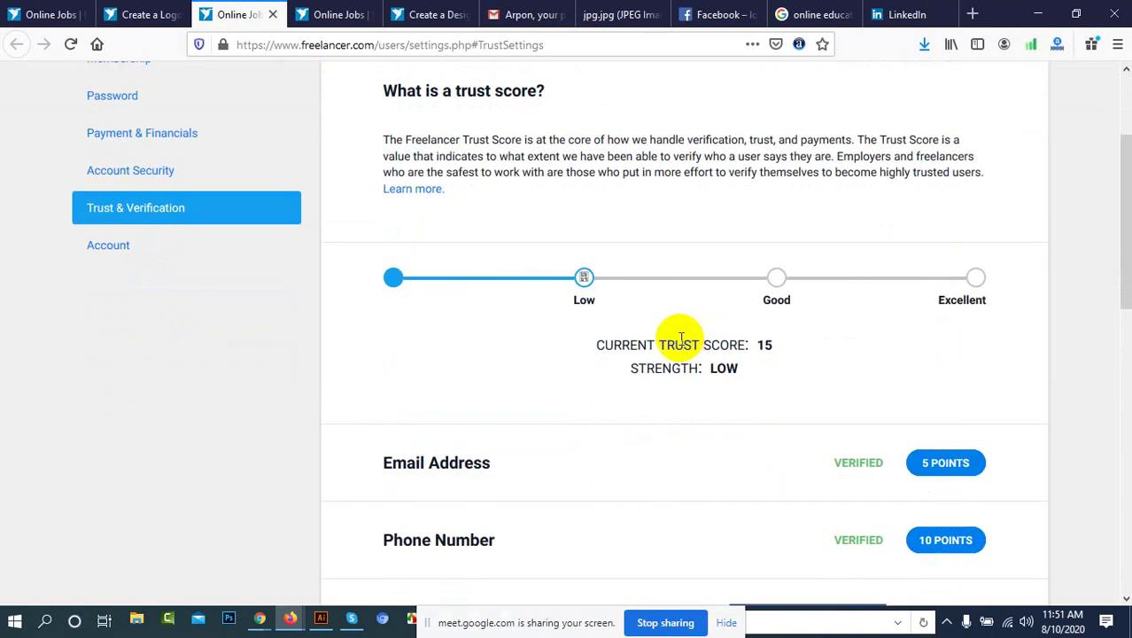
{"action": "scroll", "coordinate": [680, 339], "scroll_direction": "down", "scroll_amount": 1}
{"action": "scroll", "coordinate": [679, 345], "scroll_direction": "down", "scroll_amount": 1}
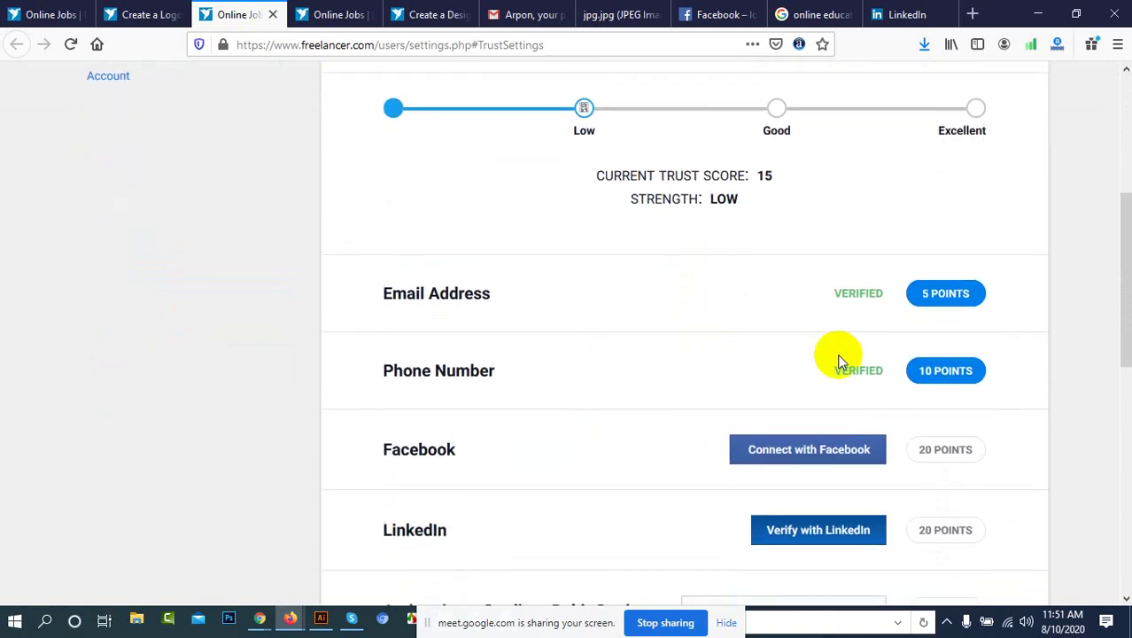
{"action": "scroll", "coordinate": [870, 365], "scroll_direction": "down", "scroll_amount": 2}
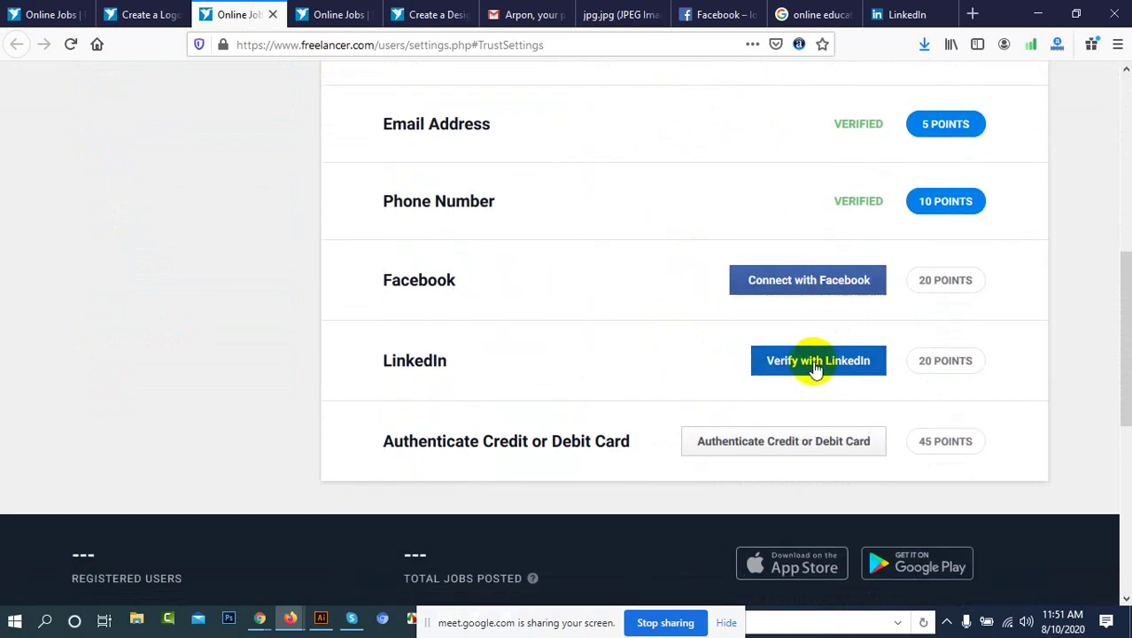
{"action": "left_click", "coordinate": [818, 364]}
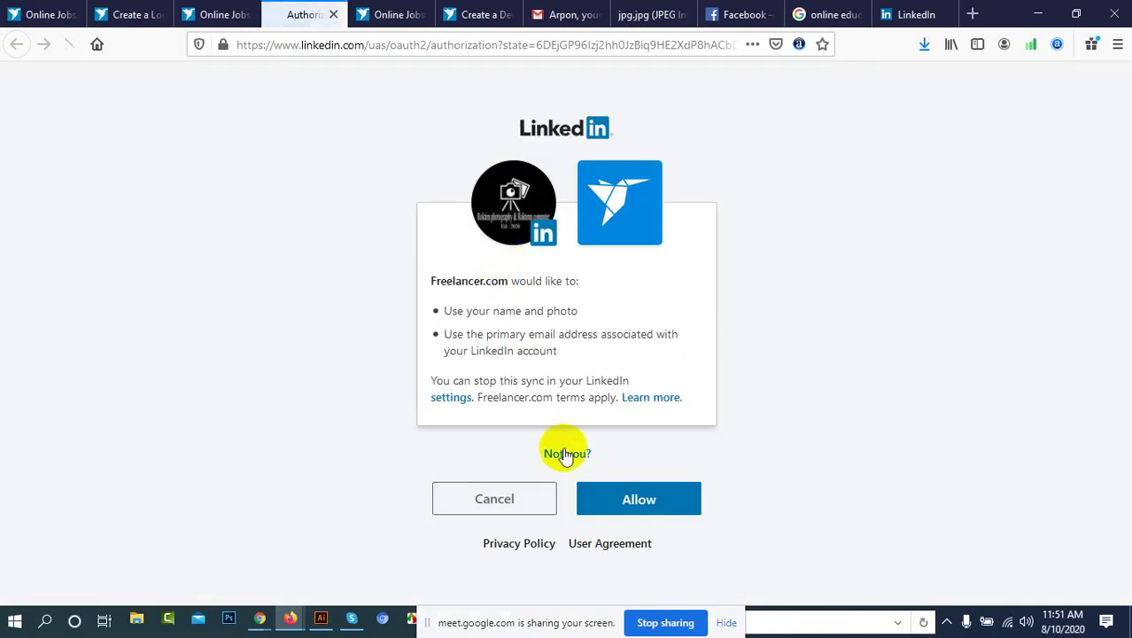
{"action": "left_click", "coordinate": [519, 232]}
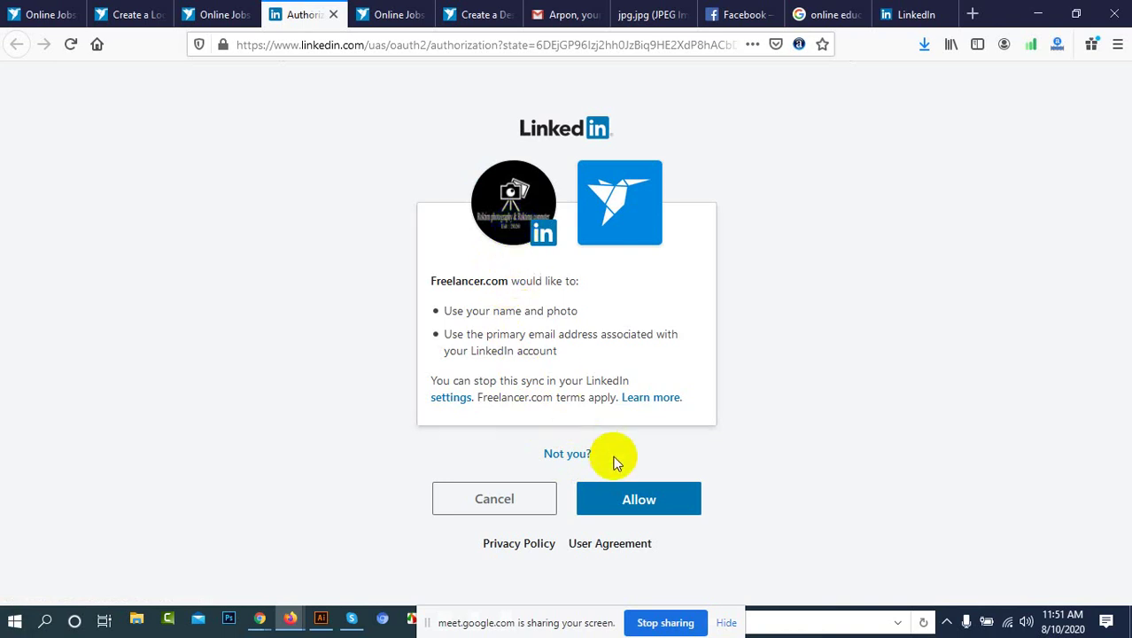
{"action": "left_click", "coordinate": [606, 496]}
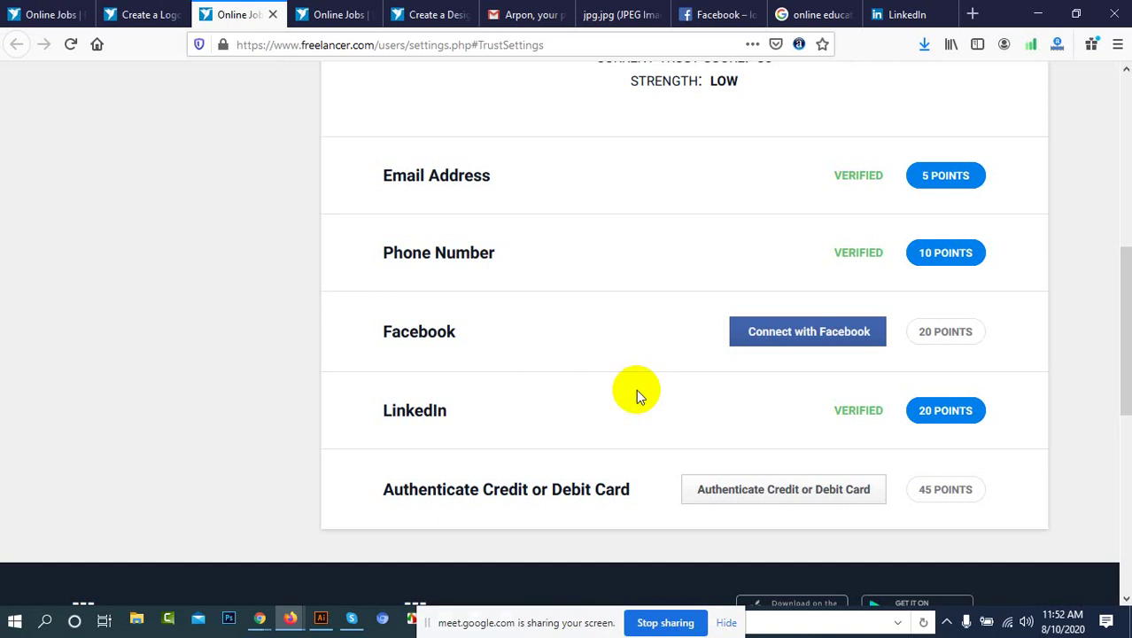
Check the Trust & Verification page after the LinkedIn verification and reload it to refresh the trust score
{"action": "scroll", "coordinate": [762, 418], "scroll_direction": "down", "scroll_amount": 1}
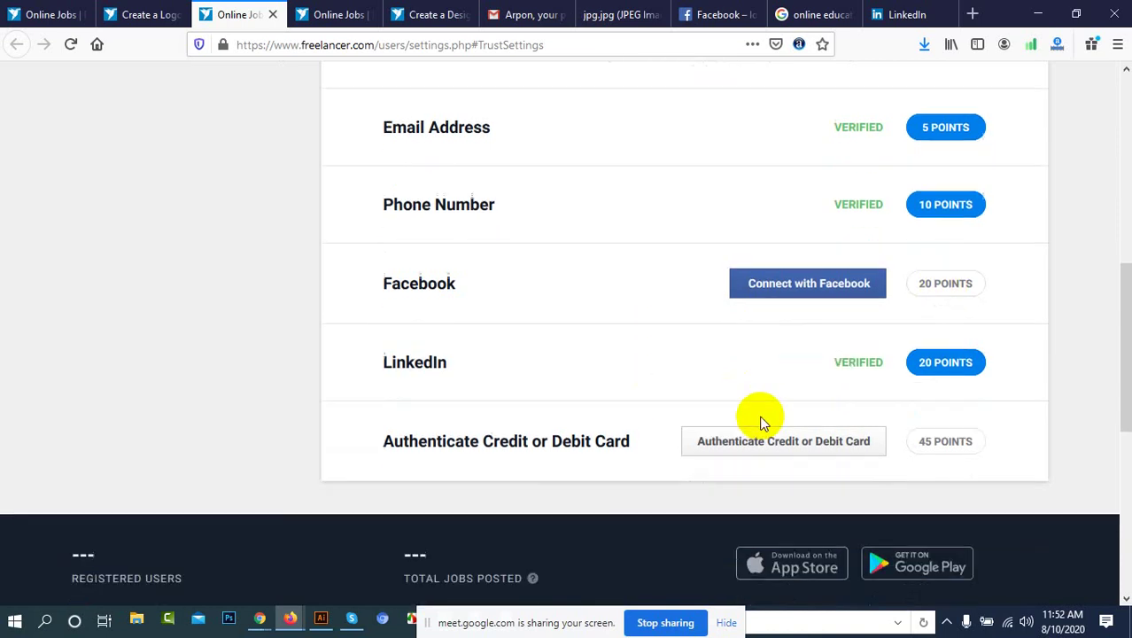
{"action": "scroll", "coordinate": [595, 298], "scroll_direction": "up", "scroll_amount": 10}
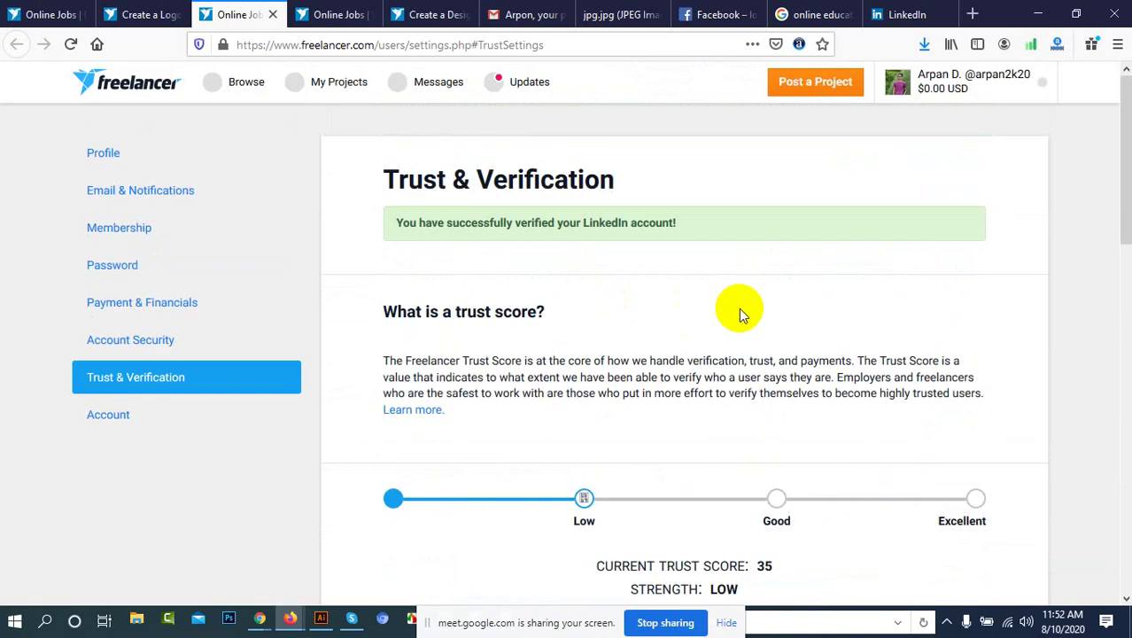
{"action": "scroll", "coordinate": [739, 307], "scroll_direction": "down", "scroll_amount": 2}
{"action": "left_click", "coordinate": [97, 44]}
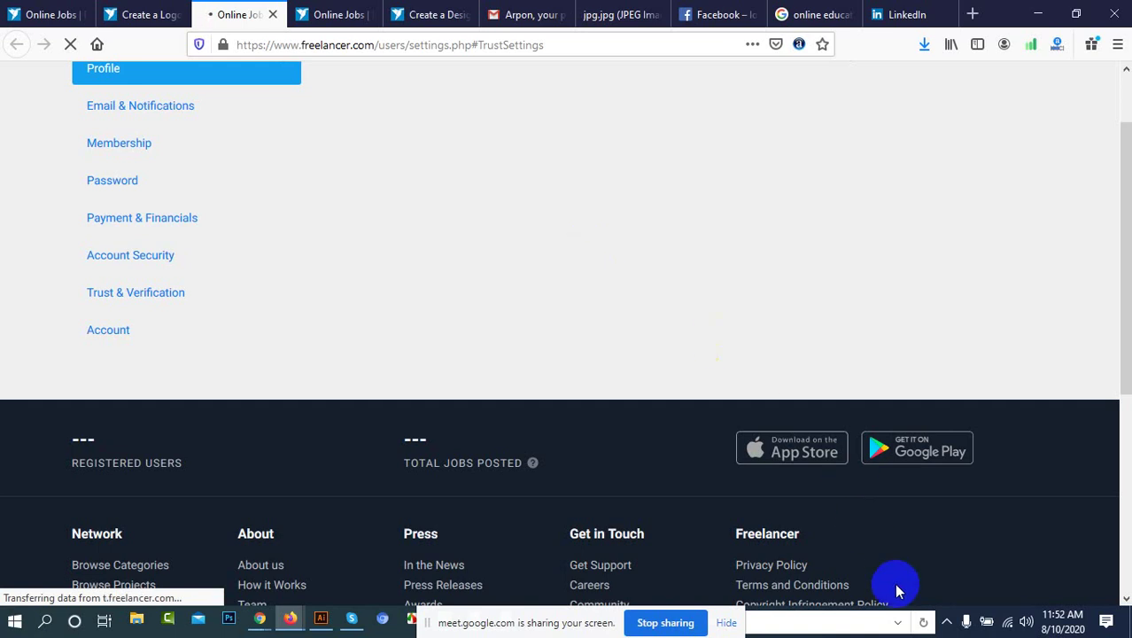
{"action": "left_click", "coordinate": [945, 623]}
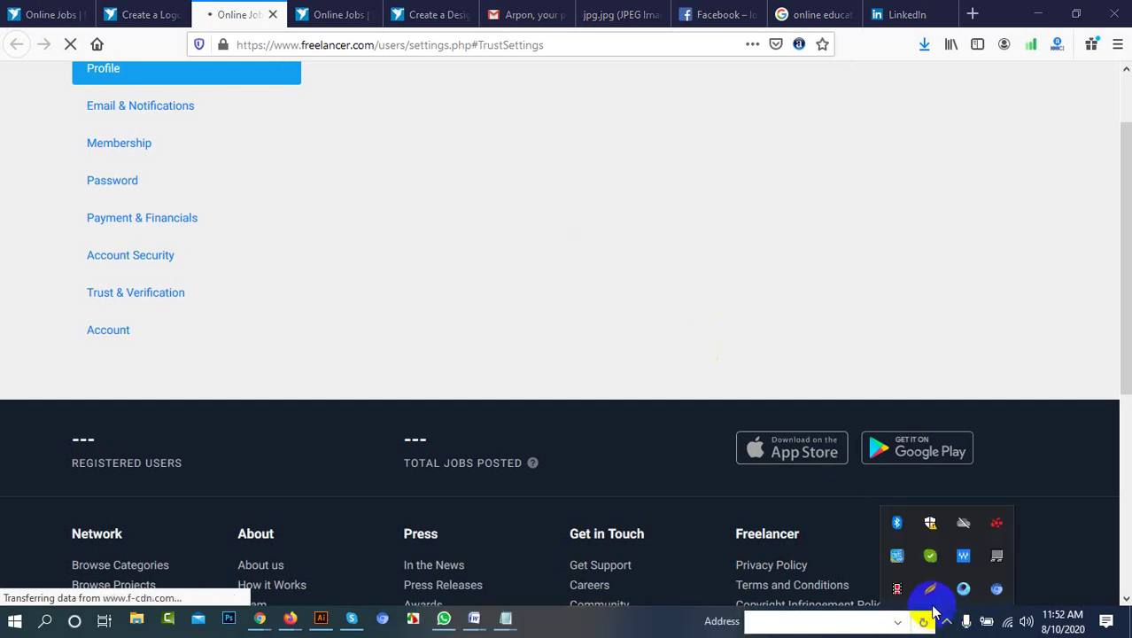
{"action": "left_click", "coordinate": [791, 345]}
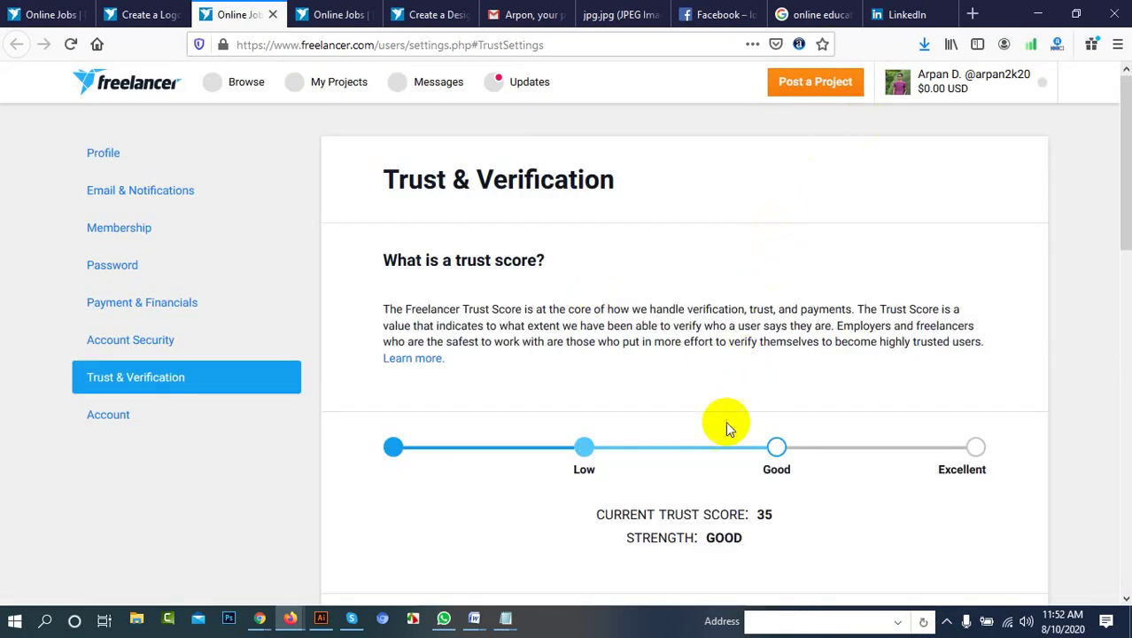
Examine the trust score, its strength level, and the points listed for each verification method
{"action": "scroll", "coordinate": [661, 443], "scroll_direction": "down", "scroll_amount": 2}
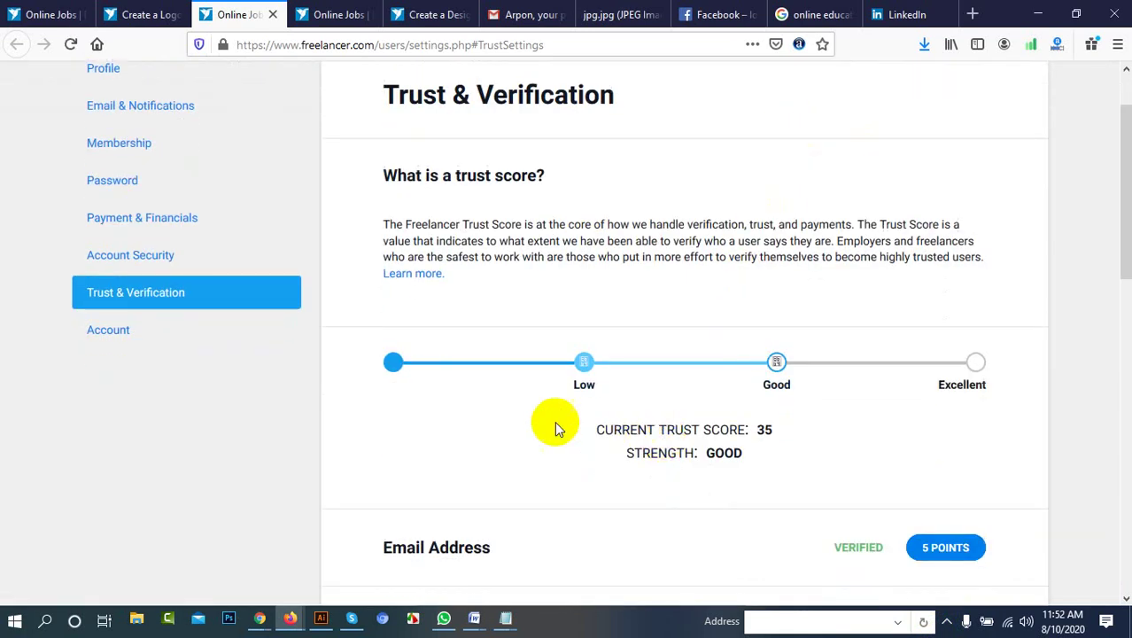
{"action": "scroll", "coordinate": [856, 367], "scroll_direction": "down", "scroll_amount": 7}
{"action": "scroll", "coordinate": [815, 340], "scroll_direction": "up", "scroll_amount": 6}
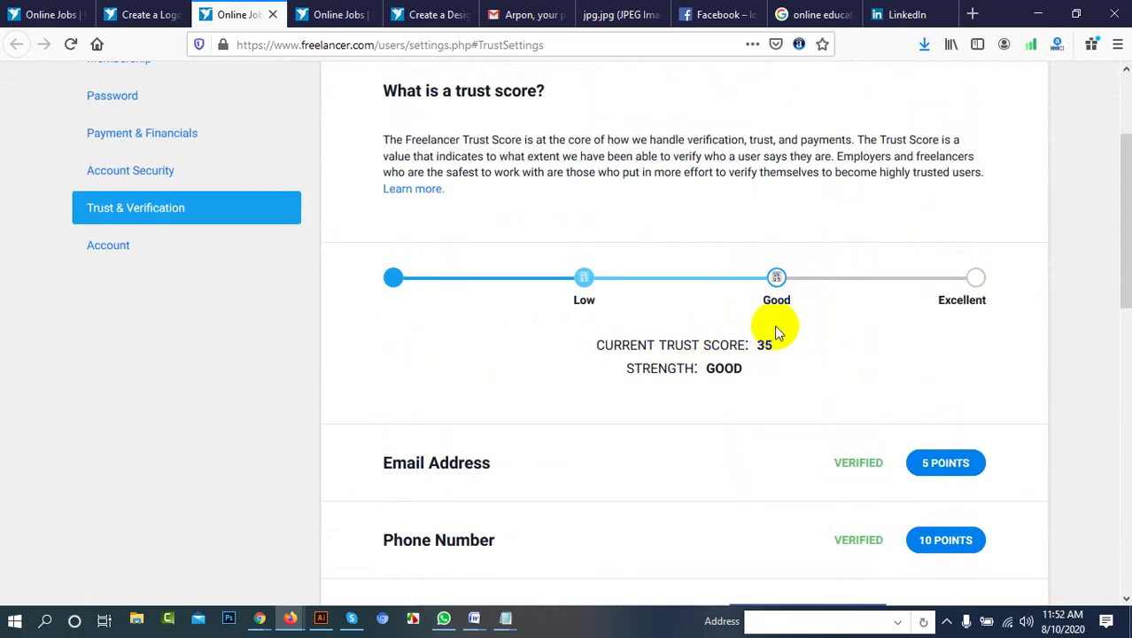
{"action": "mouse_move", "coordinate": [785, 290]}
{"action": "scroll", "coordinate": [739, 291], "scroll_direction": "down", "scroll_amount": 3}
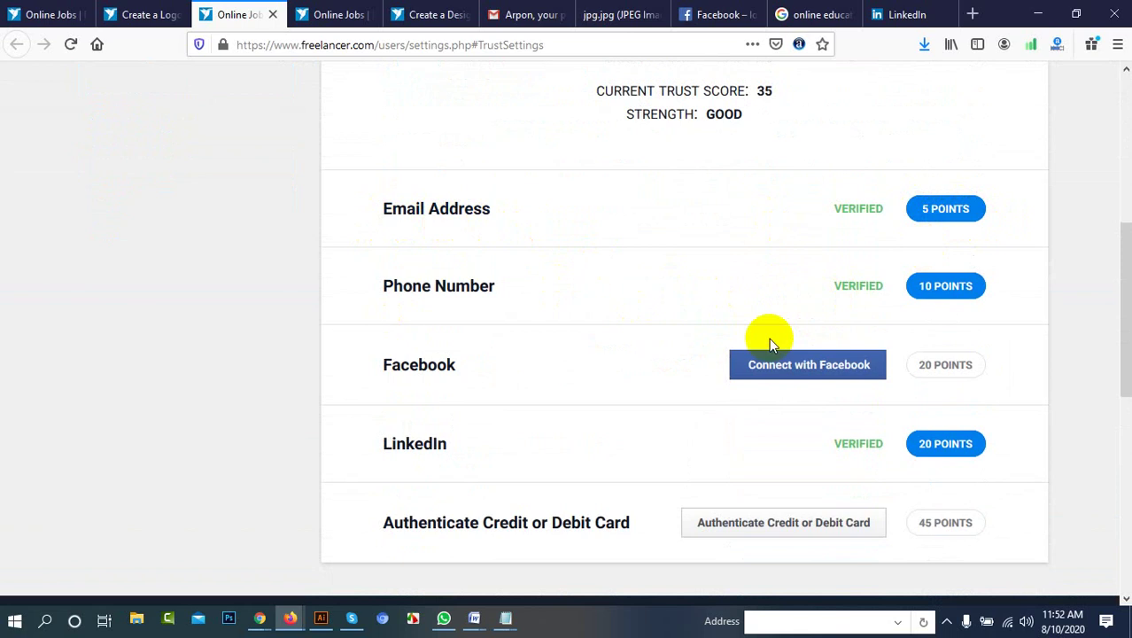
{"action": "scroll", "coordinate": [935, 341], "scroll_direction": "down", "scroll_amount": 2}
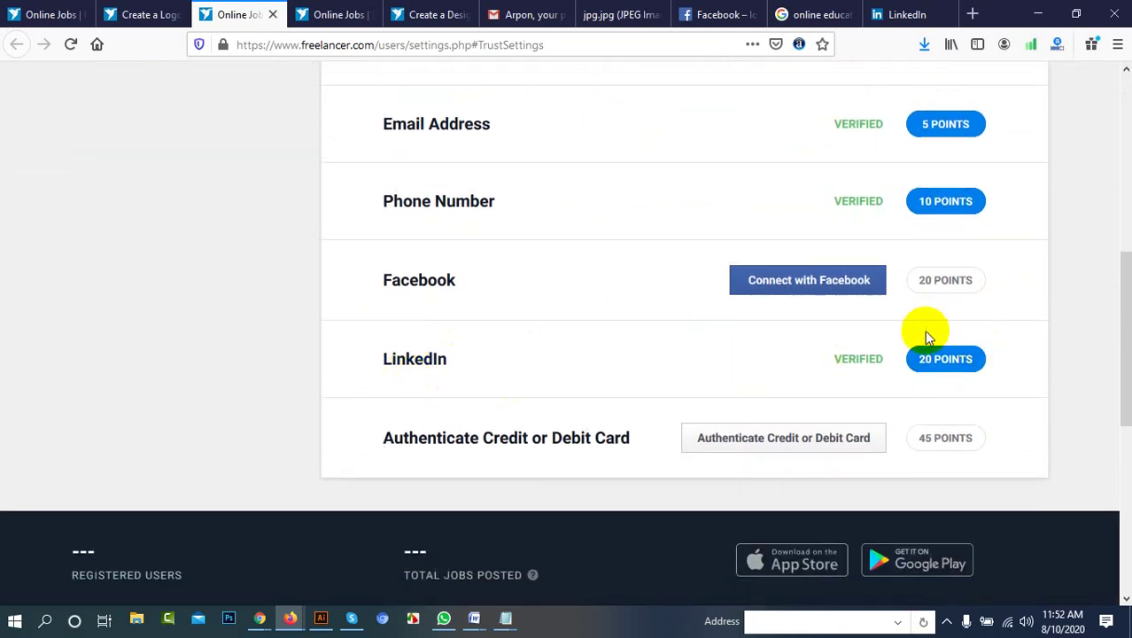
{"action": "scroll", "coordinate": [696, 328], "scroll_direction": "down", "scroll_amount": 4}
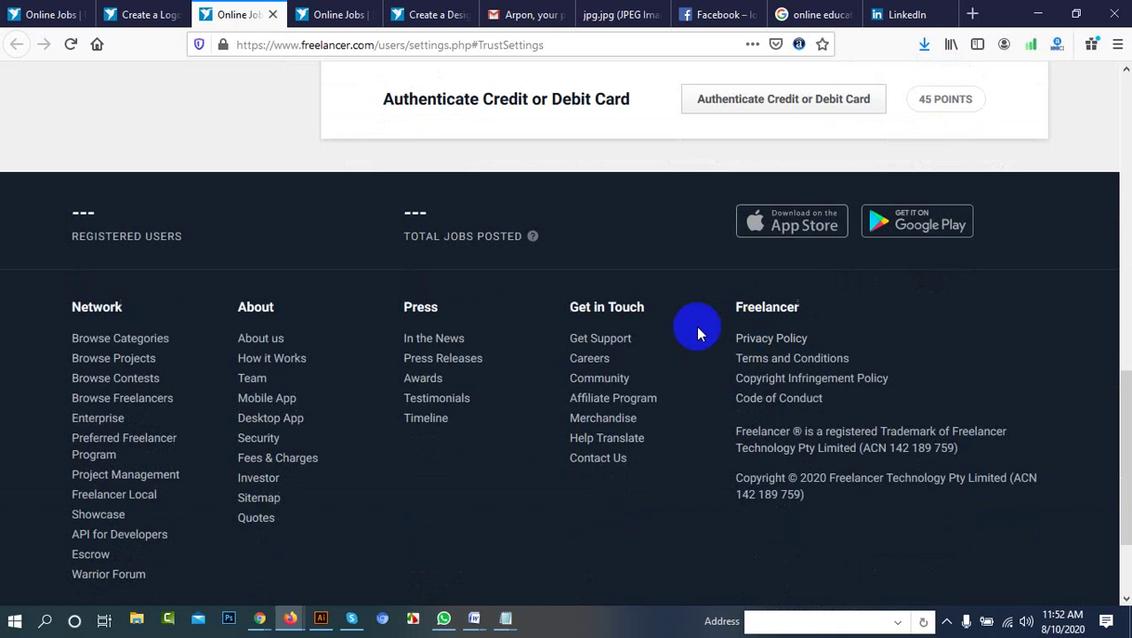
{"action": "scroll", "coordinate": [696, 328], "scroll_direction": "up", "scroll_amount": 4}
{"action": "scroll", "coordinate": [913, 284], "scroll_direction": "up", "scroll_amount": 8}
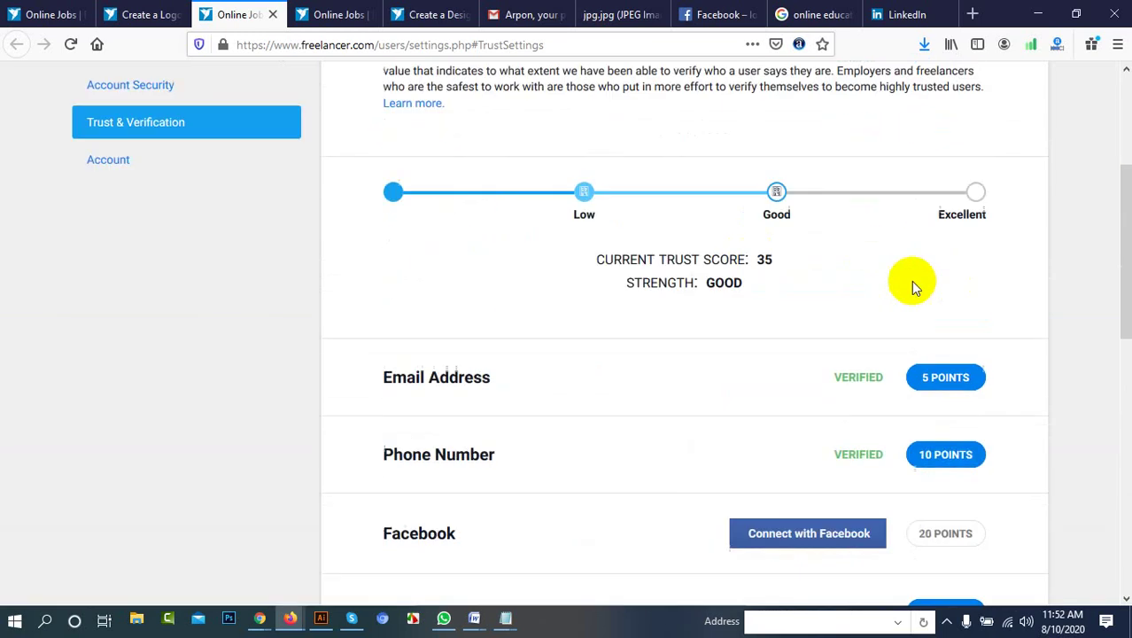
Open the account's own Freelancer profile and dismiss the Verification Required notice on the Create a Logo contest page
{"action": "left_click", "coordinate": [932, 102]}
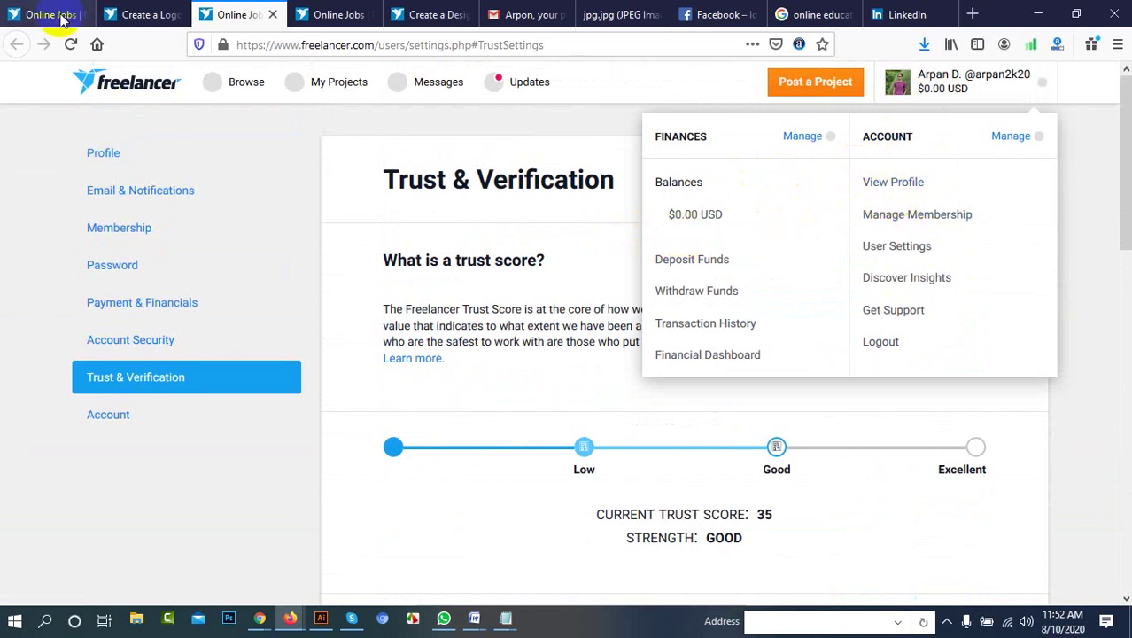
{"action": "left_click", "coordinate": [889, 182]}
{"action": "left_click", "coordinate": [137, 14]}
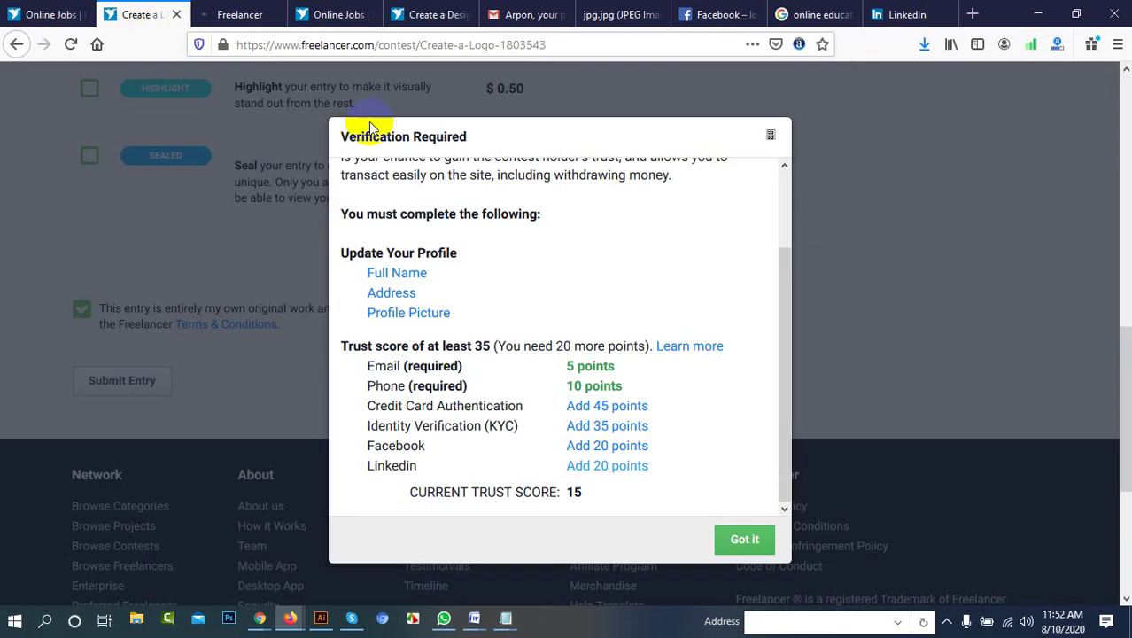
{"action": "left_click", "coordinate": [744, 540]}
{"action": "left_click", "coordinate": [226, 12]}
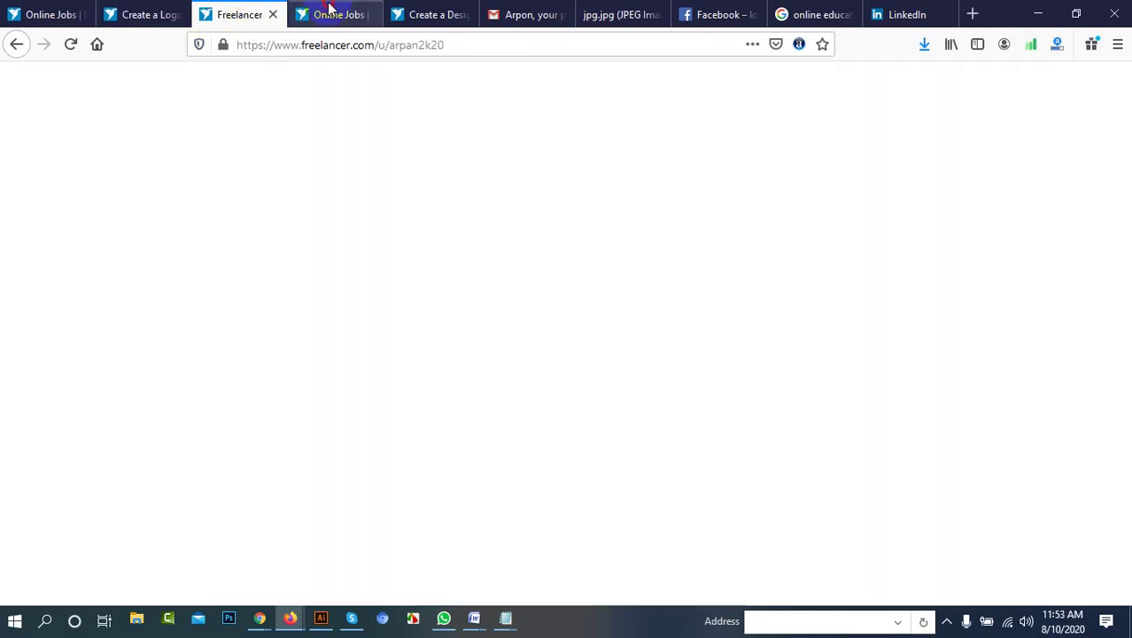
Look over the Create a Design for a logo project and close both it and the project search results page
{"action": "left_click", "coordinate": [328, 9]}
{"action": "left_click", "coordinate": [403, 12]}
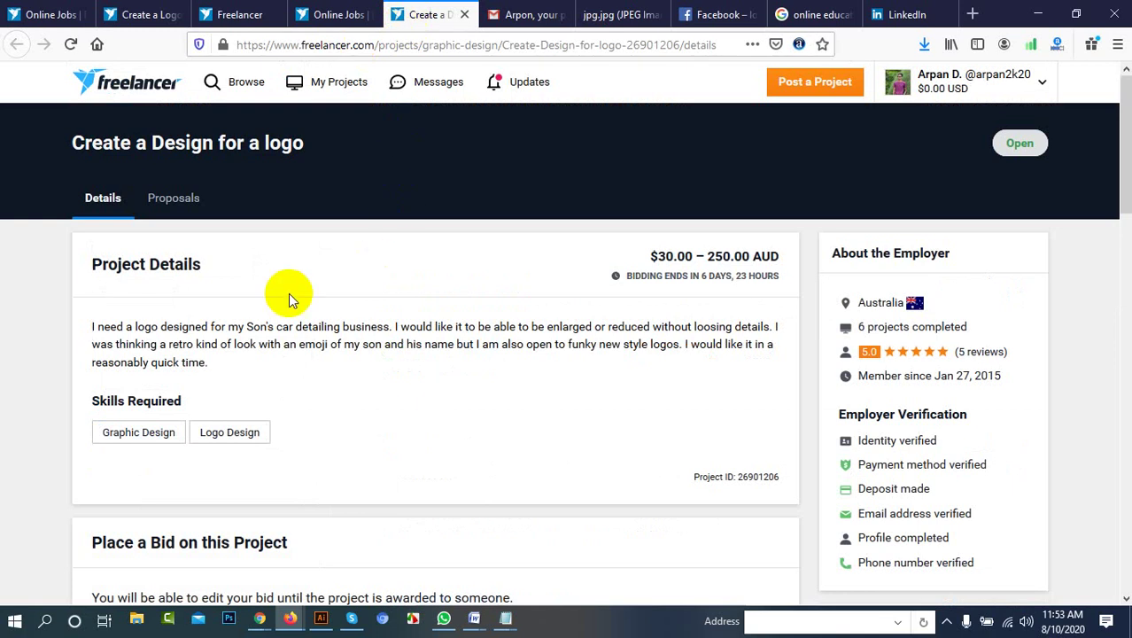
{"action": "scroll", "coordinate": [228, 337], "scroll_direction": "down", "scroll_amount": 4}
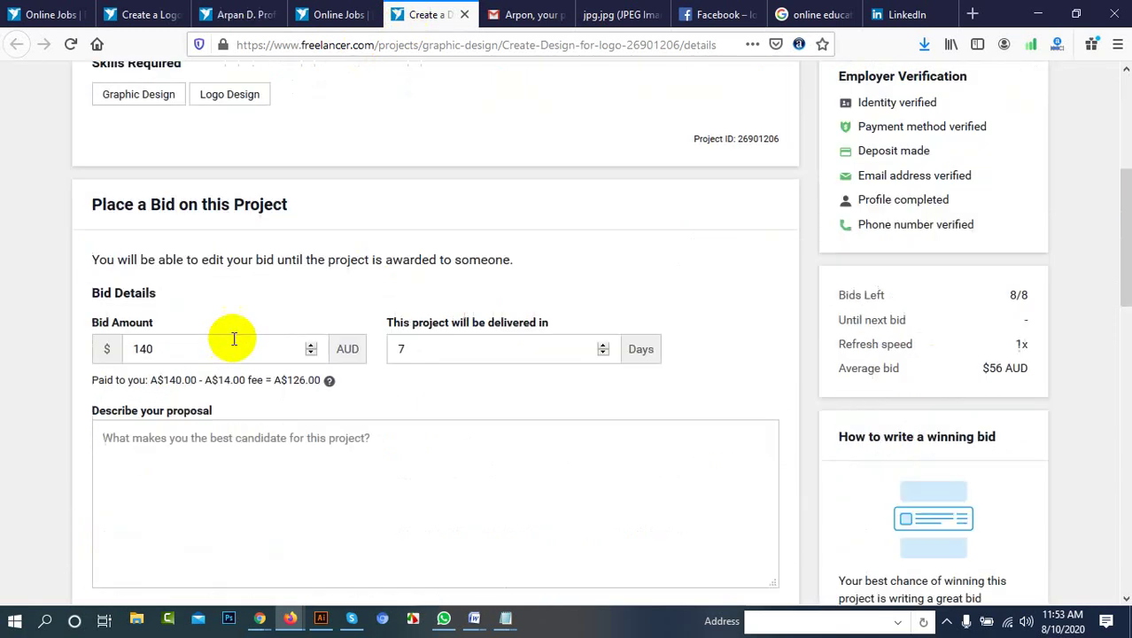
{"action": "scroll", "coordinate": [439, 151], "scroll_direction": "up", "scroll_amount": 3}
{"action": "left_click", "coordinate": [464, 14]}
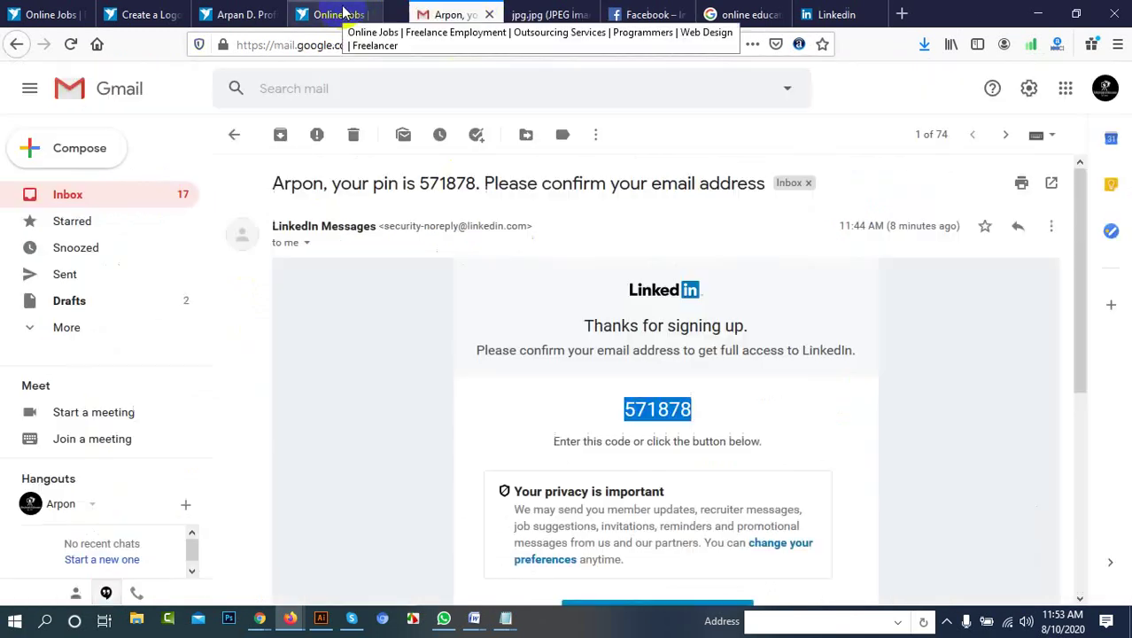
{"action": "left_click", "coordinate": [343, 13]}
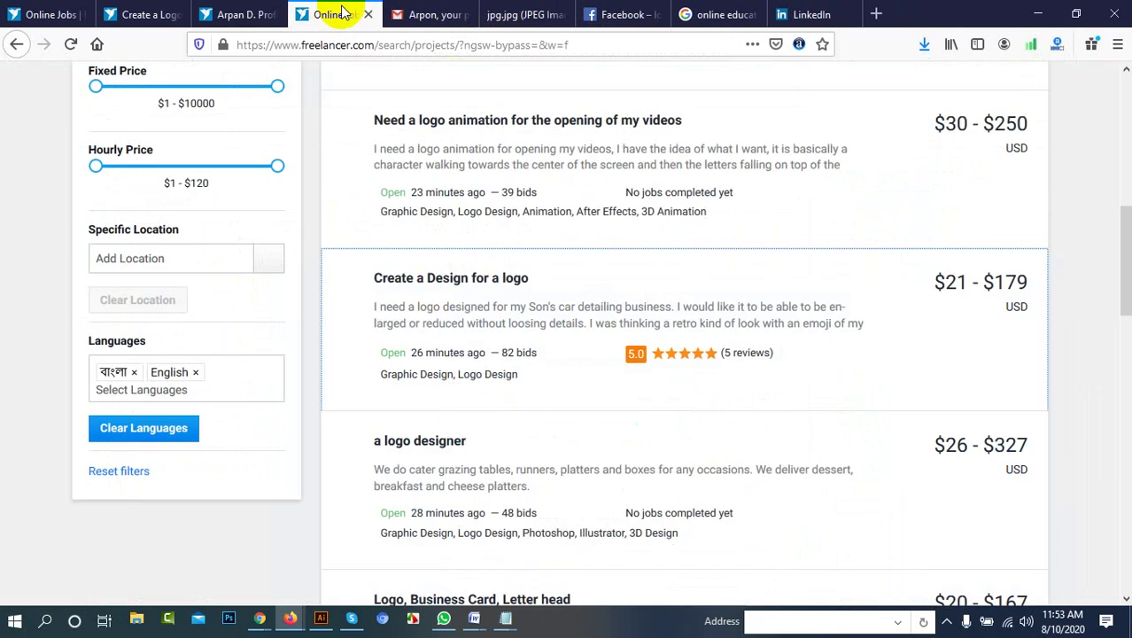
{"action": "scroll", "coordinate": [549, 212], "scroll_direction": "up", "scroll_amount": 1}
{"action": "scroll", "coordinate": [549, 212], "scroll_direction": "up", "scroll_amount": 10}
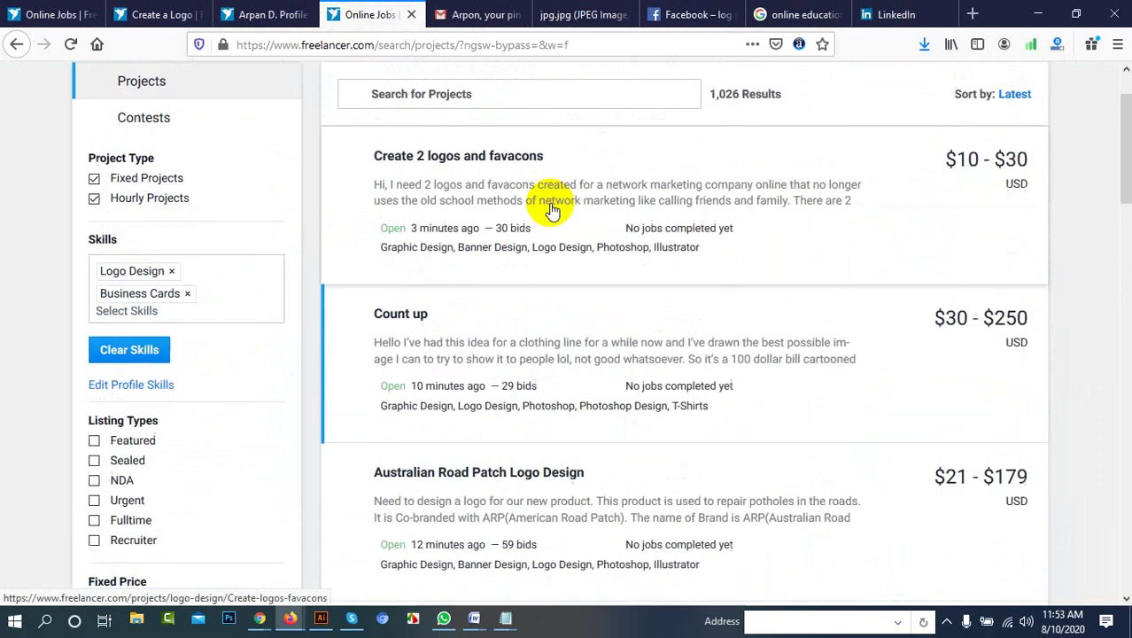
{"action": "left_click", "coordinate": [410, 15]}
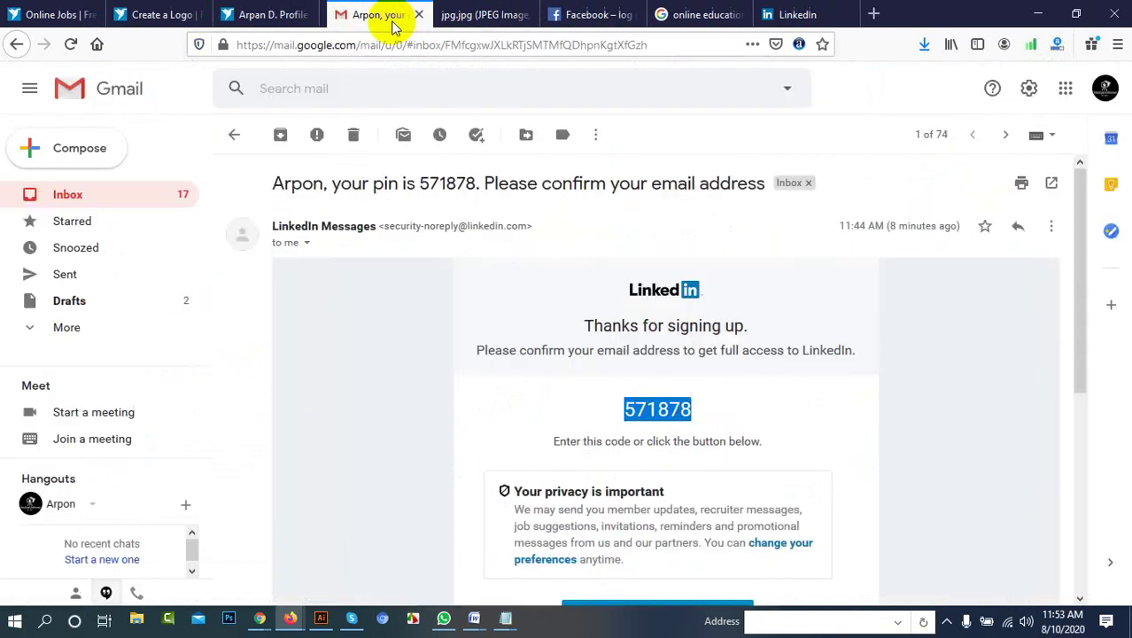
Return to the Create a Logo contest, review the filled-in entry form, submit the entry, and dismiss the confirmation
{"action": "left_click", "coordinate": [257, 16]}
{"action": "left_click", "coordinate": [202, 16]}
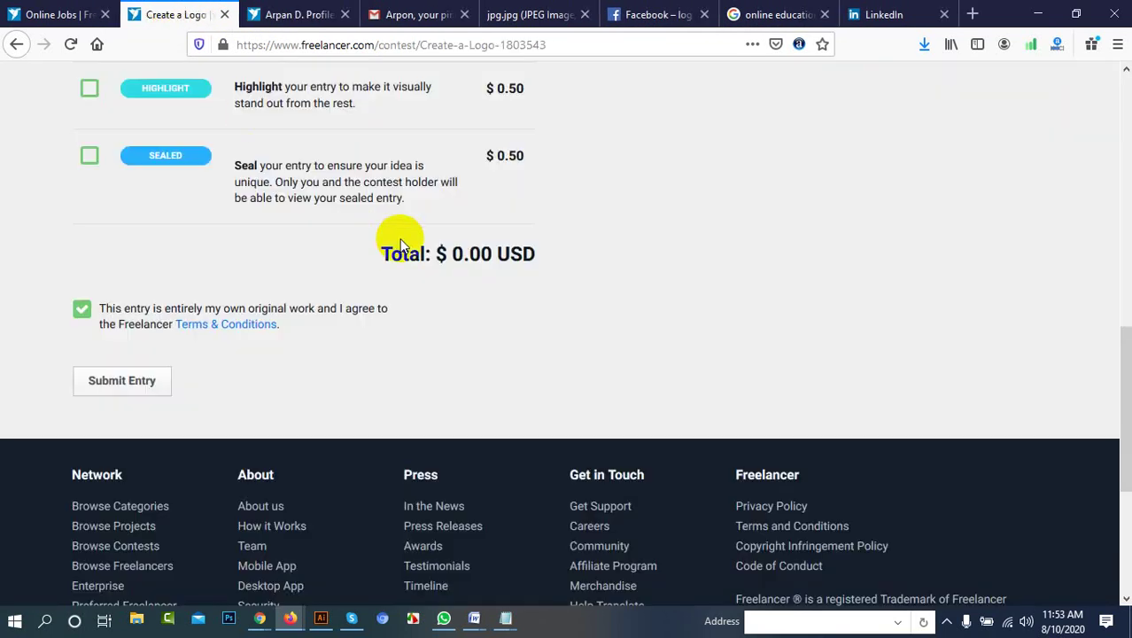
{"action": "scroll", "coordinate": [391, 233], "scroll_direction": "up", "scroll_amount": 8}
{"action": "scroll", "coordinate": [670, 289], "scroll_direction": "up", "scroll_amount": 2}
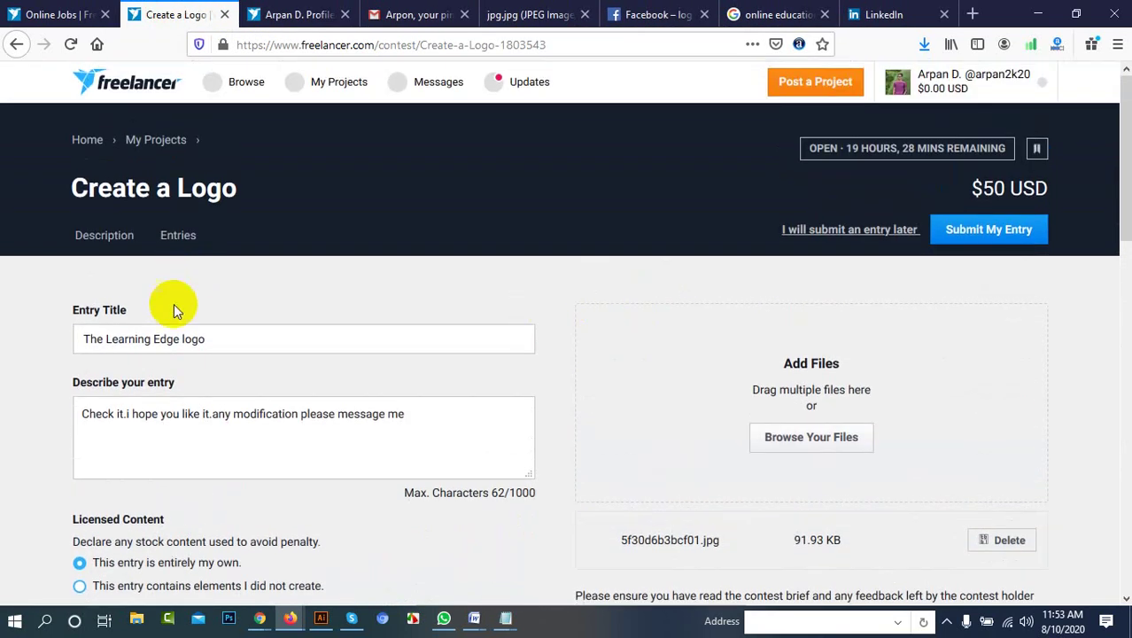
{"action": "scroll", "coordinate": [751, 427], "scroll_direction": "down", "scroll_amount": 4}
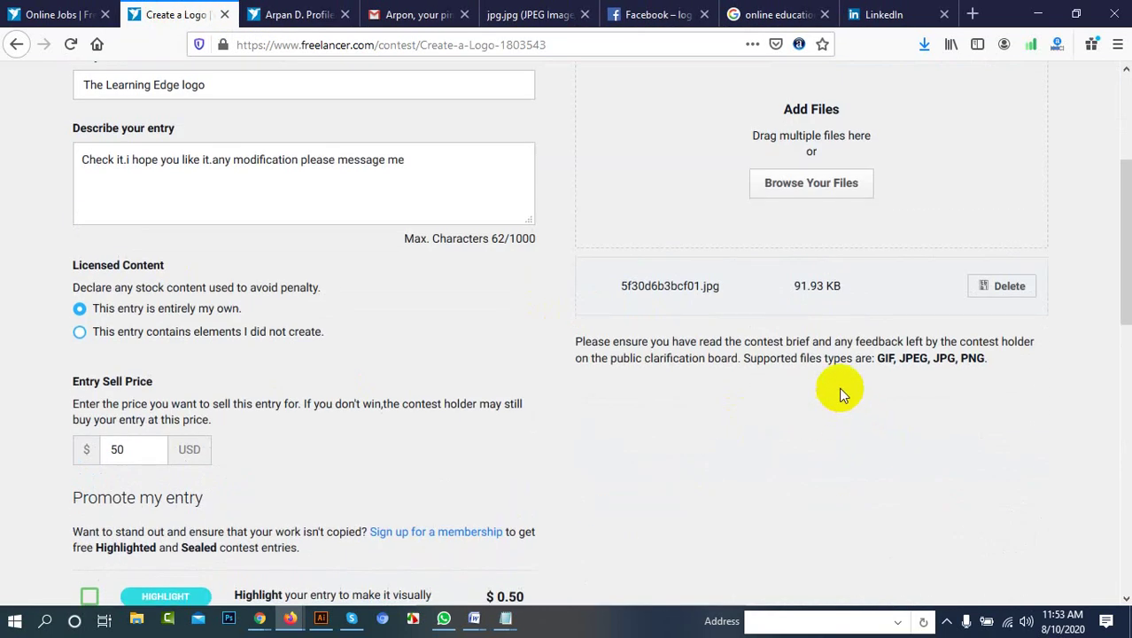
{"action": "scroll", "coordinate": [228, 480], "scroll_direction": "down", "scroll_amount": 2}
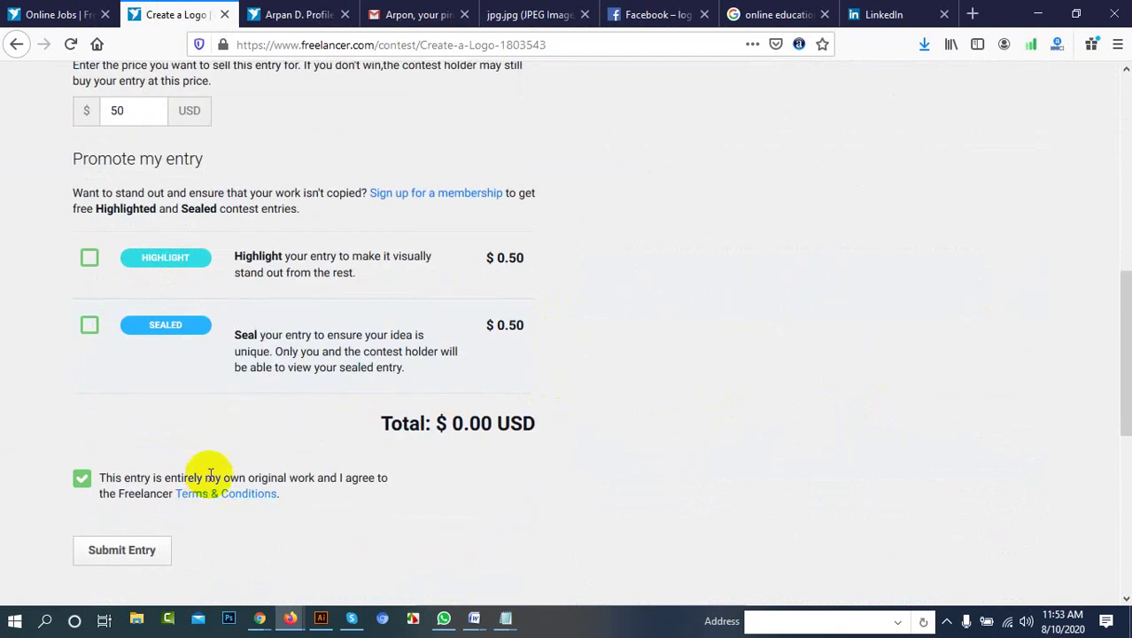
{"action": "scroll", "coordinate": [164, 391], "scroll_direction": "up", "scroll_amount": 2}
{"action": "scroll", "coordinate": [232, 458], "scroll_direction": "down", "scroll_amount": 3}
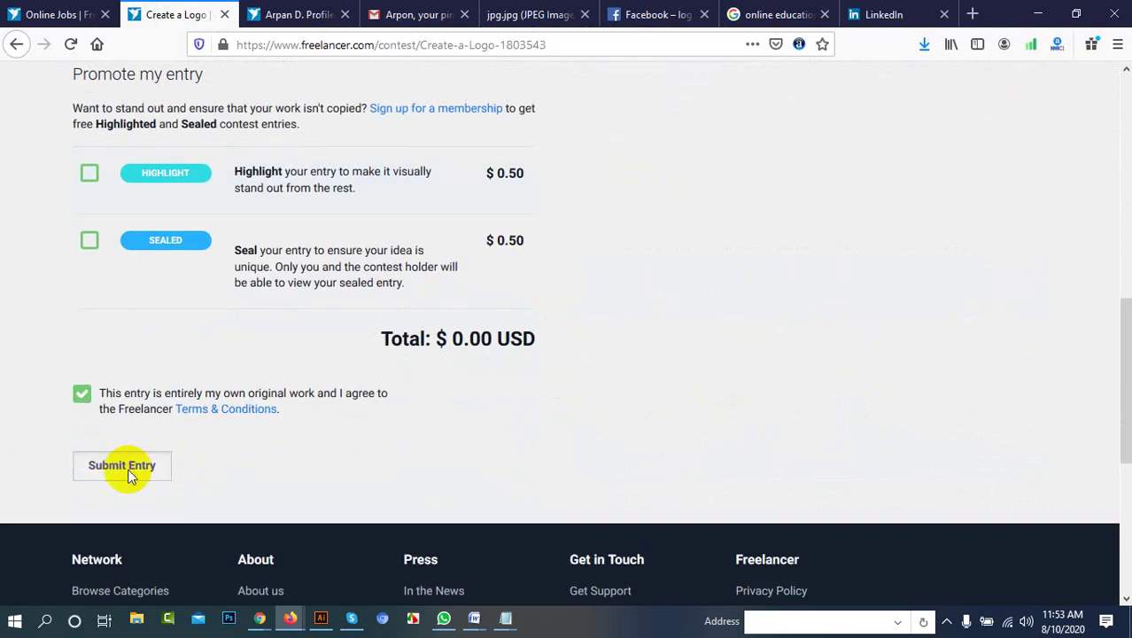
{"action": "left_click", "coordinate": [127, 469]}
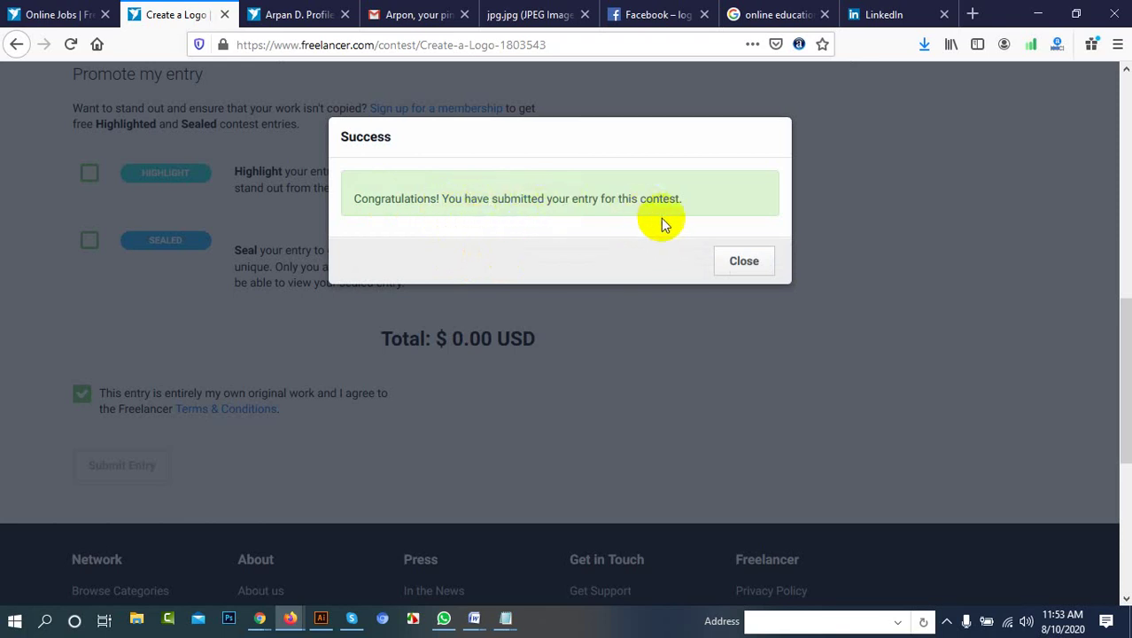
{"action": "left_click", "coordinate": [742, 261]}
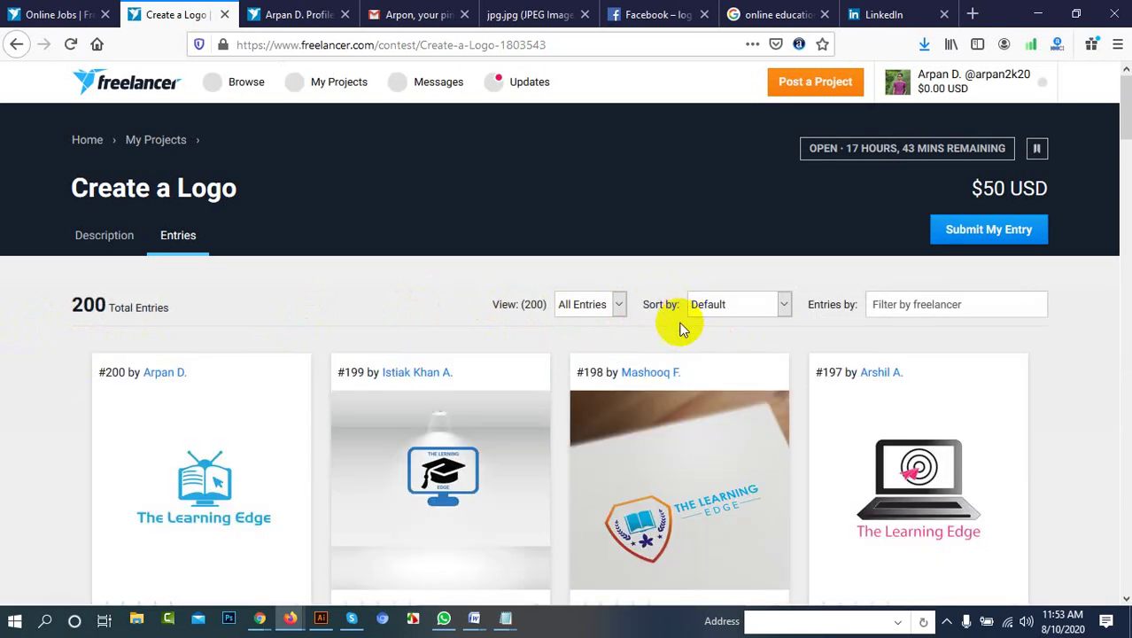
Open the profile of the freelancer behind entry #199 and examine the rating, portfolio items, and verifications
{"action": "scroll", "coordinate": [504, 354], "scroll_direction": "down", "scroll_amount": 2}
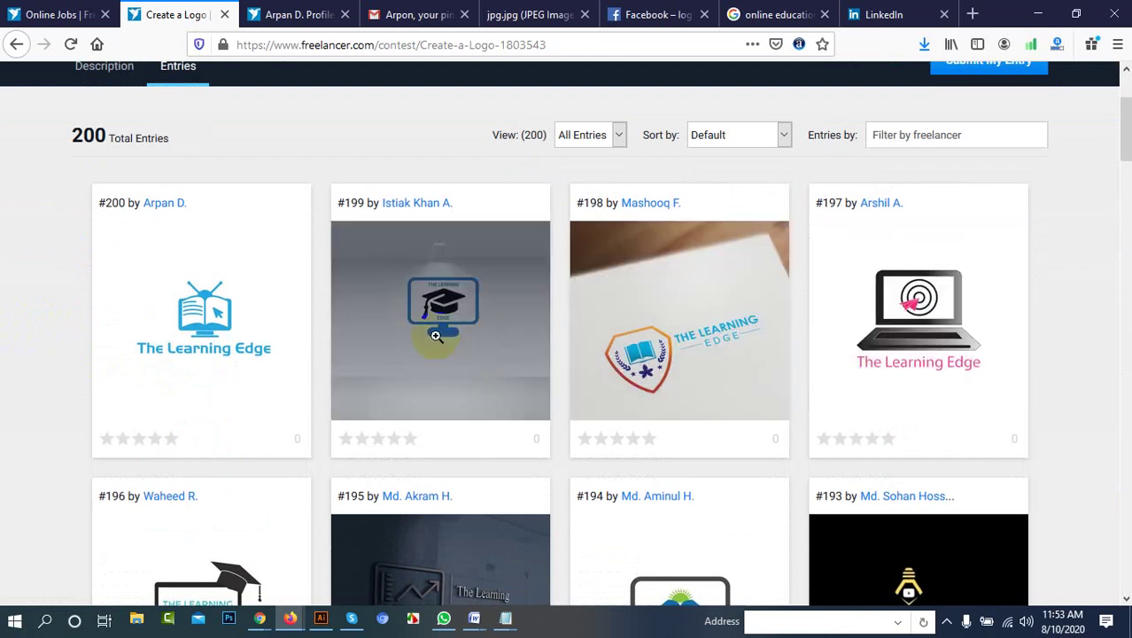
{"action": "left_click", "coordinate": [538, 299]}
{"action": "left_click", "coordinate": [410, 204]}
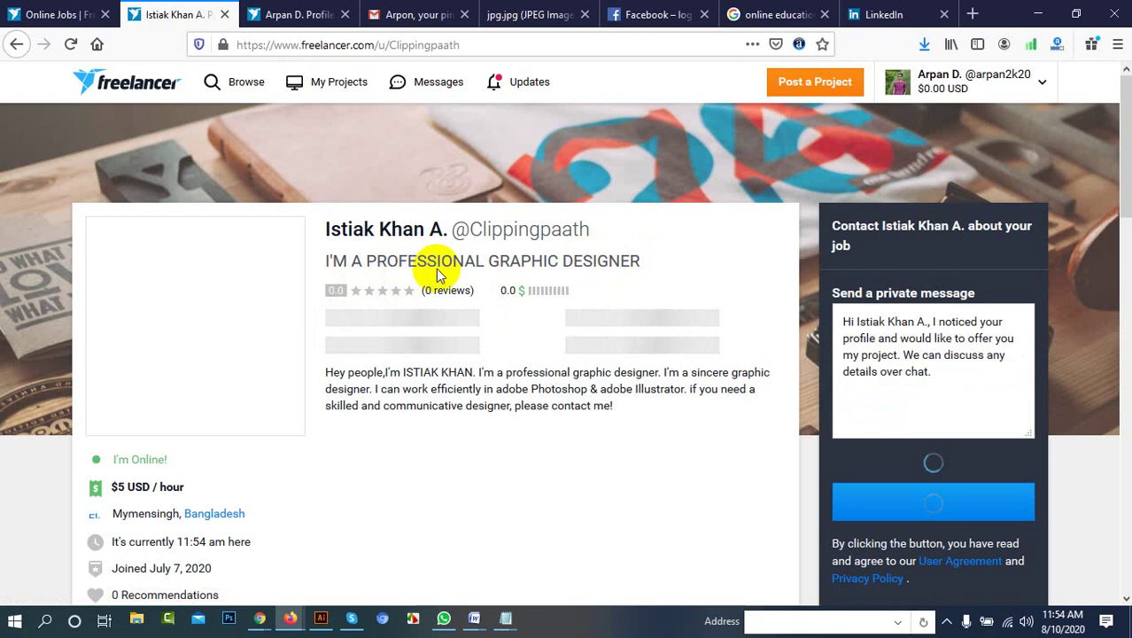
{"action": "scroll", "coordinate": [221, 359], "scroll_direction": "down", "scroll_amount": 7}
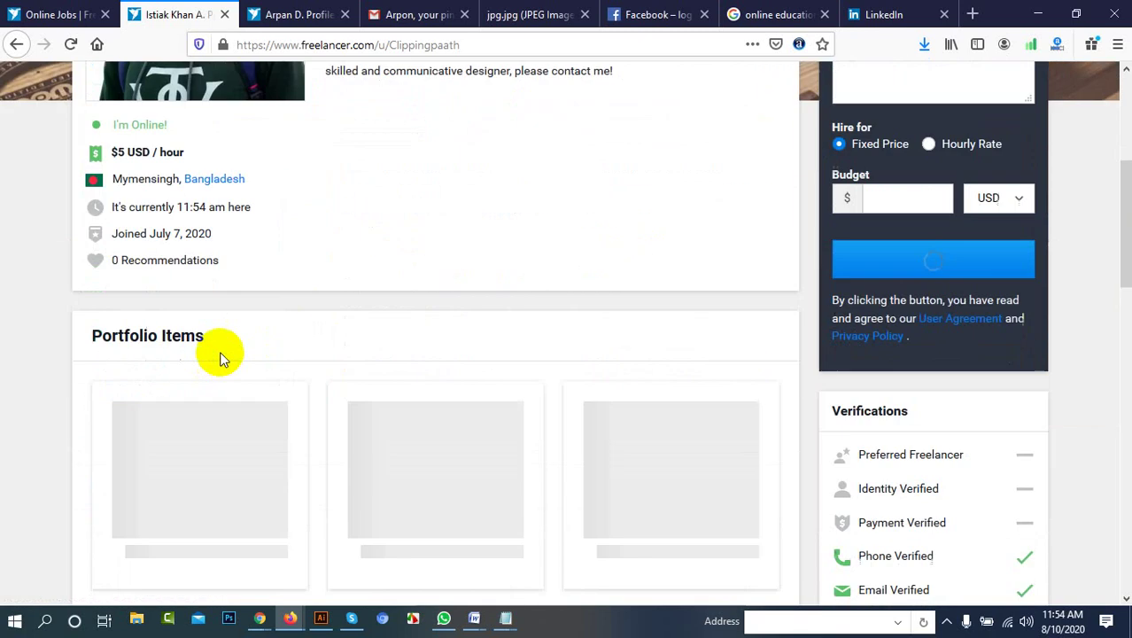
{"action": "scroll", "coordinate": [273, 323], "scroll_direction": "up", "scroll_amount": 3}
{"action": "scroll", "coordinate": [400, 328], "scroll_direction": "up", "scroll_amount": 2}
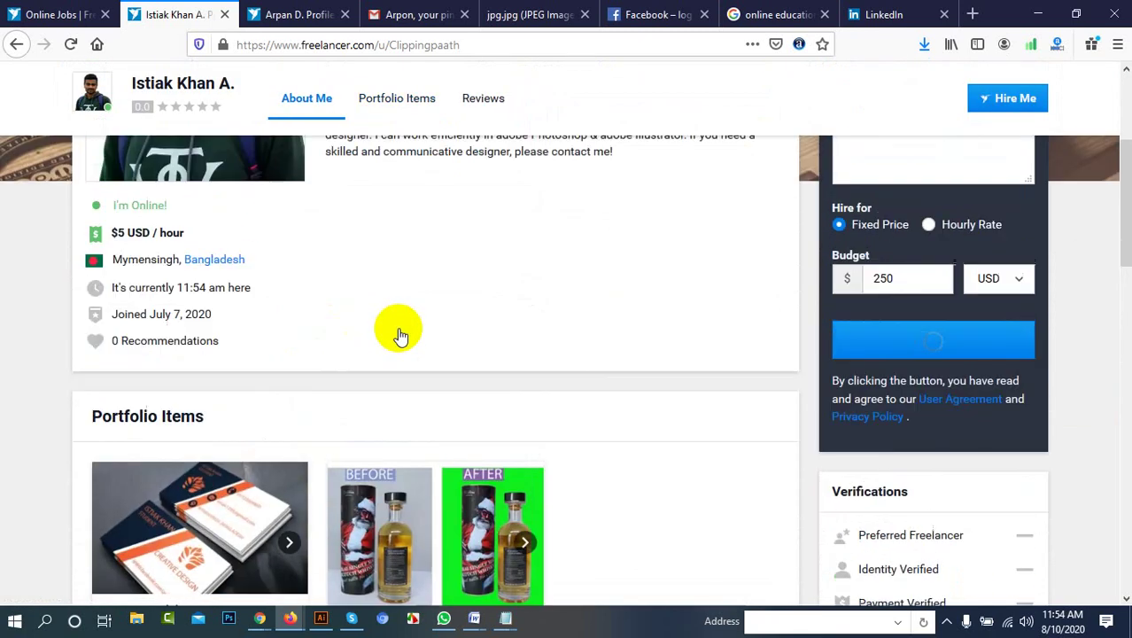
{"action": "scroll", "coordinate": [400, 329], "scroll_direction": "up", "scroll_amount": 3}
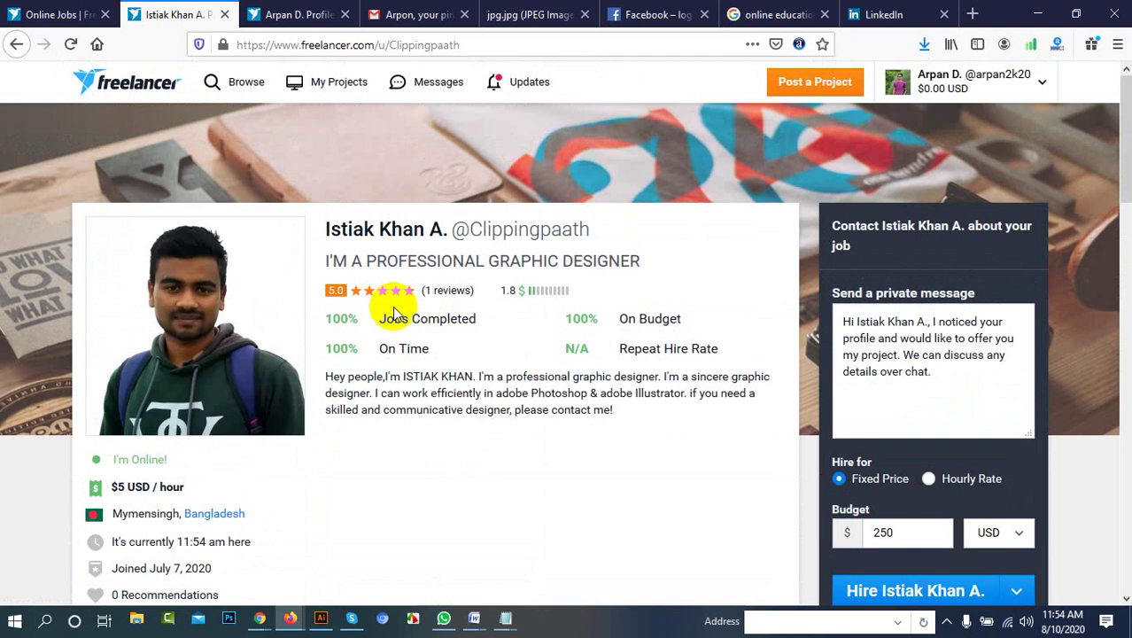
Go back to the Create a Logo contest and show its list of submitted entries
{"action": "left_click", "coordinate": [17, 45]}
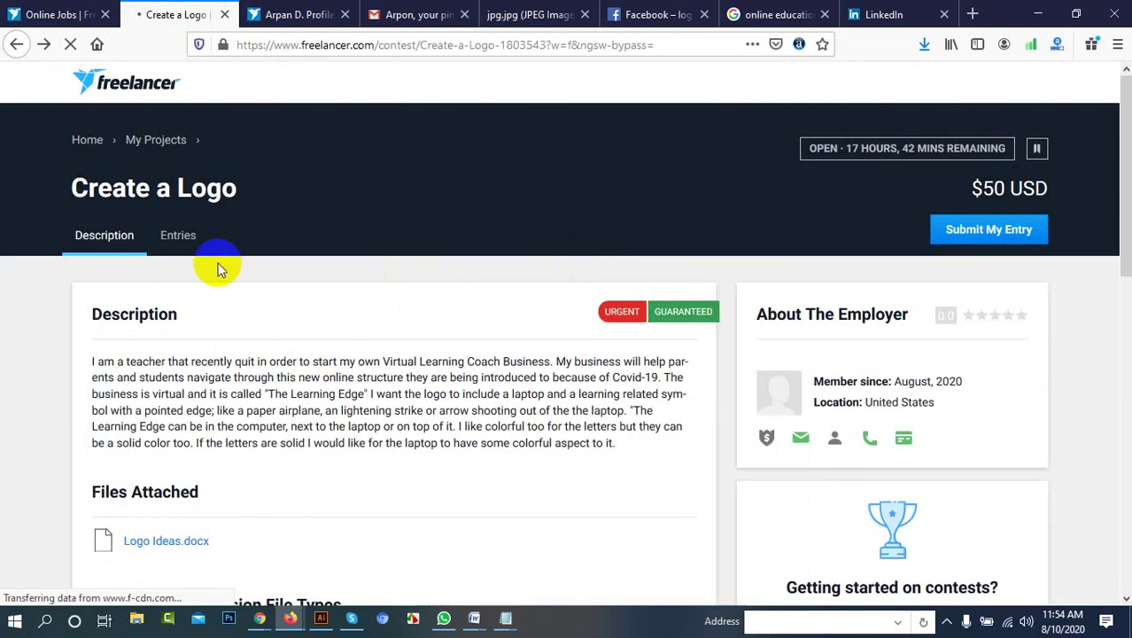
{"action": "left_click", "coordinate": [200, 241]}
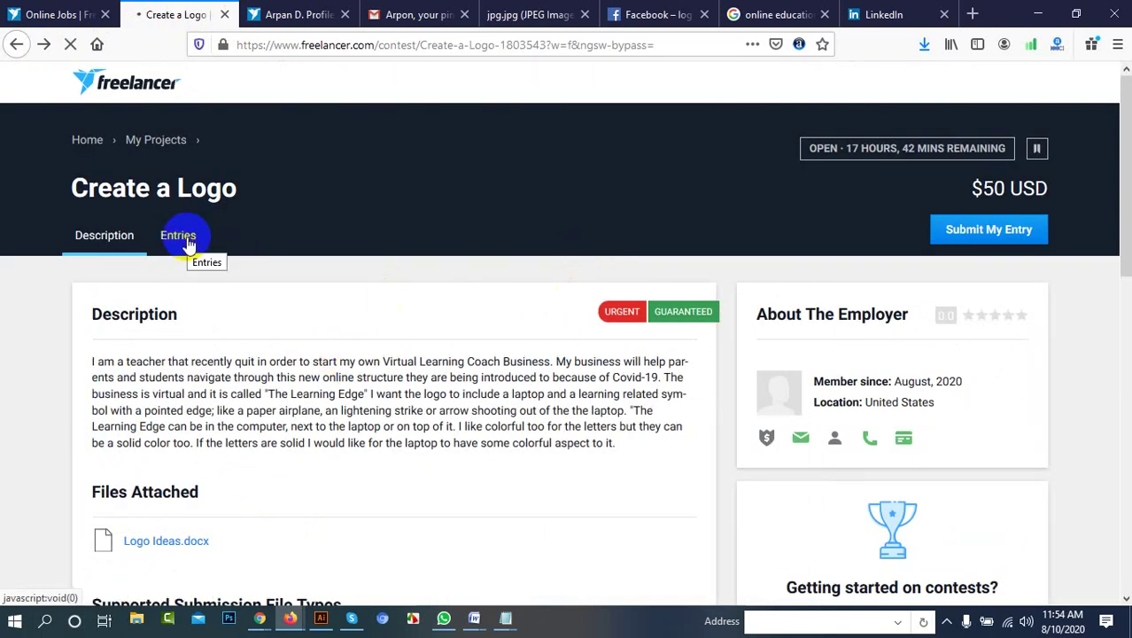
{"action": "scroll", "coordinate": [222, 286], "scroll_direction": "down", "scroll_amount": 3}
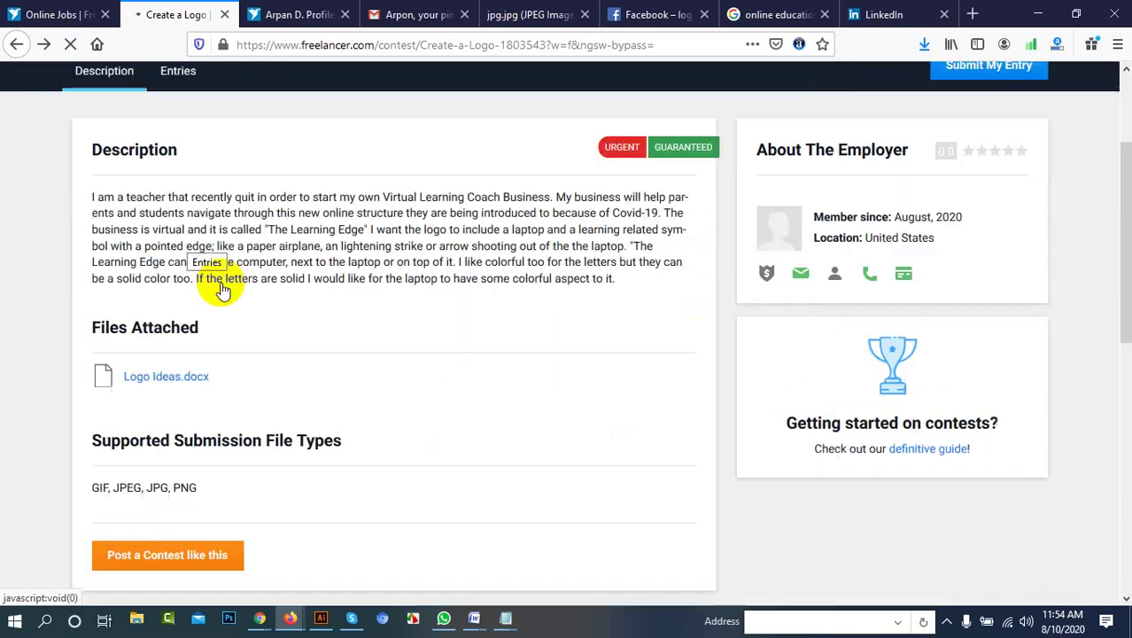
{"action": "scroll", "coordinate": [191, 277], "scroll_direction": "up", "scroll_amount": 2}
{"action": "left_click", "coordinate": [178, 152]}
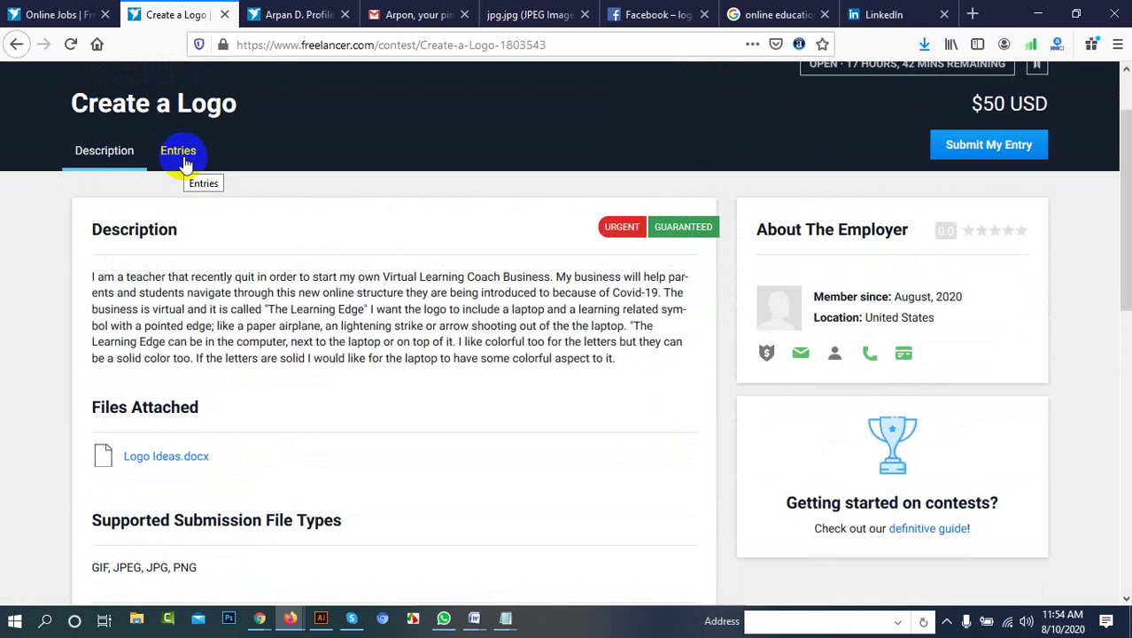
{"action": "left_click", "coordinate": [178, 151]}
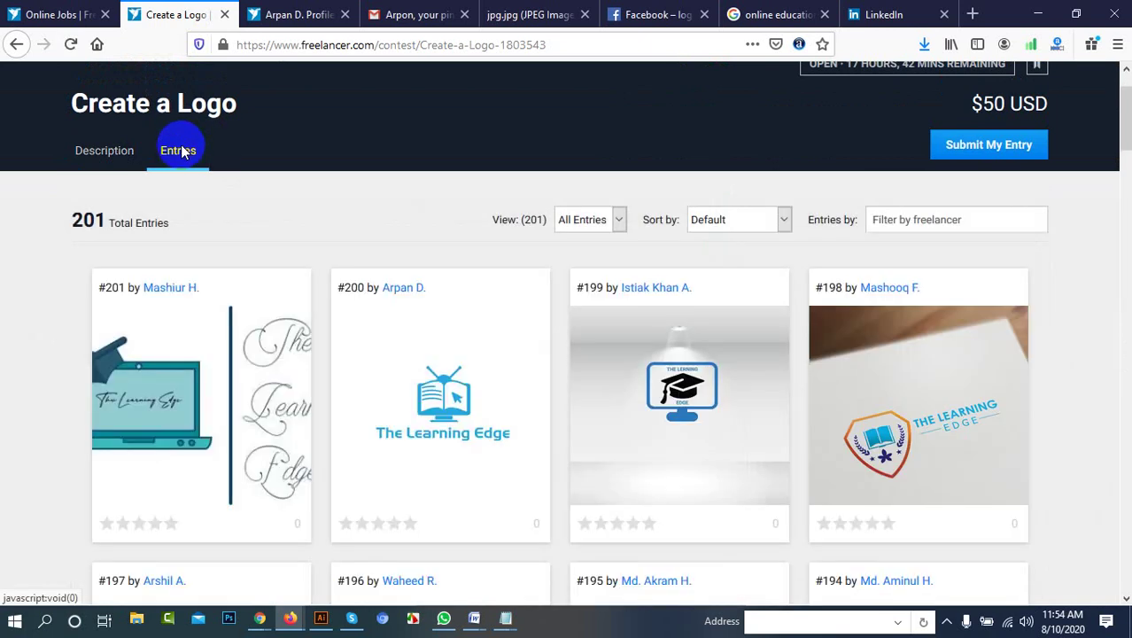
Browse the newest contest entries and reveal the management options on the account's own entry #200
{"action": "scroll", "coordinate": [532, 302], "scroll_direction": "down", "scroll_amount": 2}
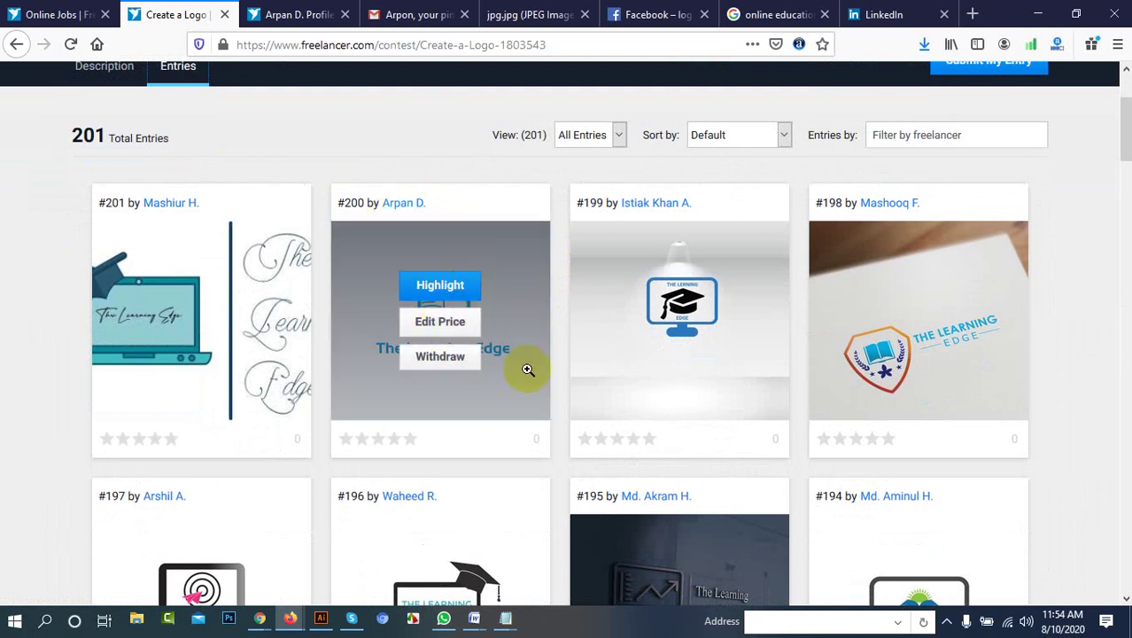
{"action": "scroll", "coordinate": [523, 370], "scroll_direction": "down", "scroll_amount": 6}
{"action": "scroll", "coordinate": [467, 344], "scroll_direction": "up", "scroll_amount": 3}
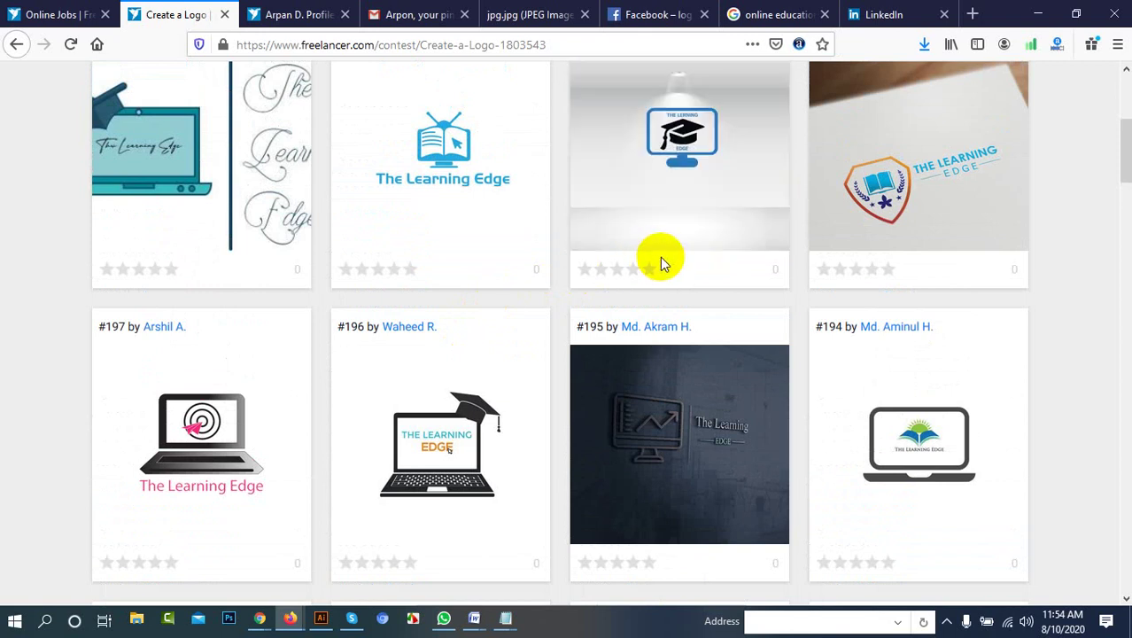
{"action": "scroll", "coordinate": [422, 264], "scroll_direction": "up", "scroll_amount": 2}
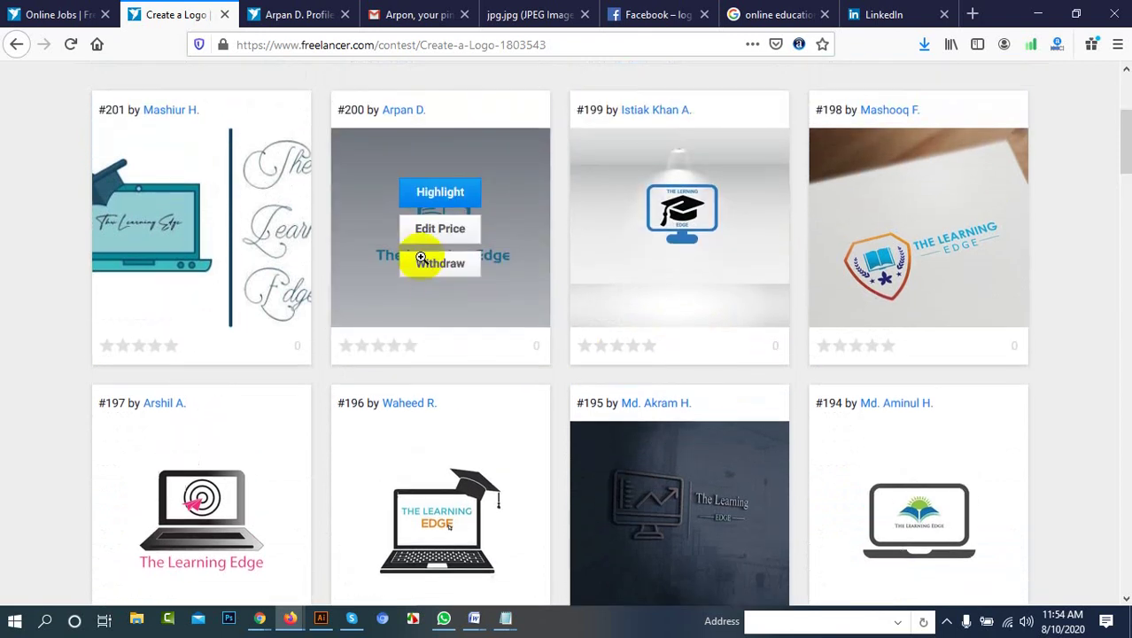
{"action": "mouse_move", "coordinate": [424, 277]}
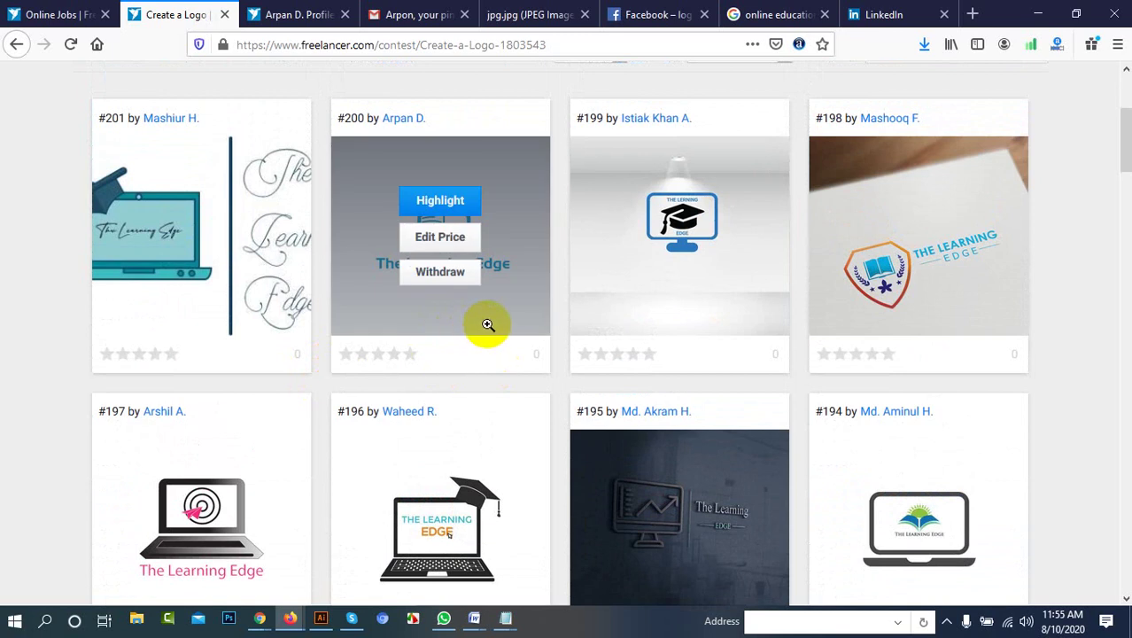
Open contest entry #196 in the enlarged view to inspect its laptop logo, and close it again
{"action": "scroll", "coordinate": [487, 321], "scroll_direction": "down", "scroll_amount": 3}
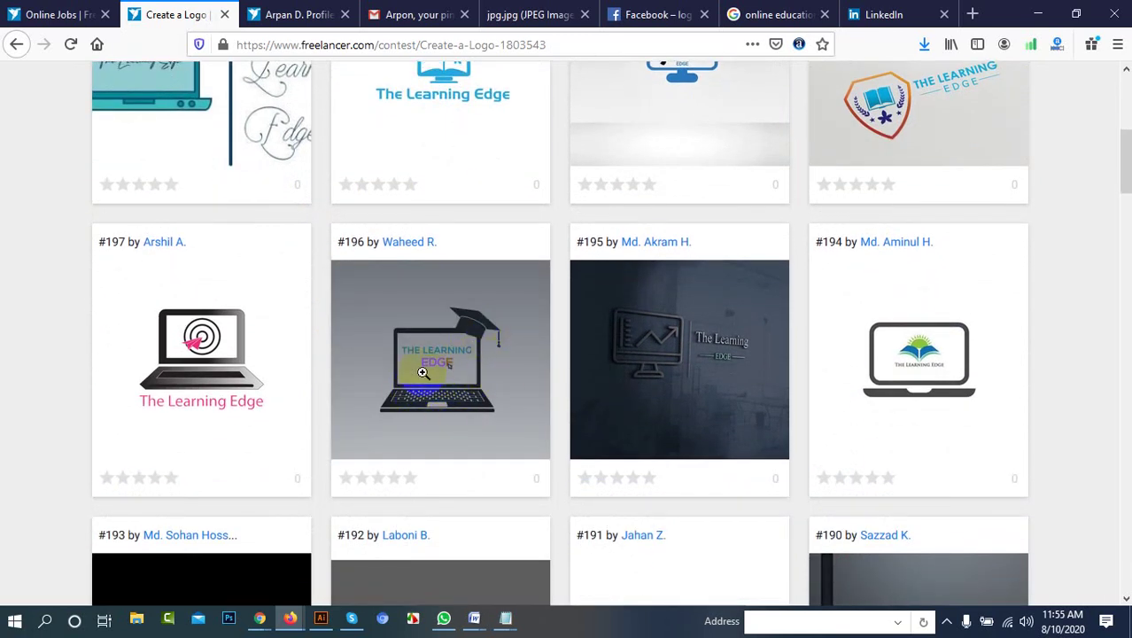
{"action": "right_click", "coordinate": [423, 372]}
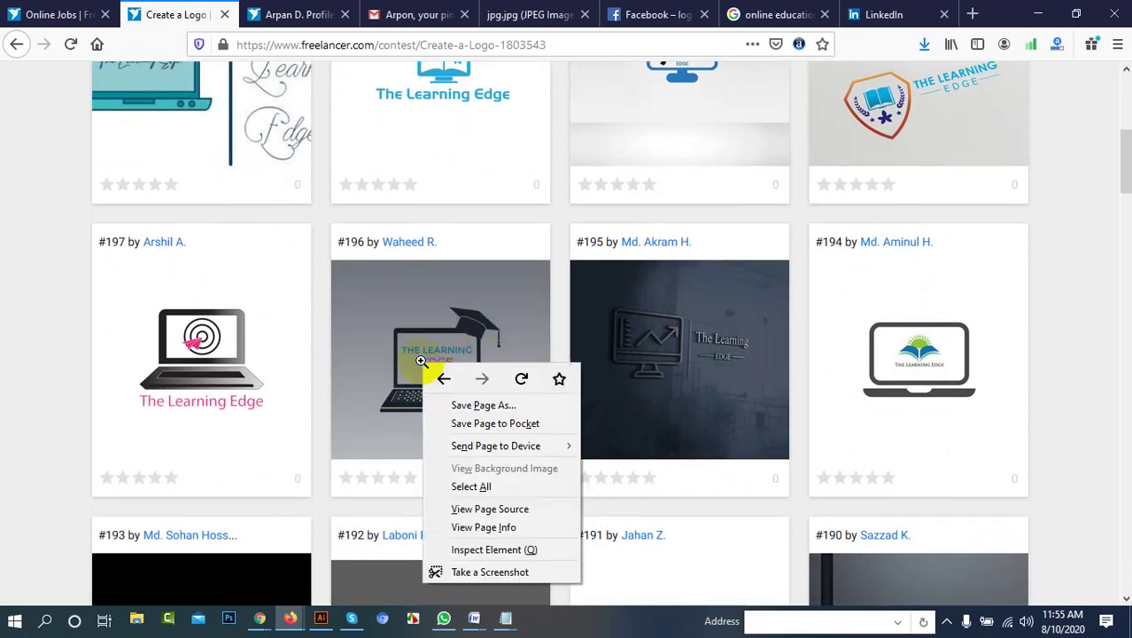
{"action": "left_click", "coordinate": [382, 335]}
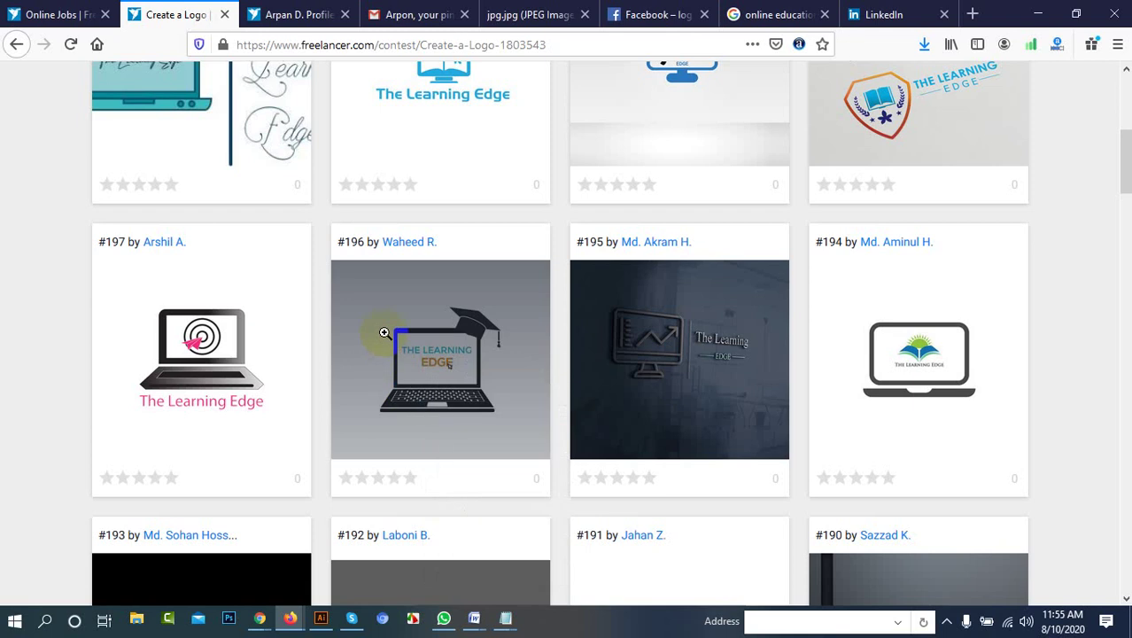
{"action": "left_click", "coordinate": [383, 331]}
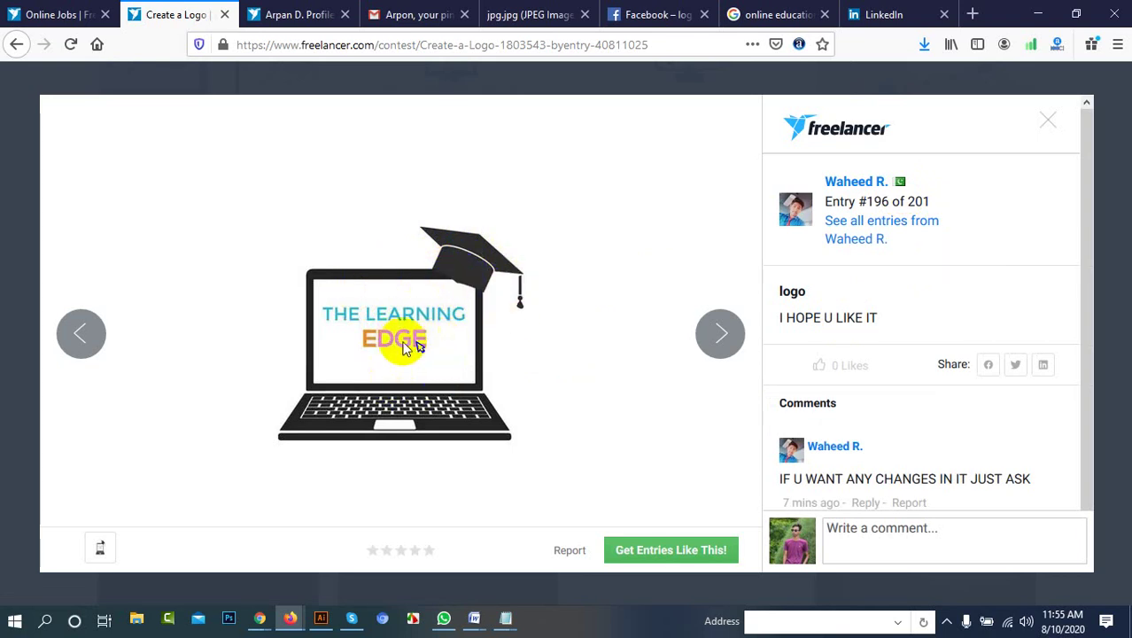
{"action": "left_click", "coordinate": [1048, 129]}
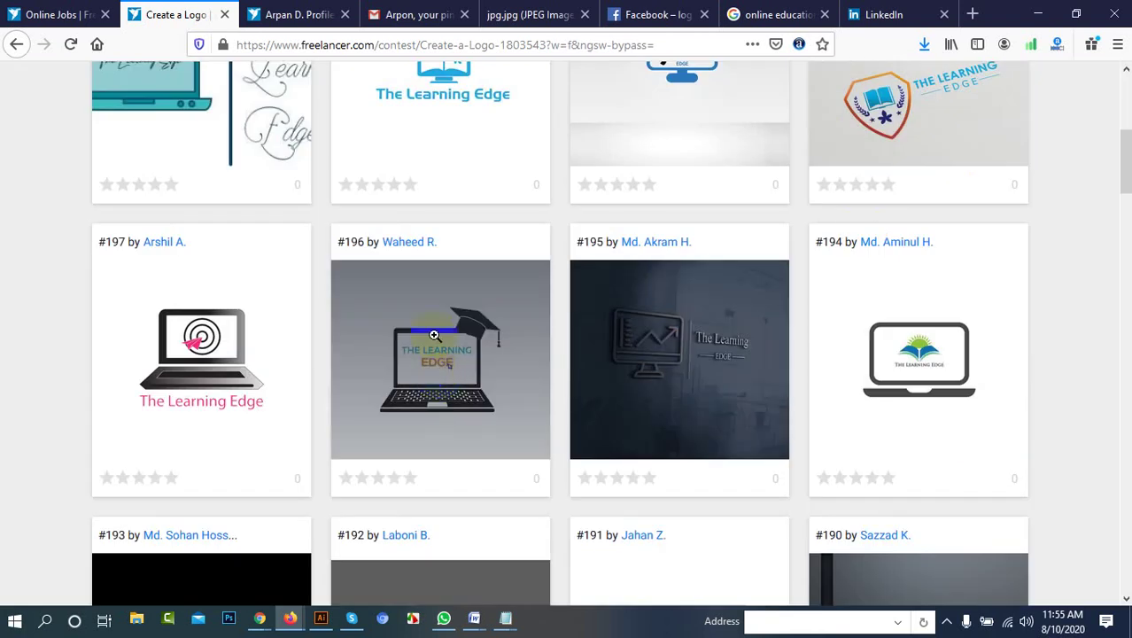
Browse the competing logo entries from #193 down to #186 to compare their designs and mockups
{"action": "scroll", "coordinate": [498, 359], "scroll_direction": "down", "scroll_amount": 3}
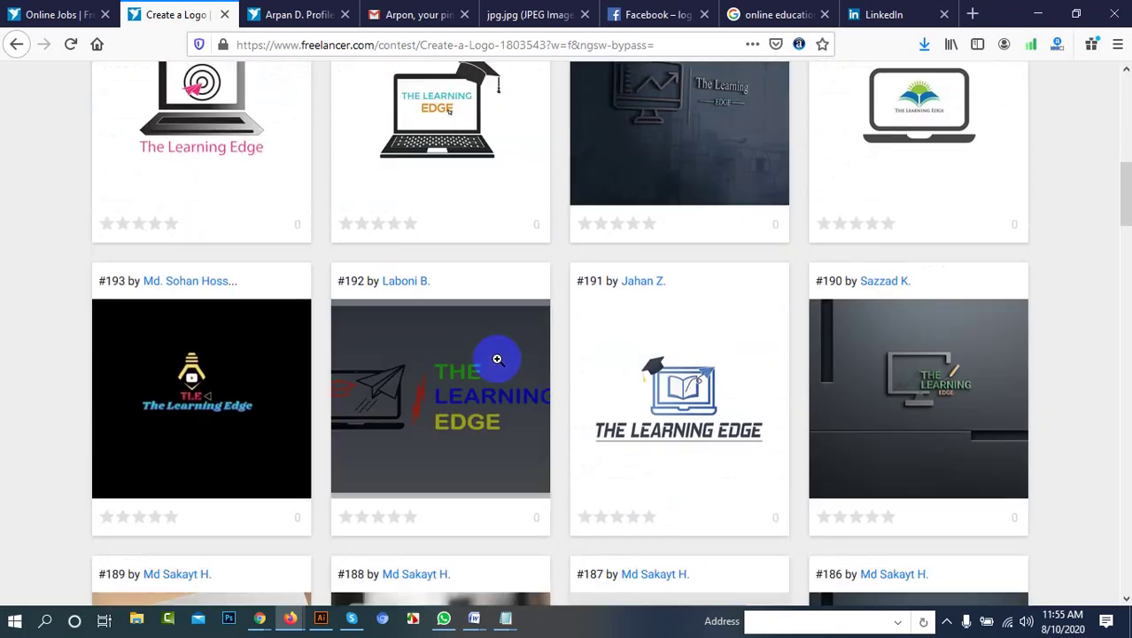
{"action": "scroll", "coordinate": [499, 359], "scroll_direction": "down", "scroll_amount": 1}
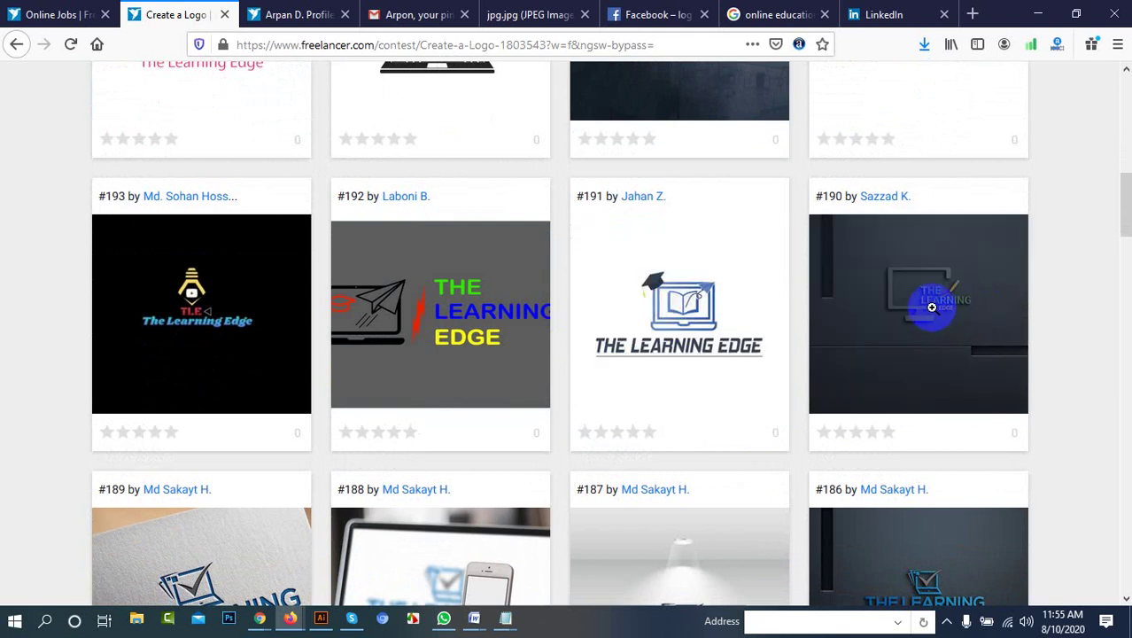
{"action": "scroll", "coordinate": [950, 310], "scroll_direction": "down", "scroll_amount": 2}
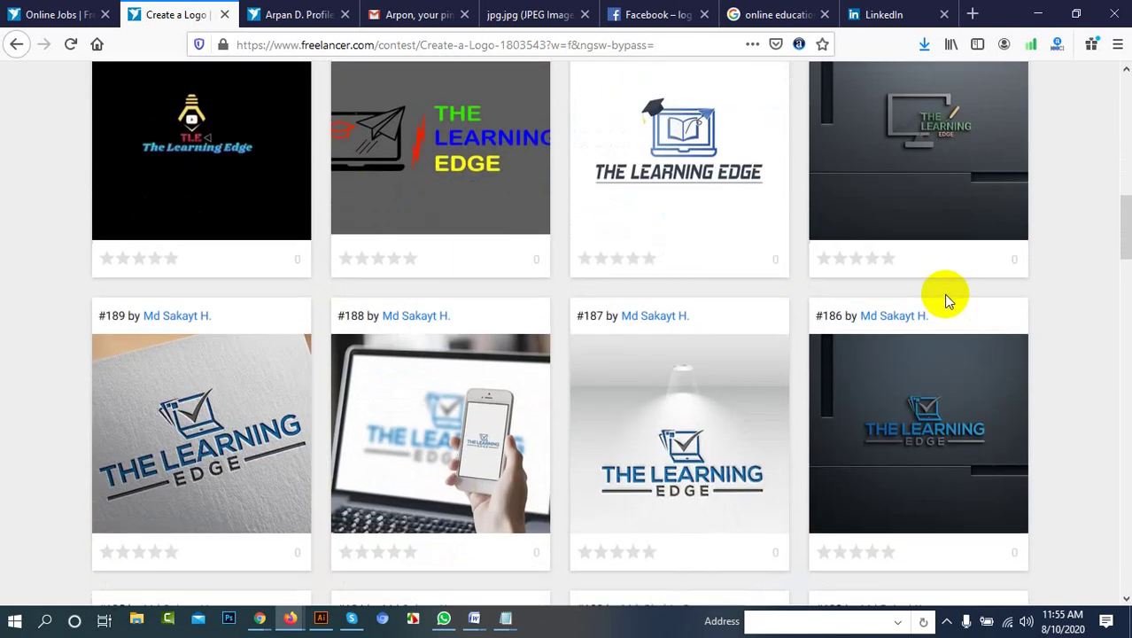
Browse the remaining contest entries from #185 to #178, and return to the account's own entry #200 to reveal its management options
{"action": "scroll", "coordinate": [725, 401], "scroll_direction": "down", "scroll_amount": 1}
{"action": "scroll", "coordinate": [504, 401], "scroll_direction": "down", "scroll_amount": 3}
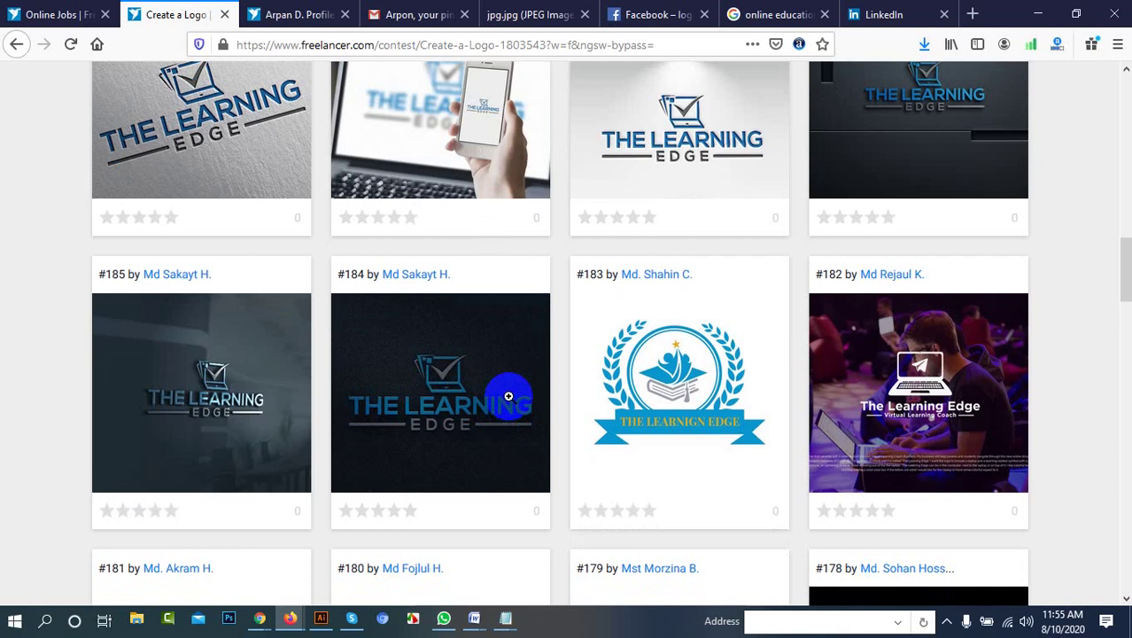
{"action": "scroll", "coordinate": [487, 394], "scroll_direction": "down", "scroll_amount": 1}
{"action": "scroll", "coordinate": [257, 377], "scroll_direction": "down", "scroll_amount": 3}
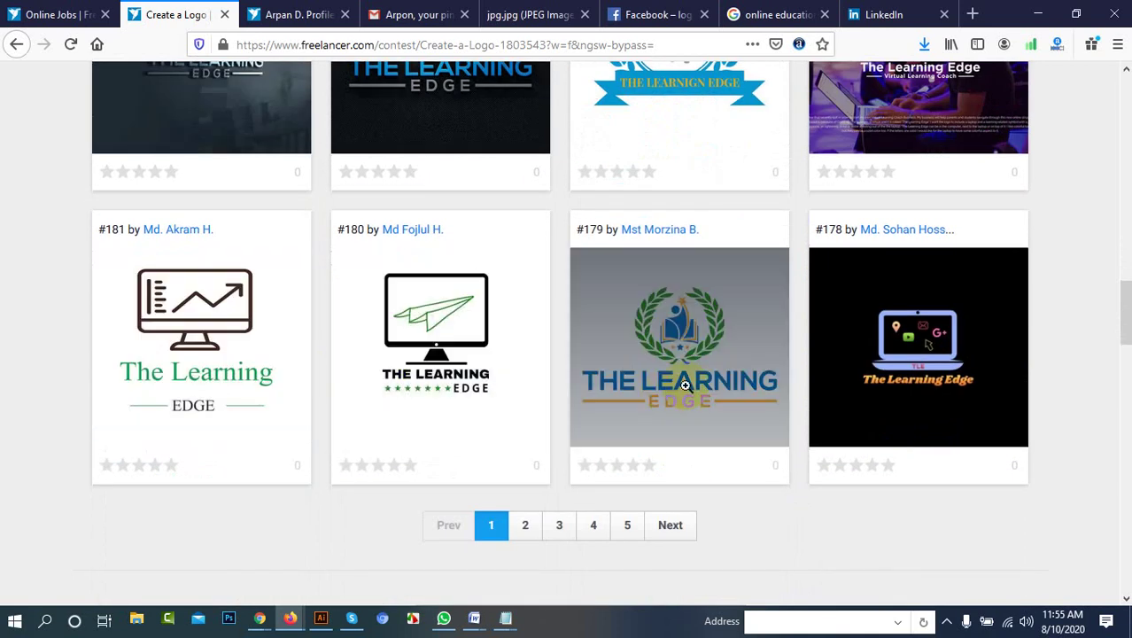
{"action": "scroll", "coordinate": [684, 385], "scroll_direction": "down", "scroll_amount": 1}
{"action": "scroll", "coordinate": [270, 385], "scroll_direction": "up", "scroll_amount": 14}
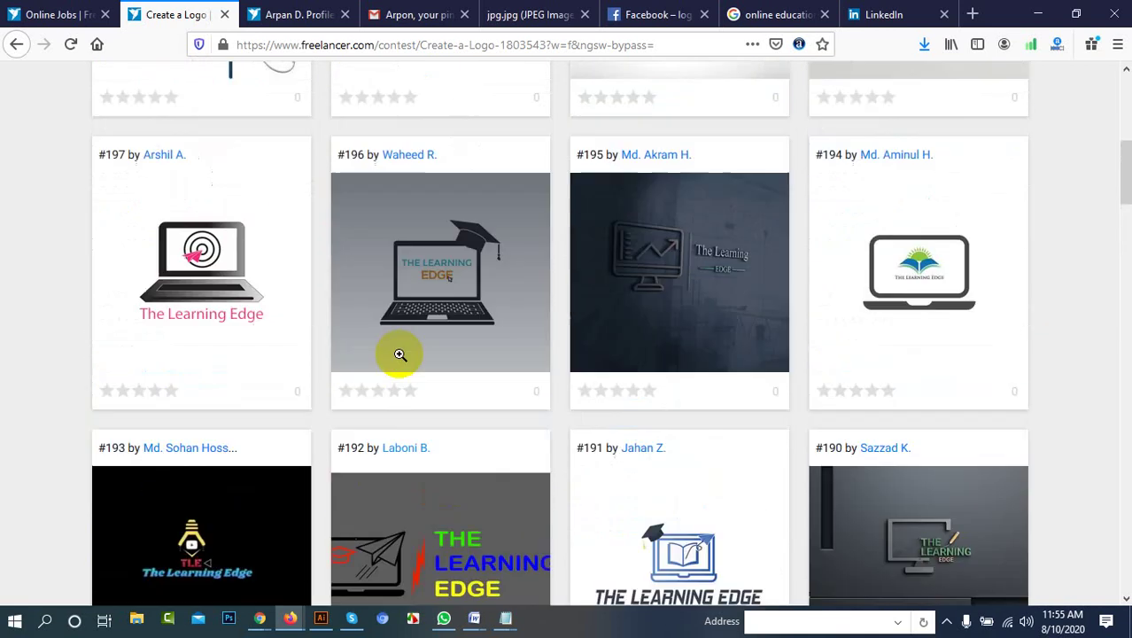
{"action": "scroll", "coordinate": [399, 355], "scroll_direction": "up", "scroll_amount": 6}
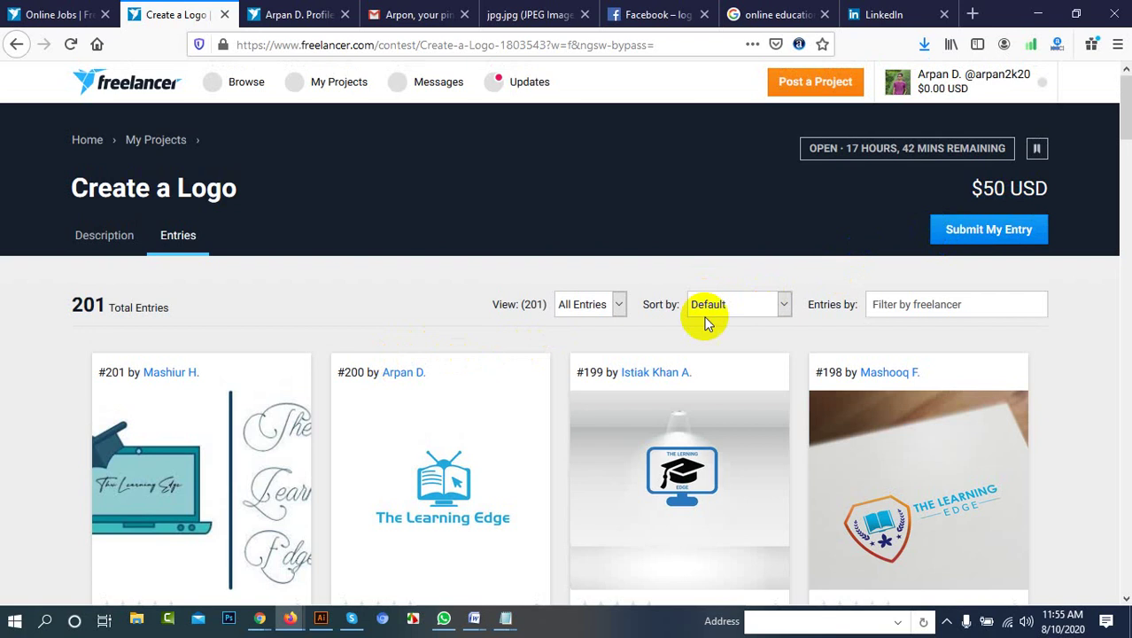
{"action": "mouse_move", "coordinate": [472, 414]}
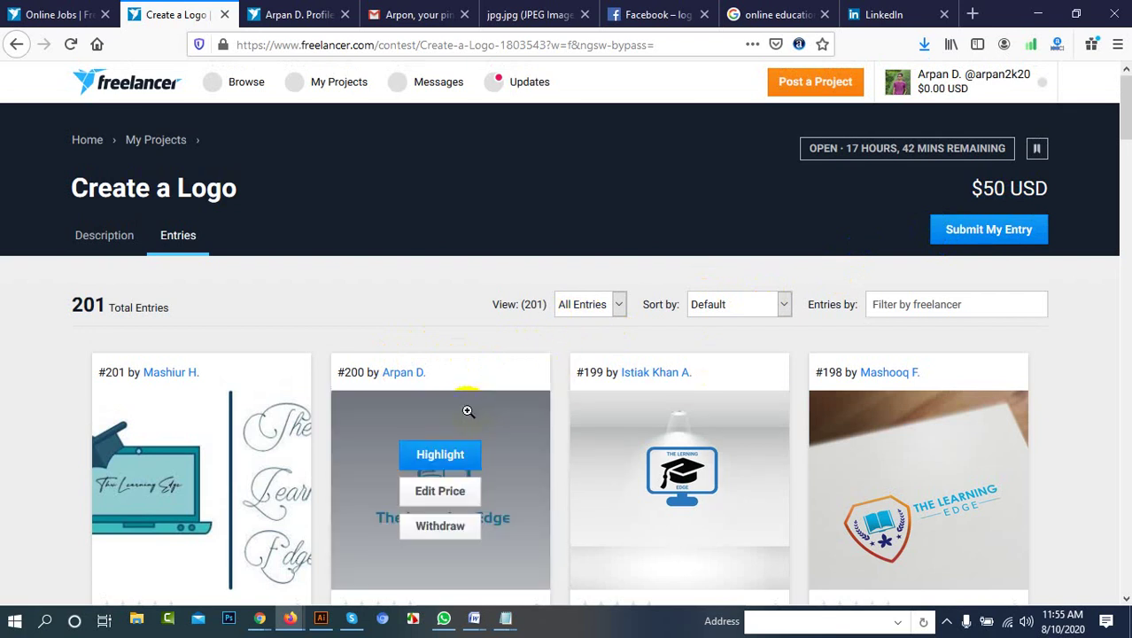
Compare the account's entry #200 with the competing logos from #201 down to #182, and return to the entry filters
{"action": "scroll", "coordinate": [404, 397], "scroll_direction": "down", "scroll_amount": 1}
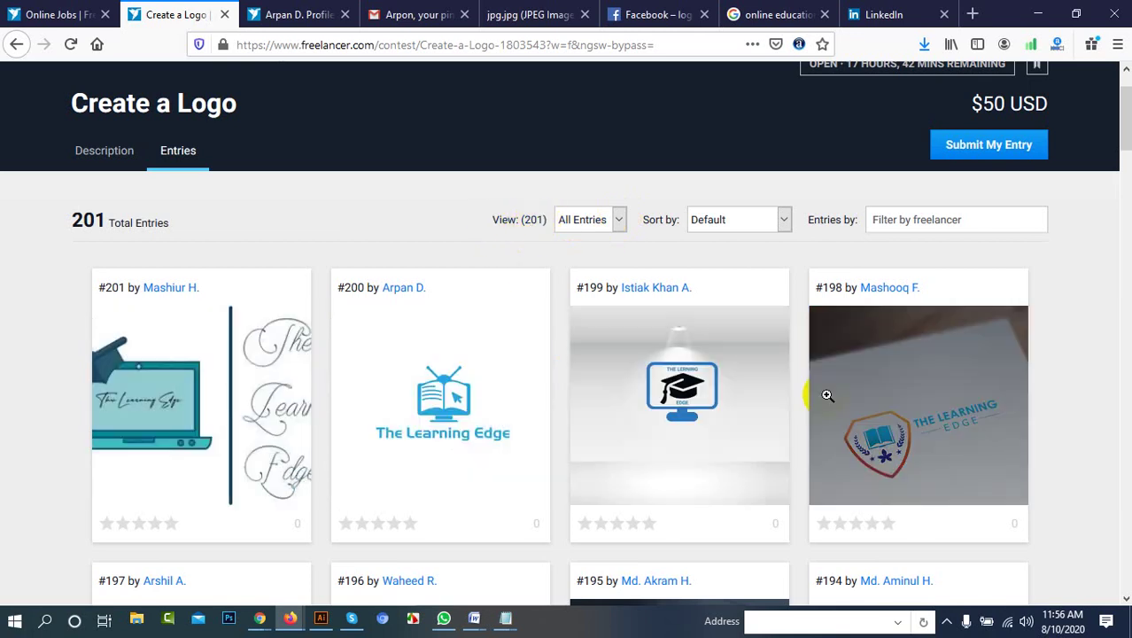
{"action": "scroll", "coordinate": [940, 387], "scroll_direction": "down", "scroll_amount": 7}
{"action": "scroll", "coordinate": [576, 435], "scroll_direction": "up", "scroll_amount": 6}
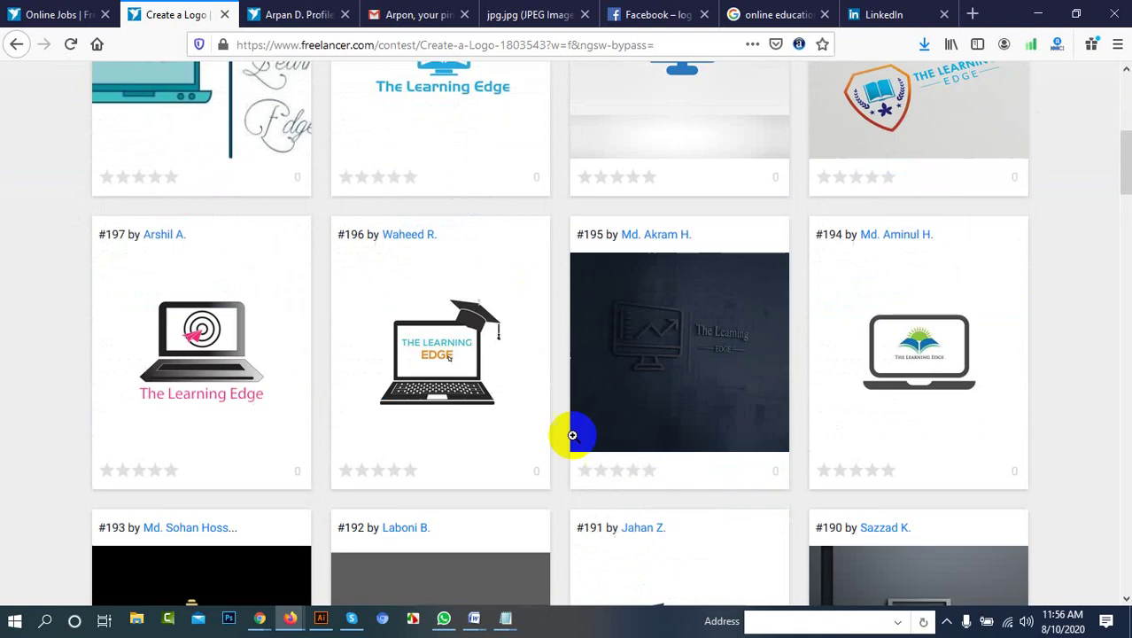
{"action": "scroll", "coordinate": [642, 379], "scroll_direction": "down", "scroll_amount": 3}
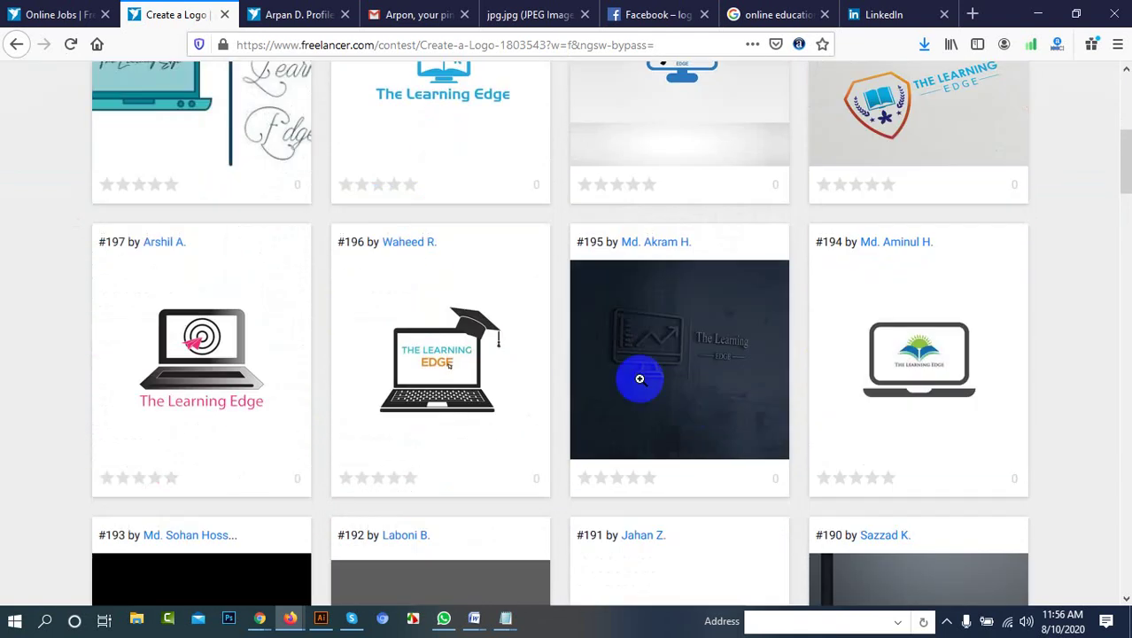
{"action": "scroll", "coordinate": [761, 395], "scroll_direction": "down", "scroll_amount": 9}
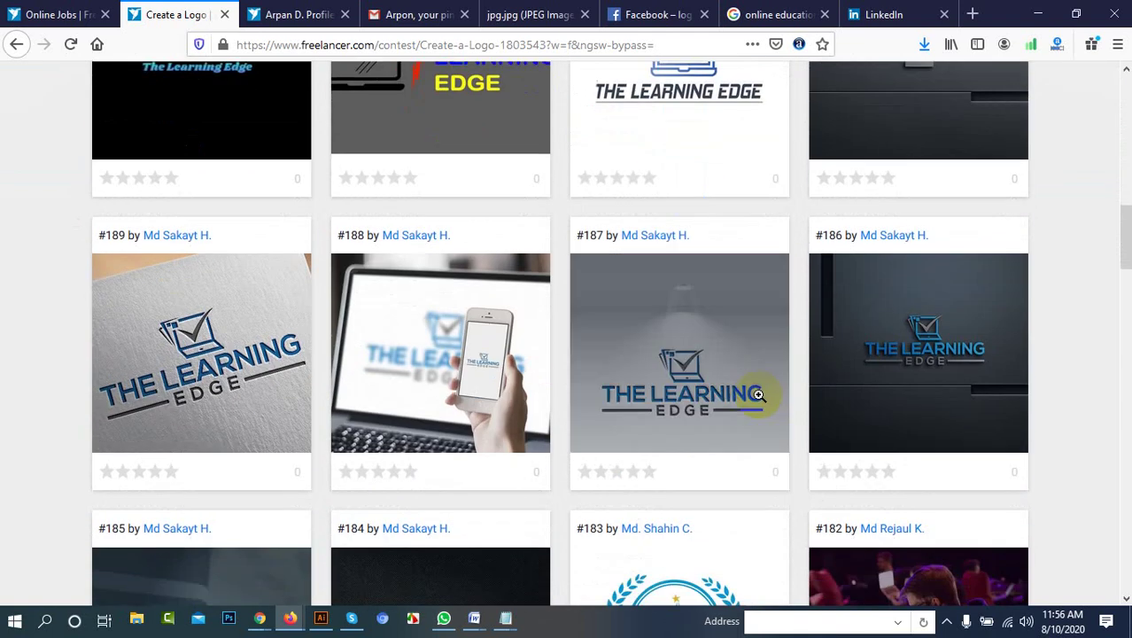
{"action": "scroll", "coordinate": [686, 393], "scroll_direction": "up", "scroll_amount": 8}
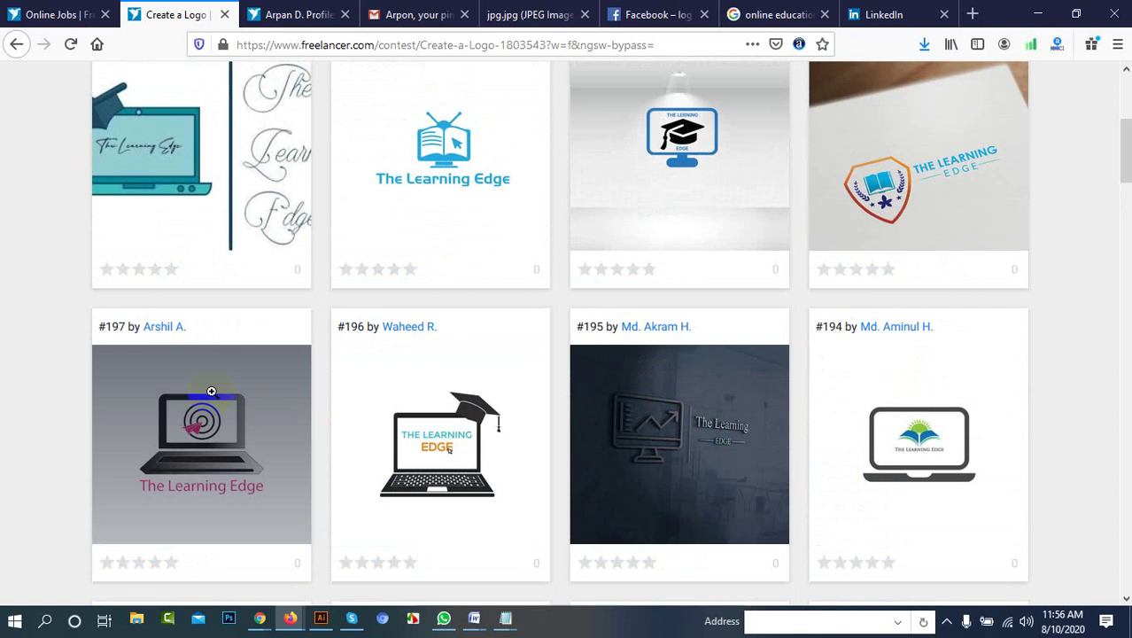
{"action": "scroll", "coordinate": [227, 271], "scroll_direction": "up", "scroll_amount": 5}
{"action": "scroll", "coordinate": [260, 392], "scroll_direction": "down", "scroll_amount": 2}
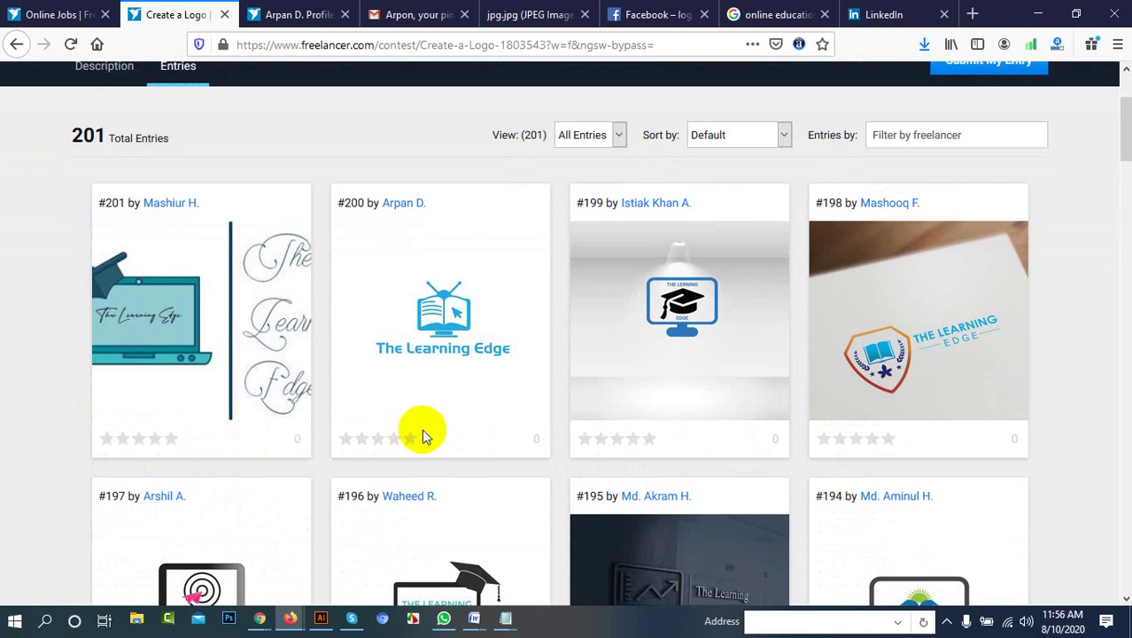
{"action": "scroll", "coordinate": [584, 301], "scroll_direction": "up", "scroll_amount": 2}
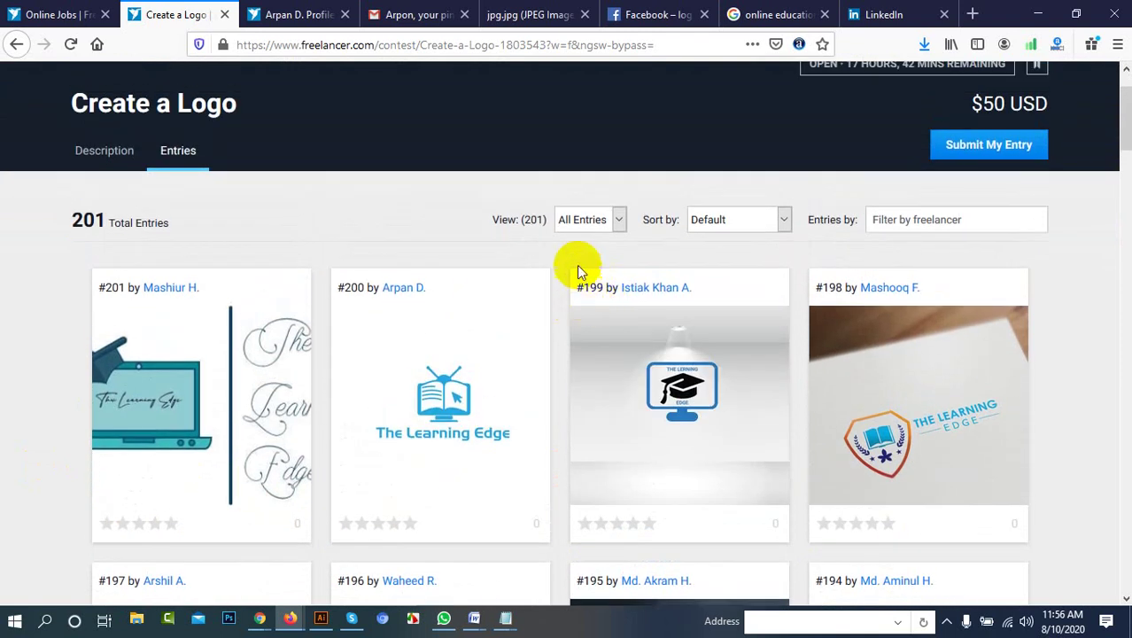
Filter the contest entries to My Entries to show only the account's own submission
{"action": "left_click", "coordinate": [619, 220]}
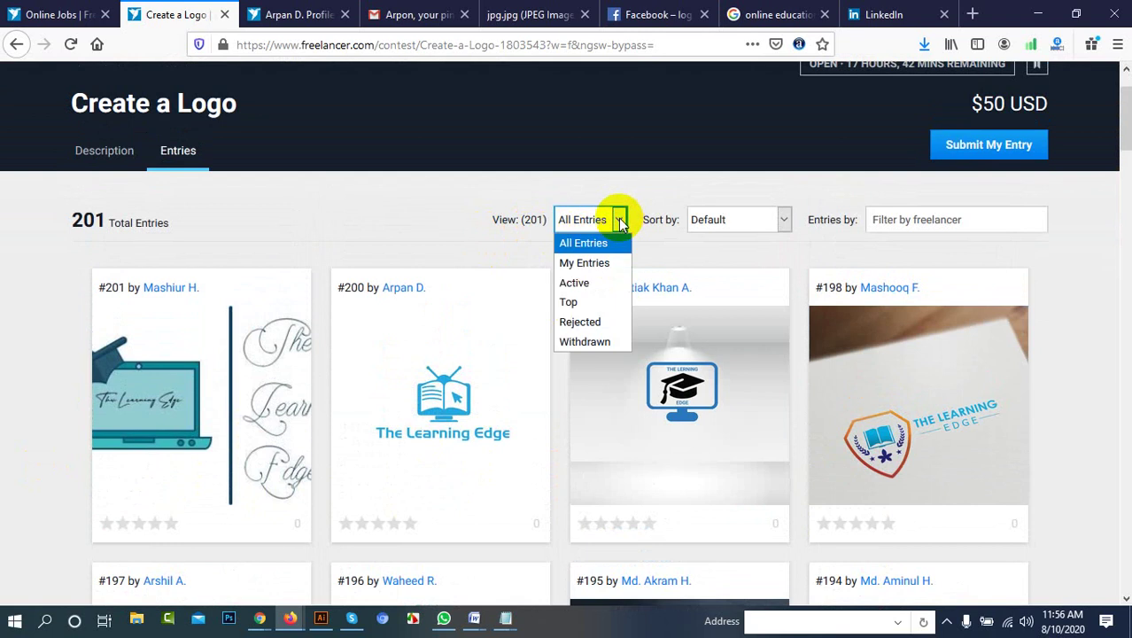
{"action": "left_click", "coordinate": [585, 263]}
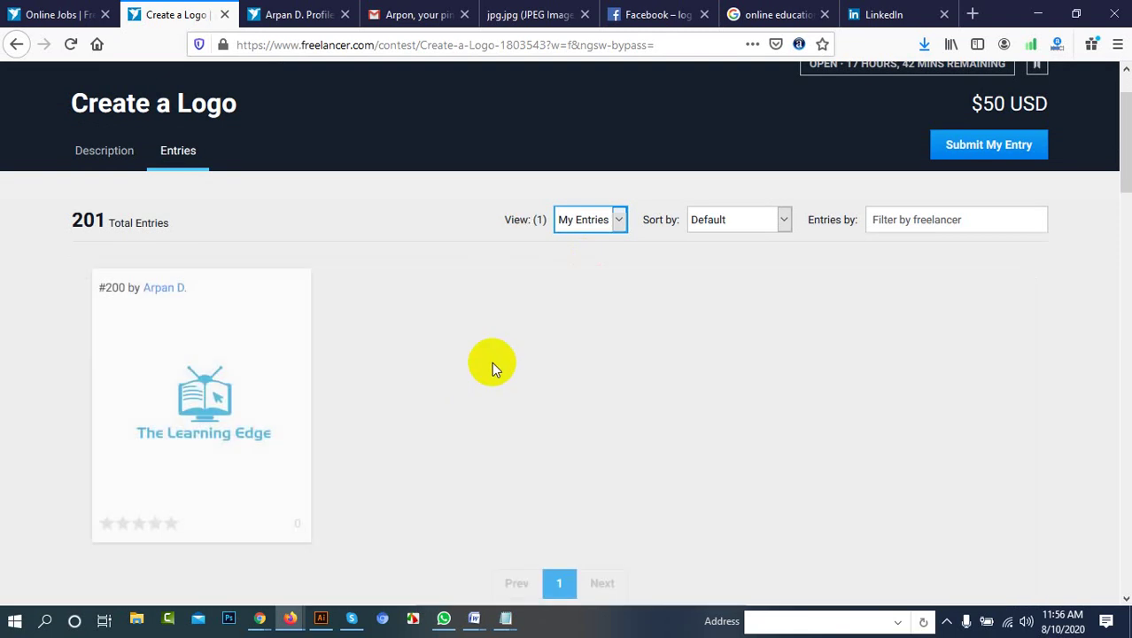
{"action": "mouse_move", "coordinate": [148, 369]}
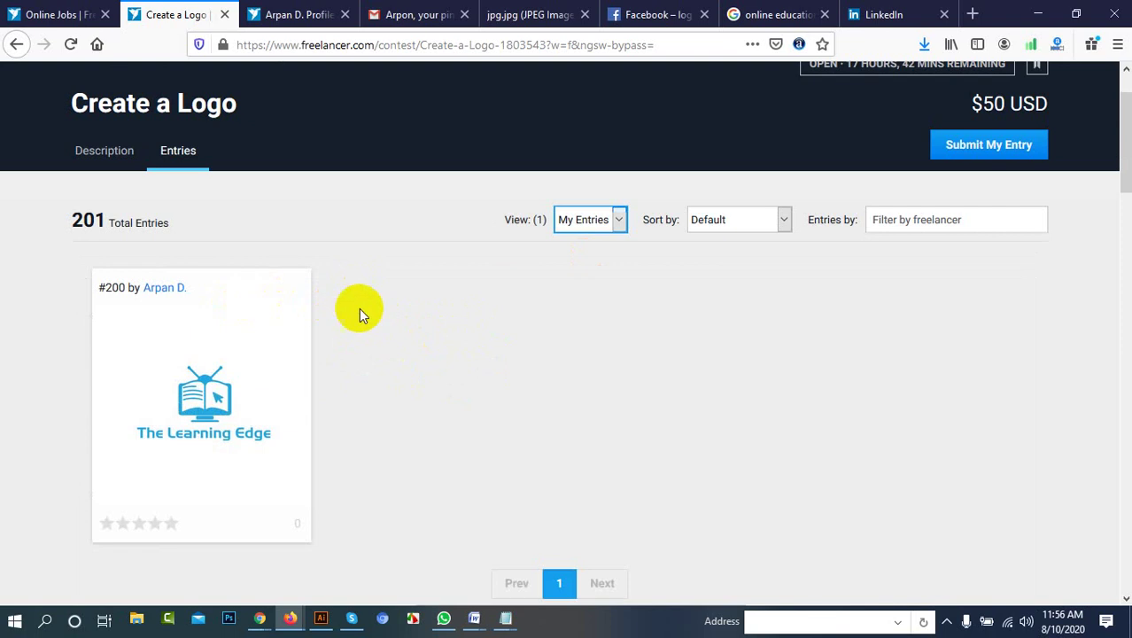
Filter the contest entries to Active and look through the active logo submissions
{"action": "left_click", "coordinate": [622, 226]}
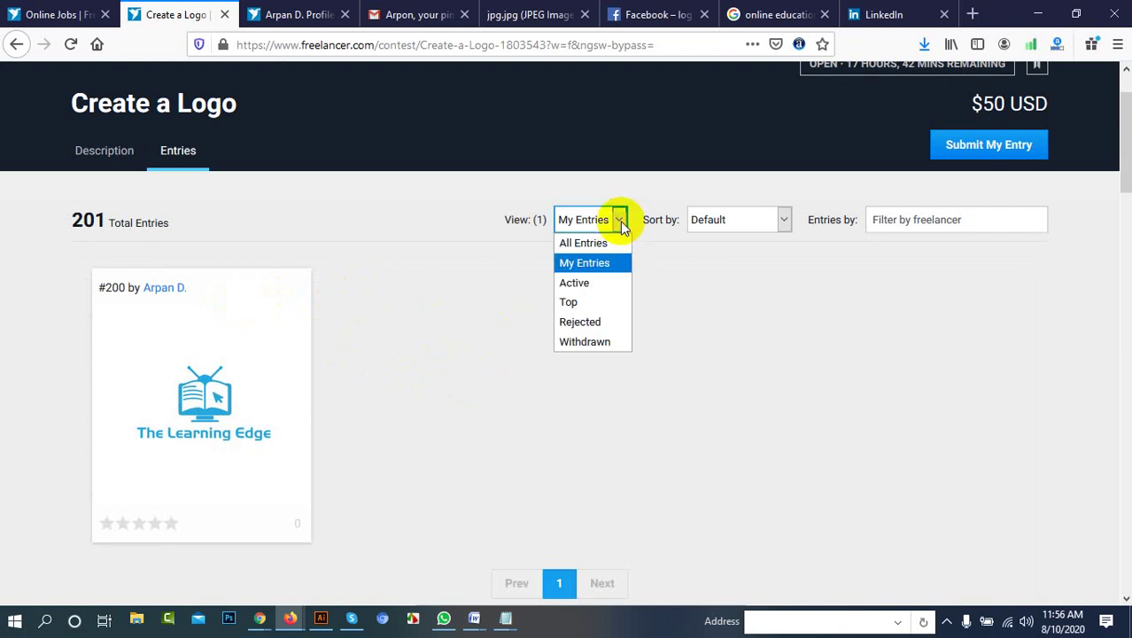
{"action": "left_click", "coordinate": [577, 283]}
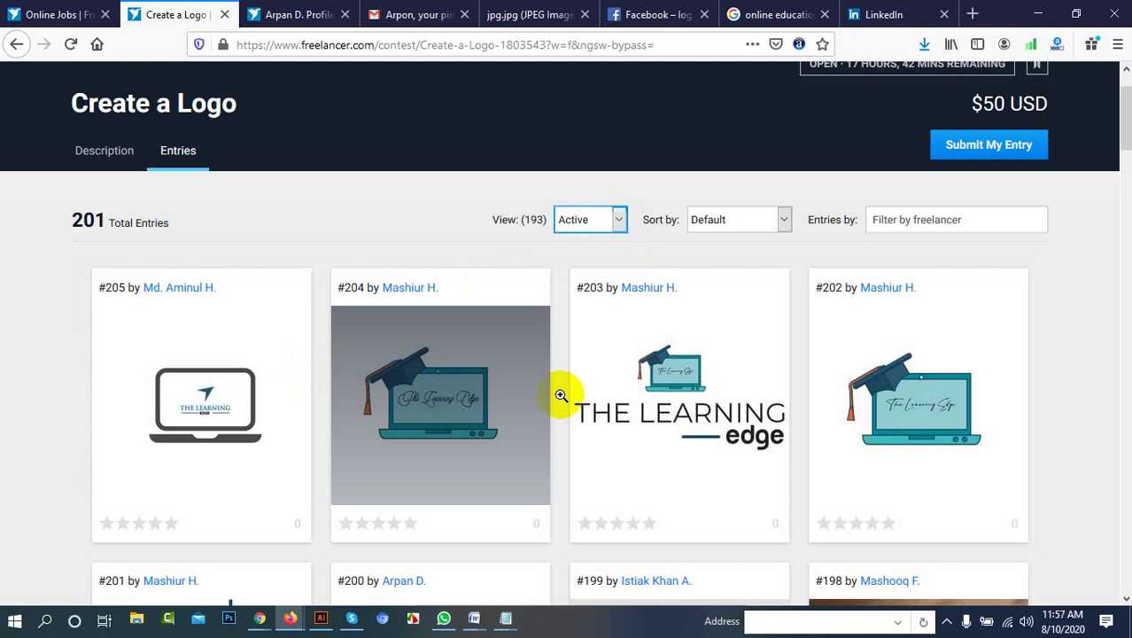
{"action": "scroll", "coordinate": [577, 369], "scroll_direction": "down", "scroll_amount": 4}
{"action": "scroll", "coordinate": [578, 369], "scroll_direction": "down", "scroll_amount": 17}
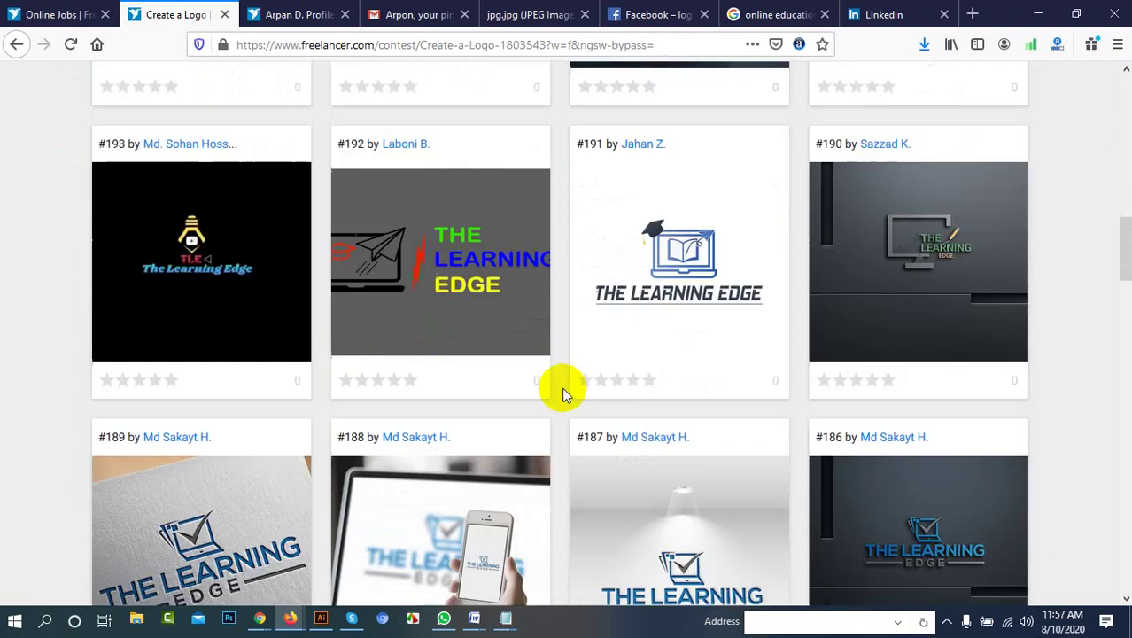
{"action": "scroll", "coordinate": [539, 319], "scroll_direction": "up", "scroll_amount": 18}
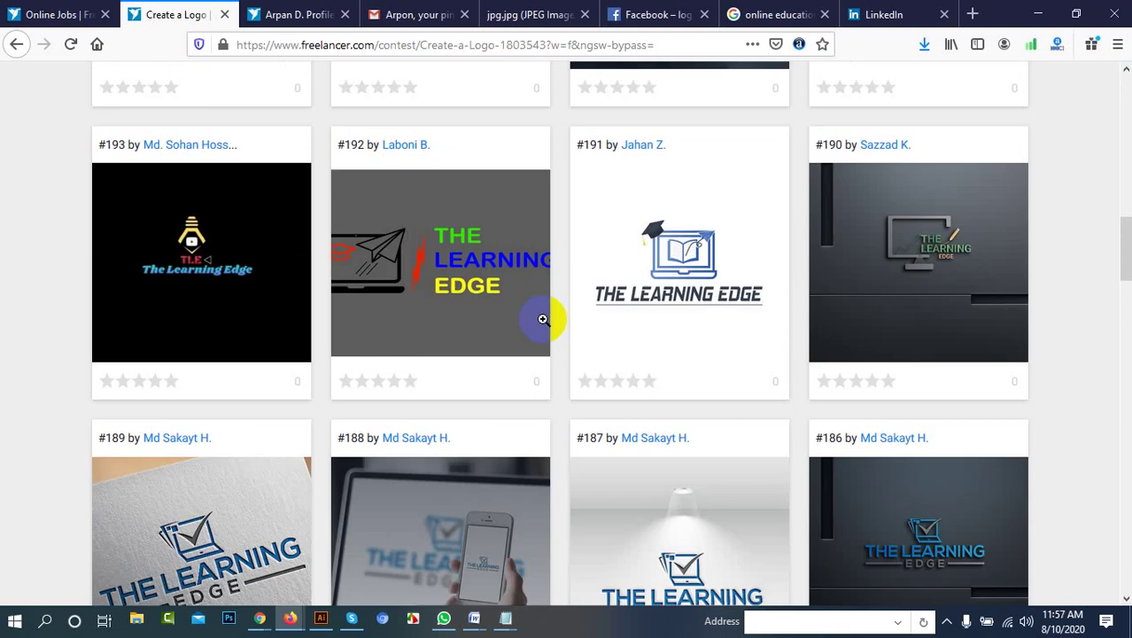
{"action": "scroll", "coordinate": [539, 292], "scroll_direction": "up", "scroll_amount": 3}
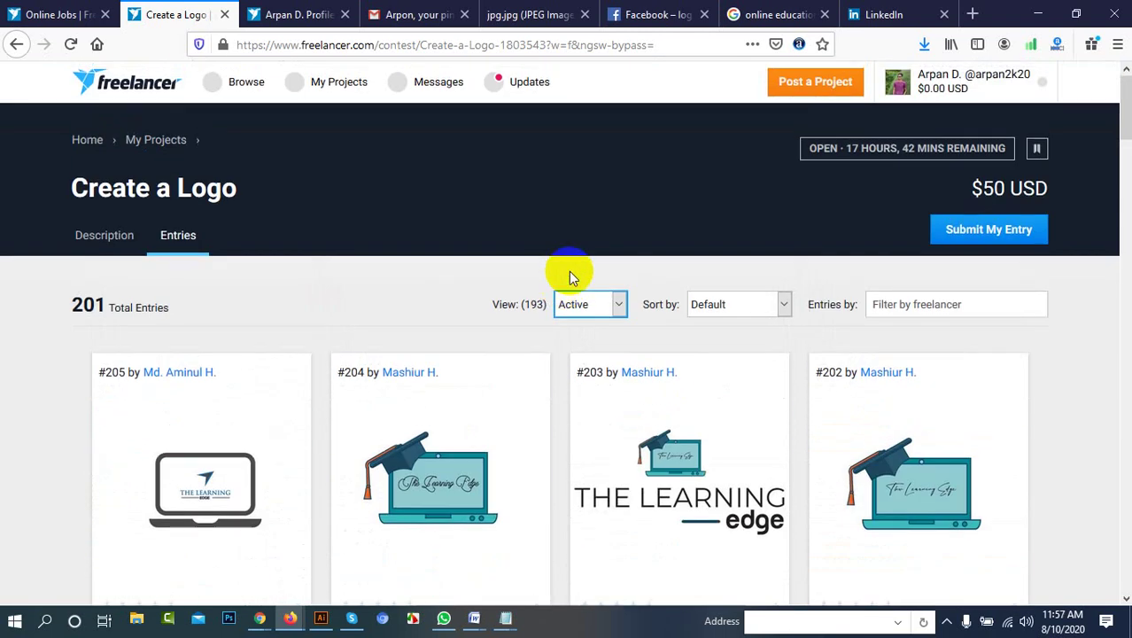
Filter the contest entries to Top and check the page for top-rated submissions
{"action": "left_click", "coordinate": [620, 305]}
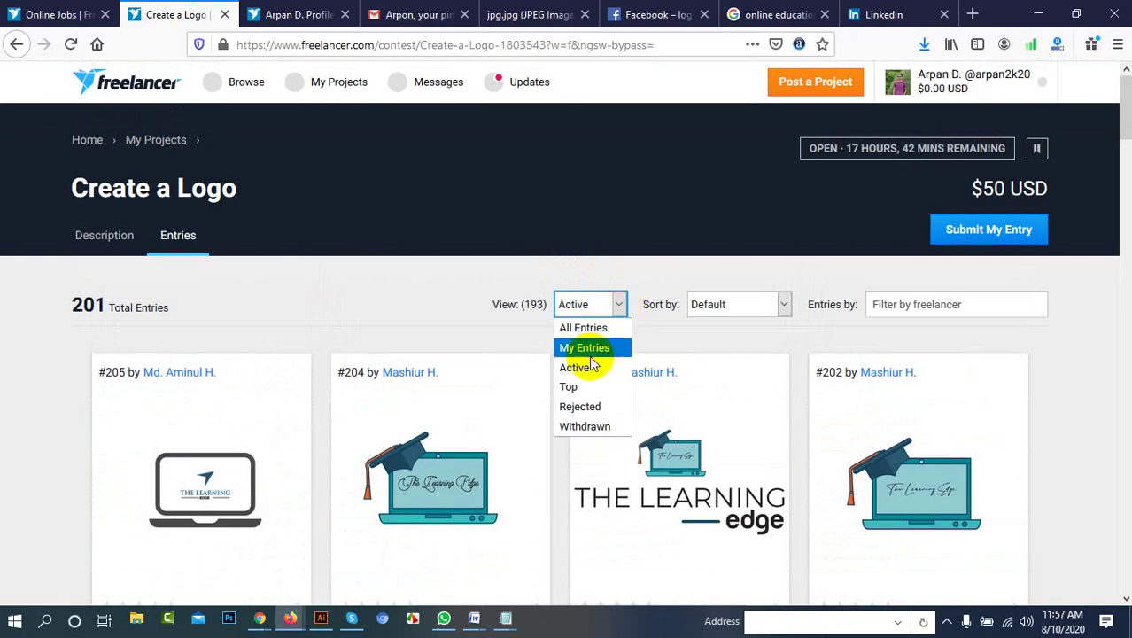
{"action": "left_click", "coordinate": [581, 385]}
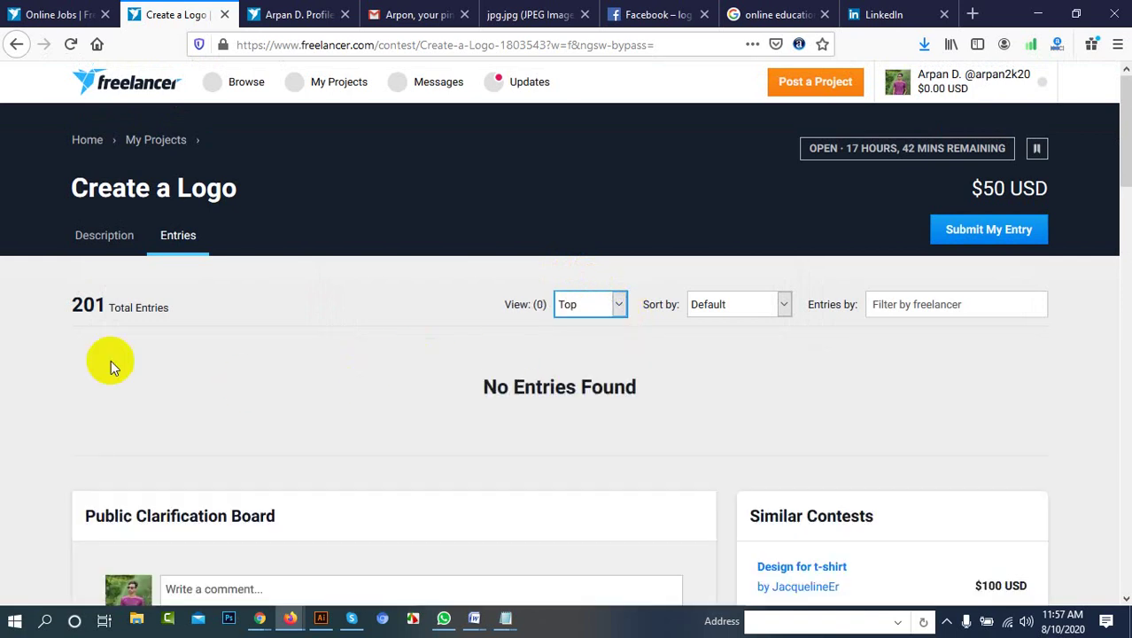
{"action": "scroll", "coordinate": [412, 416], "scroll_direction": "down", "scroll_amount": 3}
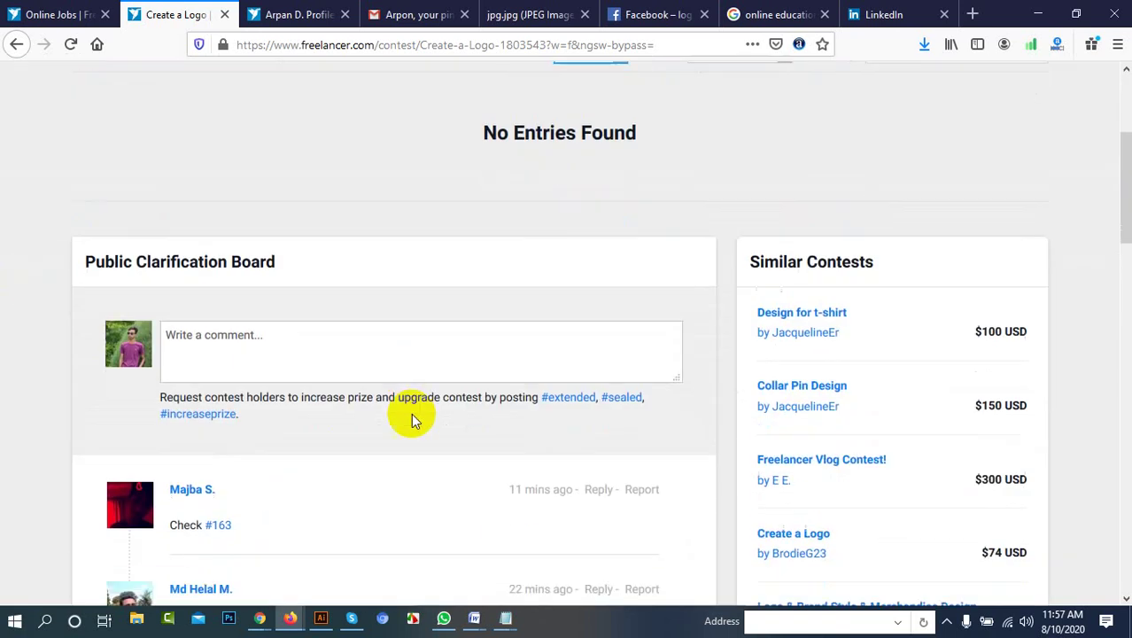
{"action": "scroll", "coordinate": [208, 364], "scroll_direction": "up", "scroll_amount": 2}
{"action": "scroll", "coordinate": [531, 347], "scroll_direction": "up", "scroll_amount": 1}
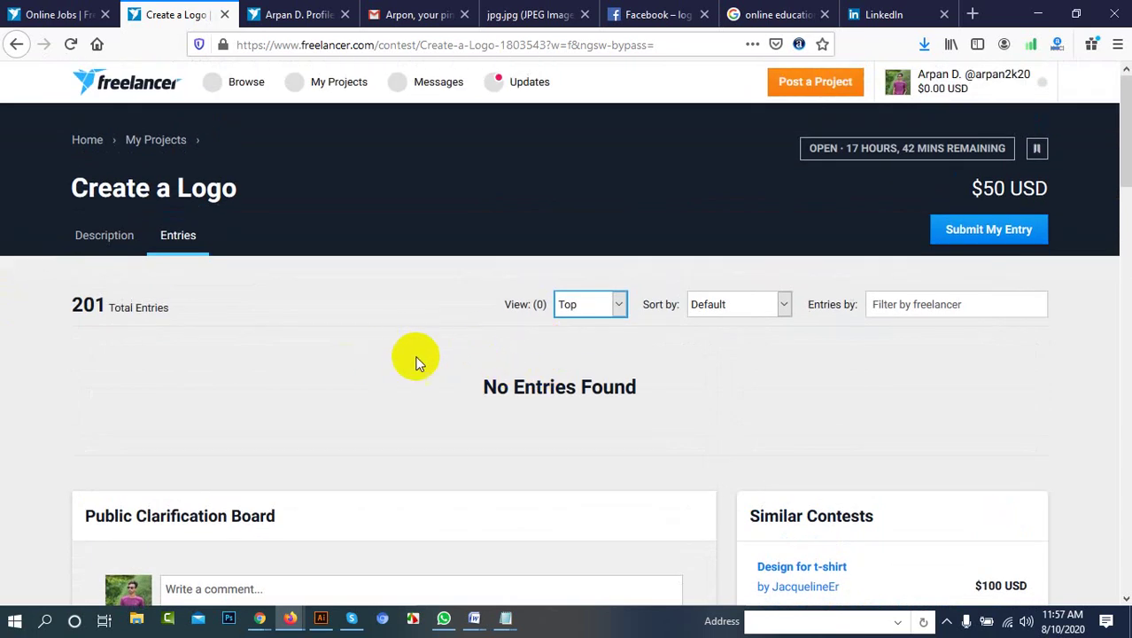
Check the contest's Rejected entries, and switch the filter to Withdrawn to view the withdrawn ones
{"action": "left_click", "coordinate": [622, 310]}
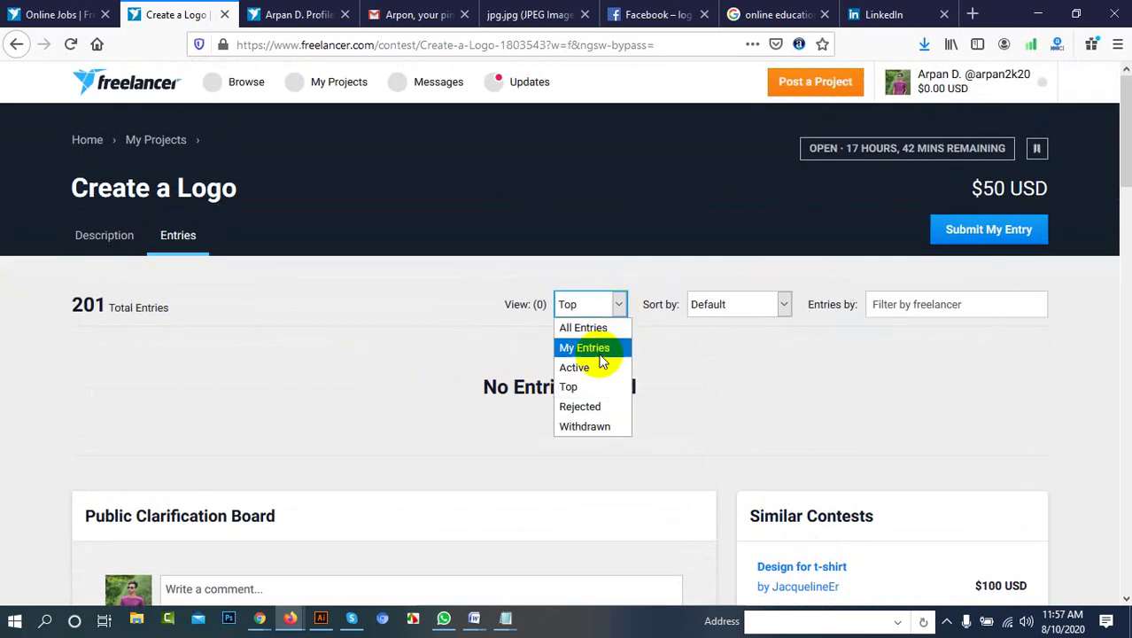
{"action": "left_click", "coordinate": [575, 407]}
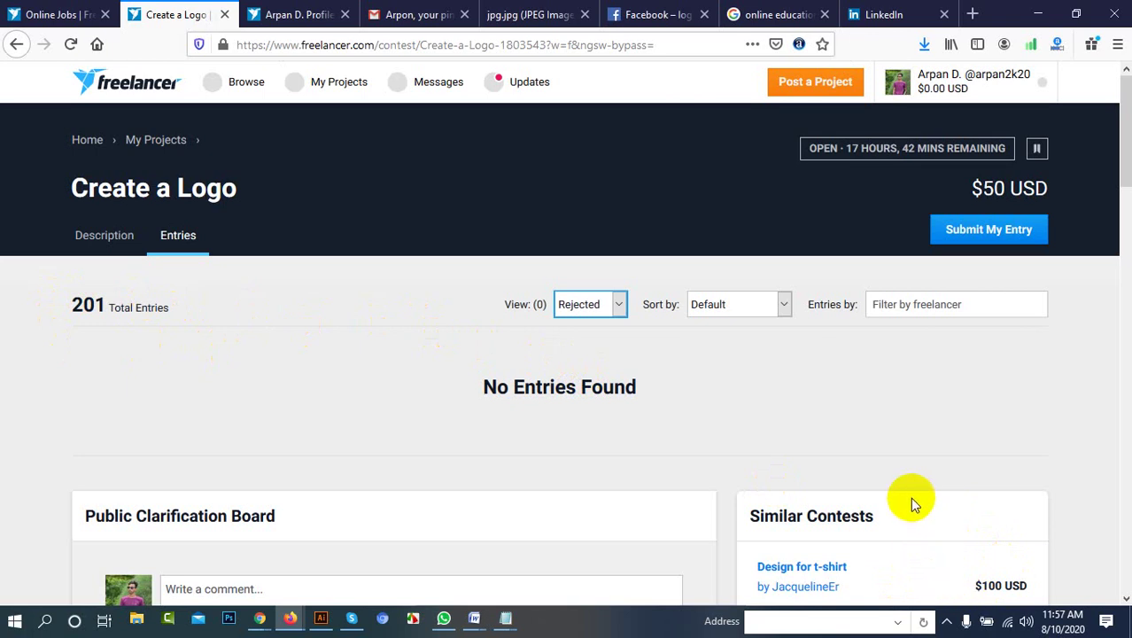
{"action": "left_click", "coordinate": [619, 304]}
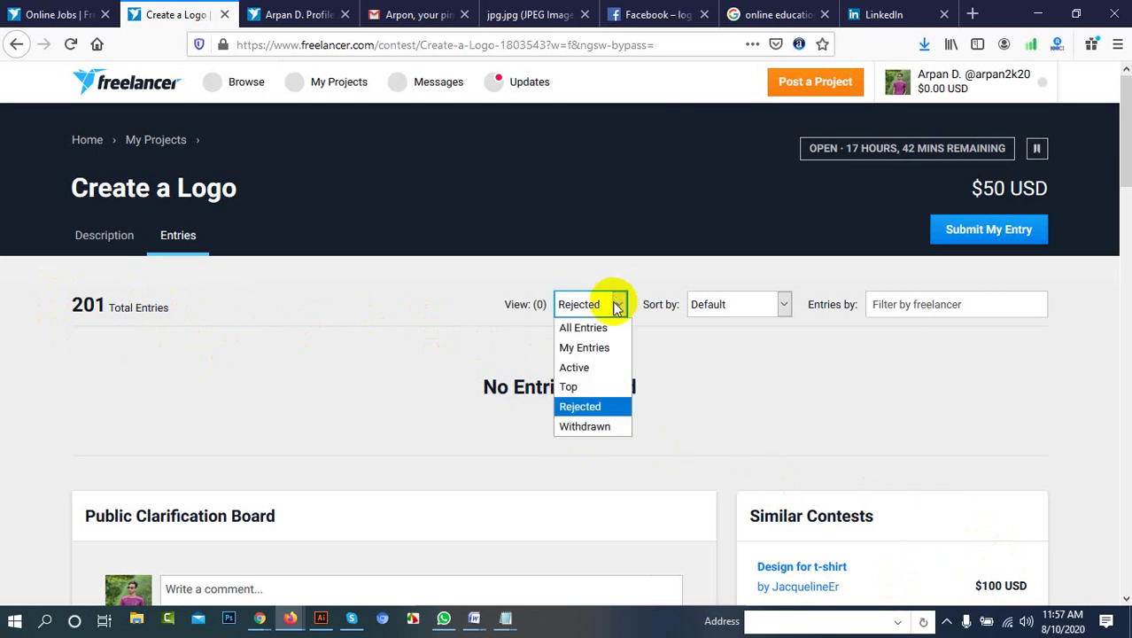
{"action": "left_click", "coordinate": [585, 426]}
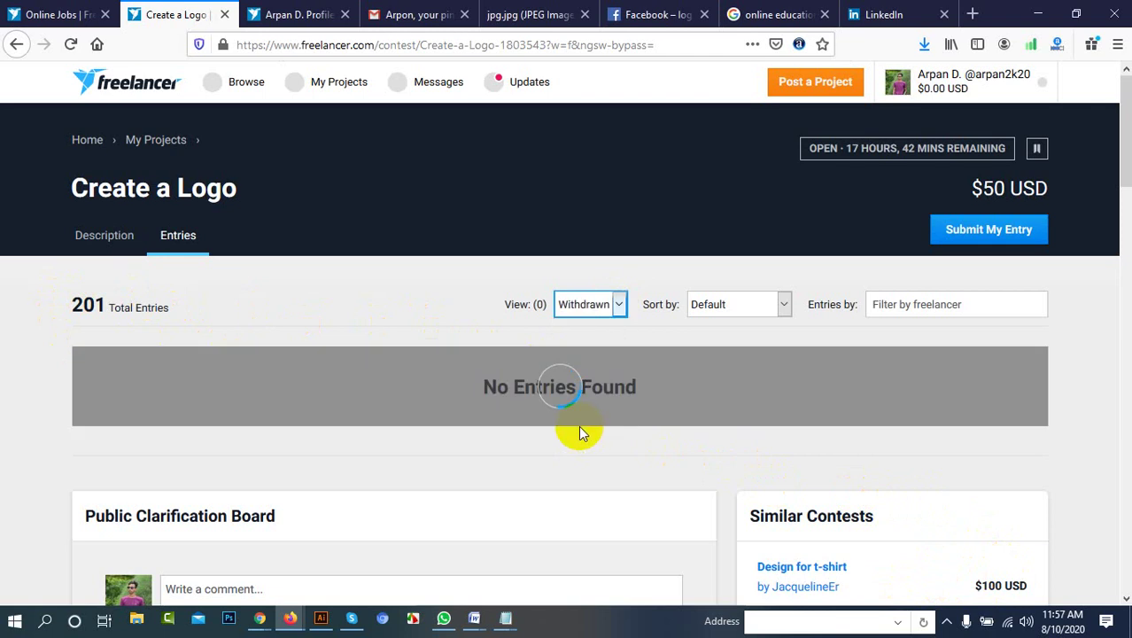
{"action": "scroll", "coordinate": [867, 422], "scroll_direction": "down", "scroll_amount": 7}
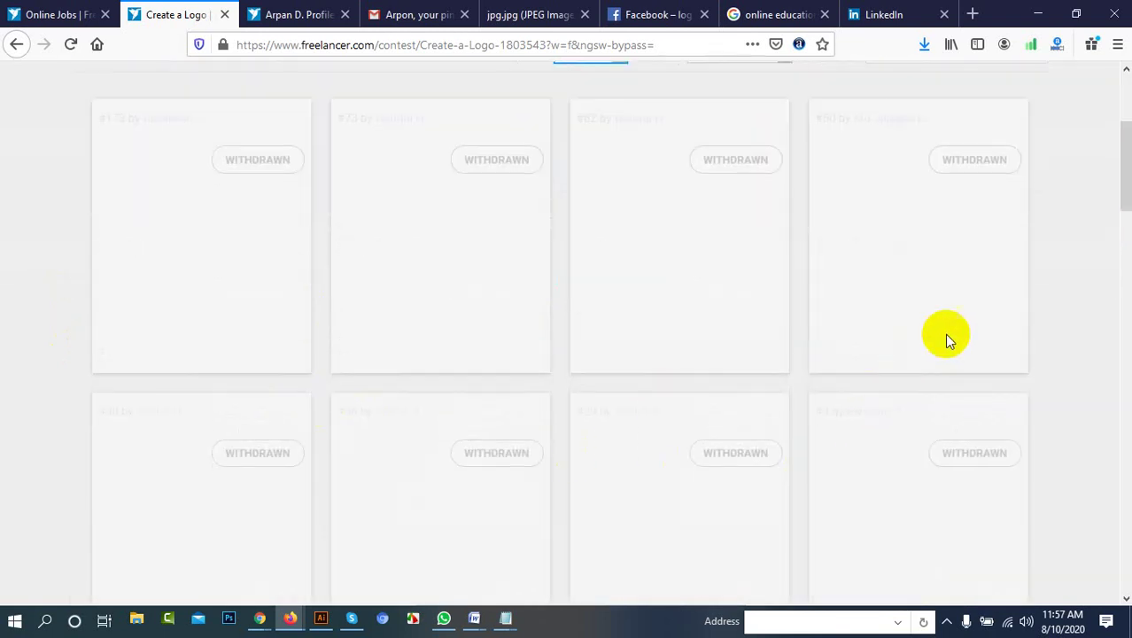
Look over the withdrawn entries of the Create a Logo contest and switch the view filter to All Entries
{"action": "scroll", "coordinate": [765, 351], "scroll_direction": "up", "scroll_amount": 3}
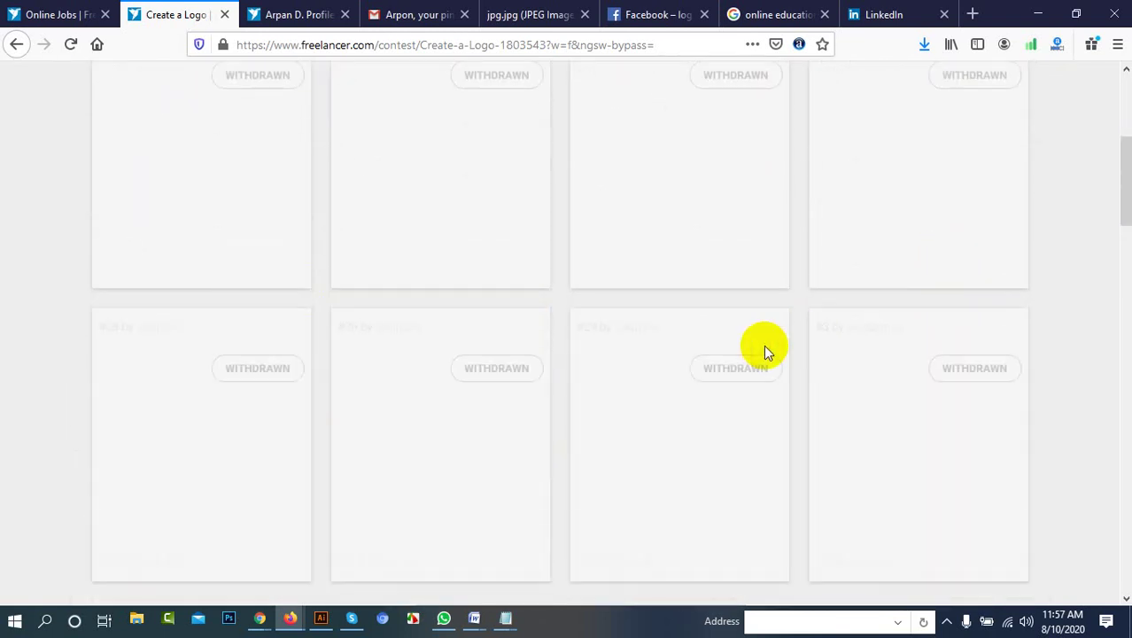
{"action": "scroll", "coordinate": [253, 334], "scroll_direction": "up", "scroll_amount": 5}
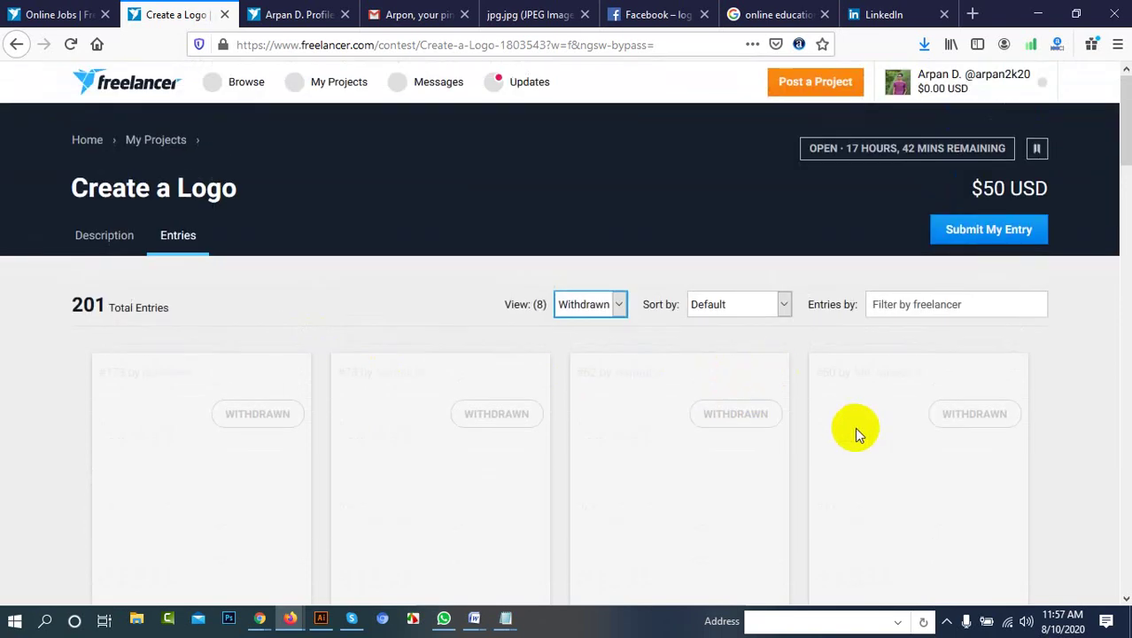
{"action": "scroll", "coordinate": [307, 448], "scroll_direction": "down", "scroll_amount": 2}
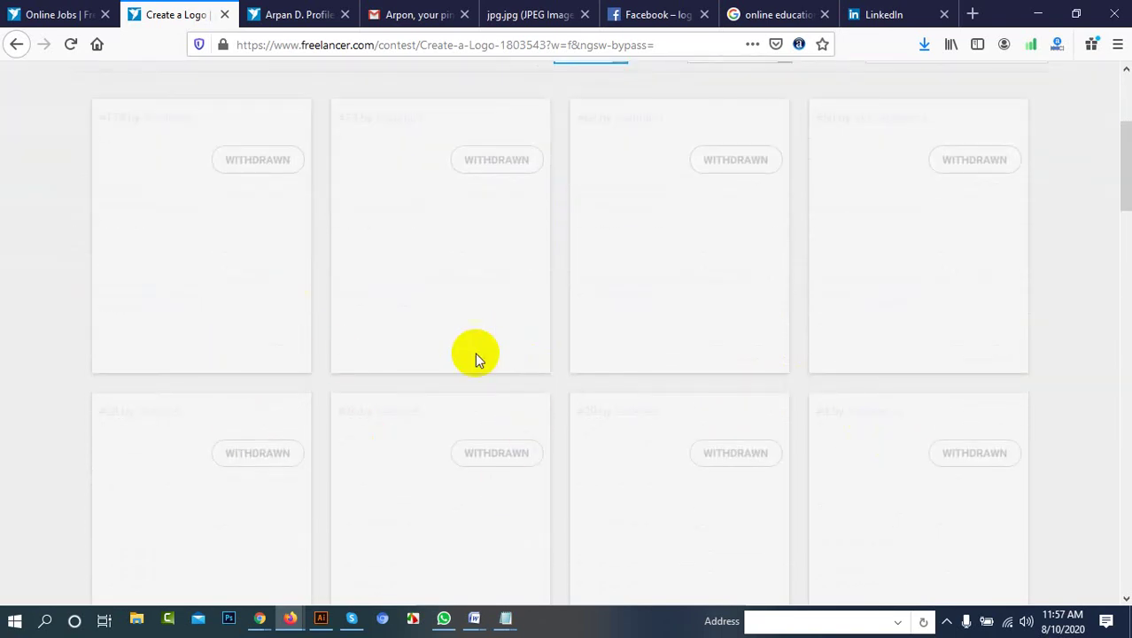
{"action": "scroll", "coordinate": [631, 151], "scroll_direction": "up", "scroll_amount": 1}
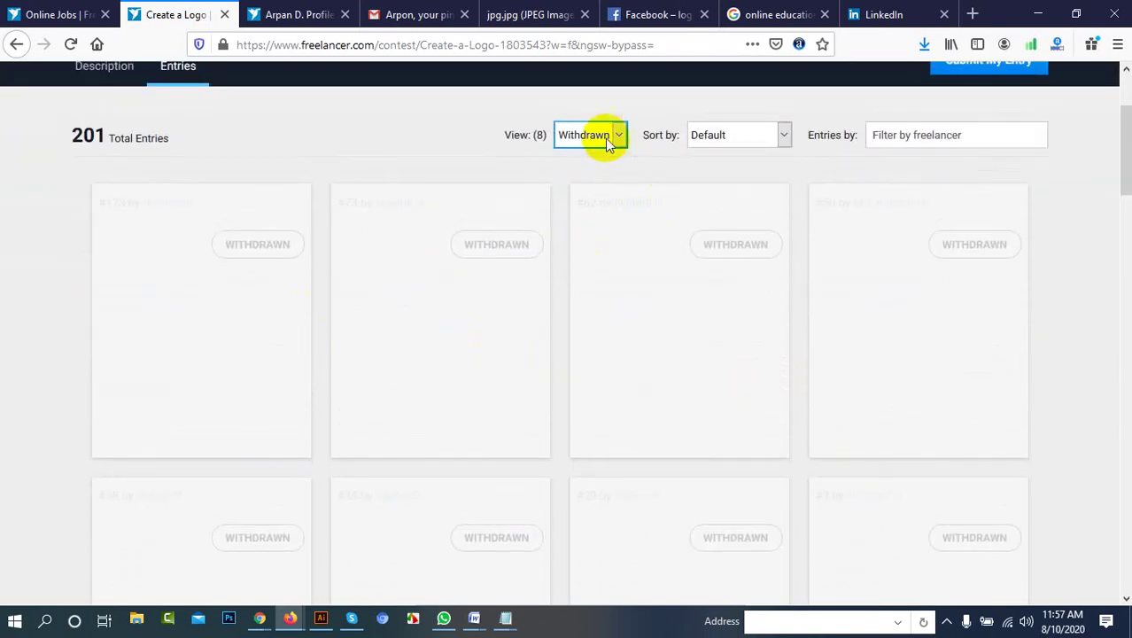
{"action": "left_click", "coordinate": [620, 135]}
{"action": "left_click", "coordinate": [607, 157]}
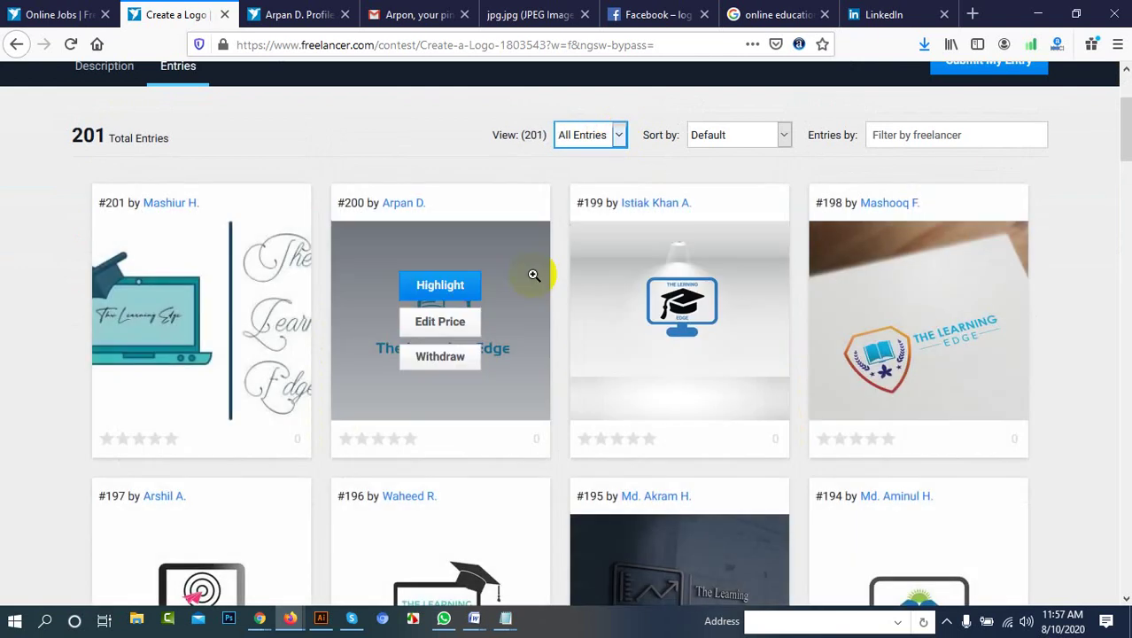
Look through the logo designs submitted to the Create a Logo contest
{"action": "scroll", "coordinate": [576, 276], "scroll_direction": "up", "scroll_amount": 2}
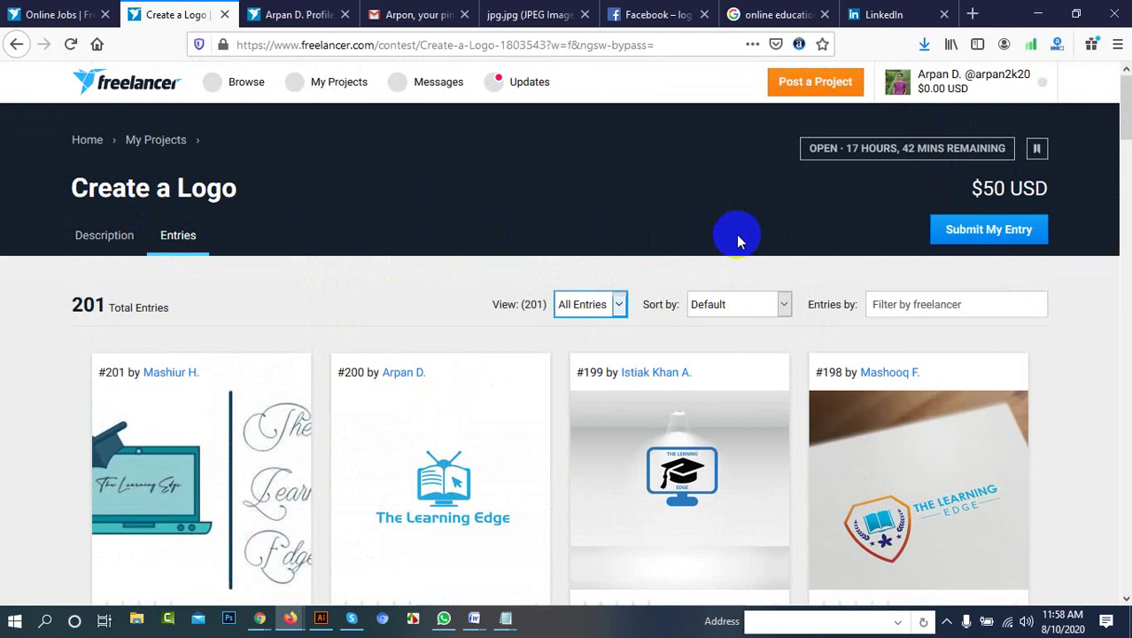
{"action": "scroll", "coordinate": [736, 236], "scroll_direction": "down", "scroll_amount": 1}
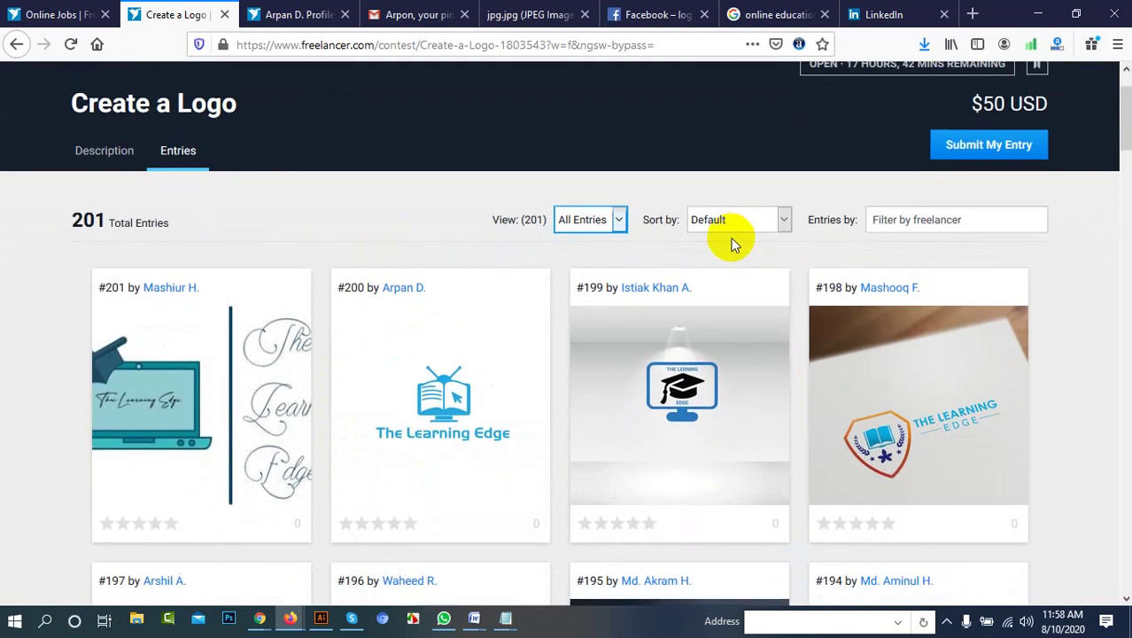
{"action": "scroll", "coordinate": [732, 244], "scroll_direction": "down", "scroll_amount": 4}
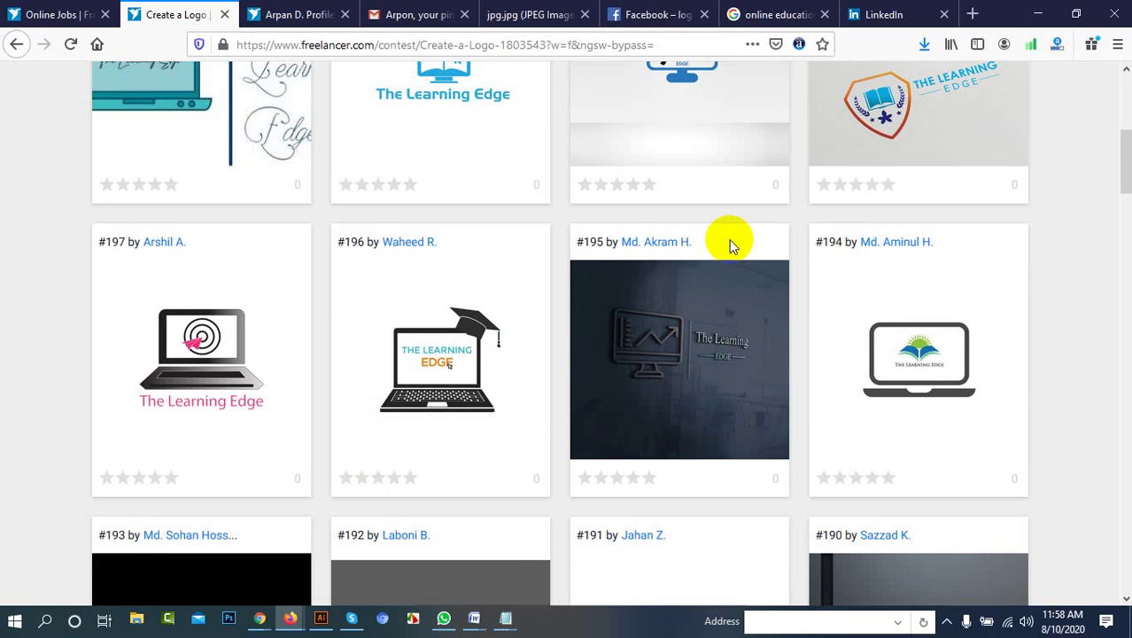
{"action": "scroll", "coordinate": [729, 241], "scroll_direction": "down", "scroll_amount": 3}
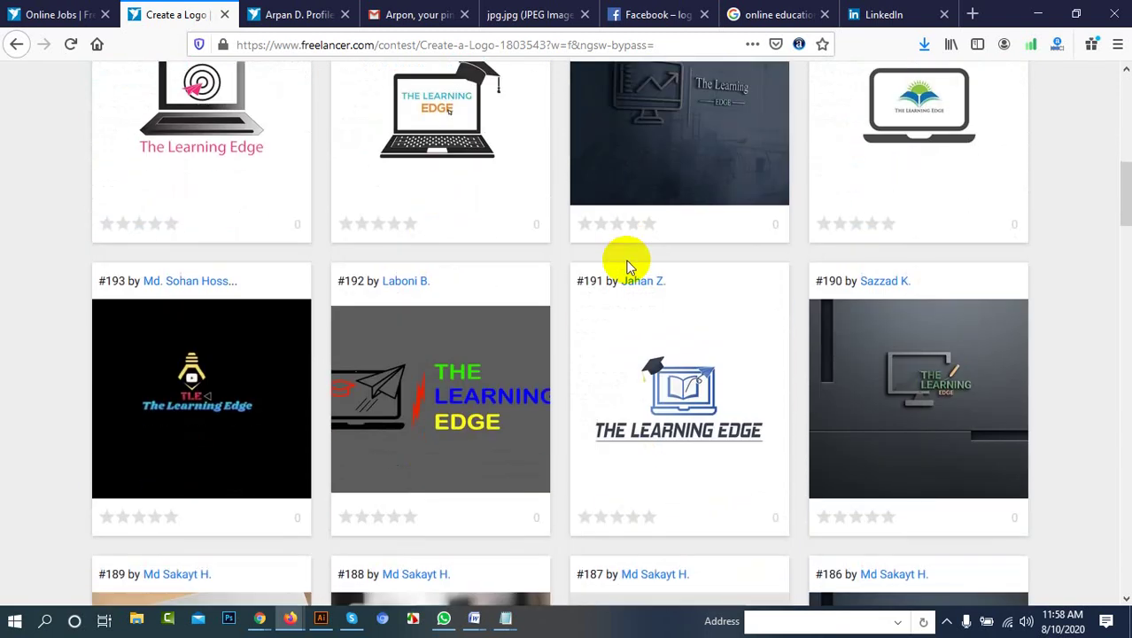
{"action": "scroll", "coordinate": [626, 263], "scroll_direction": "down", "scroll_amount": 4}
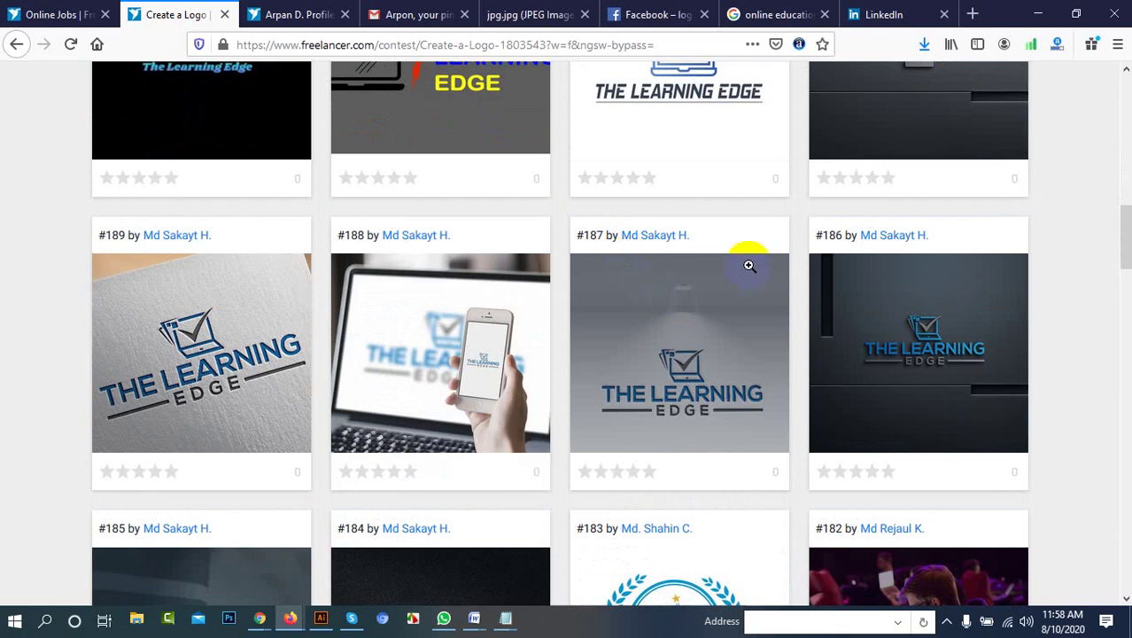
{"action": "scroll", "coordinate": [519, 346], "scroll_direction": "down", "scroll_amount": 4}
{"action": "scroll", "coordinate": [521, 346], "scroll_direction": "up", "scroll_amount": 15}
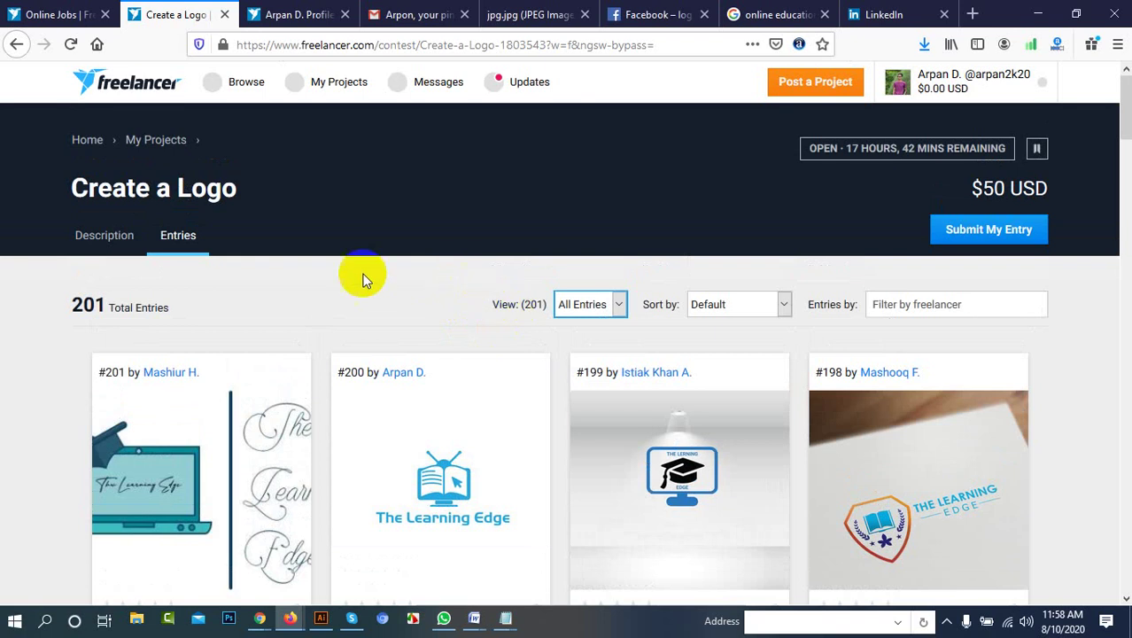
Check the Create a Logo contest's description and its listing in the contest search results
{"action": "left_click", "coordinate": [108, 239]}
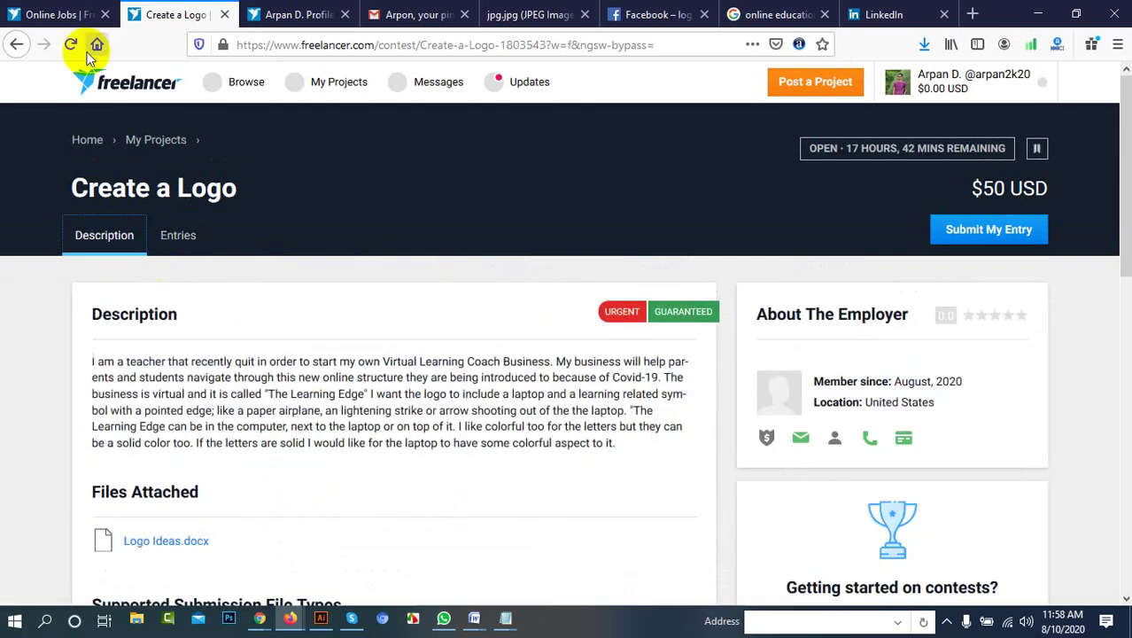
{"action": "left_click", "coordinate": [49, 15]}
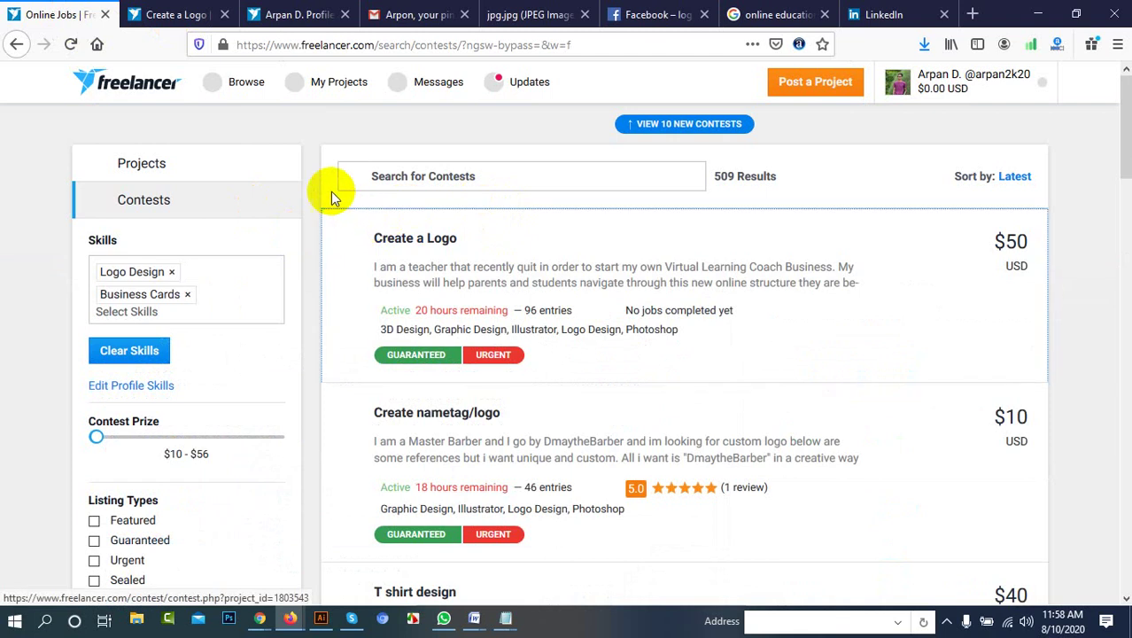
{"action": "left_click", "coordinate": [176, 14]}
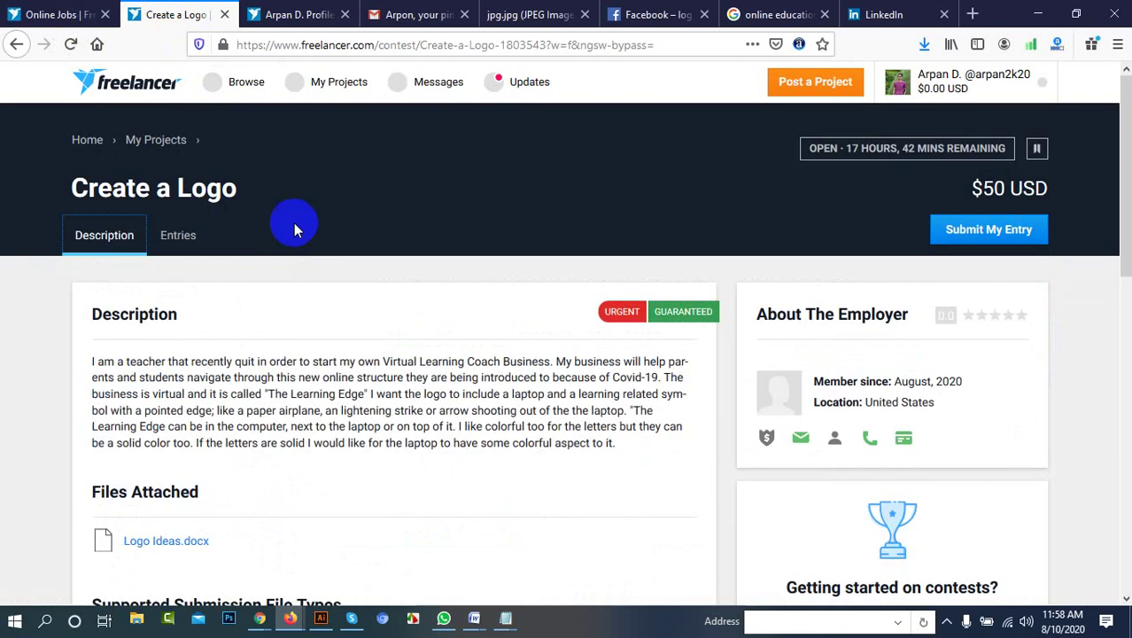
Reopen the Create a Logo contest's entries and examine entry #200 alongside the neighbouring submissions
{"action": "left_click", "coordinate": [180, 236]}
{"action": "mouse_move", "coordinate": [462, 493]}
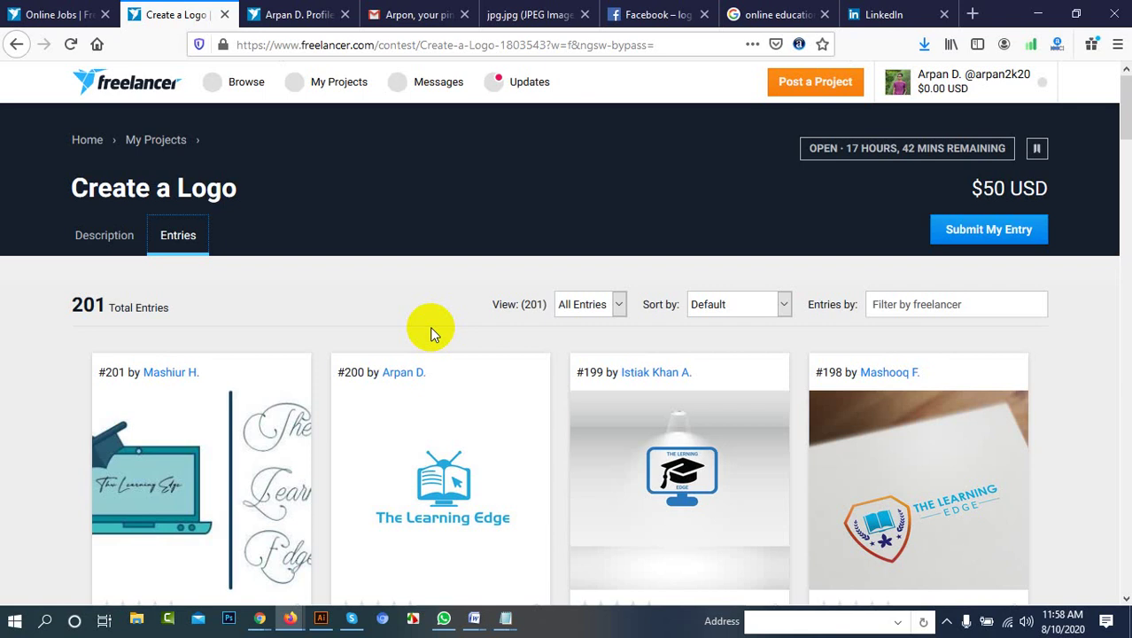
{"action": "mouse_move", "coordinate": [496, 470]}
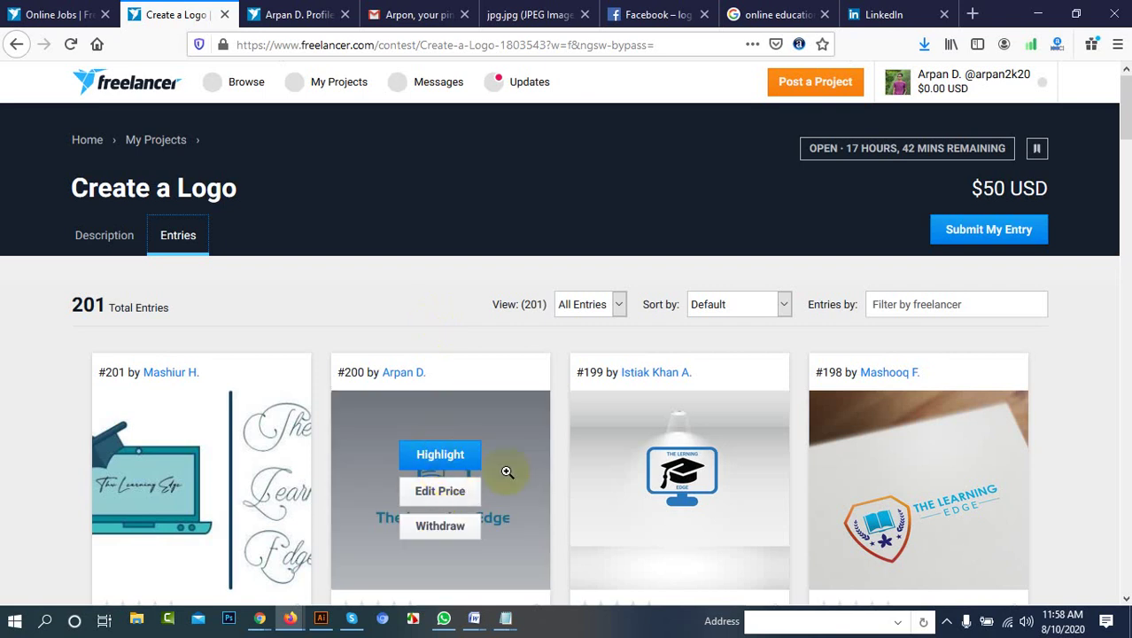
{"action": "scroll", "coordinate": [521, 462], "scroll_direction": "down", "scroll_amount": 2}
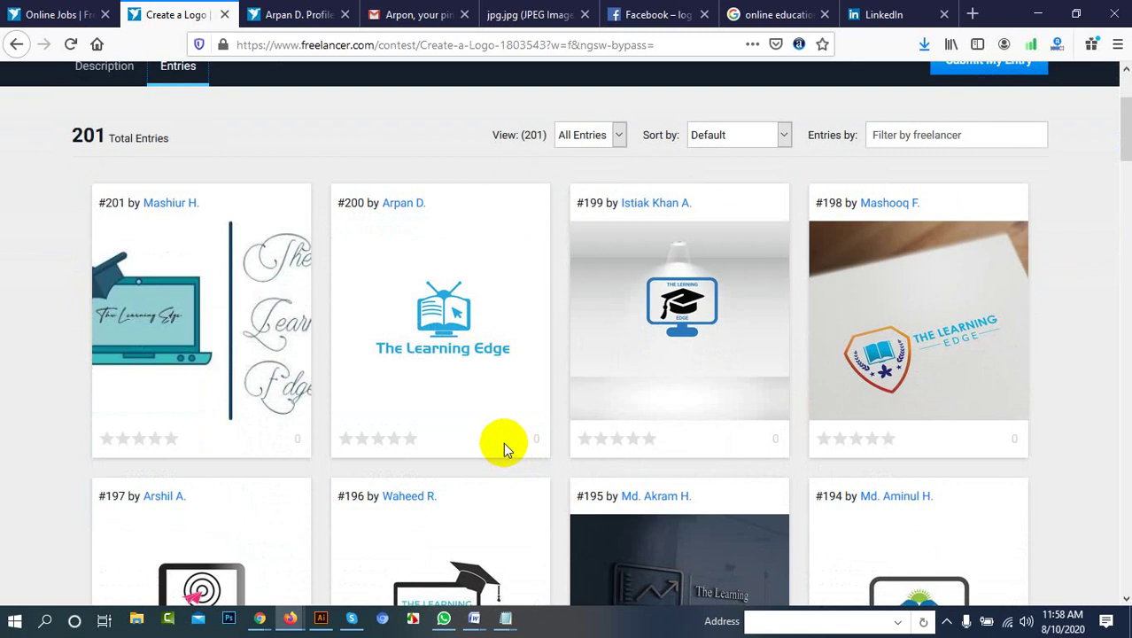
{"action": "scroll", "coordinate": [480, 400], "scroll_direction": "down", "scroll_amount": 3}
{"action": "scroll", "coordinate": [473, 312], "scroll_direction": "up", "scroll_amount": 1}
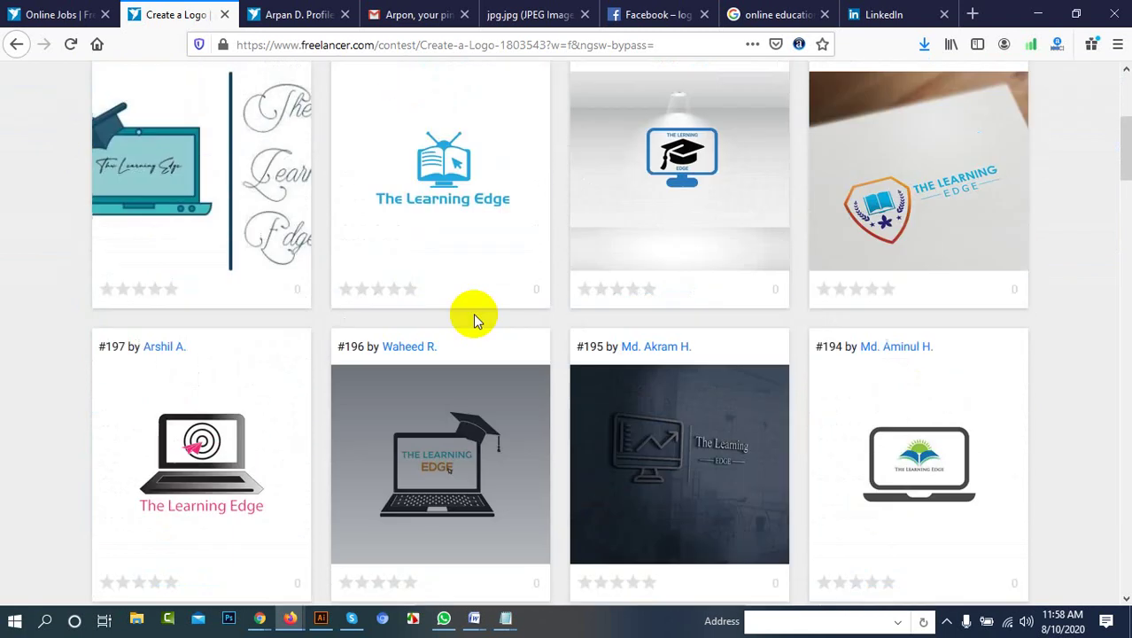
{"action": "scroll", "coordinate": [473, 313], "scroll_direction": "up", "scroll_amount": 2}
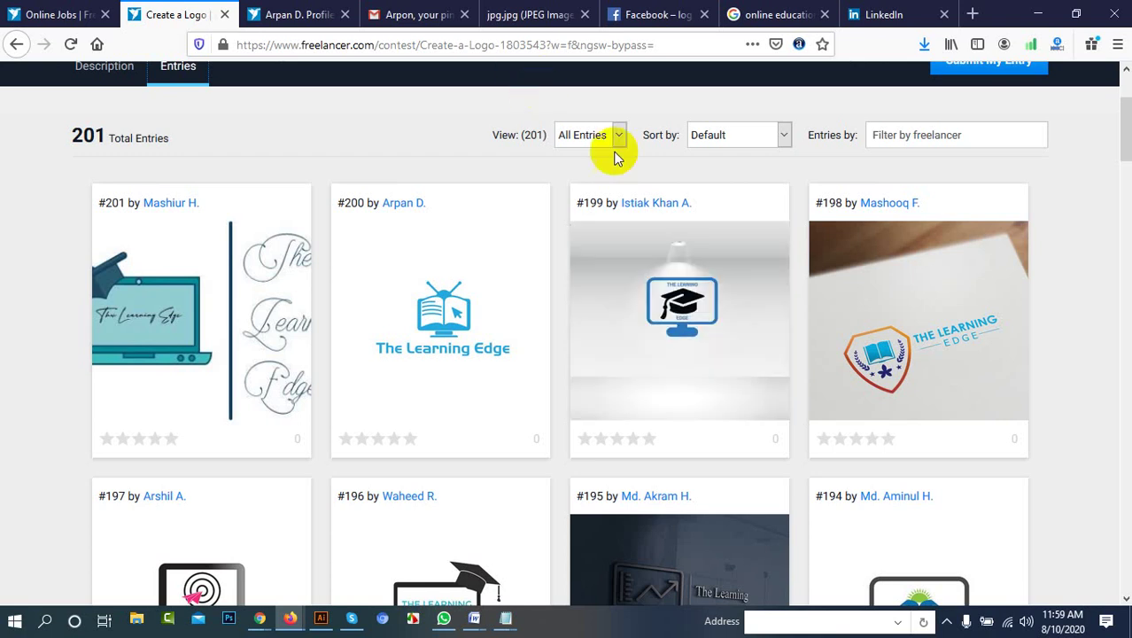
{"action": "scroll", "coordinate": [879, 175], "scroll_direction": "up", "scroll_amount": 2}
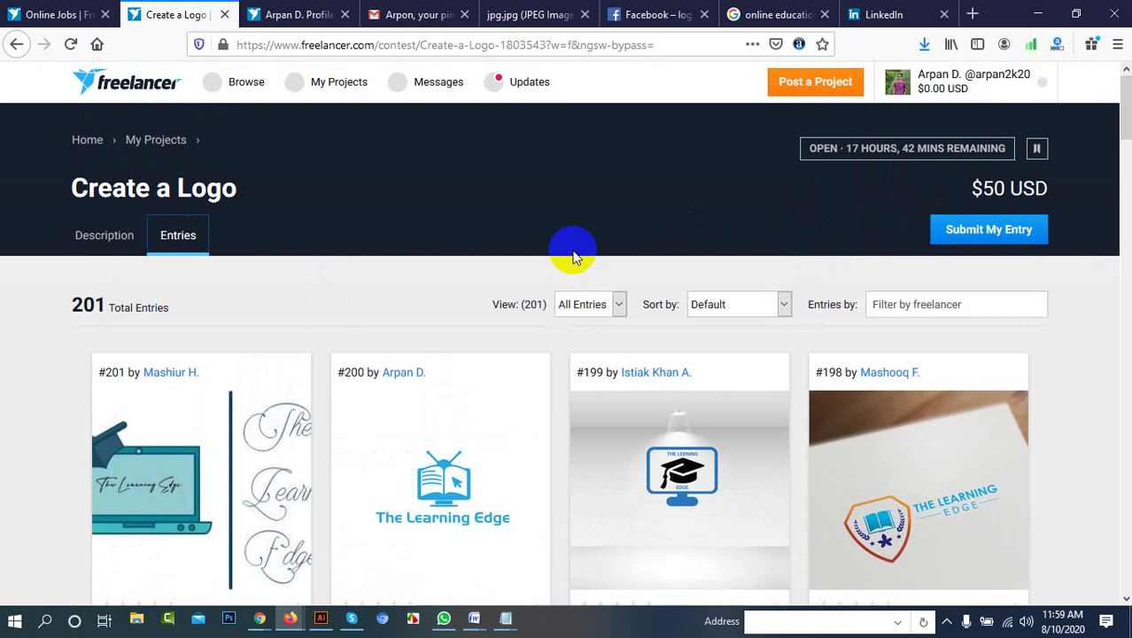
Open the listing of available contests to enter
{"action": "left_click", "coordinate": [236, 82]}
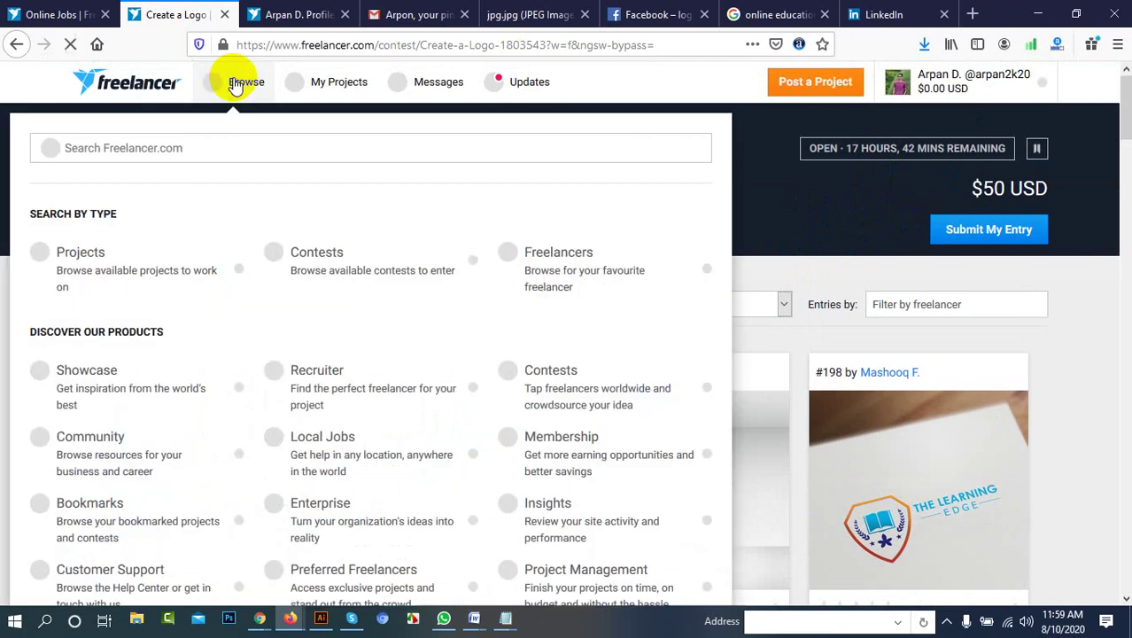
{"action": "left_click", "coordinate": [548, 111]}
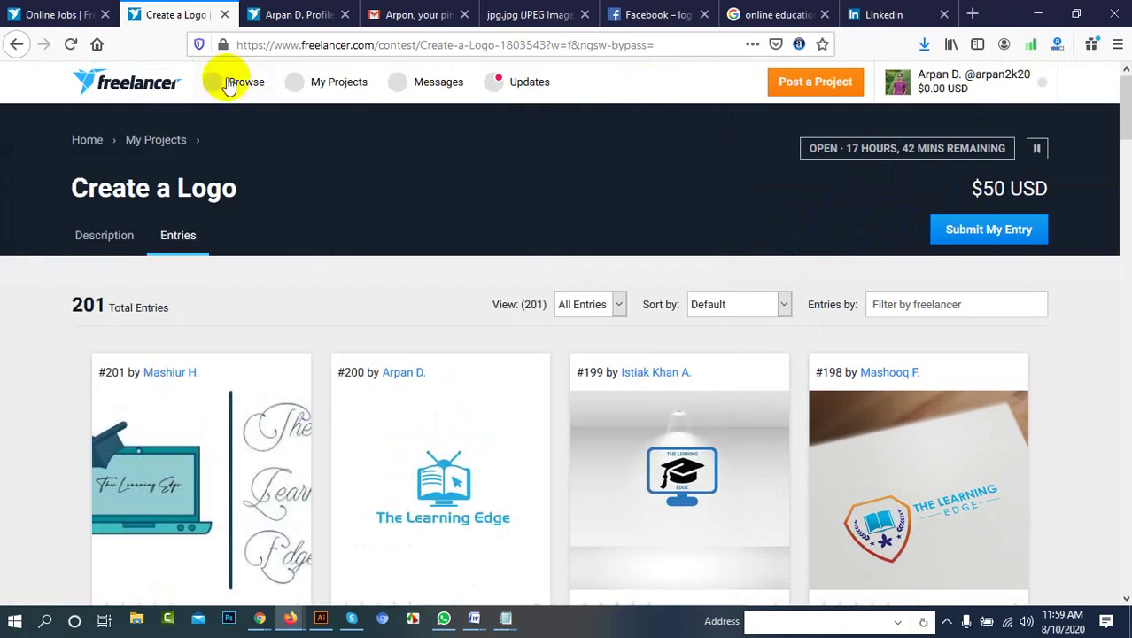
{"action": "left_click", "coordinate": [225, 78]}
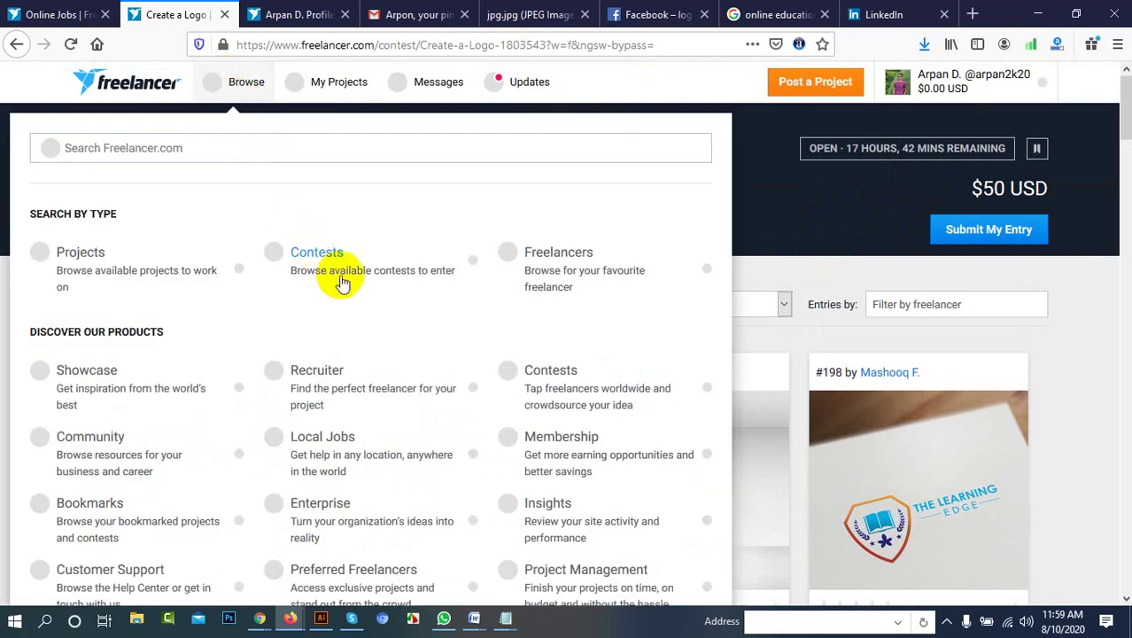
{"action": "left_click", "coordinate": [314, 254]}
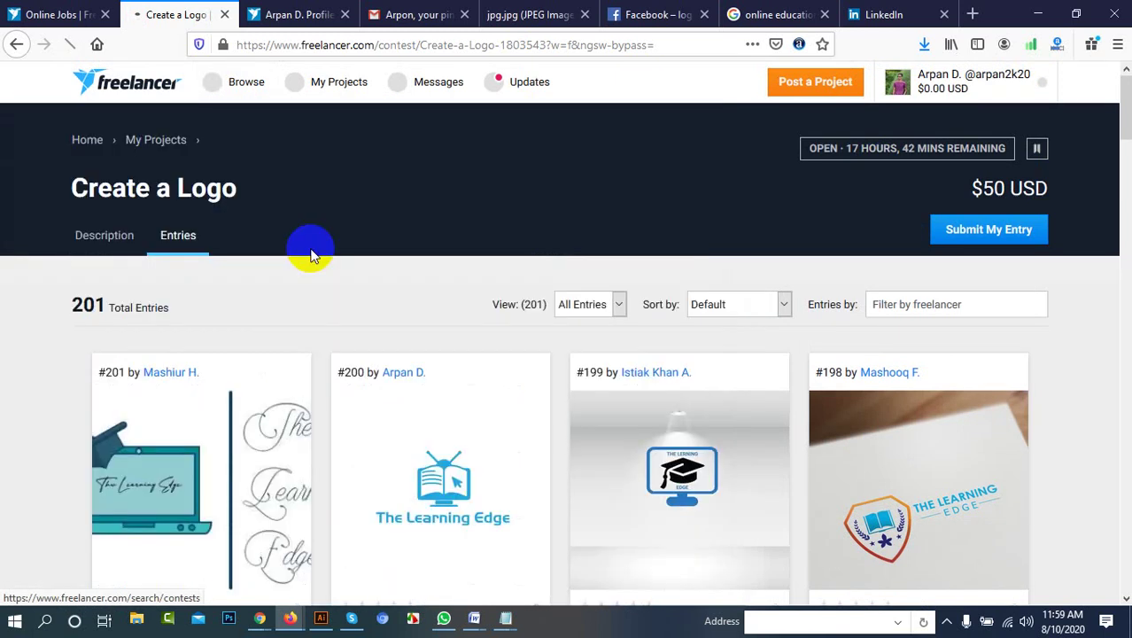
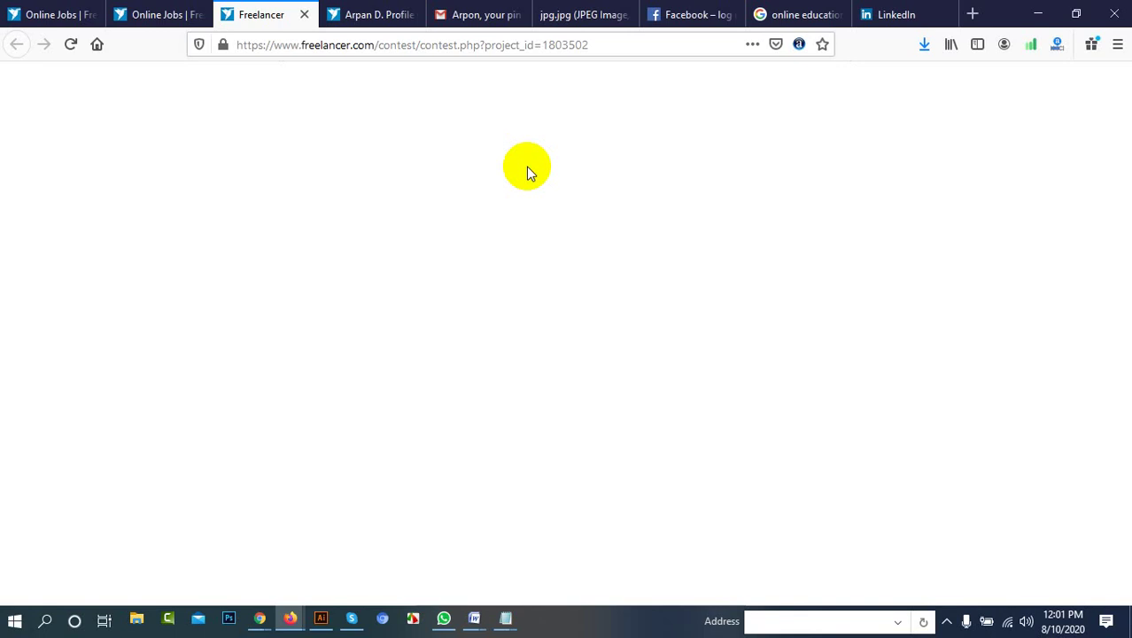
Return to the contest search results and look over the listed logo and design contests
{"action": "left_click", "coordinate": [155, 14]}
{"action": "scroll", "coordinate": [407, 150], "scroll_direction": "up", "scroll_amount": 3}
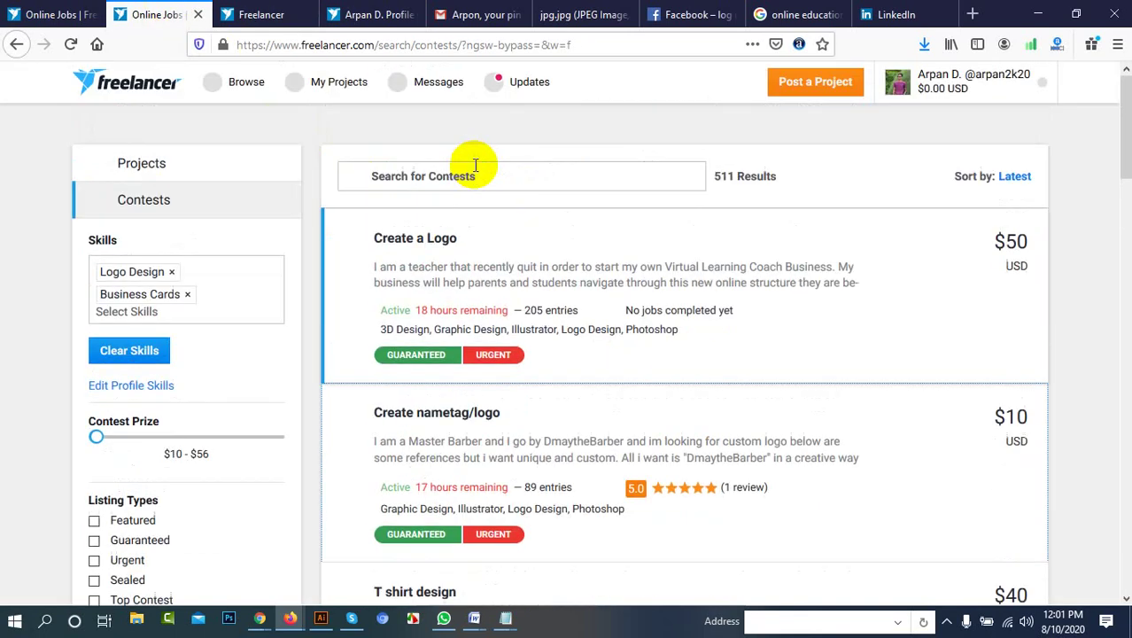
{"action": "scroll", "coordinate": [478, 202], "scroll_direction": "down", "scroll_amount": 5}
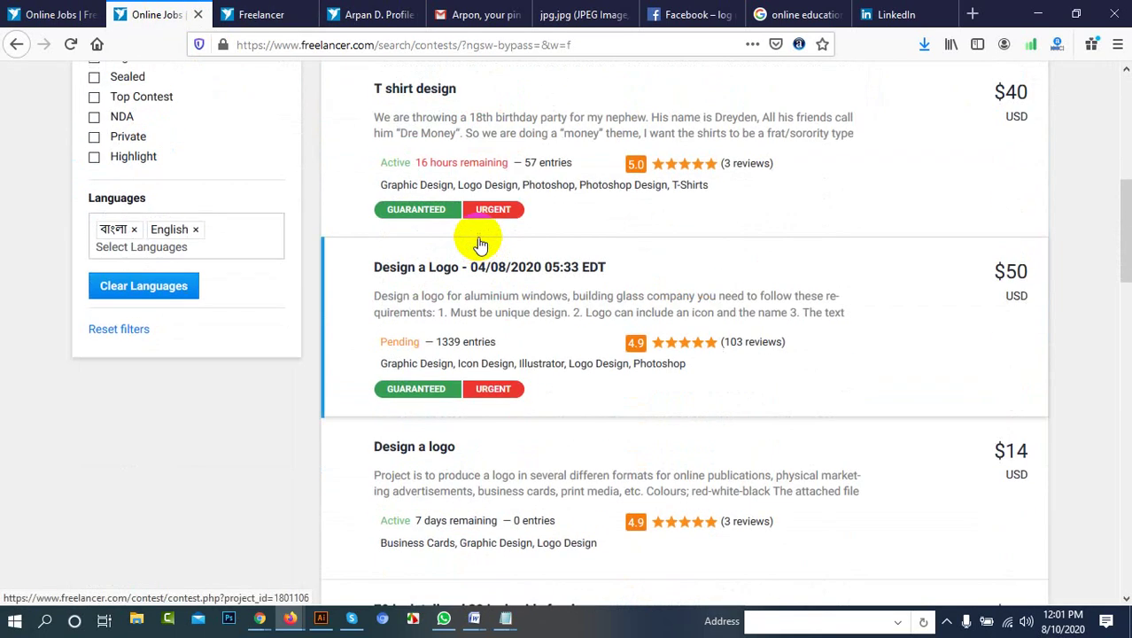
{"action": "scroll", "coordinate": [479, 244], "scroll_direction": "up", "scroll_amount": 5}
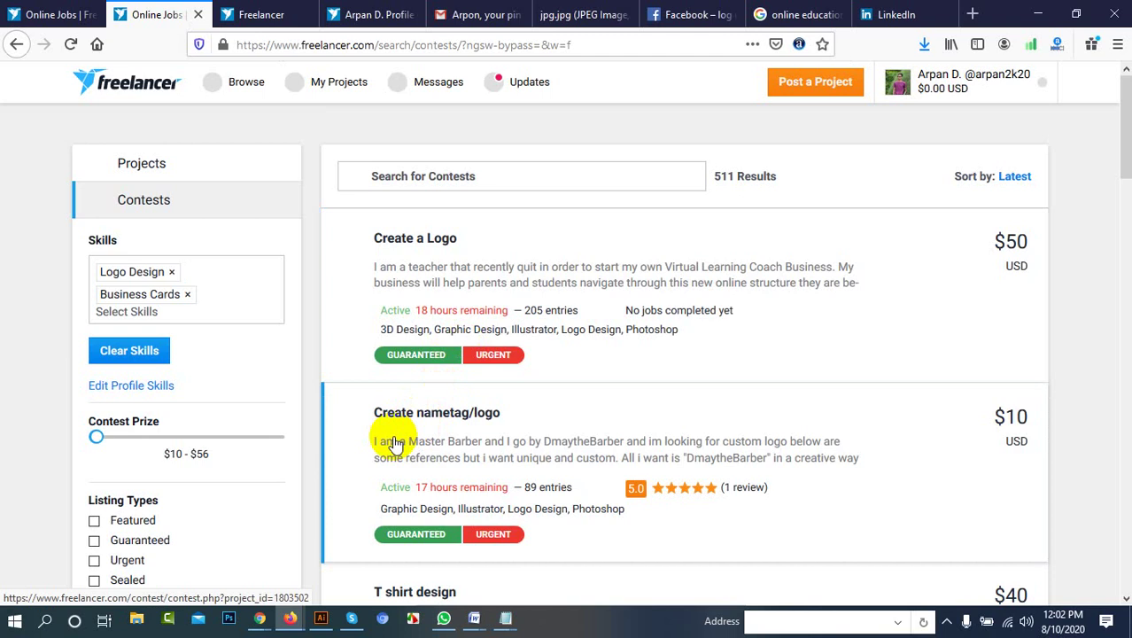
Reload the blank Create nametag/logo contest page and preview its attached reference image, 41O8JP85kZL._SX425_.jpg
{"action": "left_click", "coordinate": [283, 16]}
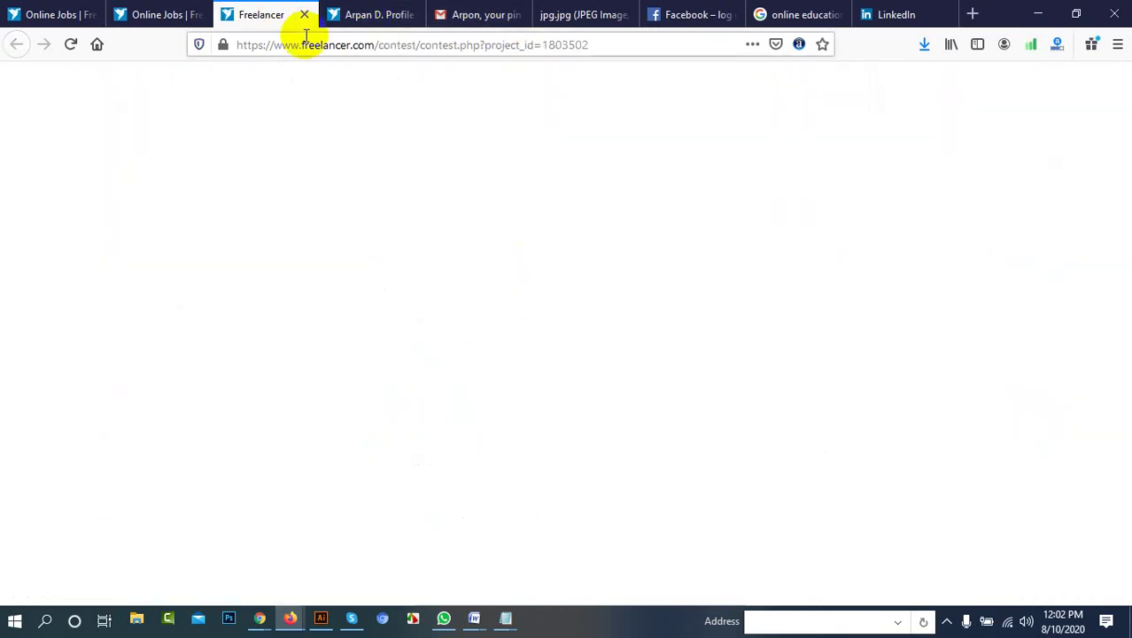
{"action": "left_click", "coordinate": [71, 44]}
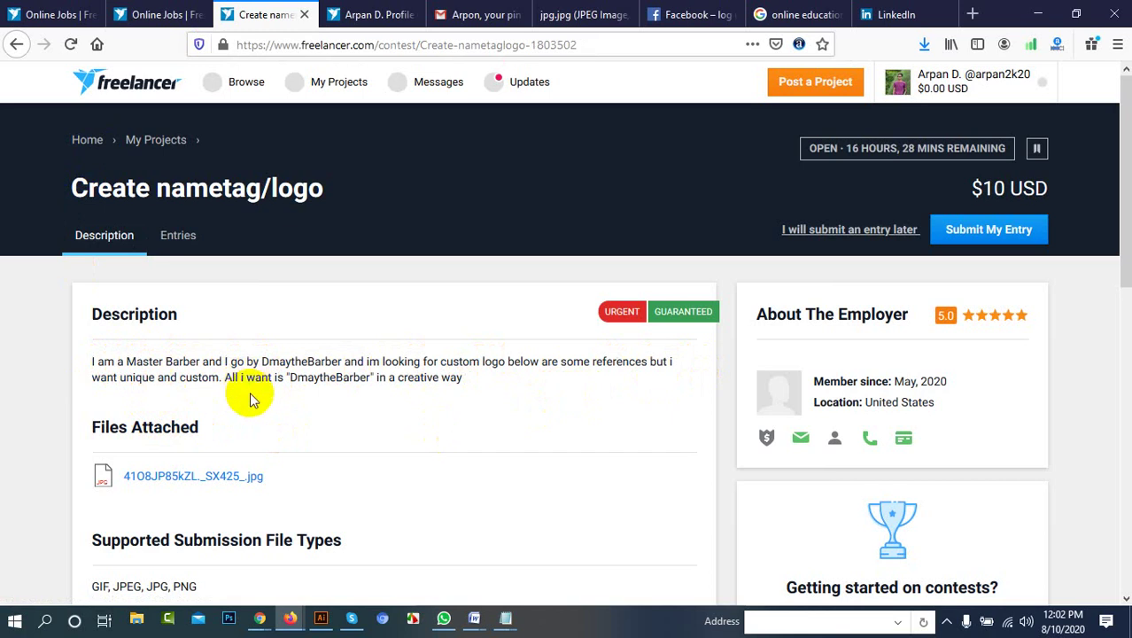
{"action": "left_click", "coordinate": [163, 475]}
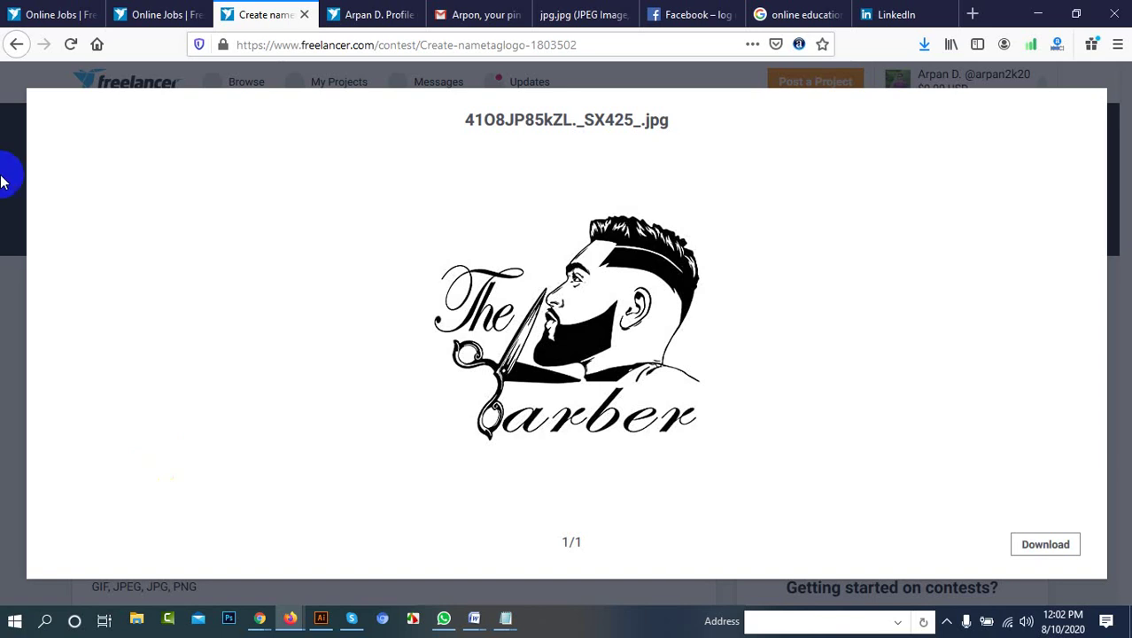
{"action": "left_click", "coordinate": [11, 216]}
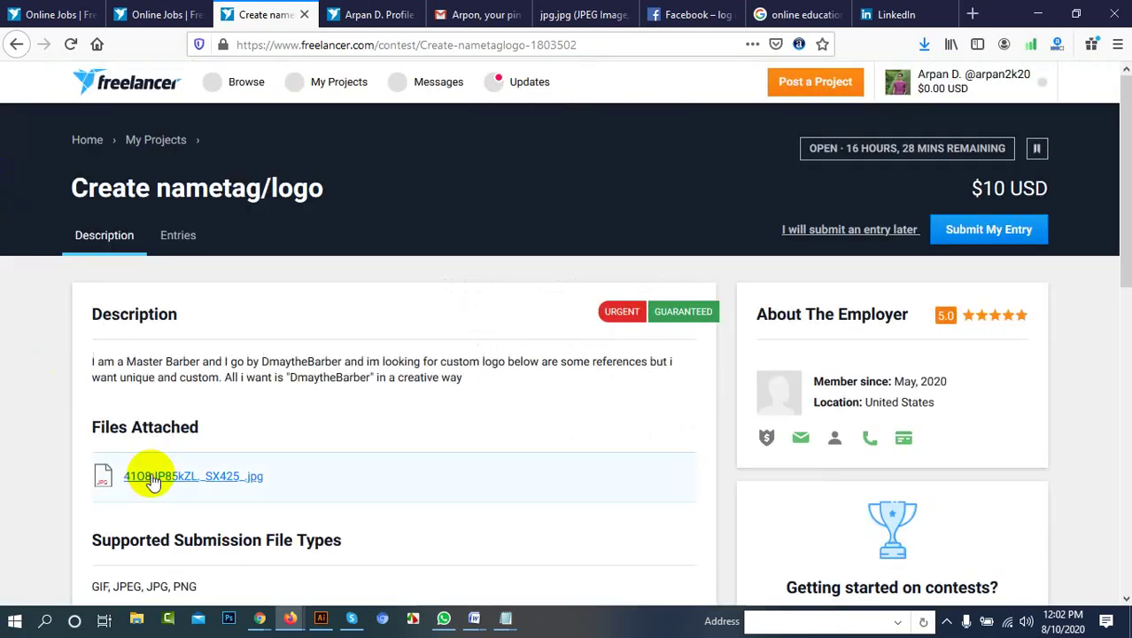
Open the entries of the Create nametag/logo contest and view the submitted designs
{"action": "left_click", "coordinate": [173, 241]}
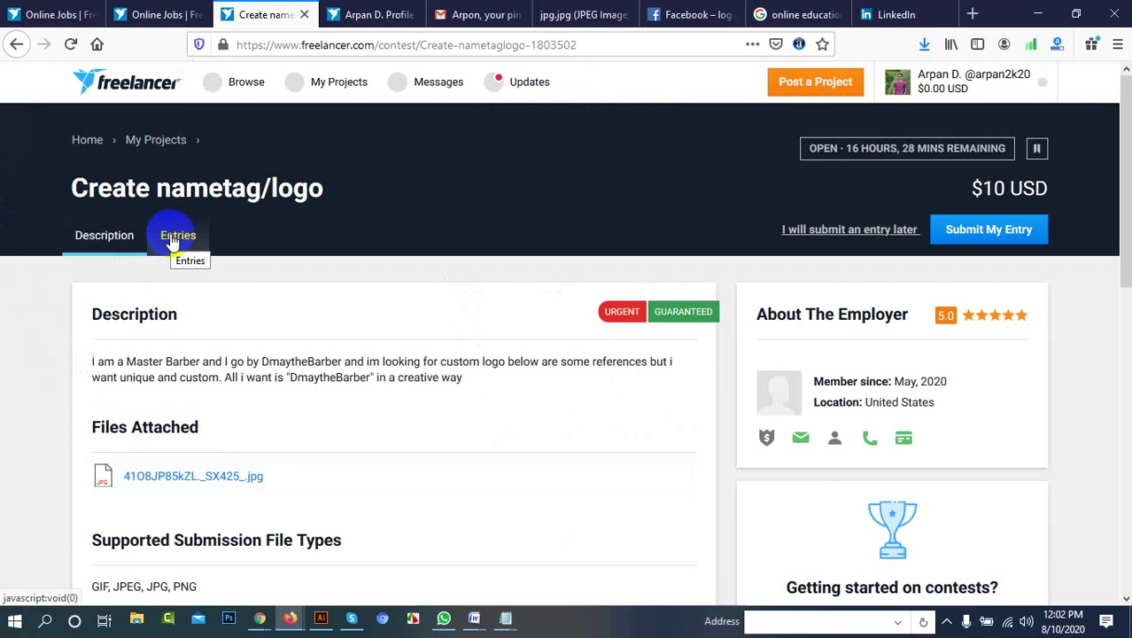
{"action": "left_click", "coordinate": [172, 239]}
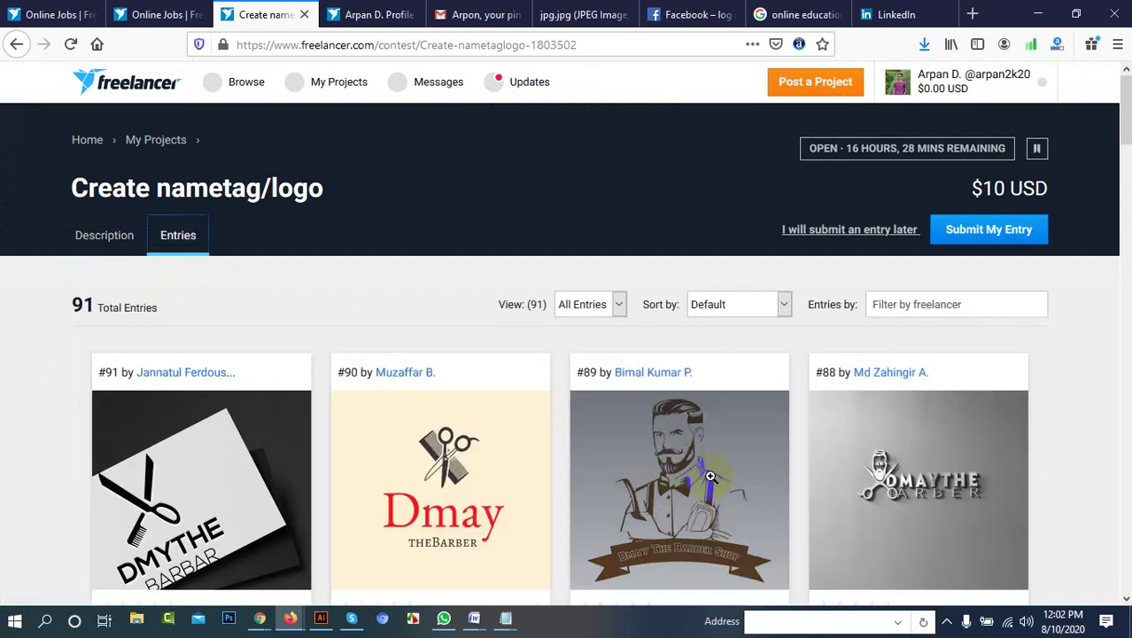
{"action": "scroll", "coordinate": [709, 476], "scroll_direction": "down", "scroll_amount": 2}
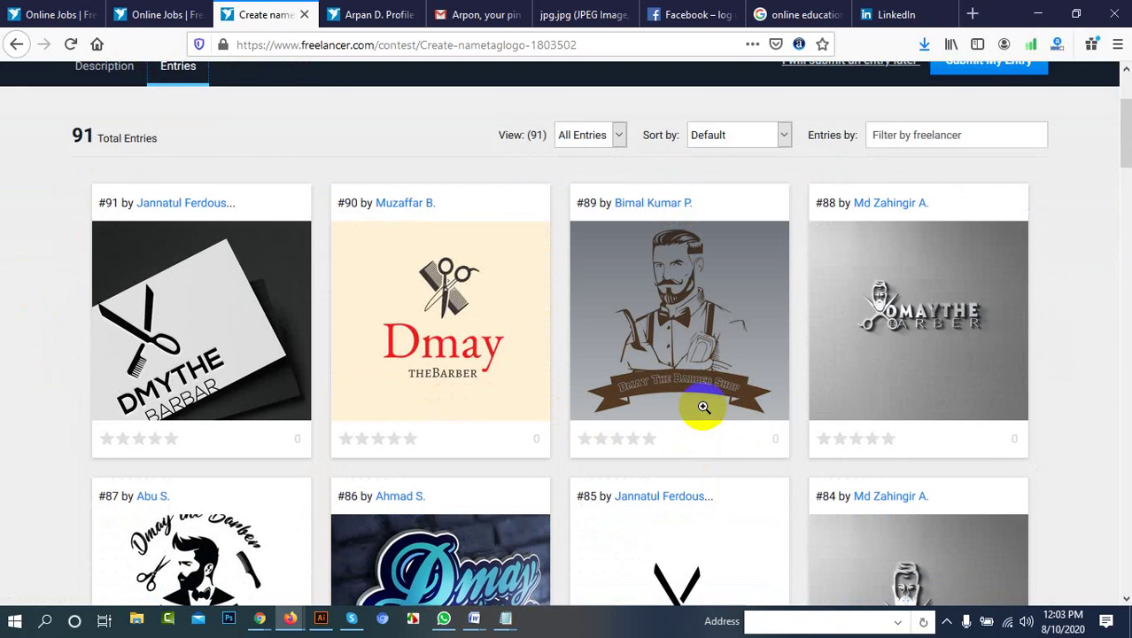
Examine the submitted Dmay the Barber logo entries down to #68 at the end of the first page
{"action": "scroll", "coordinate": [718, 394], "scroll_direction": "down", "scroll_amount": 3}
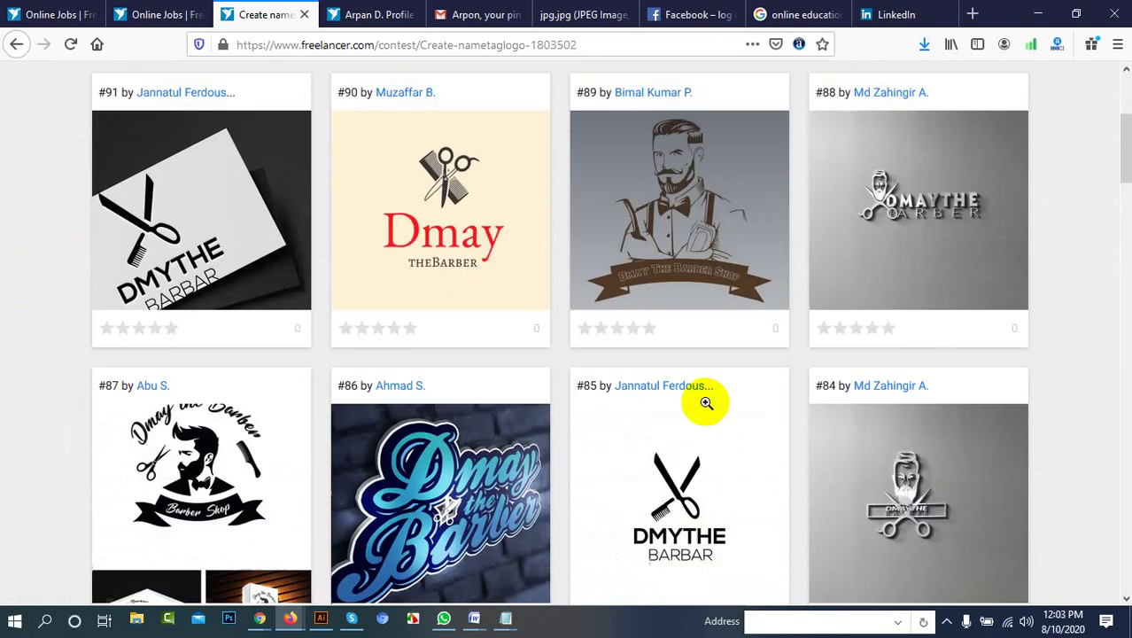
{"action": "scroll", "coordinate": [761, 372], "scroll_direction": "down", "scroll_amount": 6}
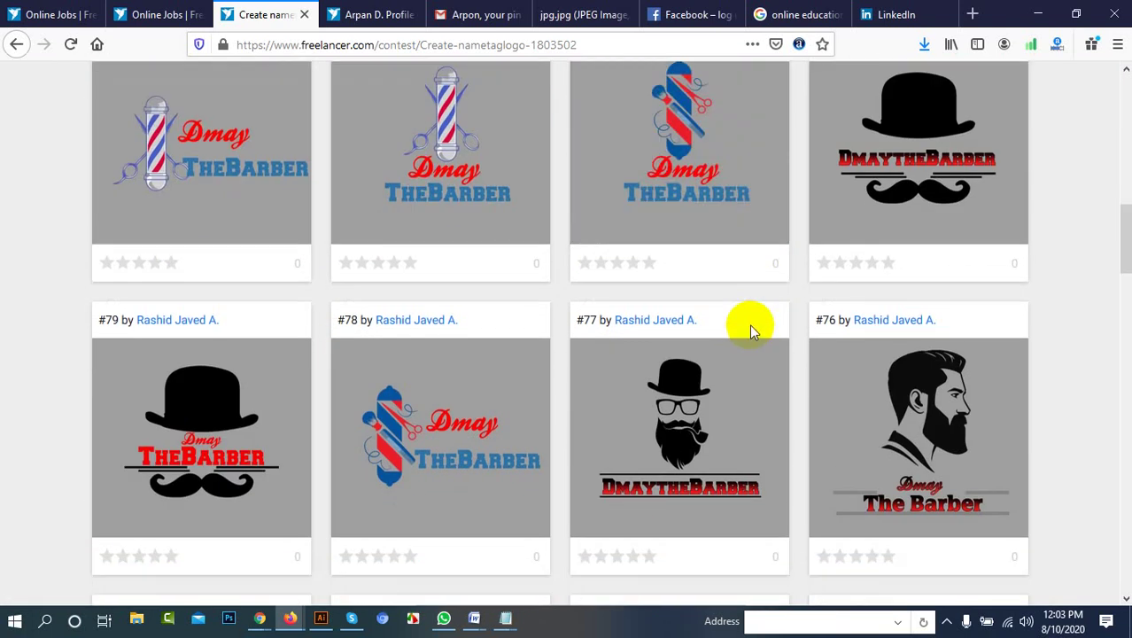
{"action": "scroll", "coordinate": [749, 324], "scroll_direction": "up", "scroll_amount": 4}
{"action": "scroll", "coordinate": [773, 311], "scroll_direction": "down", "scroll_amount": 5}
{"action": "scroll", "coordinate": [606, 366], "scroll_direction": "up", "scroll_amount": 3}
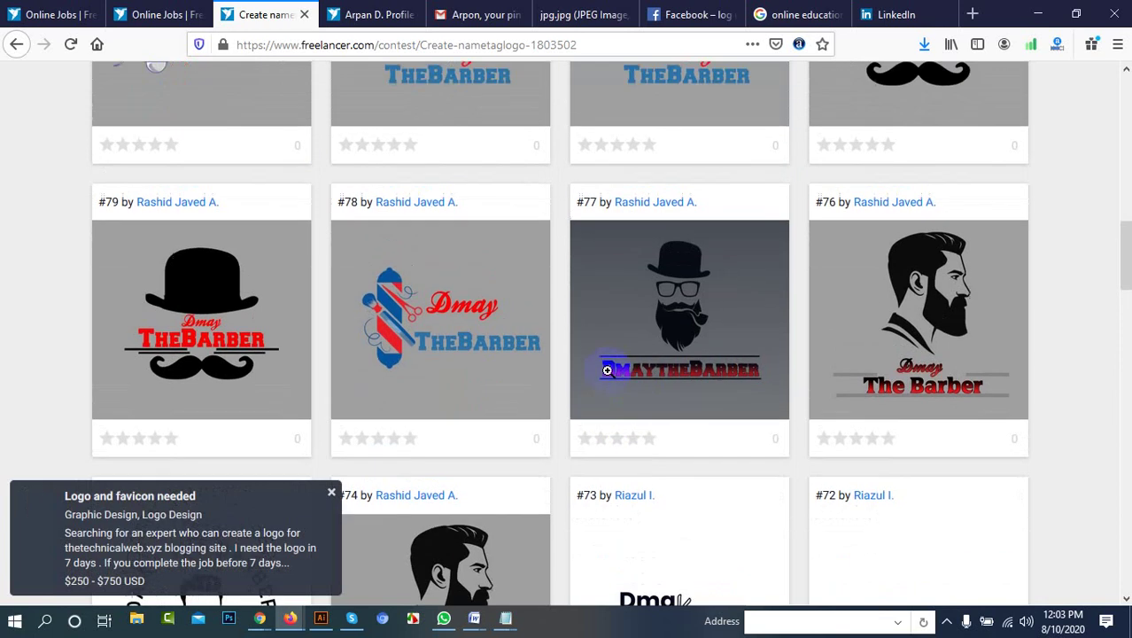
{"action": "scroll", "coordinate": [443, 412], "scroll_direction": "up", "scroll_amount": 1}
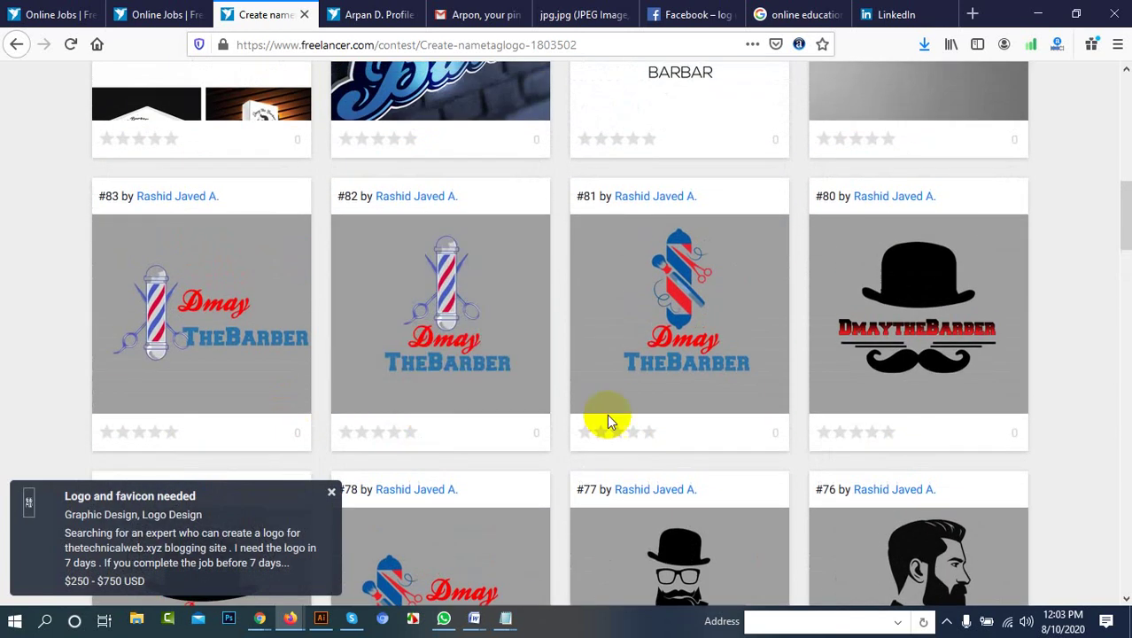
{"action": "scroll", "coordinate": [753, 407], "scroll_direction": "down", "scroll_amount": 5}
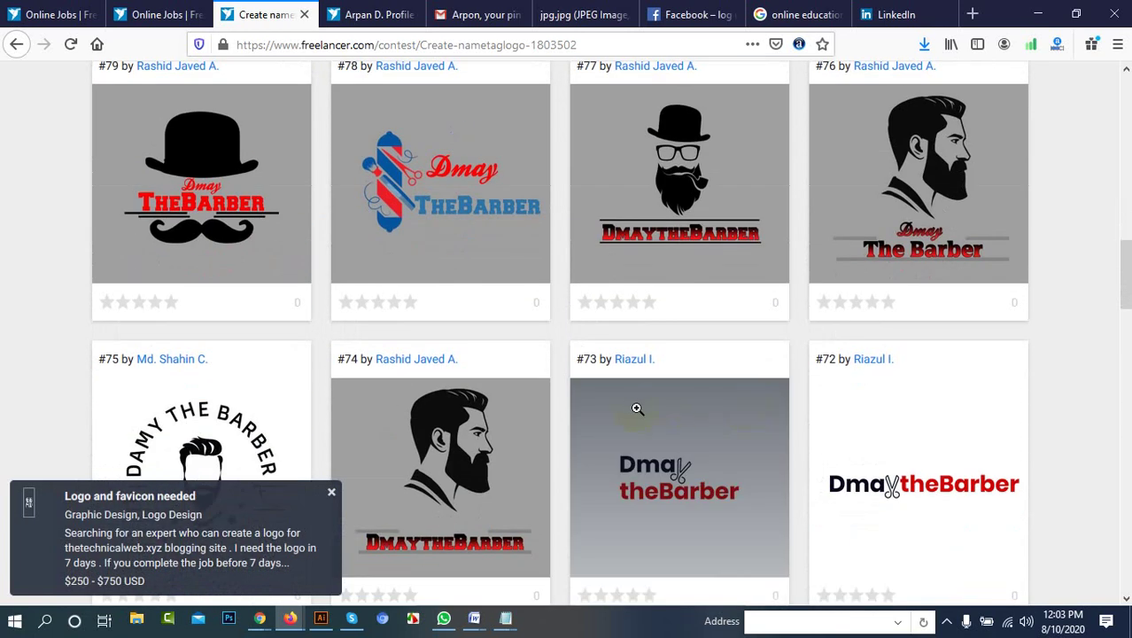
{"action": "scroll", "coordinate": [631, 403], "scroll_direction": "down", "scroll_amount": 2}
{"action": "scroll", "coordinate": [626, 404], "scroll_direction": "down", "scroll_amount": 1}
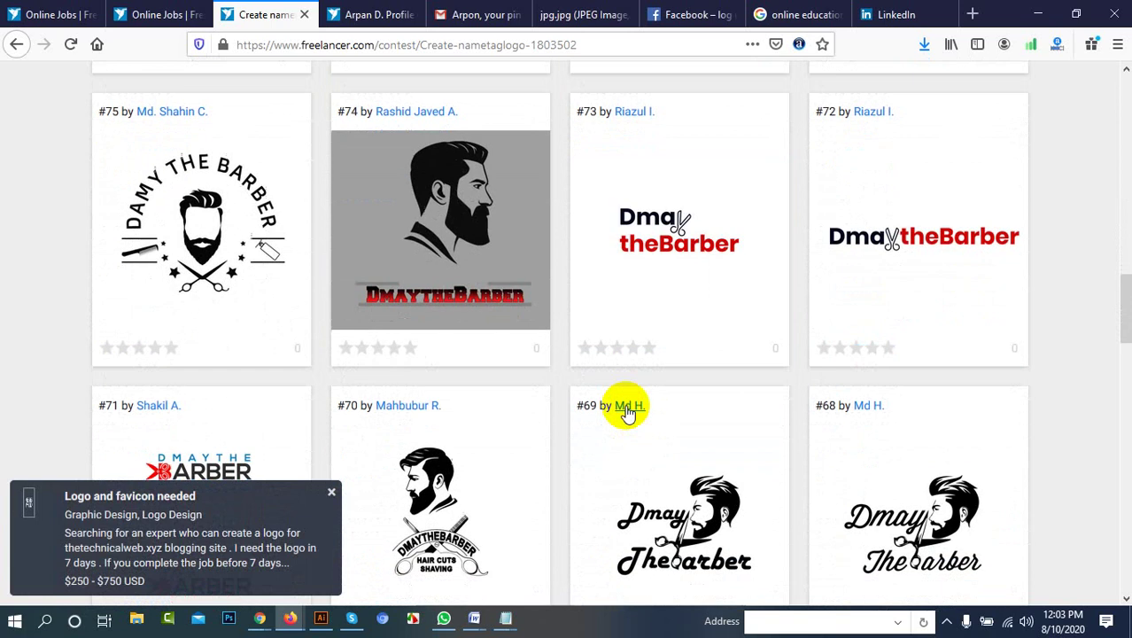
{"action": "scroll", "coordinate": [603, 403], "scroll_direction": "down", "scroll_amount": 2}
{"action": "scroll", "coordinate": [467, 426], "scroll_direction": "up", "scroll_amount": 2}
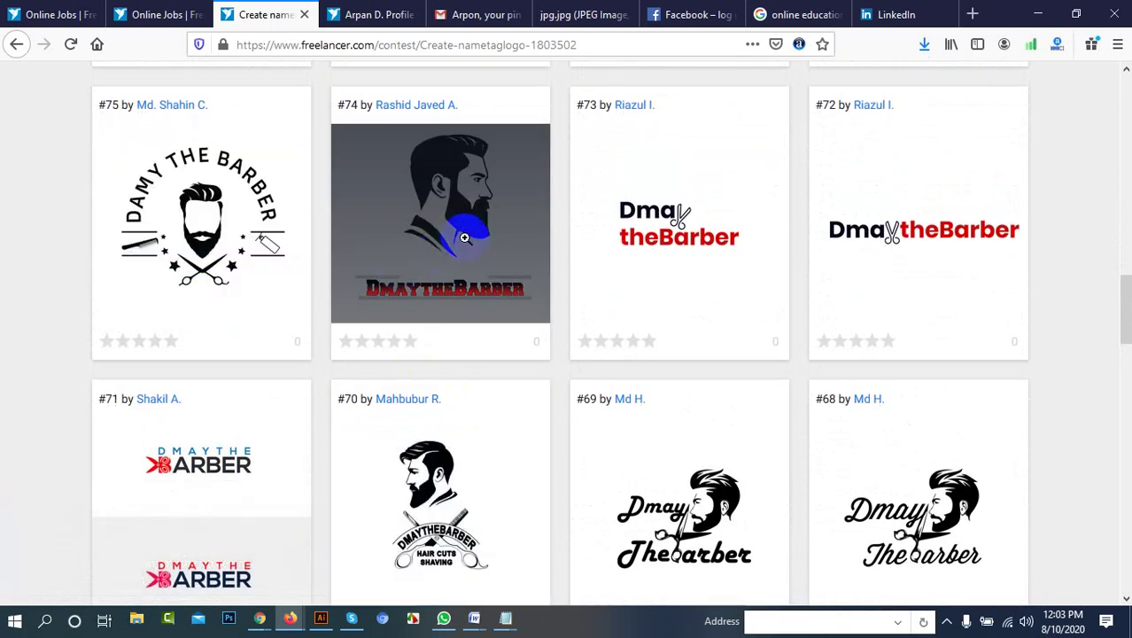
{"action": "scroll", "coordinate": [455, 253], "scroll_direction": "down", "scroll_amount": 4}
{"action": "scroll", "coordinate": [531, 272], "scroll_direction": "up", "scroll_amount": 2}
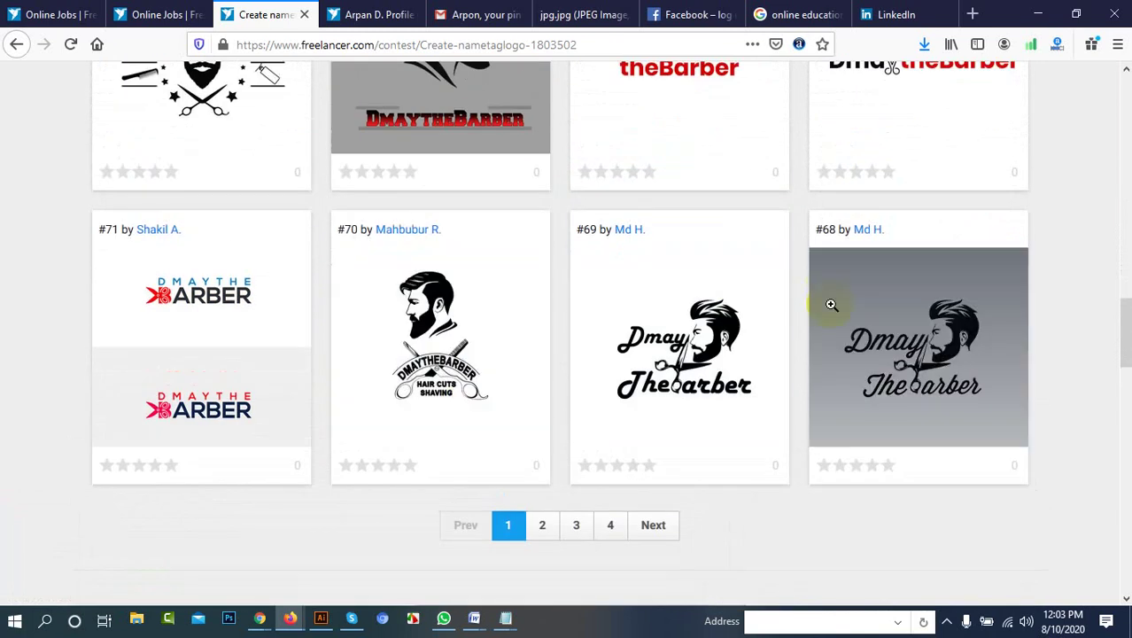
Look back over the contest's entries from #68 up to the newest one, #91
{"action": "scroll", "coordinate": [551, 337], "scroll_direction": "up", "scroll_amount": 1}
{"action": "scroll", "coordinate": [578, 318], "scroll_direction": "up", "scroll_amount": 2}
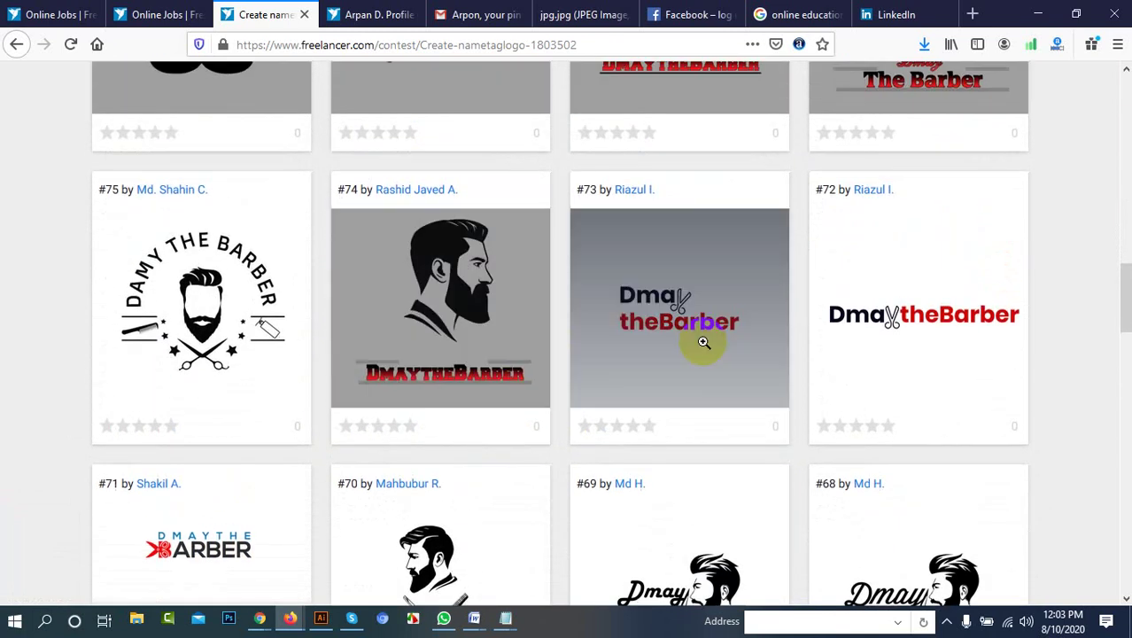
{"action": "scroll", "coordinate": [472, 349], "scroll_direction": "up", "scroll_amount": 4}
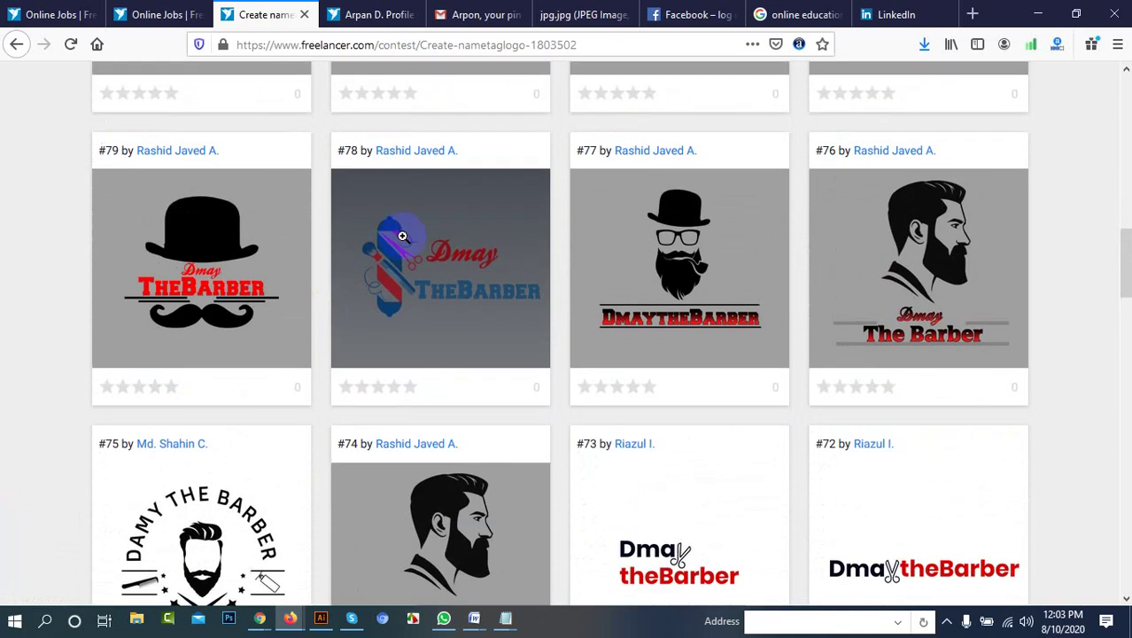
{"action": "scroll", "coordinate": [442, 260], "scroll_direction": "up", "scroll_amount": 2}
{"action": "scroll", "coordinate": [441, 260], "scroll_direction": "up", "scroll_amount": 5}
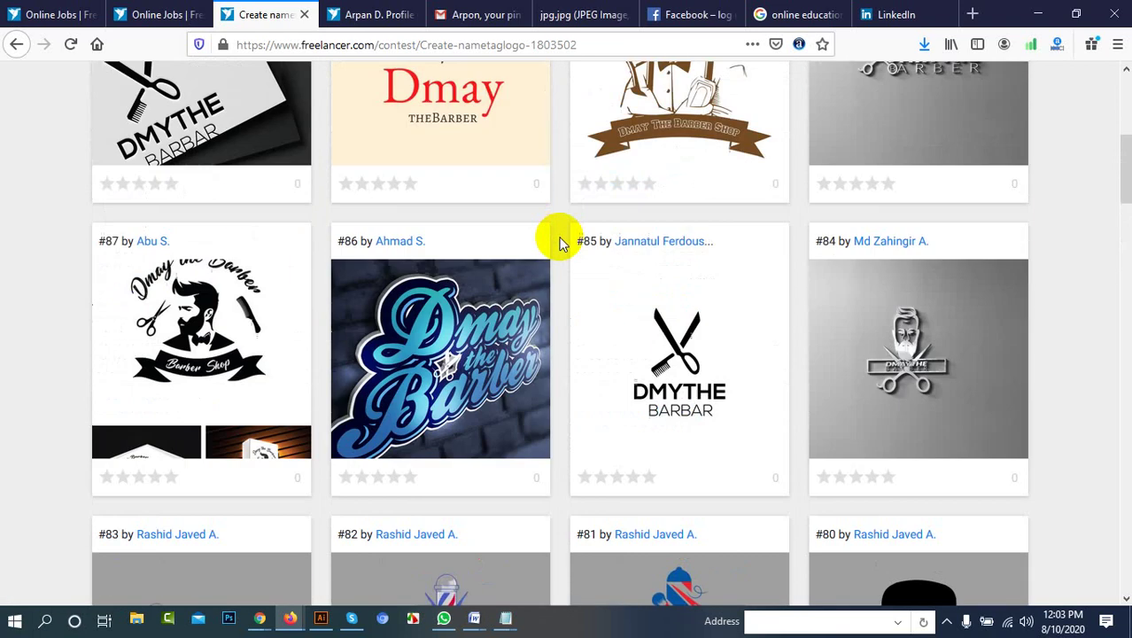
{"action": "scroll", "coordinate": [365, 264], "scroll_direction": "up", "scroll_amount": 1}
{"action": "scroll", "coordinate": [365, 264], "scroll_direction": "up", "scroll_amount": 4}
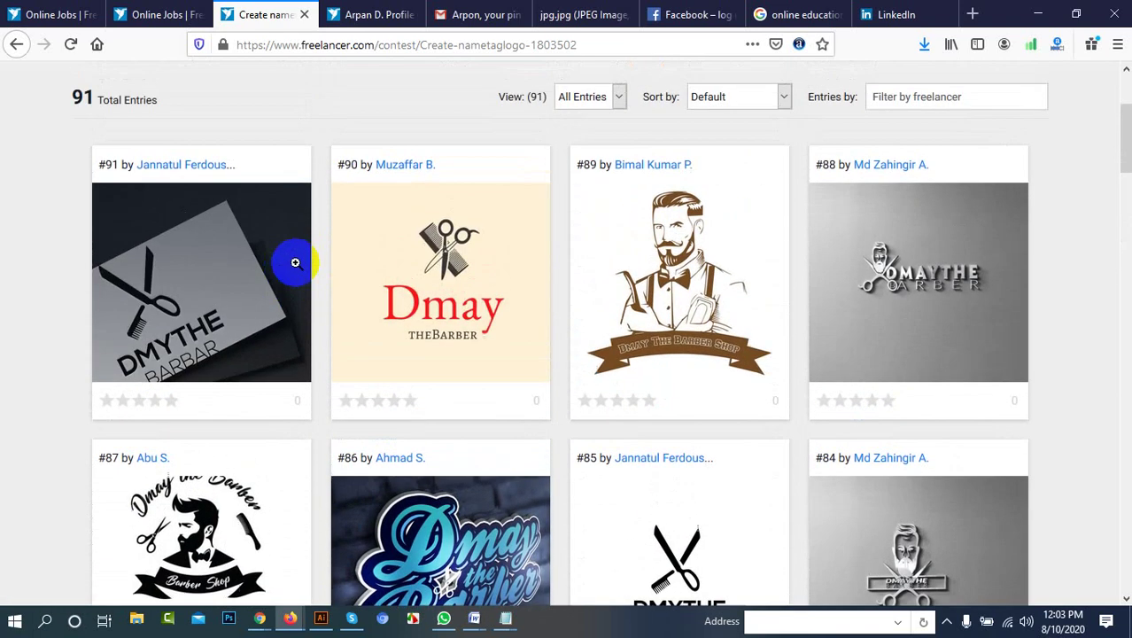
{"action": "scroll", "coordinate": [245, 532], "scroll_direction": "down", "scroll_amount": 3}
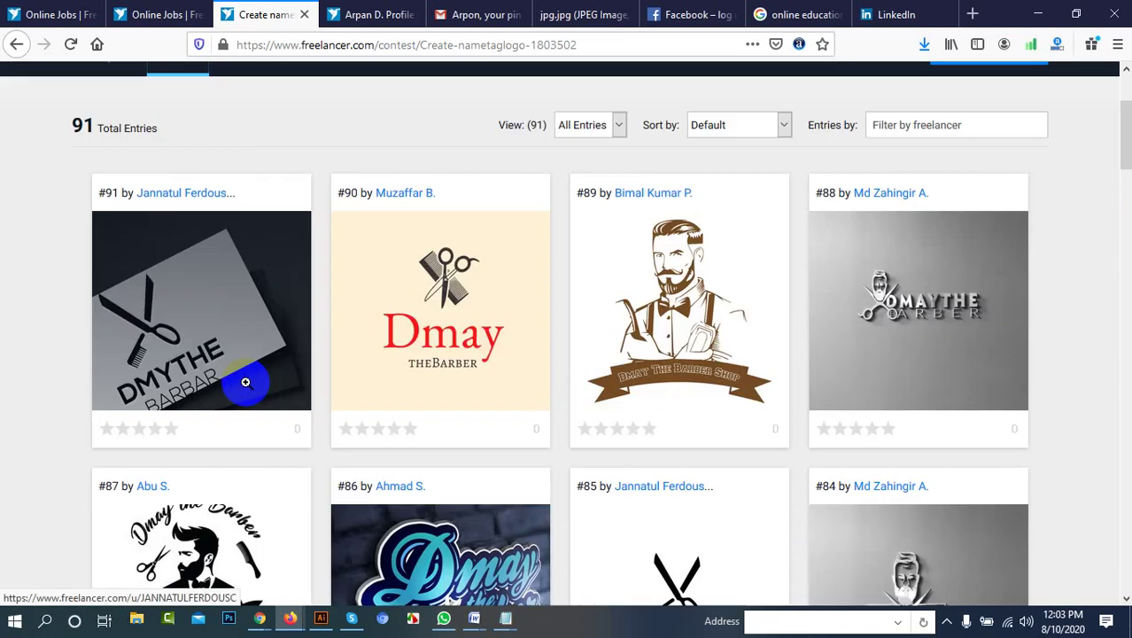
{"action": "scroll", "coordinate": [253, 379], "scroll_direction": "down", "scroll_amount": 1}
{"action": "scroll", "coordinate": [263, 370], "scroll_direction": "up", "scroll_amount": 1}
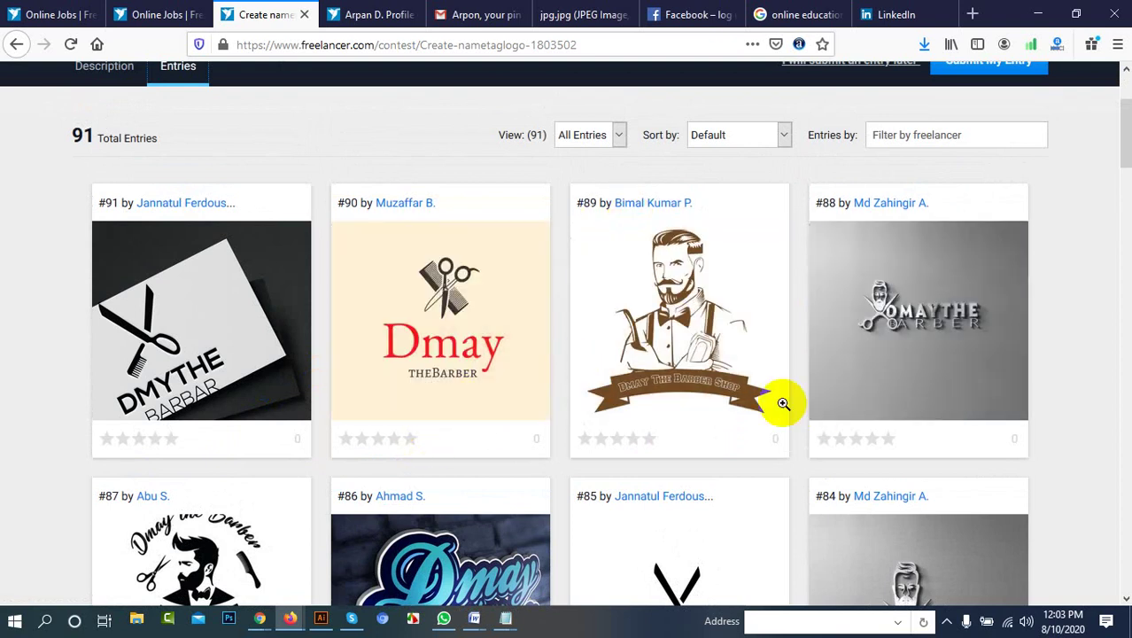
Search Google for "salon logo" in a new tab and show the image results
{"action": "left_click", "coordinate": [972, 14]}
{"action": "left_click", "coordinate": [288, 46]}
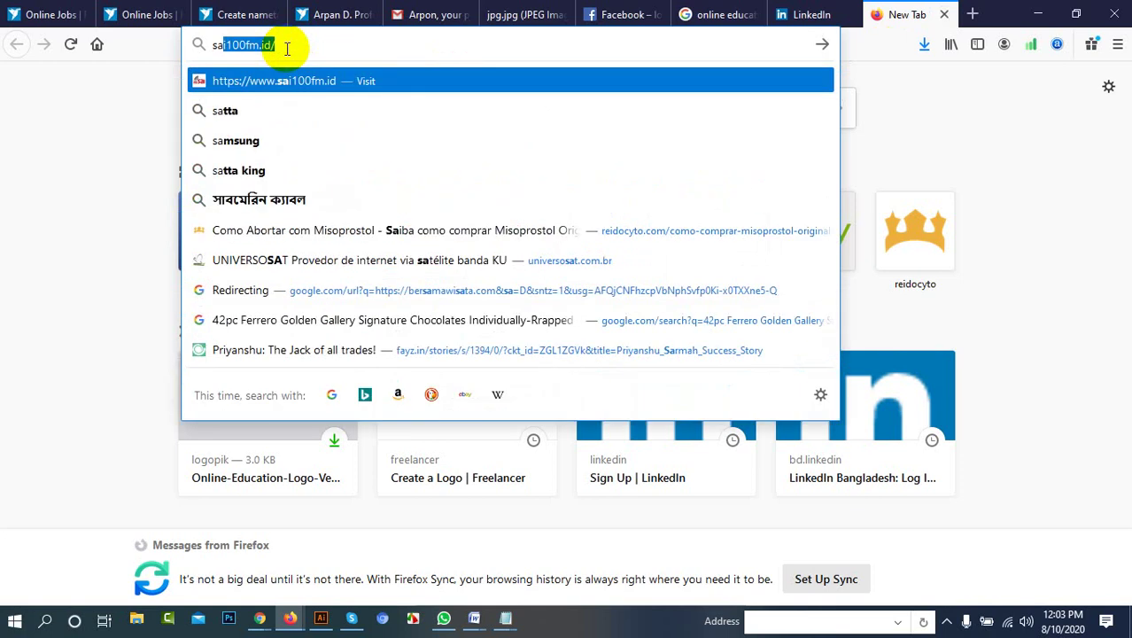
{"action": "type", "text": "lon"}
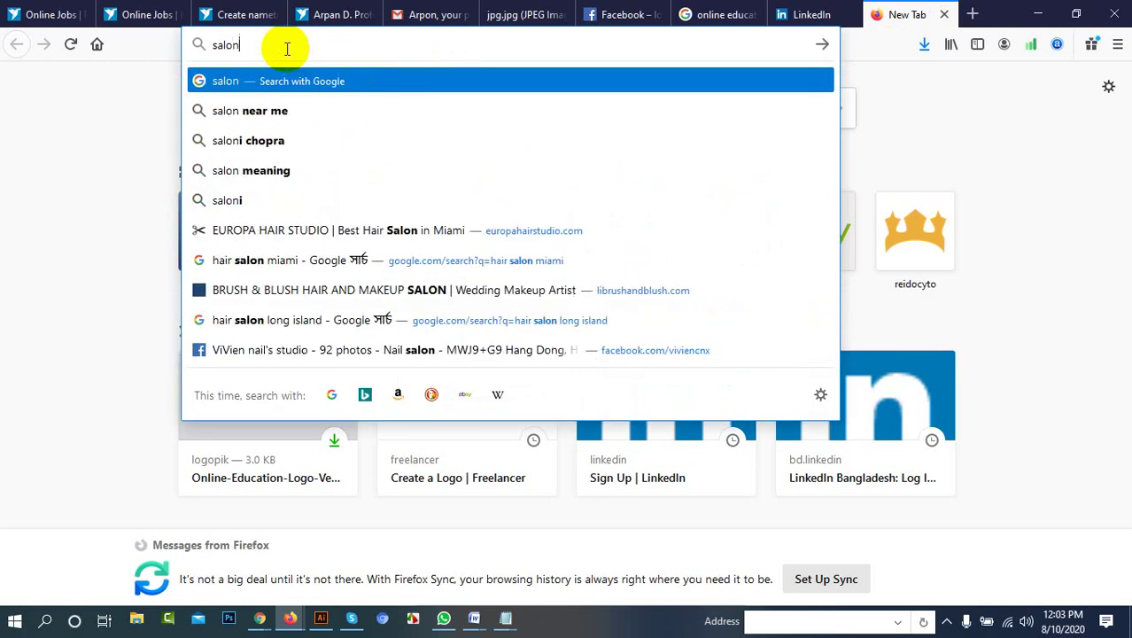
{"action": "type", "text": " logo"}
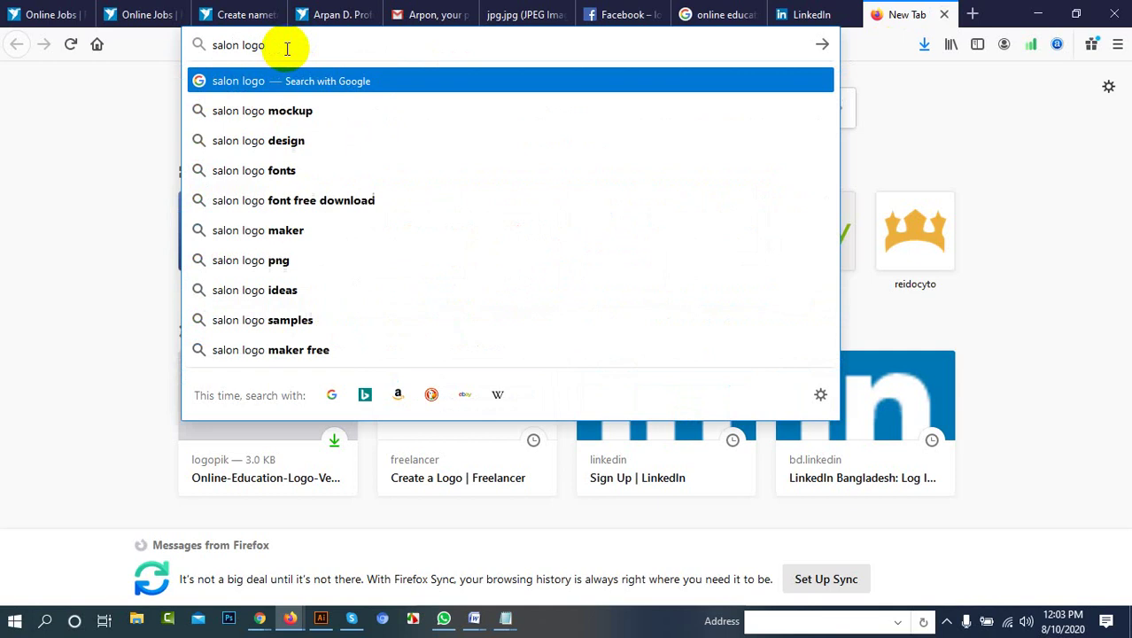
{"action": "key", "text": "Return"}
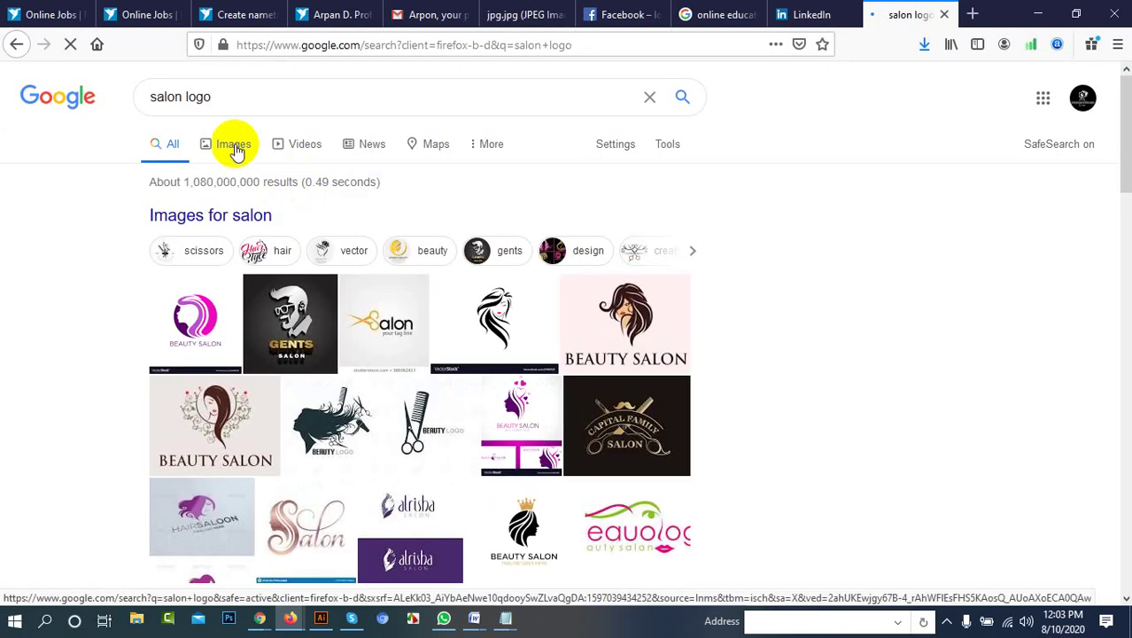
{"action": "left_click", "coordinate": [606, 336]}
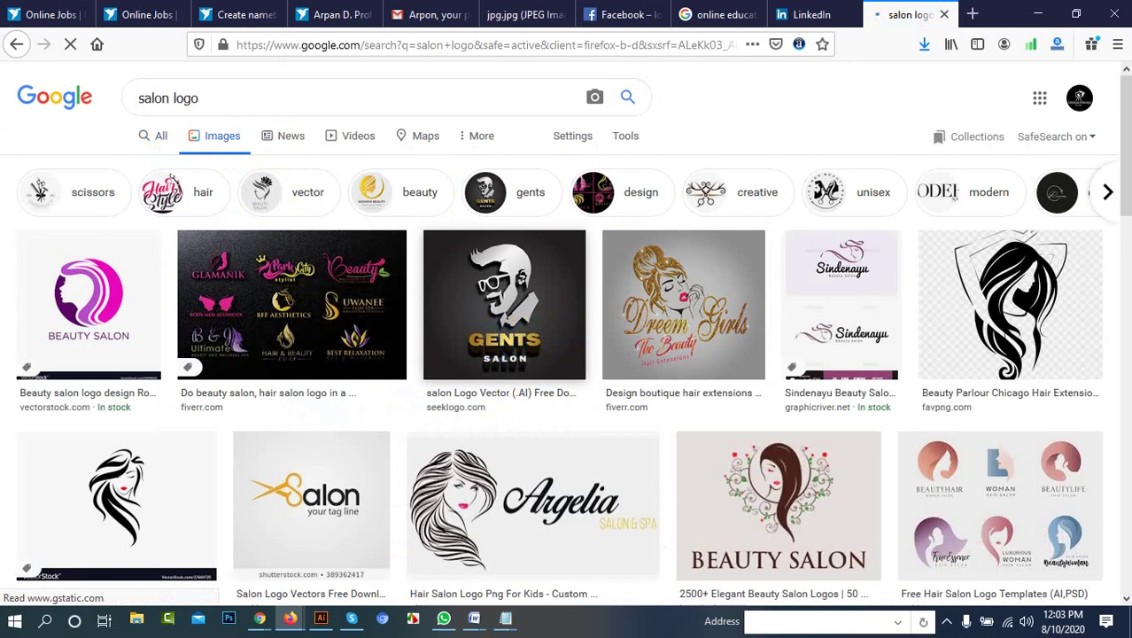
Look through the salon logo image results for design ideas
{"action": "scroll", "coordinate": [549, 397], "scroll_direction": "down", "scroll_amount": 5}
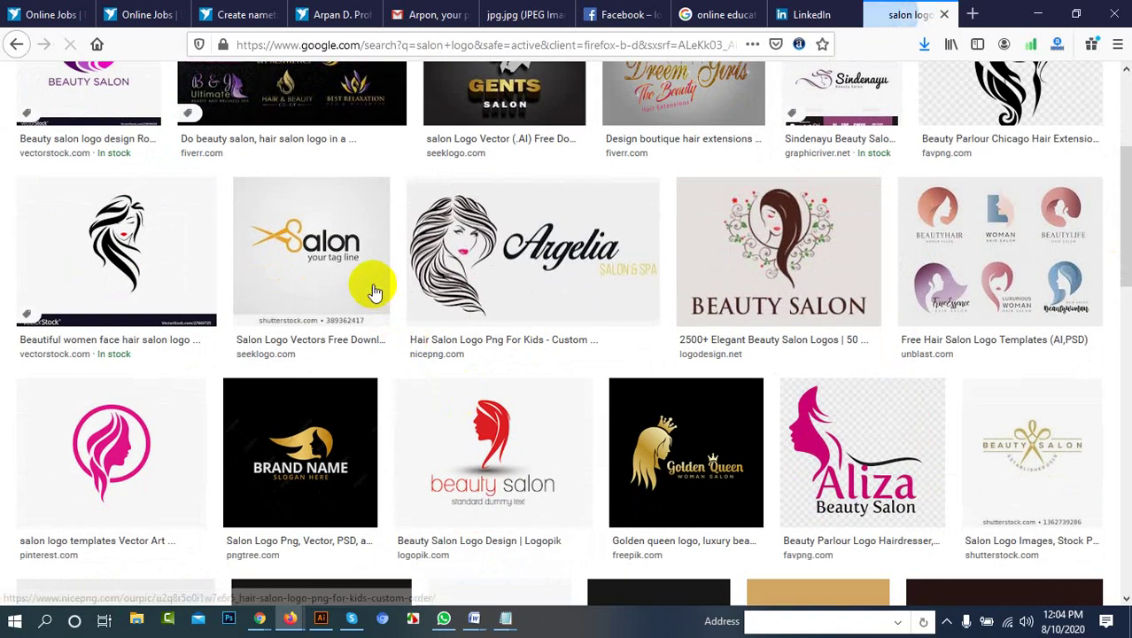
{"action": "scroll", "coordinate": [373, 293], "scroll_direction": "down", "scroll_amount": 12}
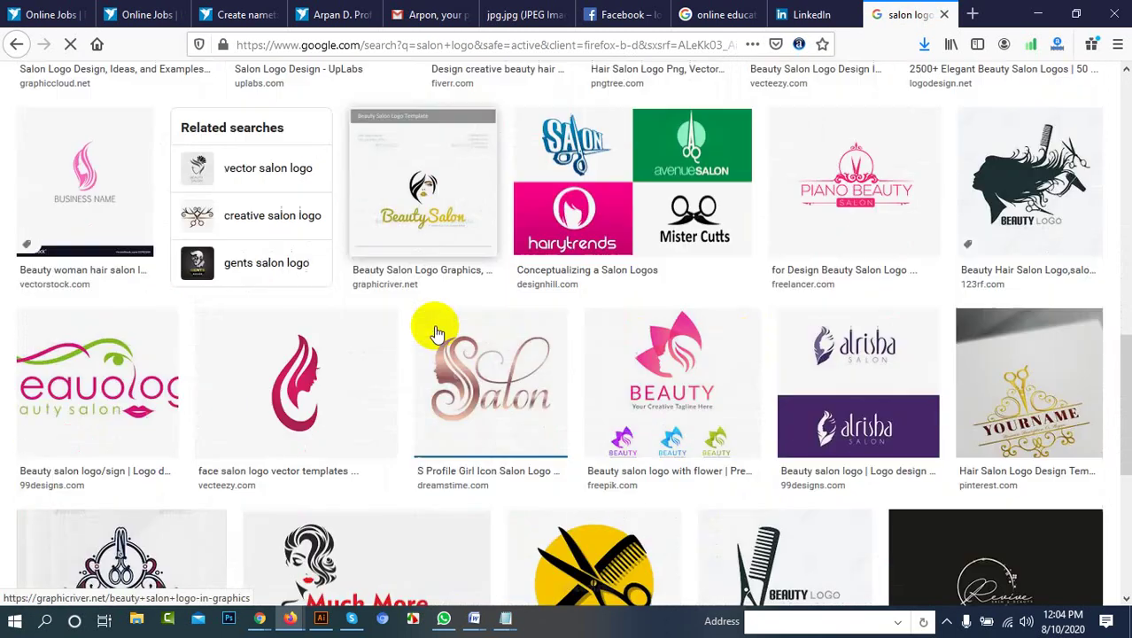
{"action": "scroll", "coordinate": [408, 340], "scroll_direction": "down", "scroll_amount": 6}
{"action": "scroll", "coordinate": [709, 337], "scroll_direction": "down", "scroll_amount": 6}
{"action": "scroll", "coordinate": [753, 266], "scroll_direction": "up", "scroll_amount": 4}
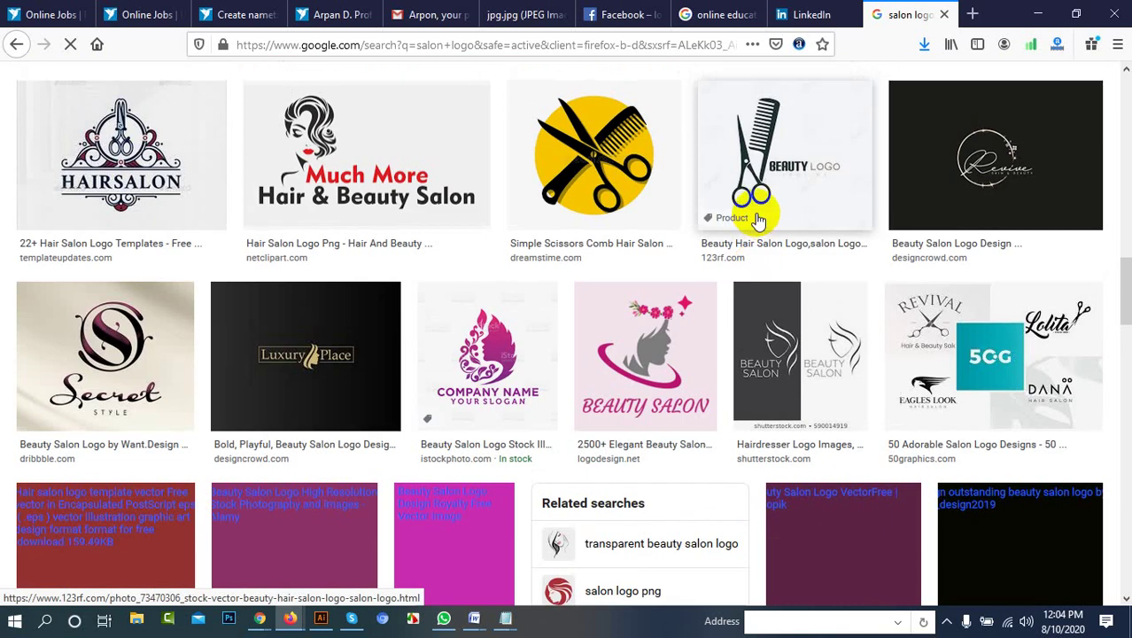
{"action": "scroll", "coordinate": [746, 310], "scroll_direction": "down", "scroll_amount": 12}
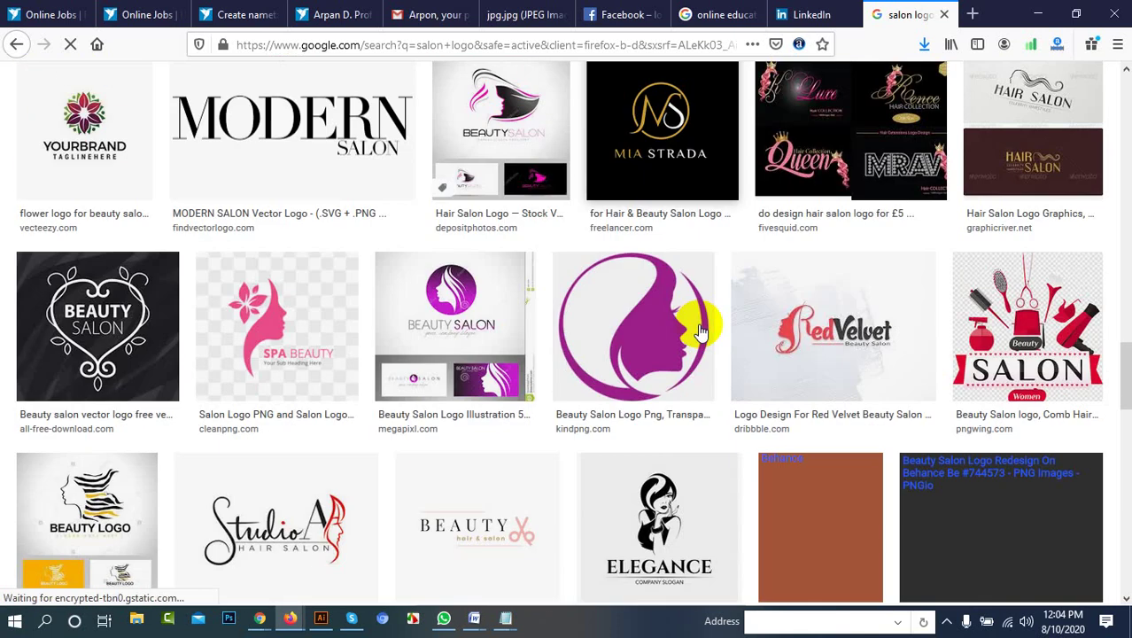
{"action": "scroll", "coordinate": [771, 240], "scroll_direction": "up", "scroll_amount": 6}
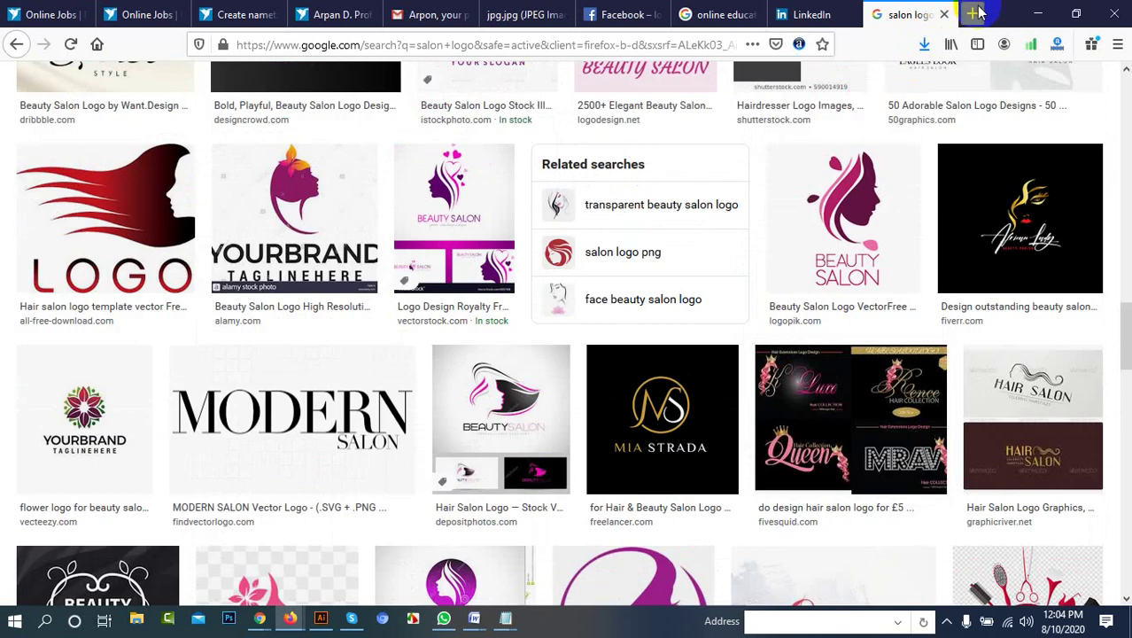
Search the web for "freepik" in another new tab and open the Freepik website
{"action": "left_click", "coordinate": [974, 13]}
{"action": "left_click", "coordinate": [368, 44]}
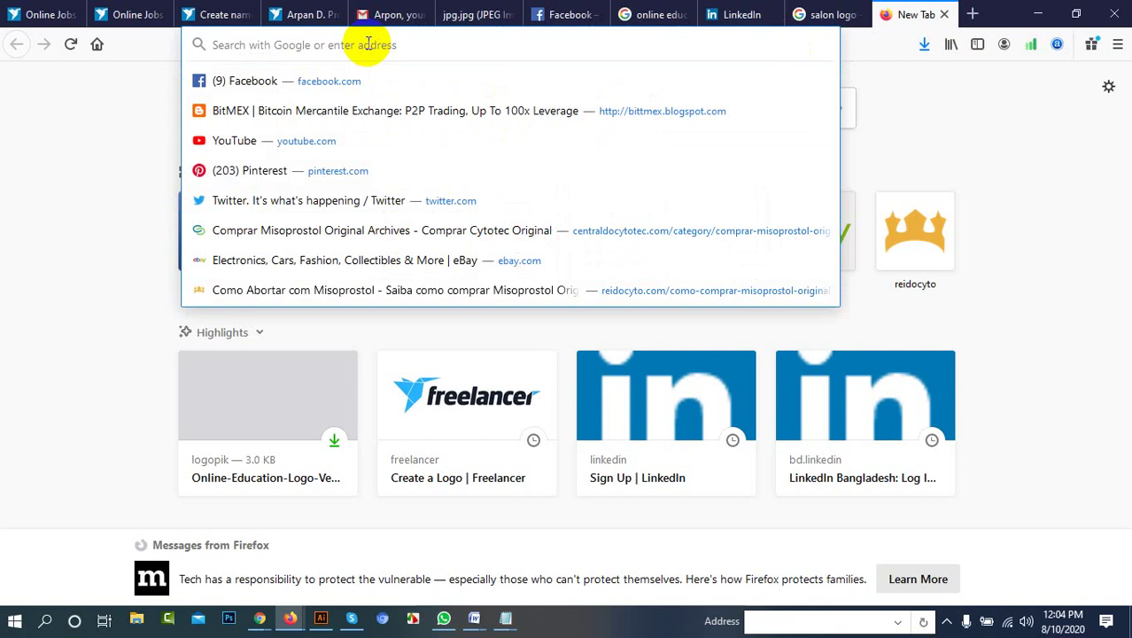
{"action": "type", "text": "free"}
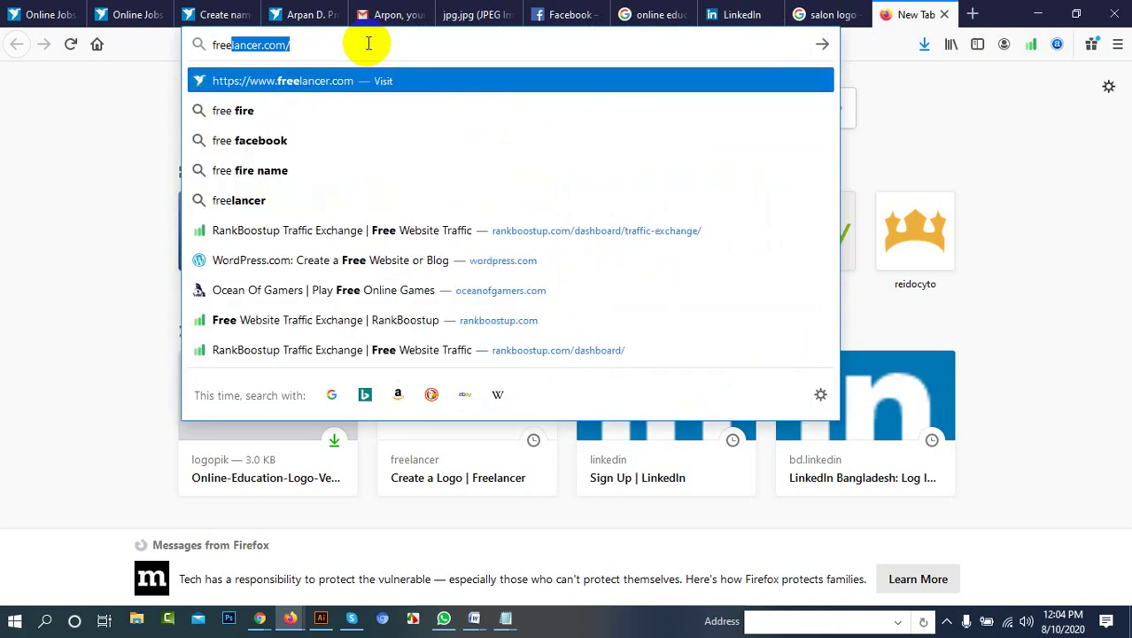
{"action": "type", "text": "pik"}
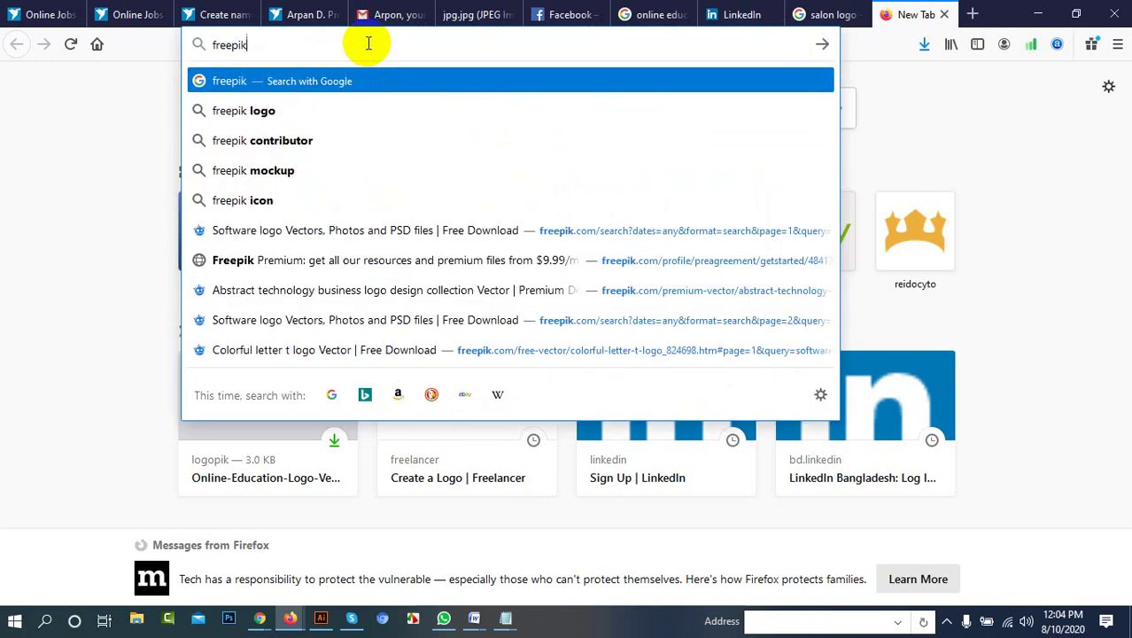
{"action": "key", "text": "Return"}
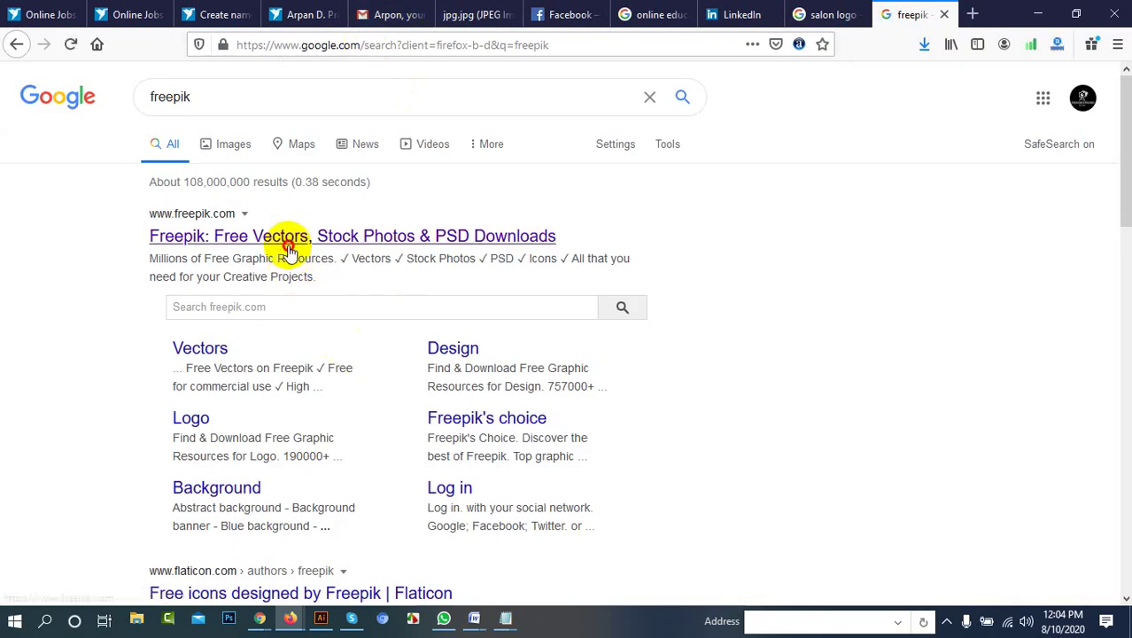
{"action": "left_click", "coordinate": [288, 251]}
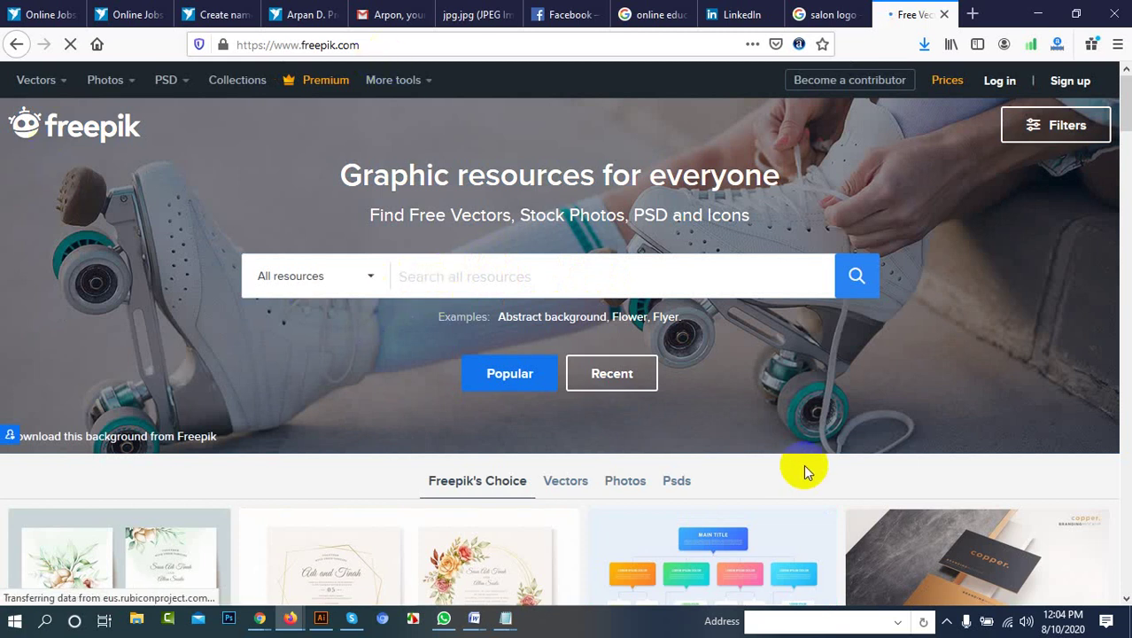
Search all Freepik resources for "salon logo" and look over the listed designs
{"action": "scroll", "coordinate": [771, 416], "scroll_direction": "down", "scroll_amount": 5}
{"action": "scroll", "coordinate": [620, 337], "scroll_direction": "up", "scroll_amount": 2}
{"action": "scroll", "coordinate": [493, 305], "scroll_direction": "up", "scroll_amount": 1}
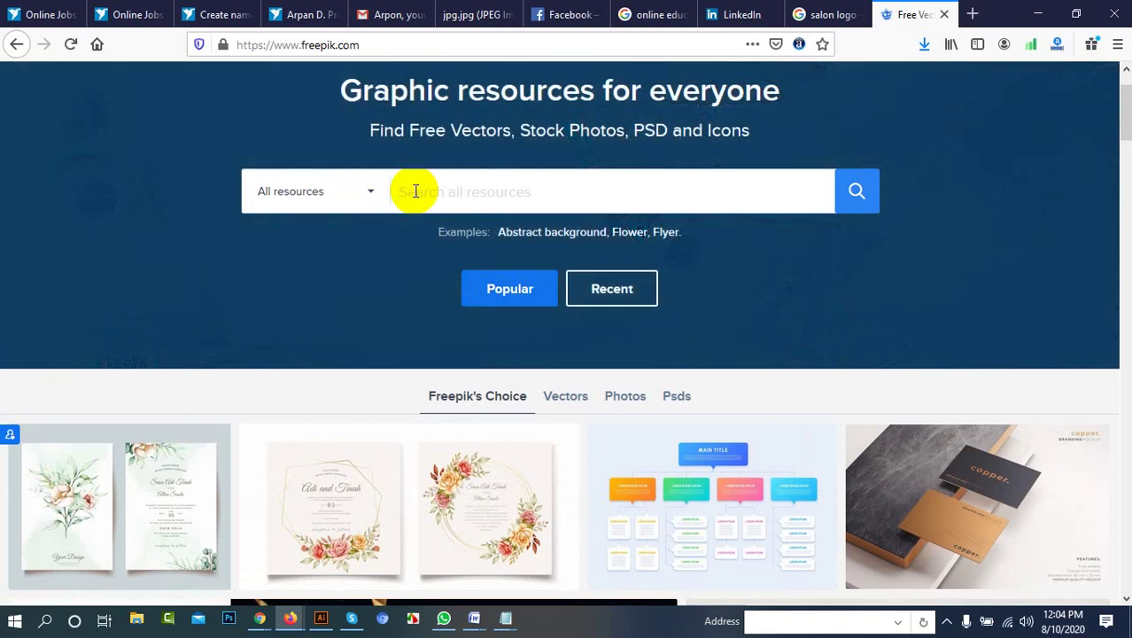
{"action": "left_click", "coordinate": [415, 190]}
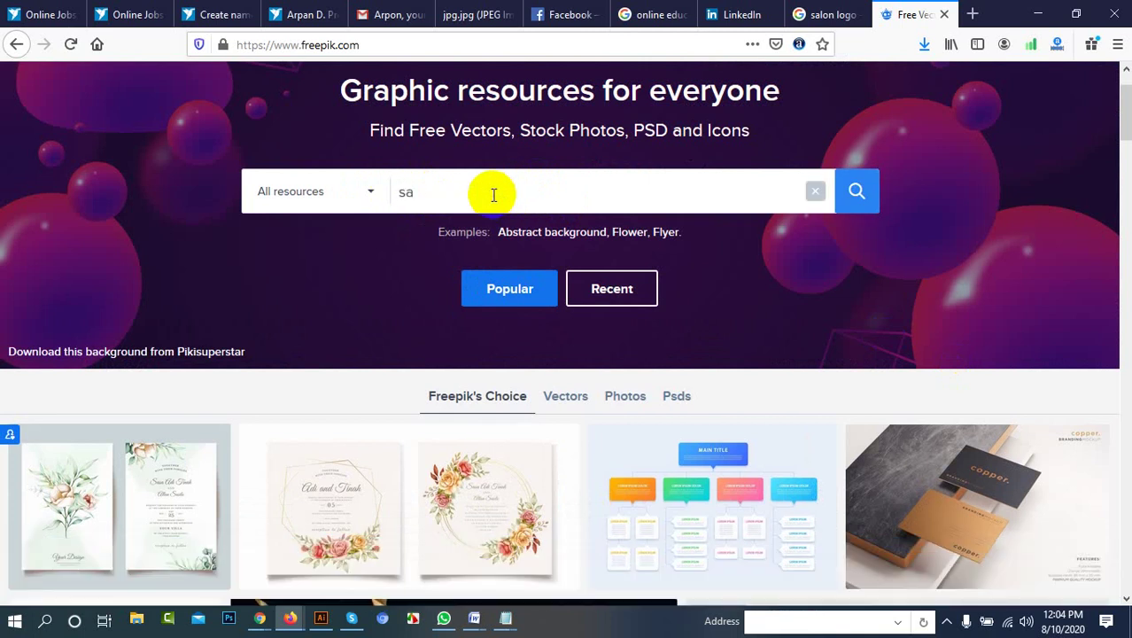
{"action": "type", "text": "lon"}
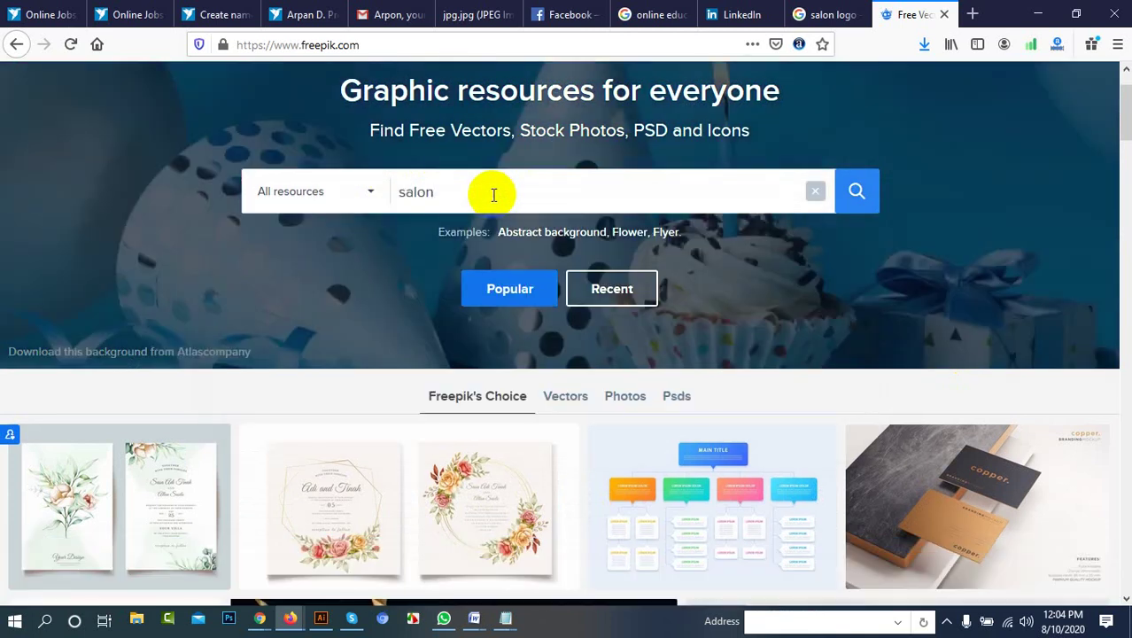
{"action": "type", "text": " log"}
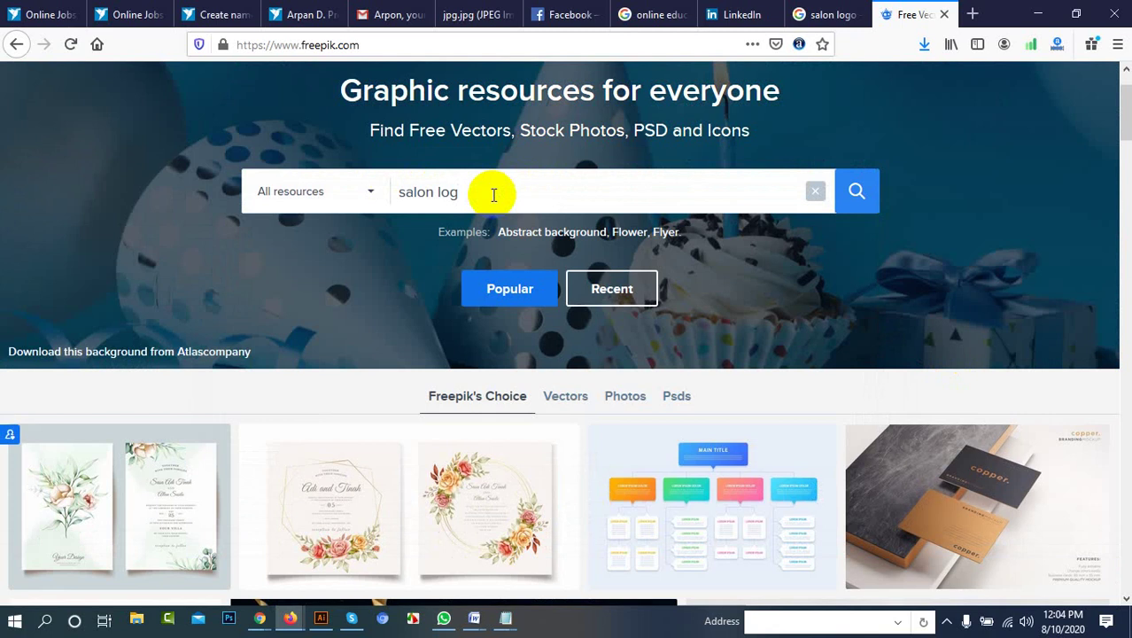
{"action": "type", "text": "o"}
{"action": "key", "text": "Return"}
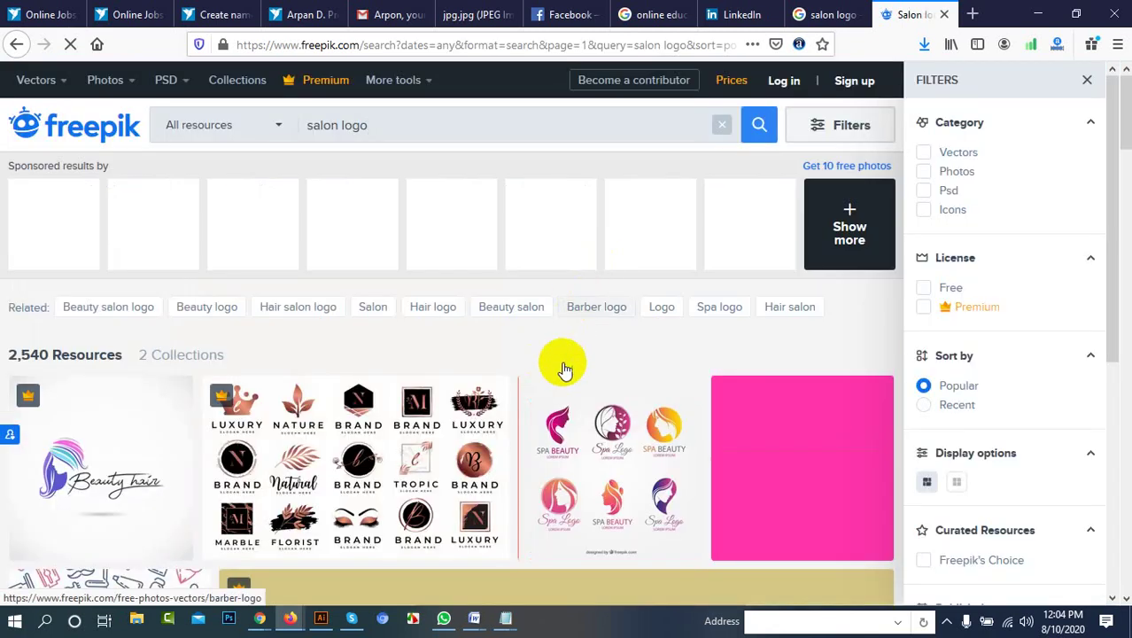
{"action": "scroll", "coordinate": [293, 393], "scroll_direction": "down", "scroll_amount": 3}
{"action": "scroll", "coordinate": [349, 223], "scroll_direction": "down", "scroll_amount": 5}
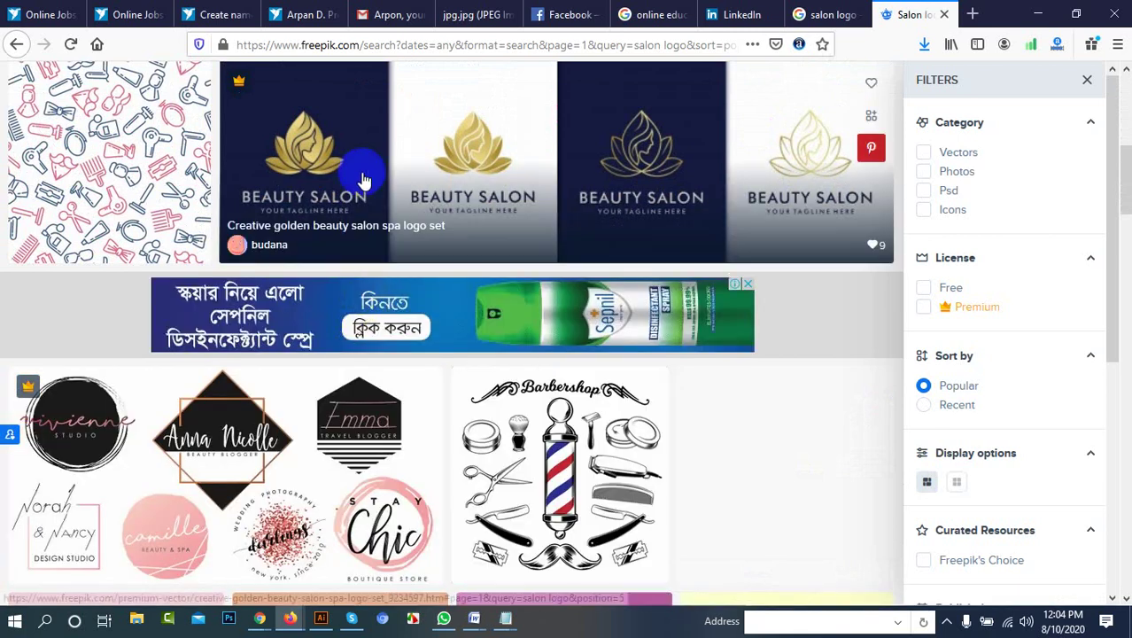
Look through the Freepik salon logo results and open the "Barbershop monochrome emblems" vector
{"action": "scroll", "coordinate": [404, 227], "scroll_direction": "down", "scroll_amount": 7}
{"action": "scroll", "coordinate": [434, 263], "scroll_direction": "down", "scroll_amount": 4}
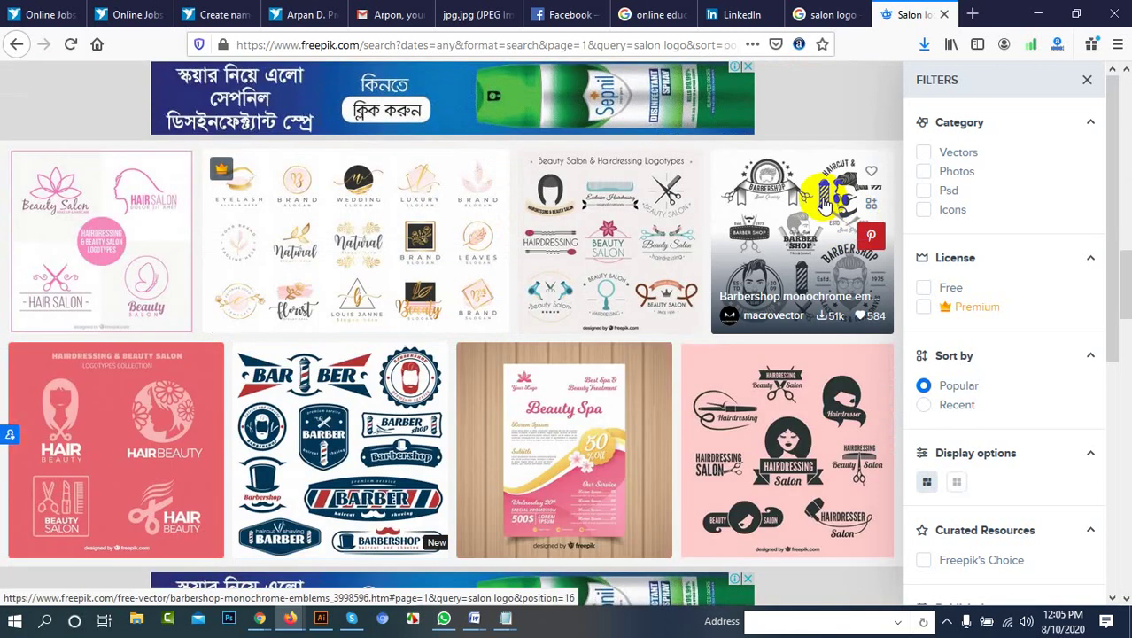
{"action": "scroll", "coordinate": [824, 204], "scroll_direction": "down", "scroll_amount": 2}
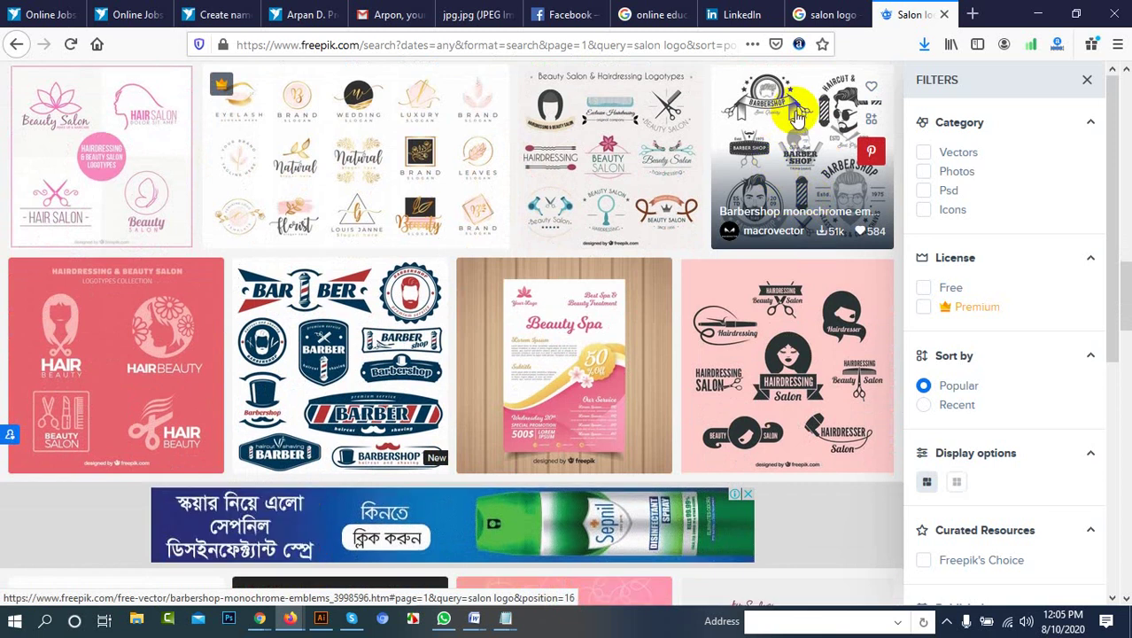
{"action": "left_click", "coordinate": [796, 110]}
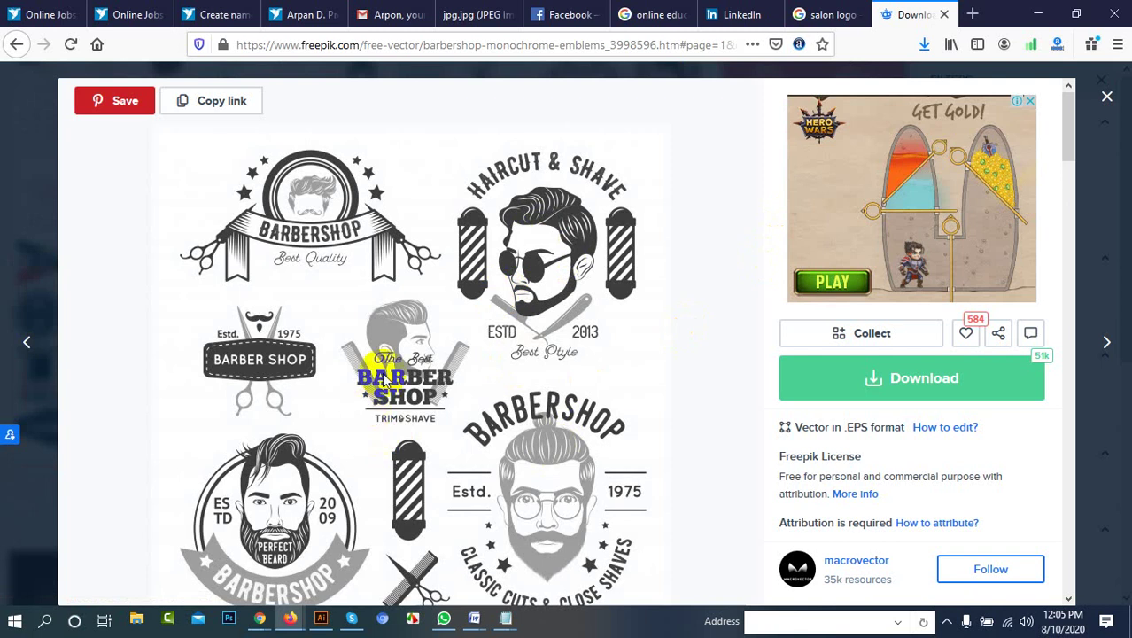
Browse the designs related to the barbershop emblems and open the "Retro barber shop logo" vector
{"action": "scroll", "coordinate": [383, 382], "scroll_direction": "down", "scroll_amount": 6}
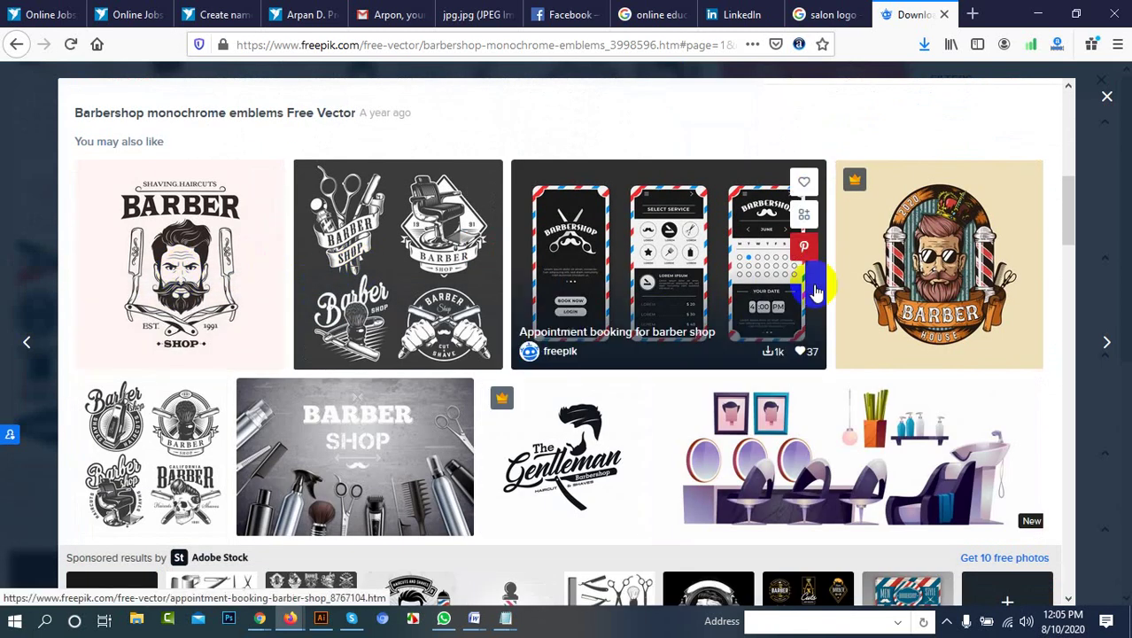
{"action": "scroll", "coordinate": [815, 293], "scroll_direction": "down", "scroll_amount": 4}
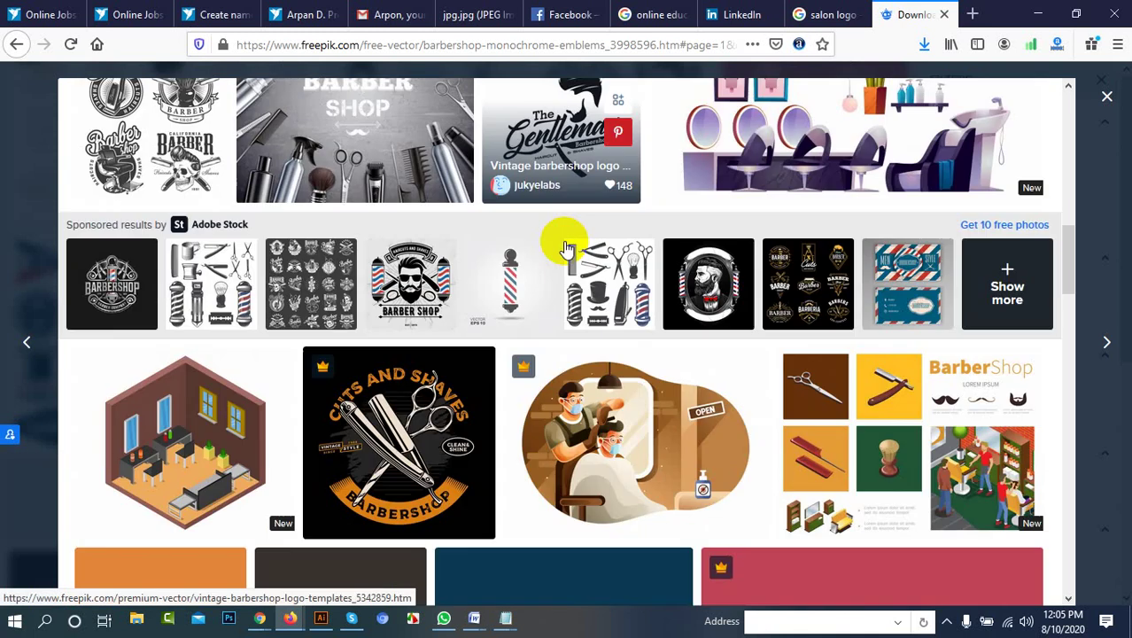
{"action": "scroll", "coordinate": [567, 248], "scroll_direction": "down", "scroll_amount": 3}
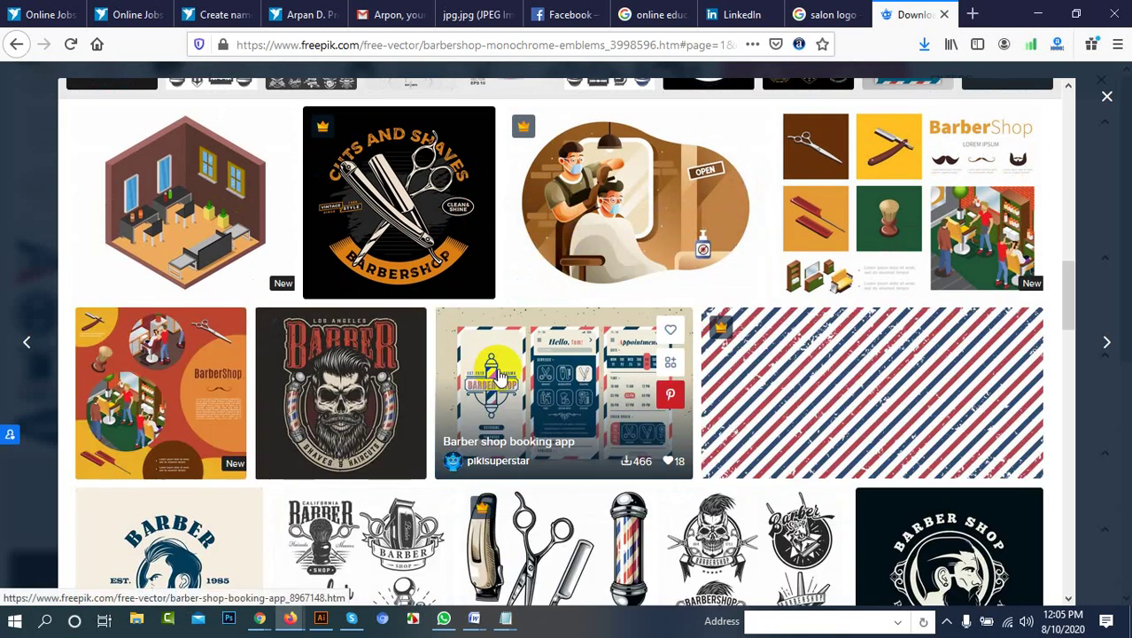
{"action": "scroll", "coordinate": [501, 377], "scroll_direction": "down", "scroll_amount": 4}
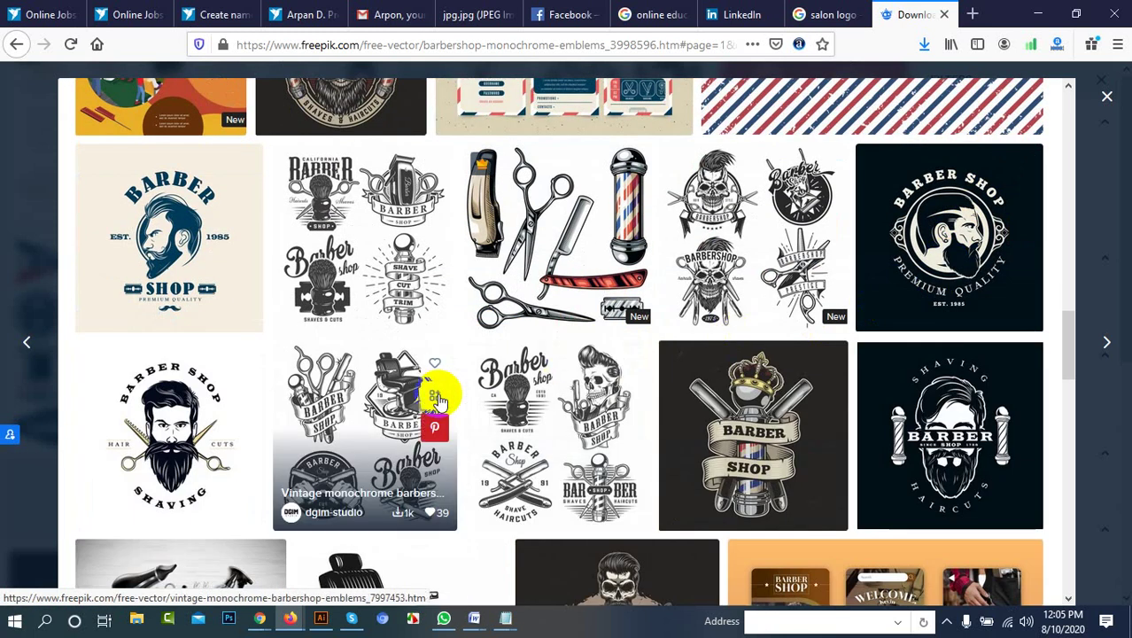
{"action": "scroll", "coordinate": [204, 381], "scroll_direction": "down", "scroll_amount": 1}
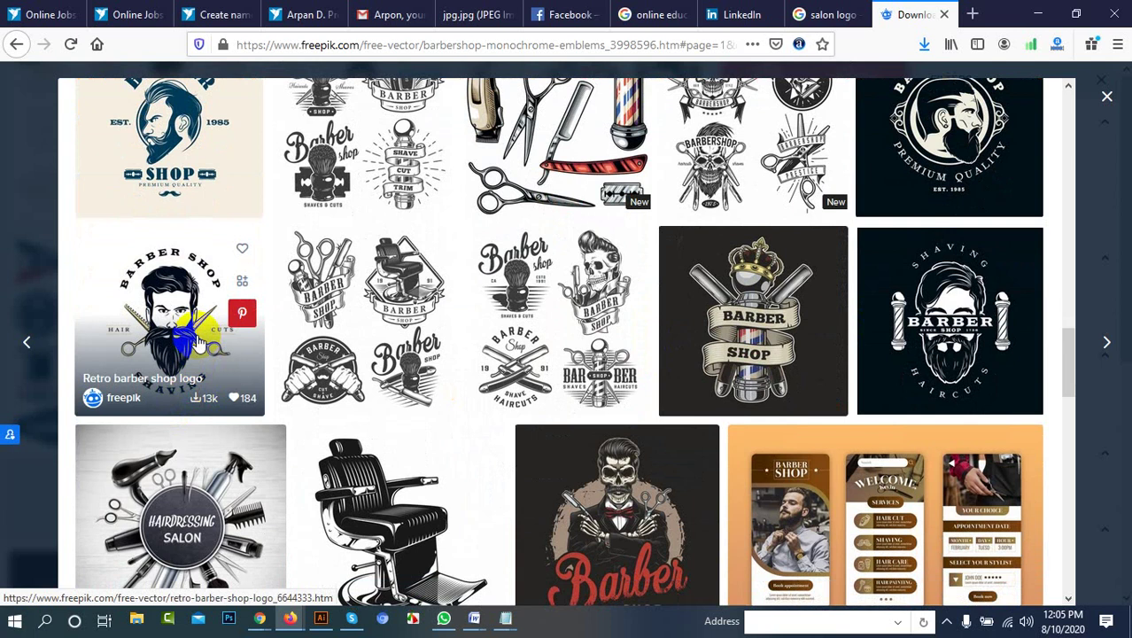
{"action": "left_click", "coordinate": [172, 345]}
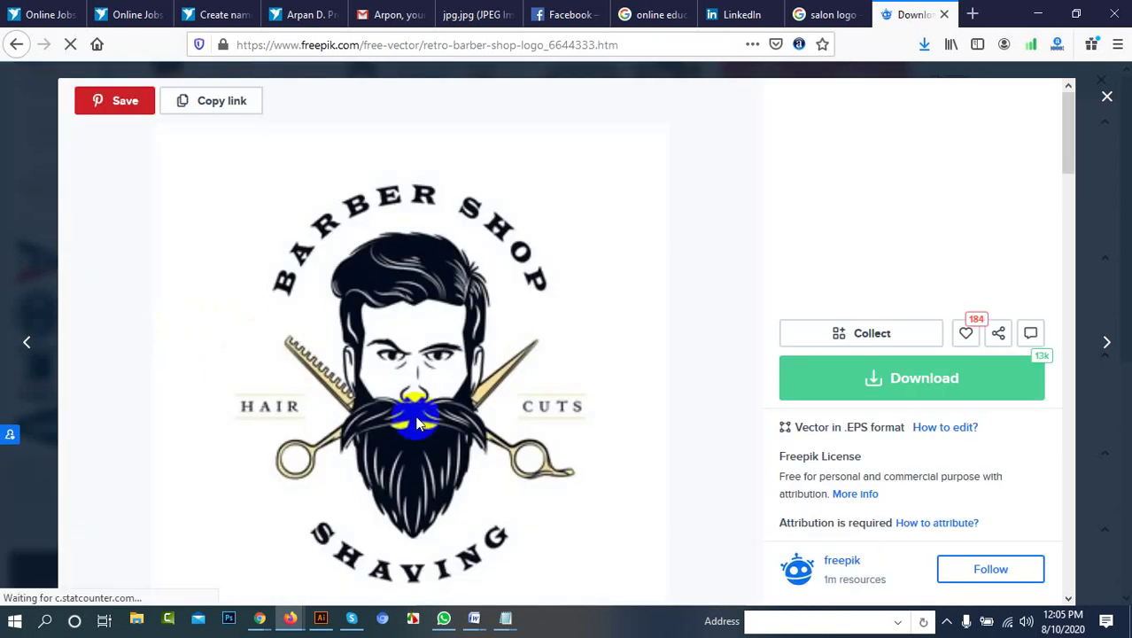
View the retro barber shop logo and its related designs, and open the premium "The Gentleman Barbershop" logo
{"action": "scroll", "coordinate": [521, 467], "scroll_direction": "down", "scroll_amount": 3}
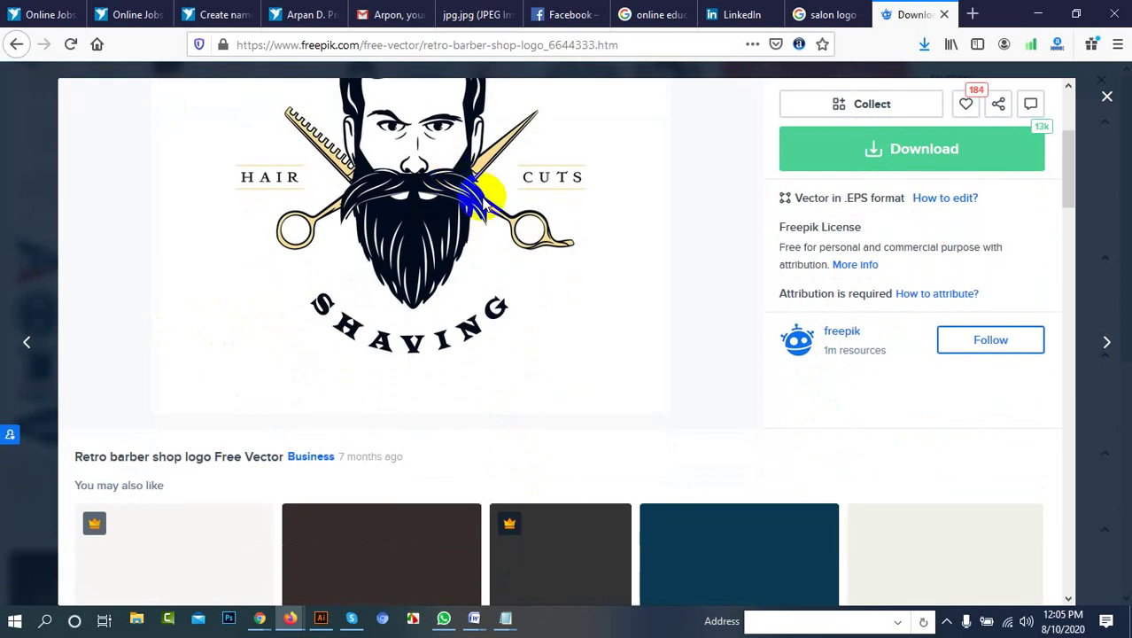
{"action": "scroll", "coordinate": [461, 239], "scroll_direction": "down", "scroll_amount": 8}
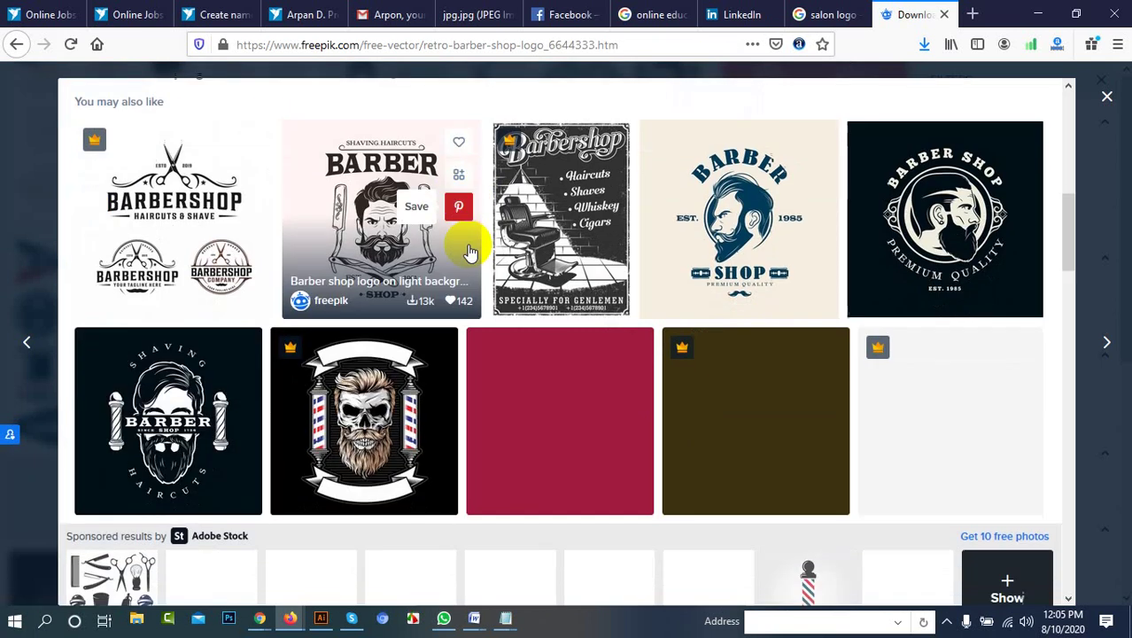
{"action": "scroll", "coordinate": [465, 262], "scroll_direction": "up", "scroll_amount": 2}
{"action": "scroll", "coordinate": [390, 345], "scroll_direction": "down", "scroll_amount": 6}
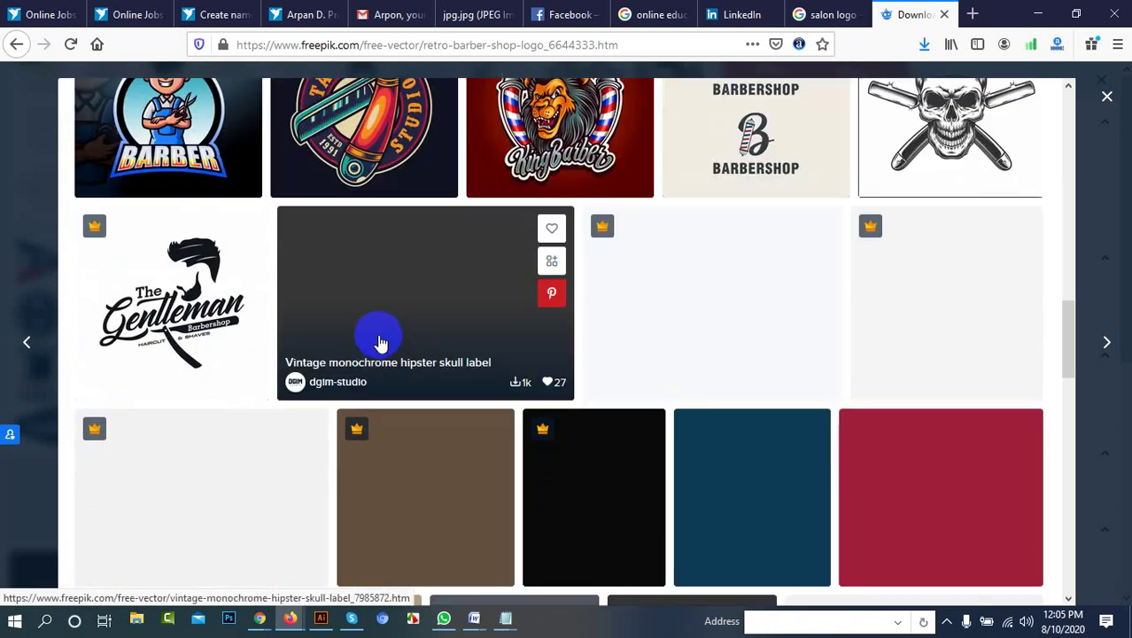
{"action": "left_click", "coordinate": [143, 288]}
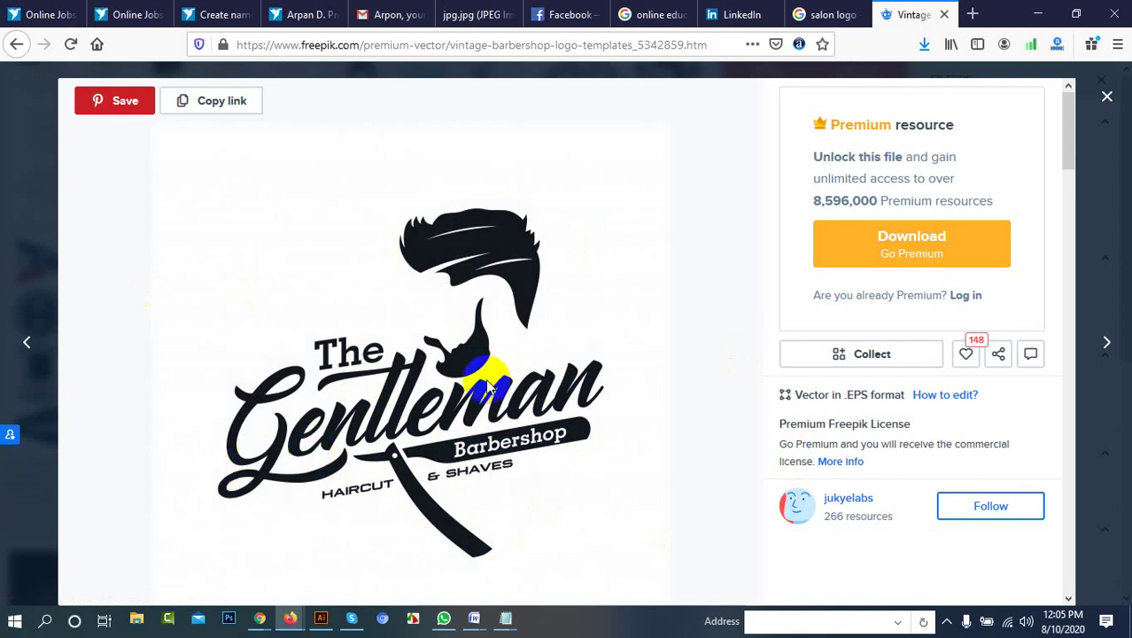
Examine the Gentleman Barbershop logo and look through its related barbershop logos for design ideas
{"action": "scroll", "coordinate": [465, 394], "scroll_direction": "down", "scroll_amount": 4}
{"action": "scroll", "coordinate": [443, 390], "scroll_direction": "up", "scroll_amount": 4}
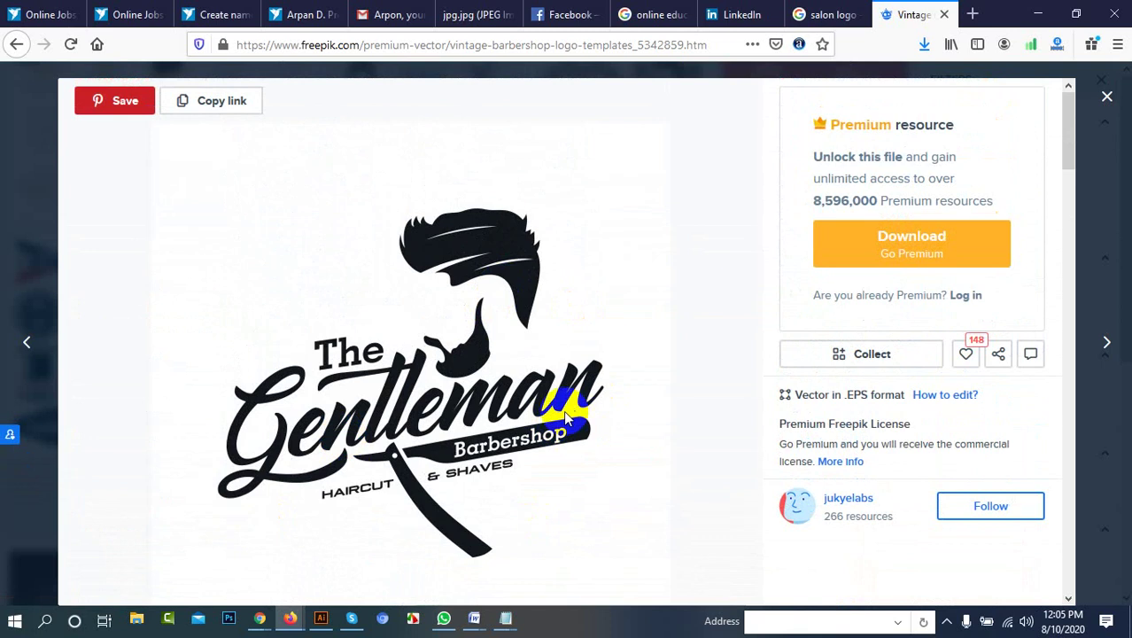
{"action": "scroll", "coordinate": [479, 430], "scroll_direction": "down", "scroll_amount": 10}
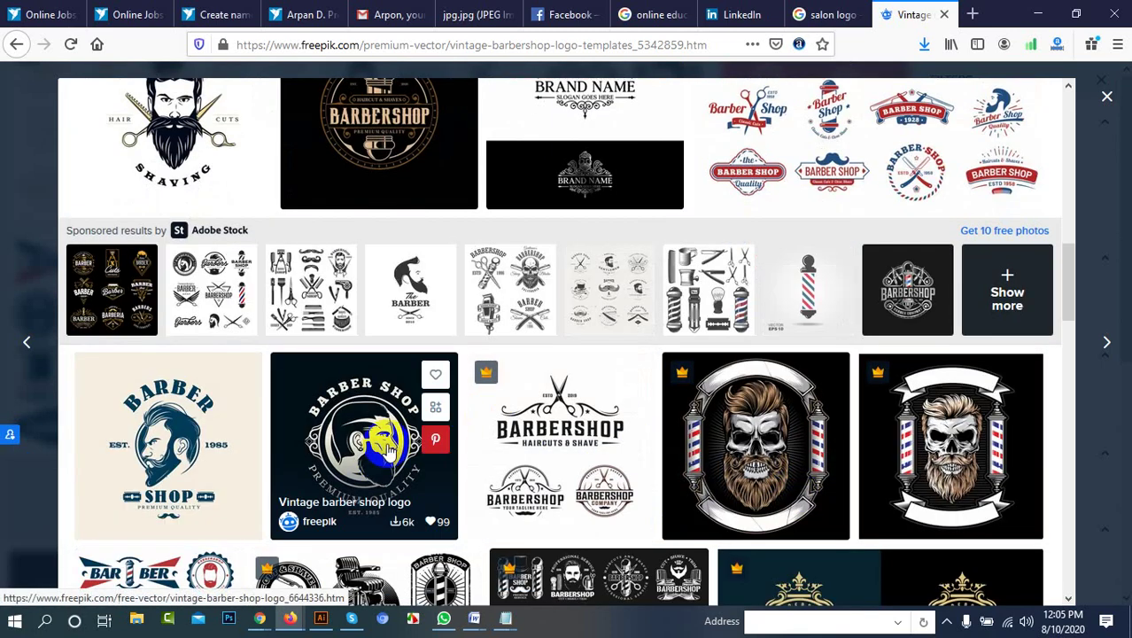
{"action": "scroll", "coordinate": [387, 450], "scroll_direction": "down", "scroll_amount": 4}
{"action": "scroll", "coordinate": [531, 343], "scroll_direction": "up", "scroll_amount": 3}
{"action": "scroll", "coordinate": [560, 385], "scroll_direction": "down", "scroll_amount": 4}
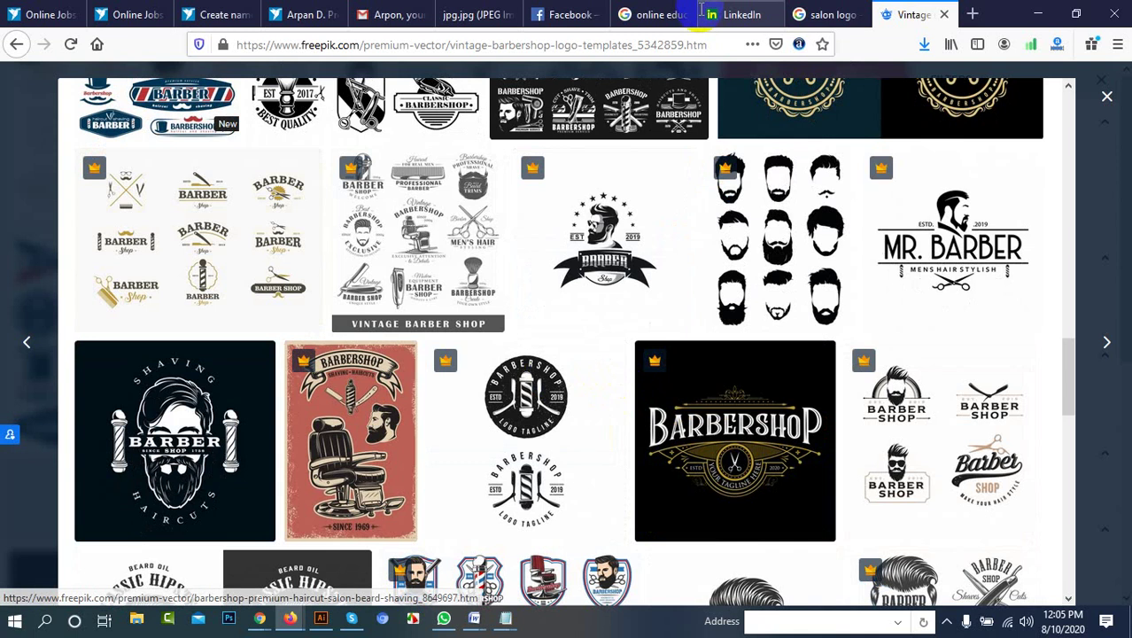
{"action": "scroll", "coordinate": [567, 455], "scroll_direction": "down", "scroll_amount": 3}
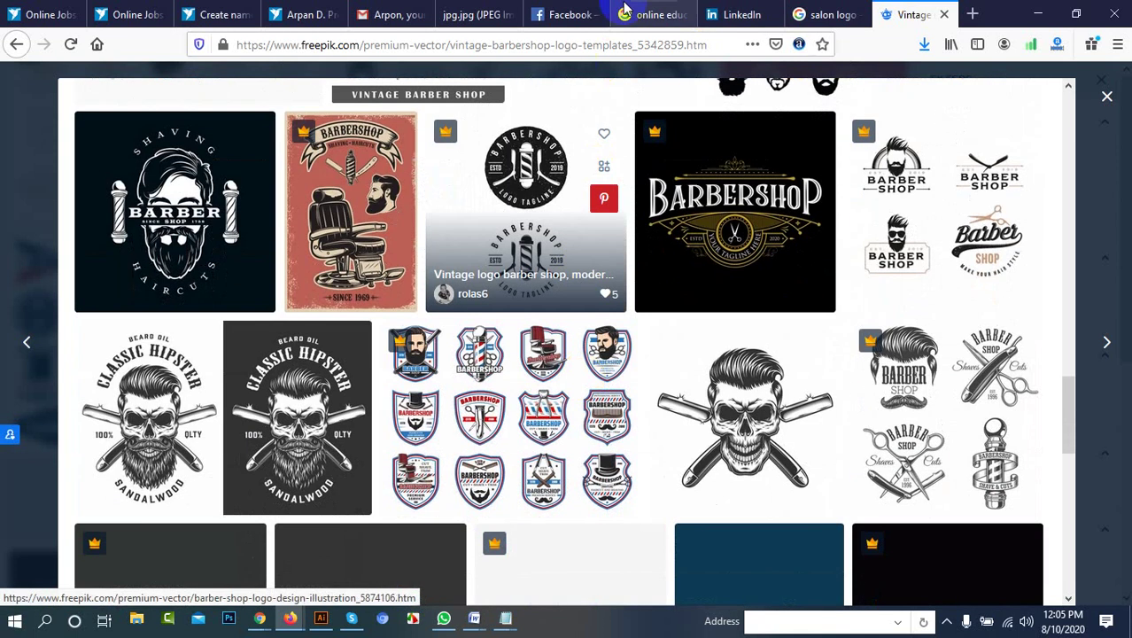
Return to the "Create nametag/logo" contest on Freelancer, open its entry submission form and look over the fields
{"action": "left_click", "coordinate": [155, 10]}
{"action": "left_click", "coordinate": [216, 13]}
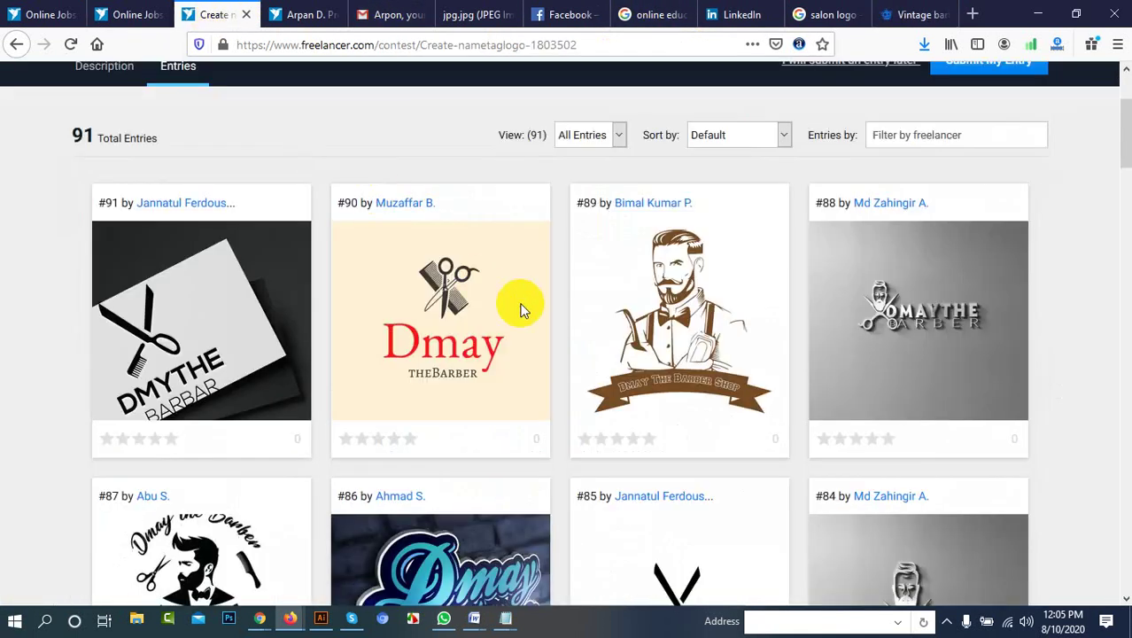
{"action": "scroll", "coordinate": [782, 216], "scroll_direction": "up", "scroll_amount": 2}
{"action": "left_click", "coordinate": [994, 243]}
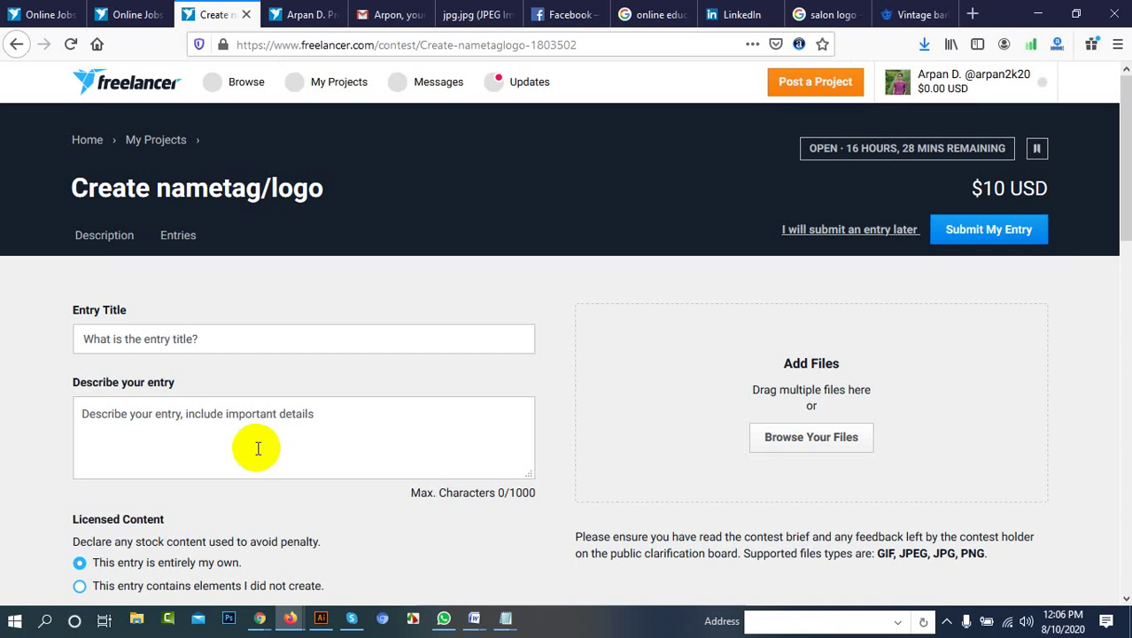
{"action": "scroll", "coordinate": [375, 447], "scroll_direction": "down", "scroll_amount": 3}
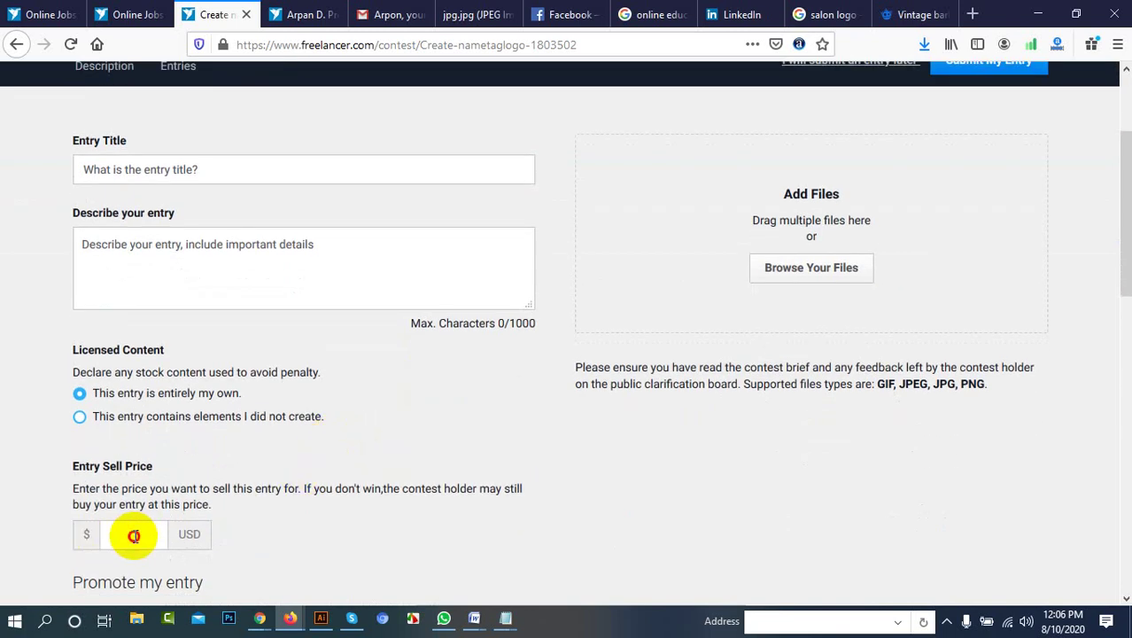
{"action": "scroll", "coordinate": [232, 513], "scroll_direction": "down", "scroll_amount": 7}
{"action": "left_click", "coordinate": [80, 521]}
{"action": "scroll", "coordinate": [123, 458], "scroll_direction": "down", "scroll_amount": 2}
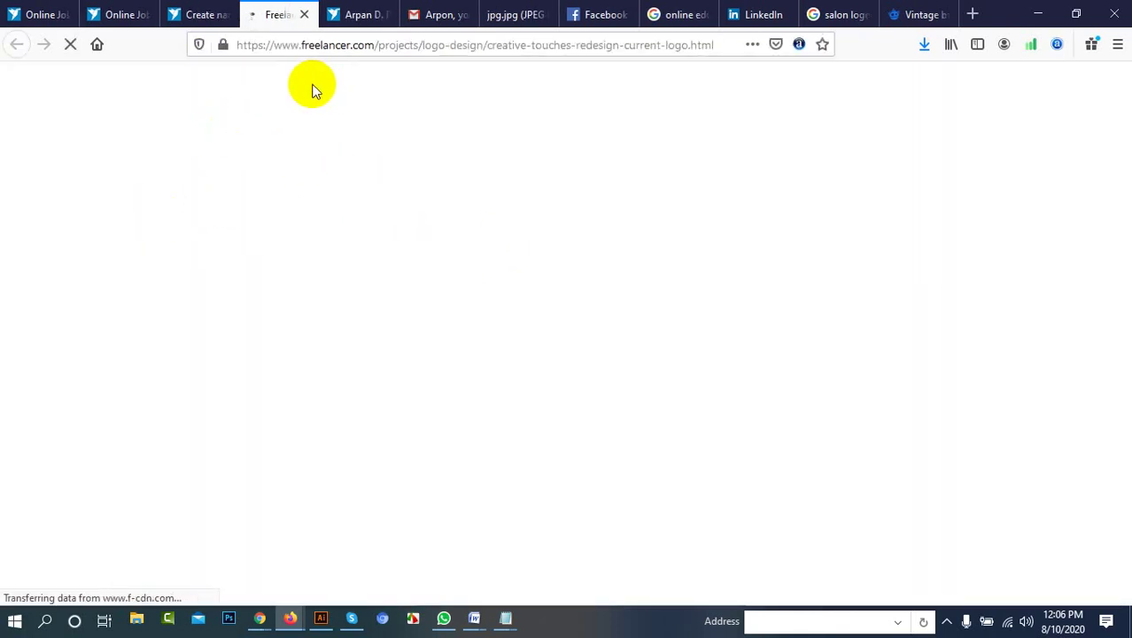
{"action": "left_click", "coordinate": [213, 7]}
{"action": "left_click", "coordinate": [263, 11]}
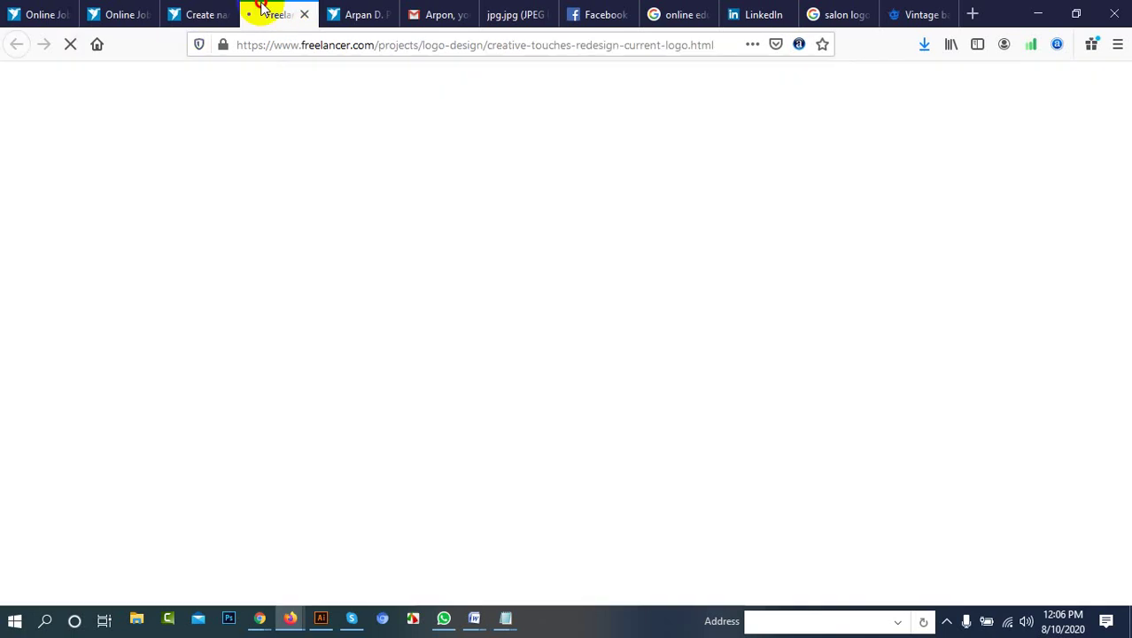
{"action": "left_click", "coordinate": [304, 15]}
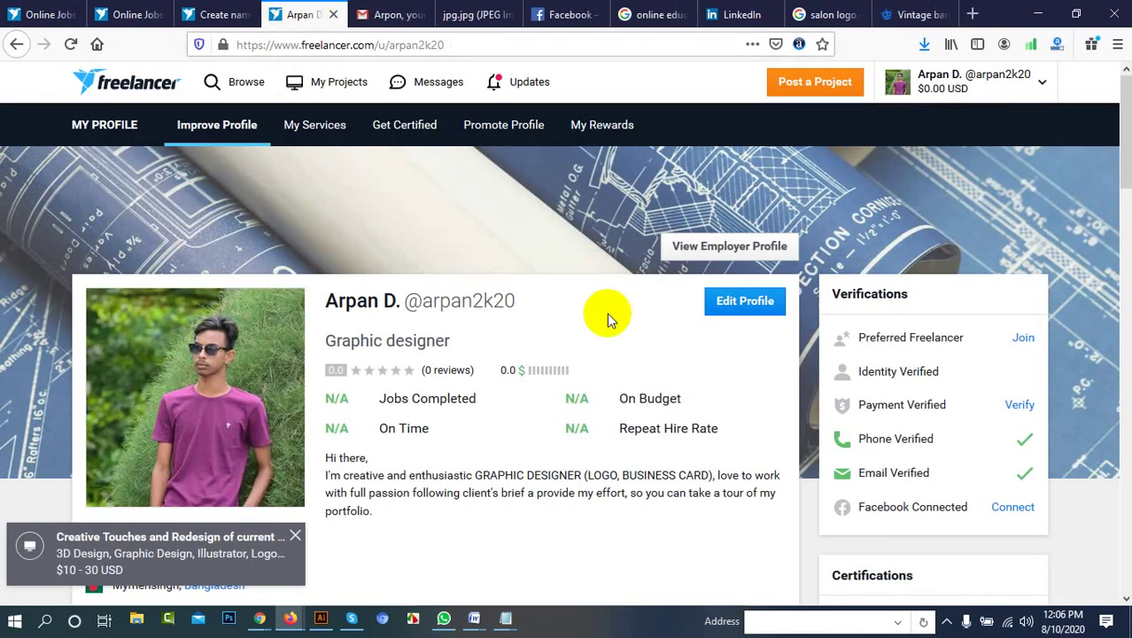
Go back to the Freelancer contest listing and open the $50 "Create a Logo" contest in a new tab
{"action": "left_click", "coordinate": [40, 14]}
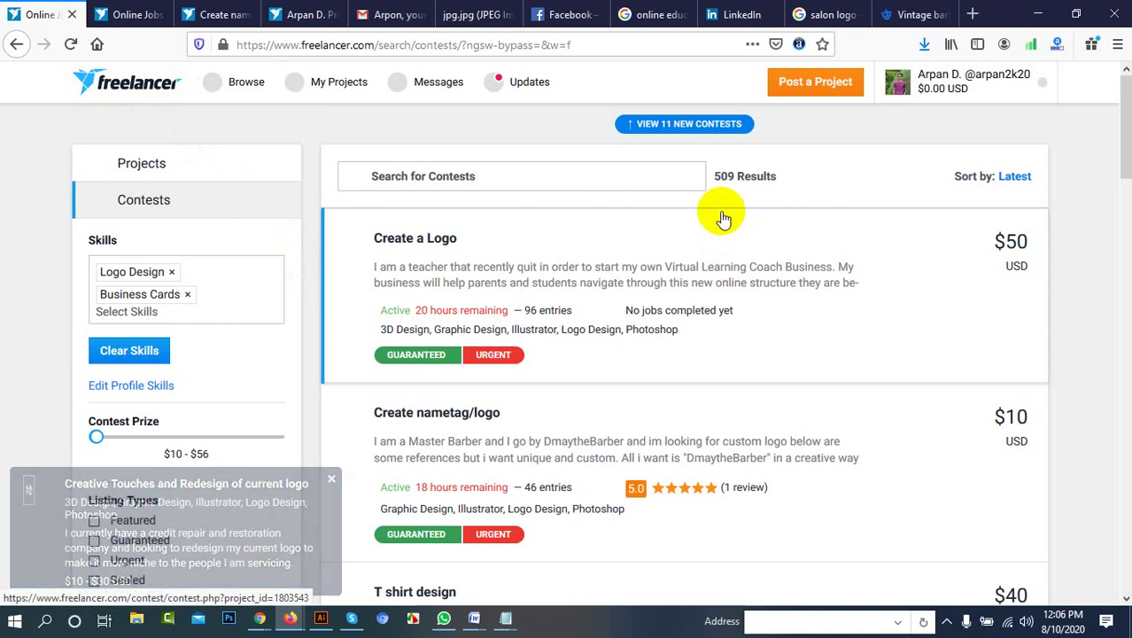
{"action": "scroll", "coordinate": [617, 242], "scroll_direction": "down", "scroll_amount": 2}
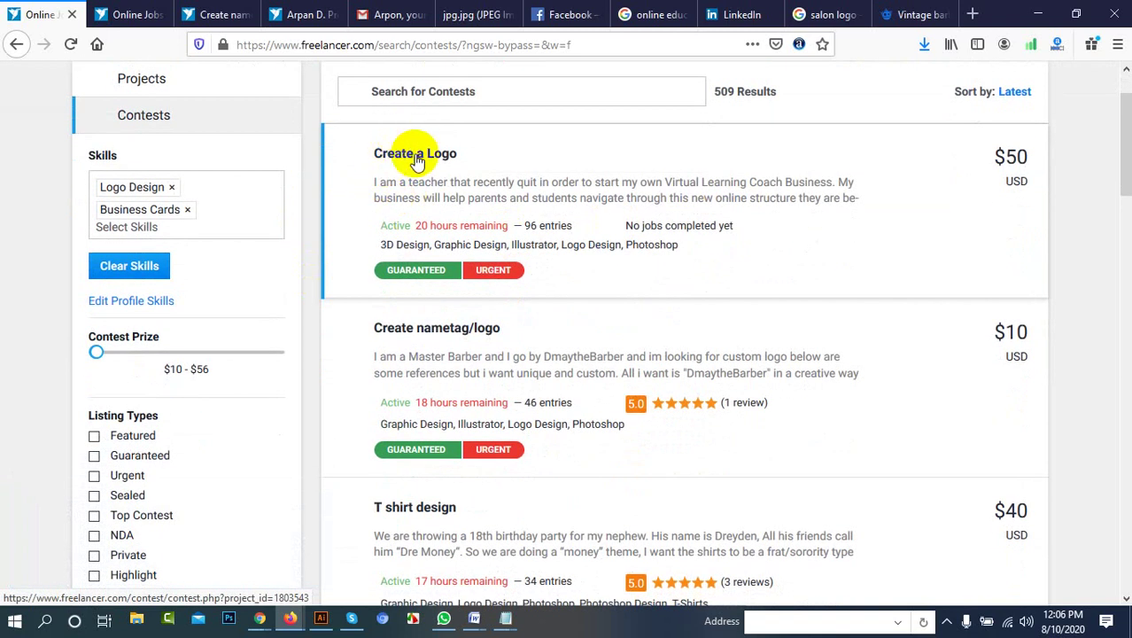
{"action": "left_click", "coordinate": [416, 156]}
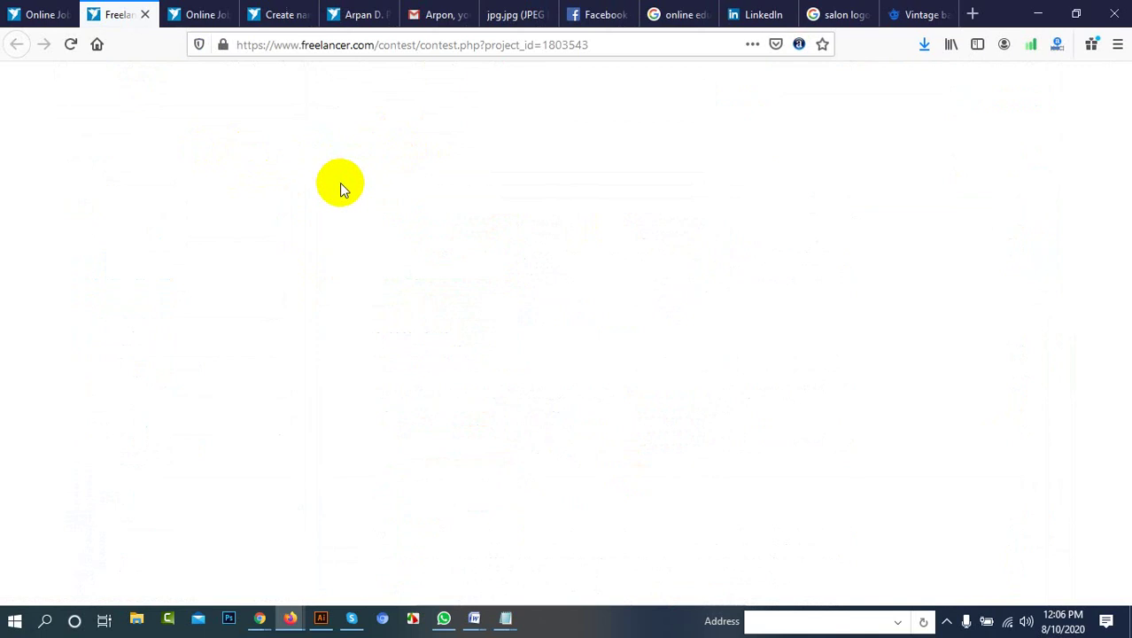
Return to the "Create nametag/logo" contest page and show its description
{"action": "left_click", "coordinate": [197, 10]}
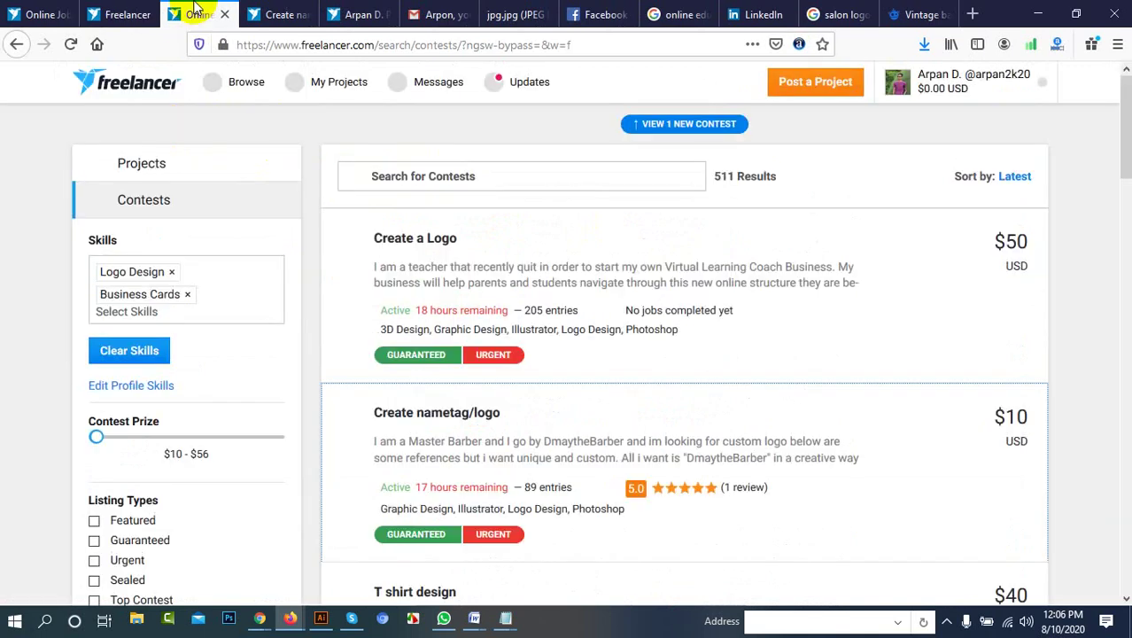
{"action": "left_click", "coordinate": [276, 9]}
{"action": "scroll", "coordinate": [436, 259], "scroll_direction": "up", "scroll_amount": 10}
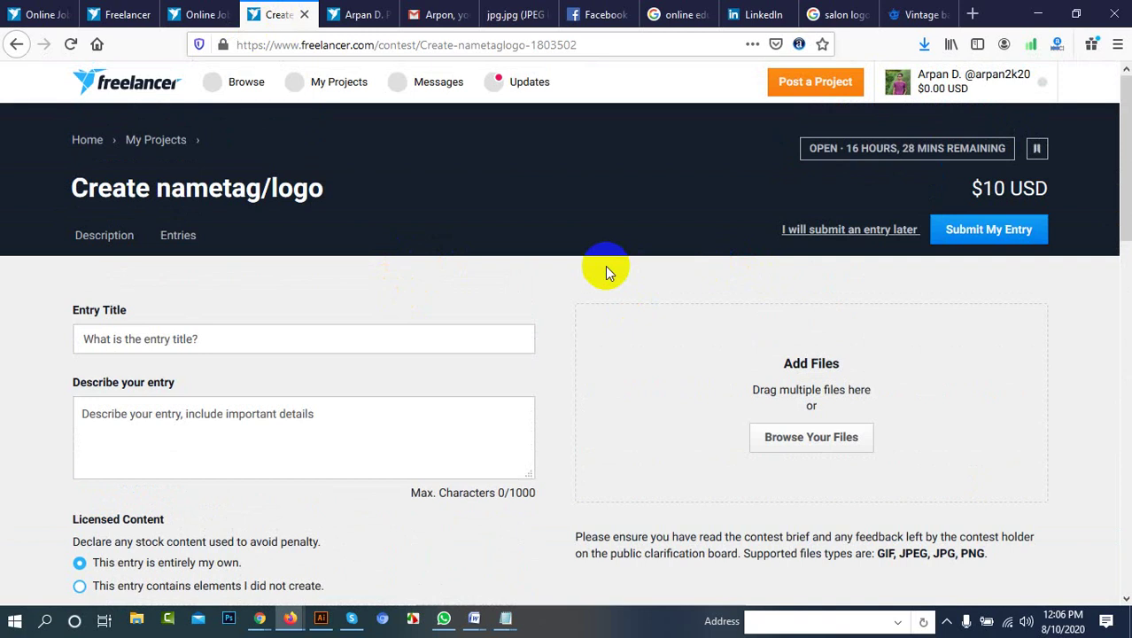
{"action": "left_click", "coordinate": [97, 240]}
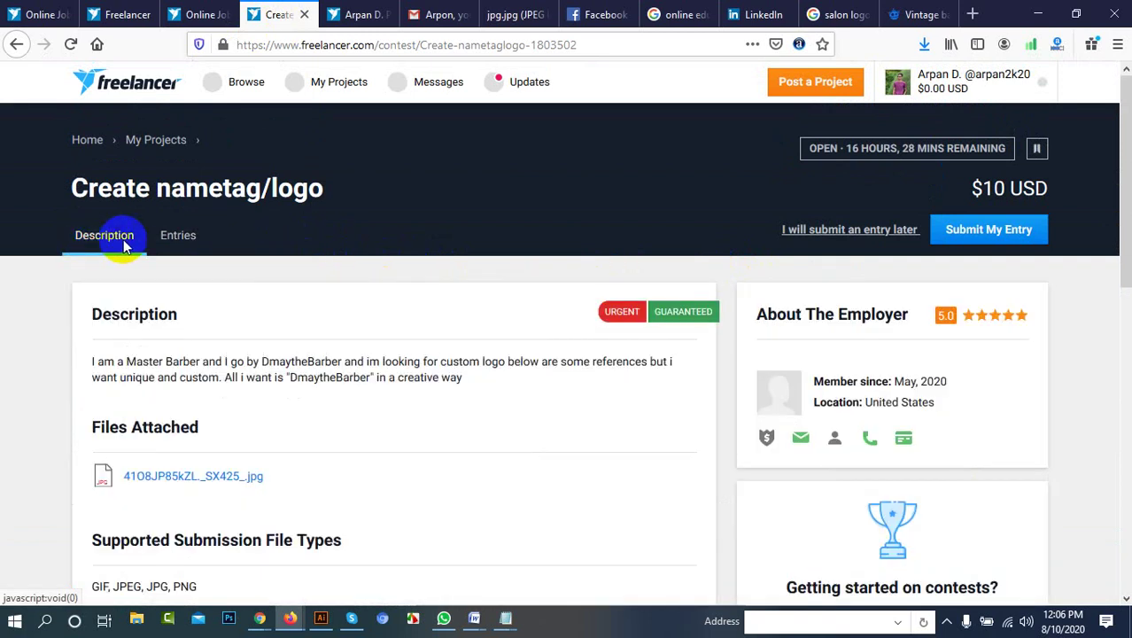
{"action": "left_click", "coordinate": [211, 13]}
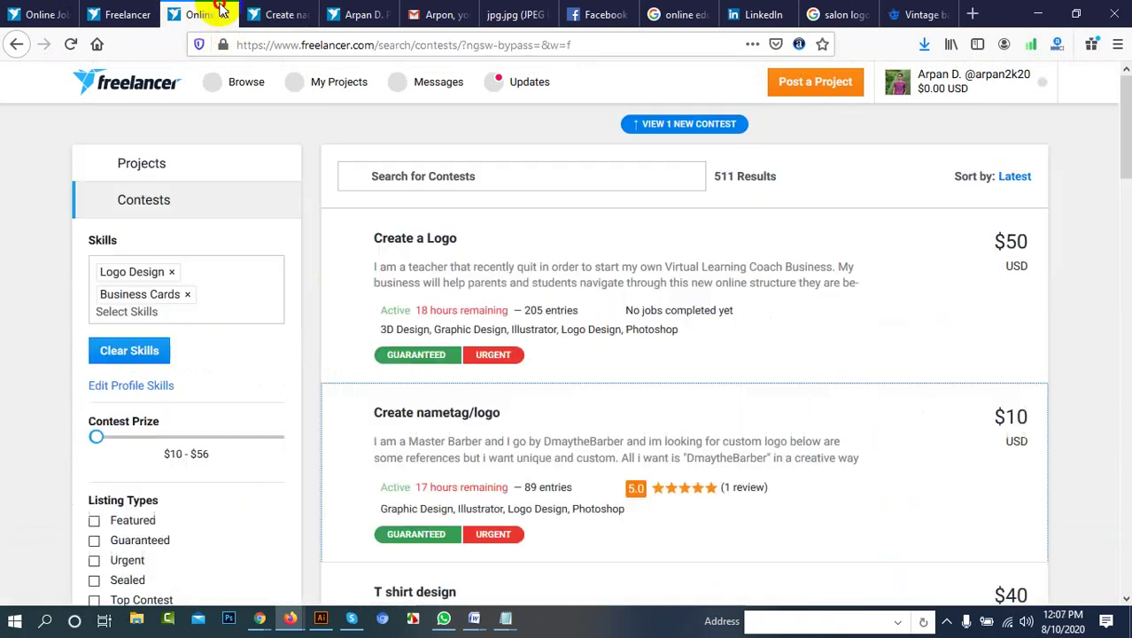
{"action": "left_click", "coordinate": [108, 10]}
{"action": "left_click", "coordinate": [35, 12]}
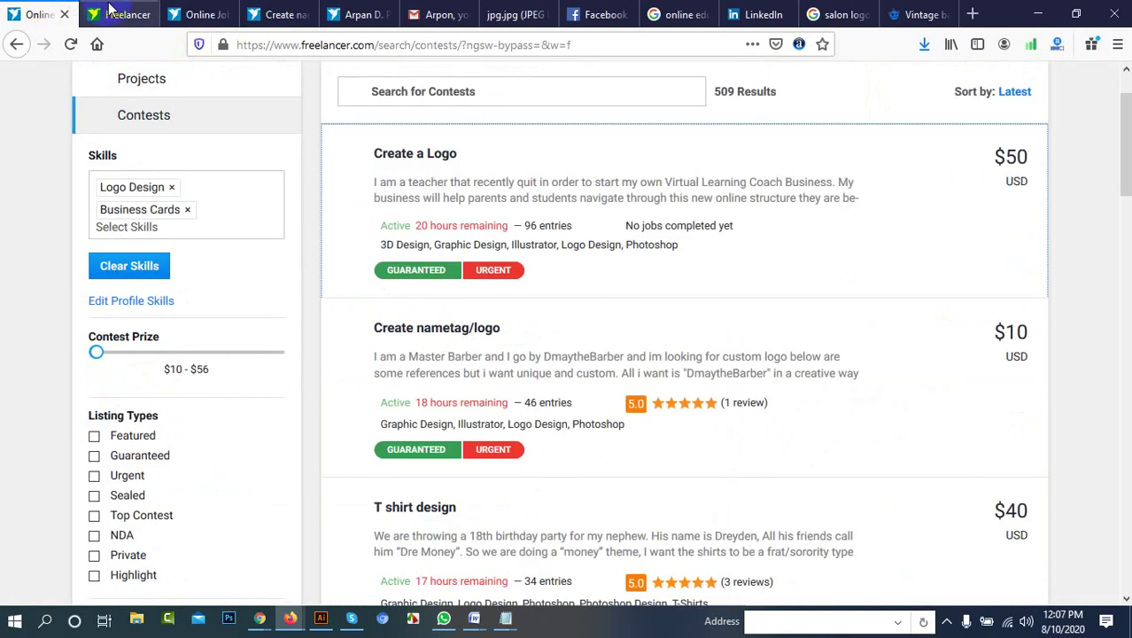
{"action": "left_click", "coordinate": [113, 12]}
{"action": "left_click", "coordinate": [208, 12]}
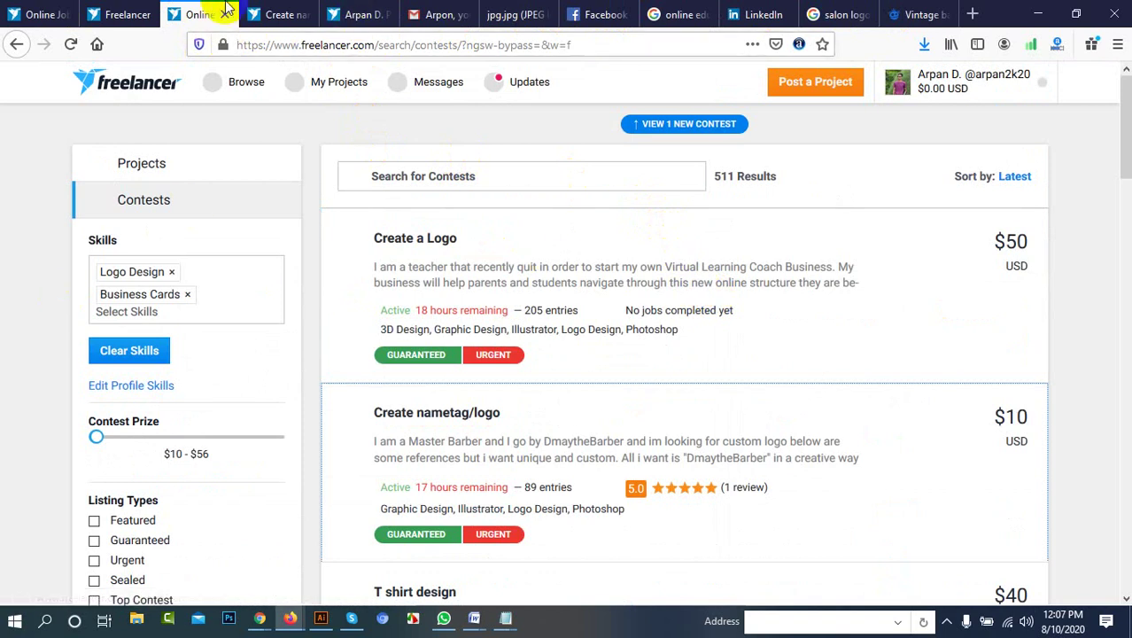
Show the submitted entries of the "Create nametag/logo" contest and look over the first ones
{"action": "left_click", "coordinate": [277, 14]}
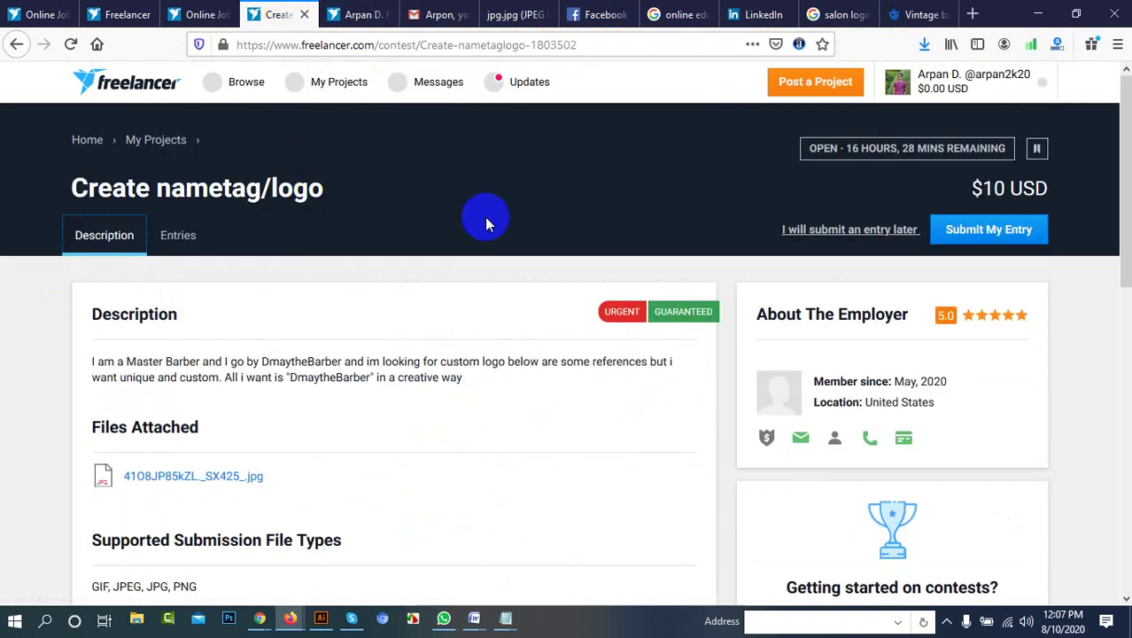
{"action": "left_click", "coordinate": [177, 235]}
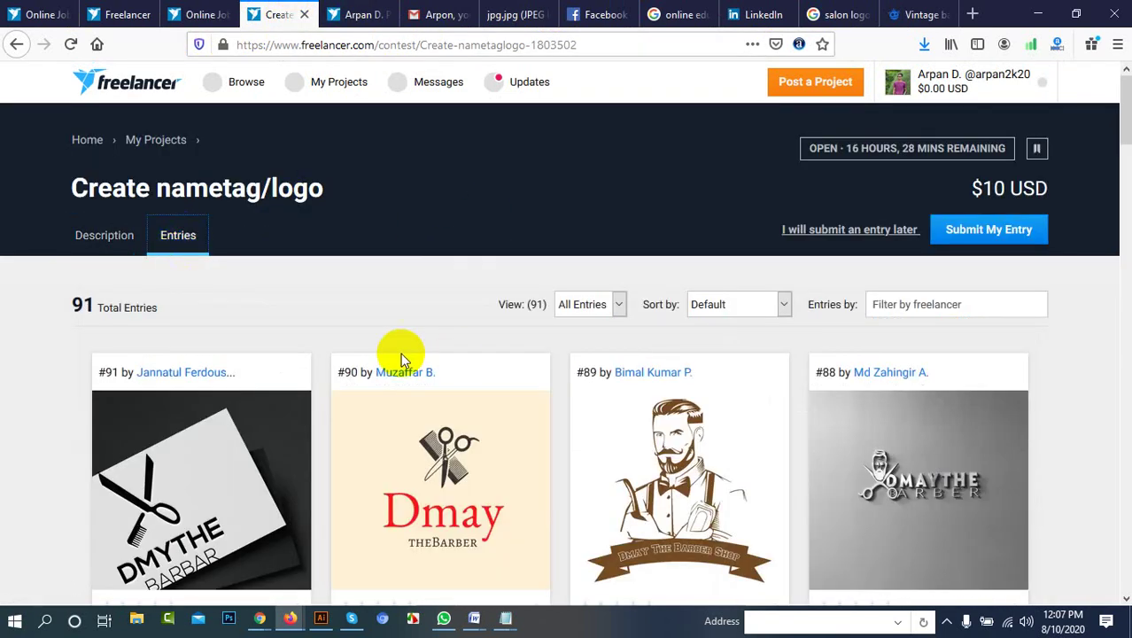
{"action": "scroll", "coordinate": [401, 358], "scroll_direction": "down", "scroll_amount": 2}
{"action": "scroll", "coordinate": [195, 297], "scroll_direction": "up", "scroll_amount": 2}
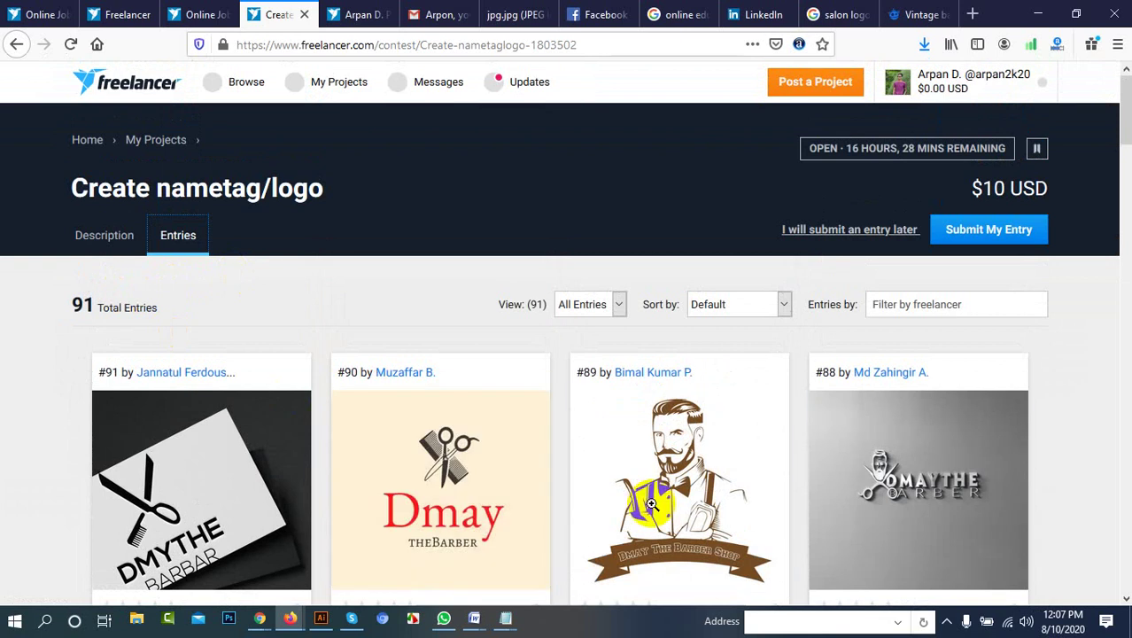
Browse further through the submitted logo entries of the "Create nametag/logo" contest and return to the first ones
{"action": "scroll", "coordinate": [651, 504], "scroll_direction": "down", "scroll_amount": 4}
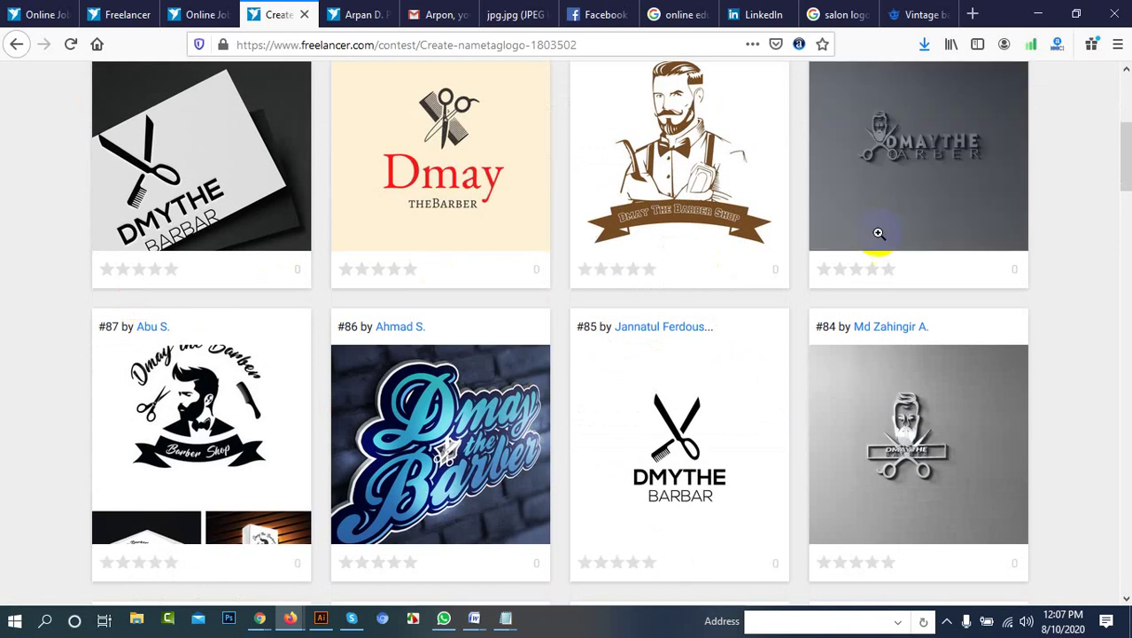
{"action": "scroll", "coordinate": [797, 252], "scroll_direction": "down", "scroll_amount": 2}
{"action": "scroll", "coordinate": [381, 287], "scroll_direction": "down", "scroll_amount": 4}
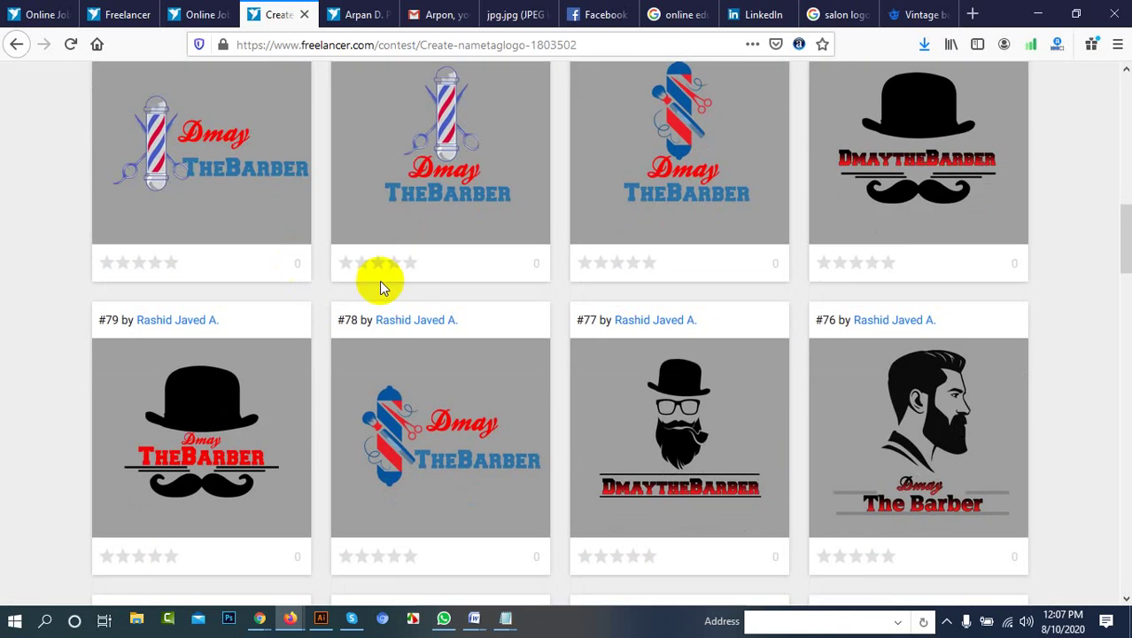
{"action": "scroll", "coordinate": [381, 287], "scroll_direction": "up", "scroll_amount": 10}
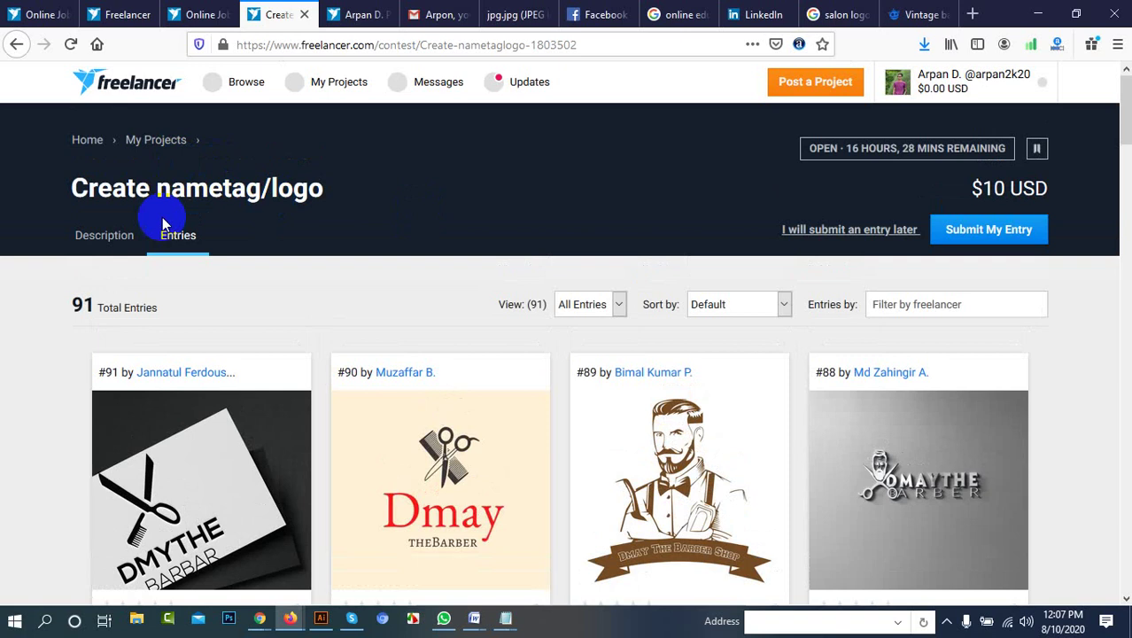
Review the contest's description and entries, finishing on the description with its attached file and supported file types
{"action": "left_click", "coordinate": [105, 246]}
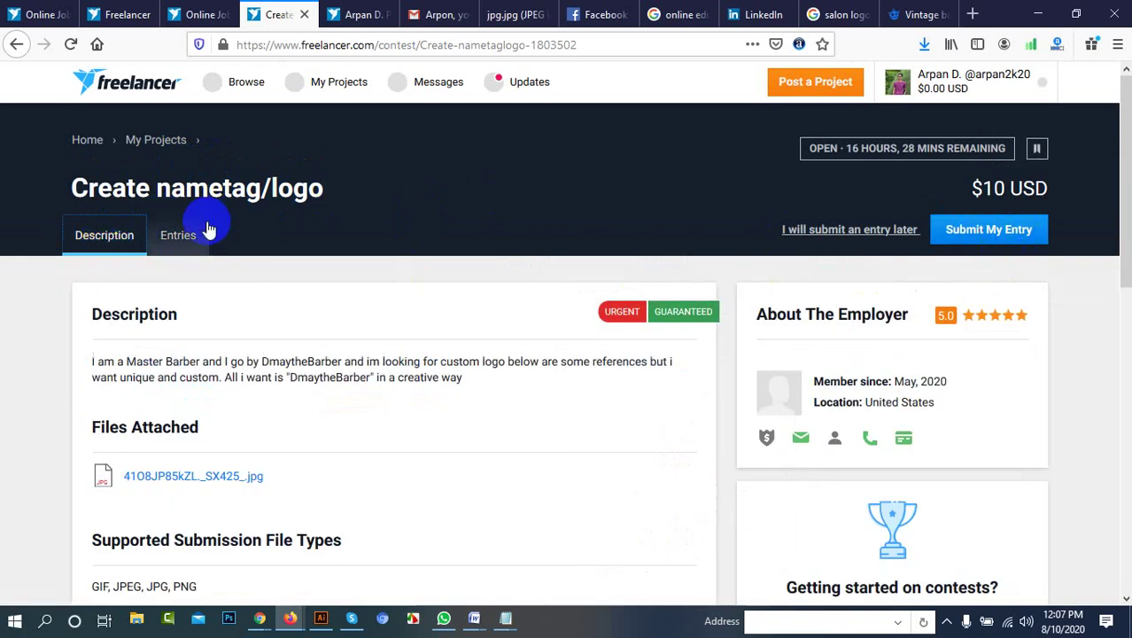
{"action": "left_click", "coordinate": [176, 233]}
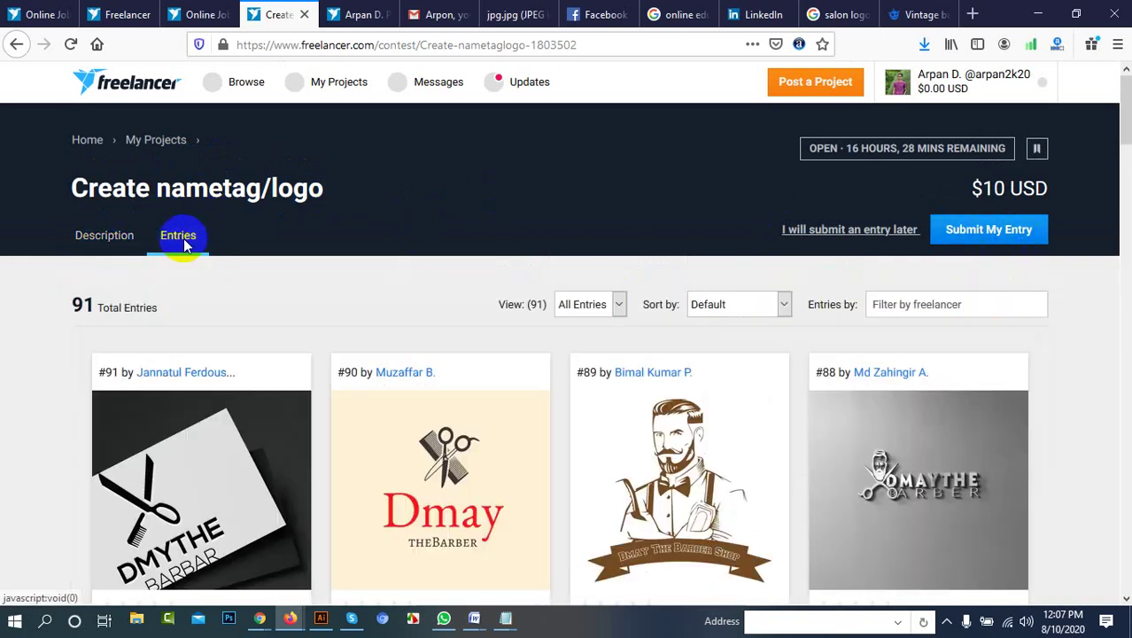
{"action": "left_click", "coordinate": [93, 242]}
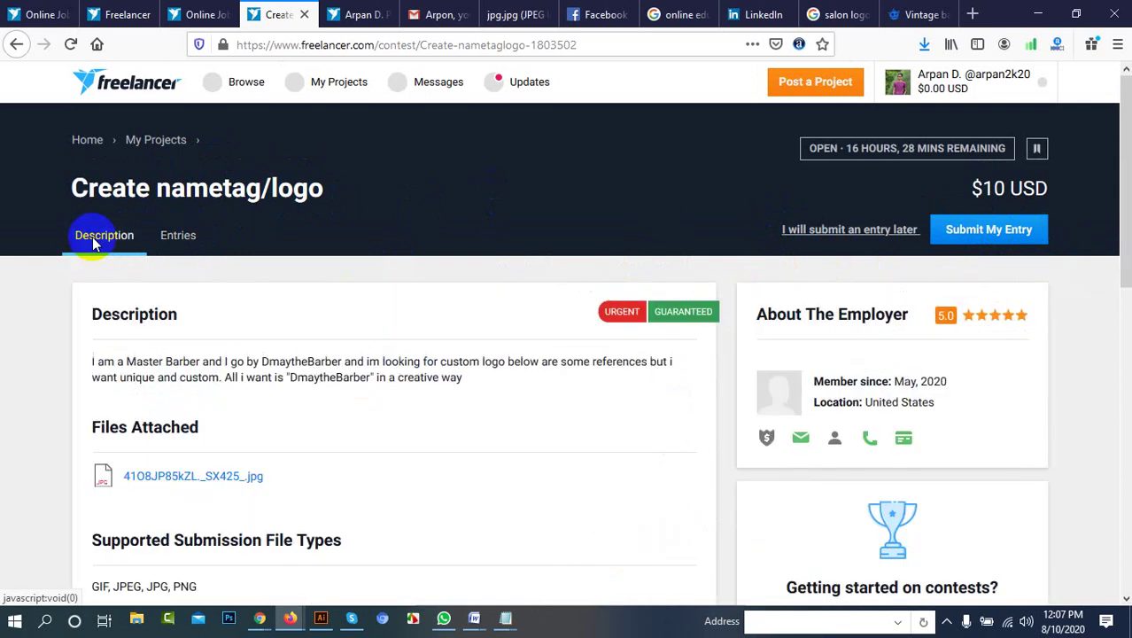
{"action": "scroll", "coordinate": [1003, 226], "scroll_direction": "down", "scroll_amount": 1}
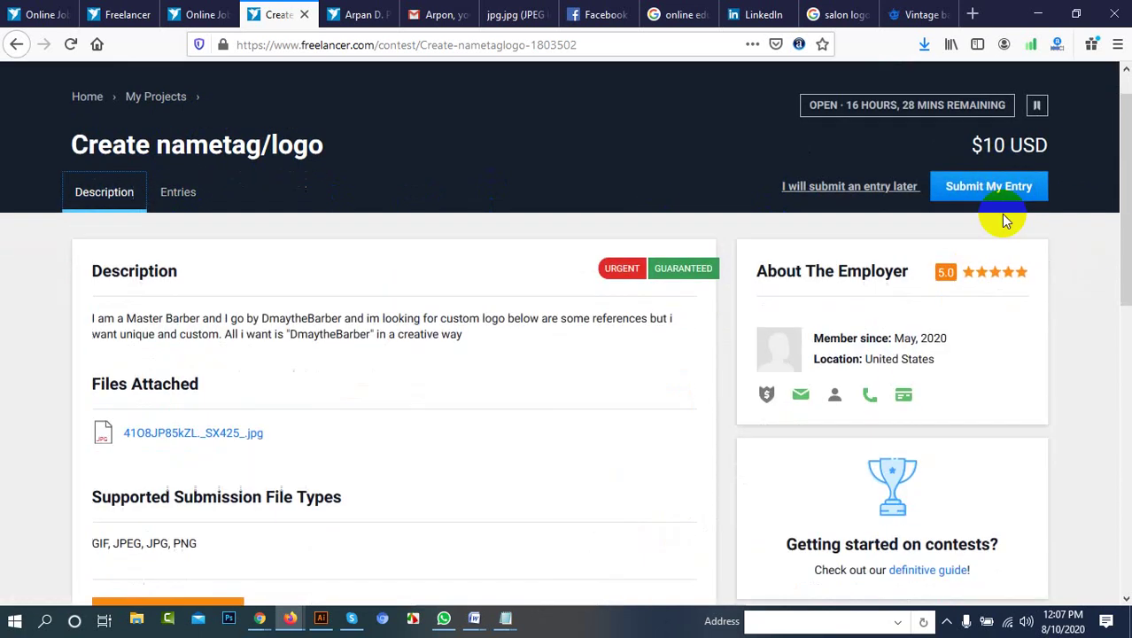
{"action": "scroll", "coordinate": [957, 217], "scroll_direction": "up", "scroll_amount": 1}
Open the contest's entry submission form, look through the Desktop files available for upload, and cancel the file selection
{"action": "left_click", "coordinate": [984, 229]}
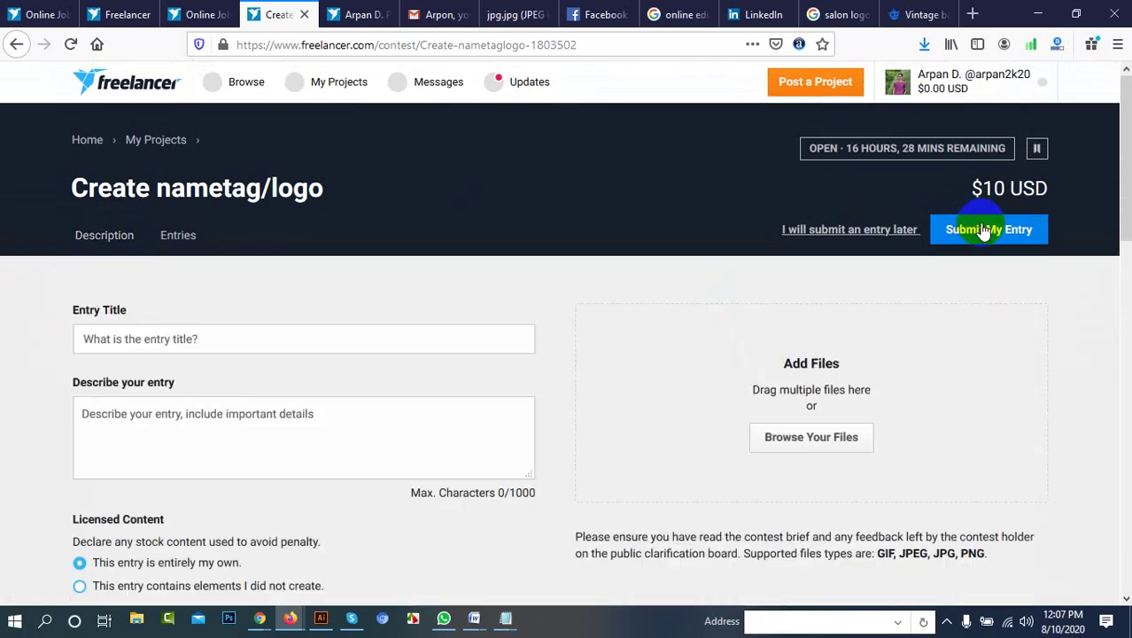
{"action": "scroll", "coordinate": [930, 239], "scroll_direction": "down", "scroll_amount": 3}
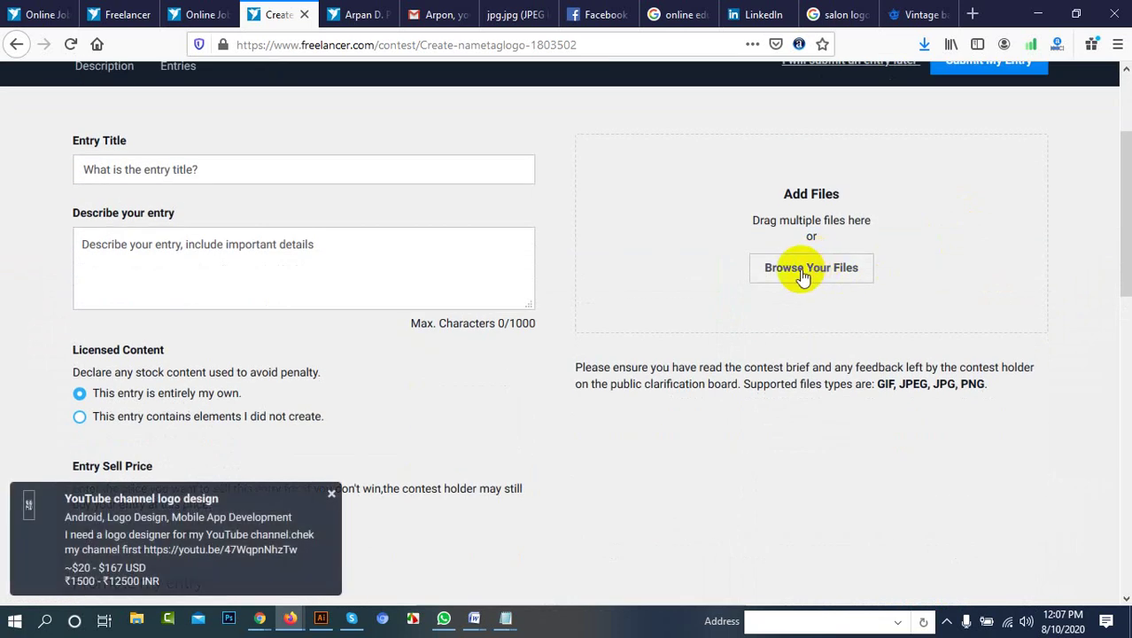
{"action": "left_click", "coordinate": [802, 270]}
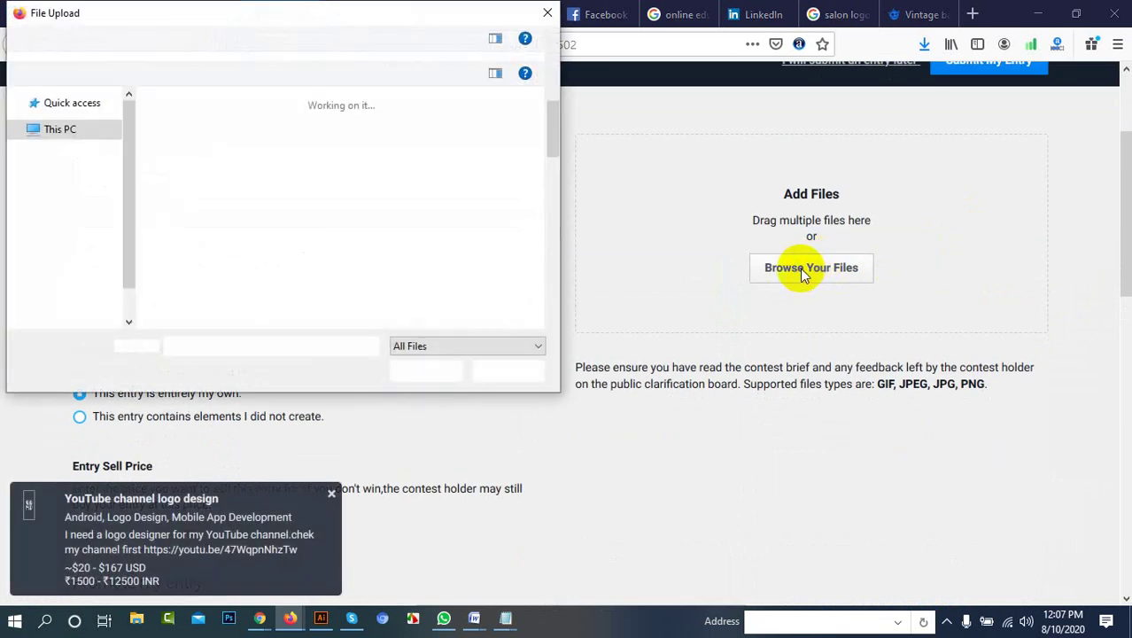
{"action": "scroll", "coordinate": [444, 254], "scroll_direction": "down", "scroll_amount": 5}
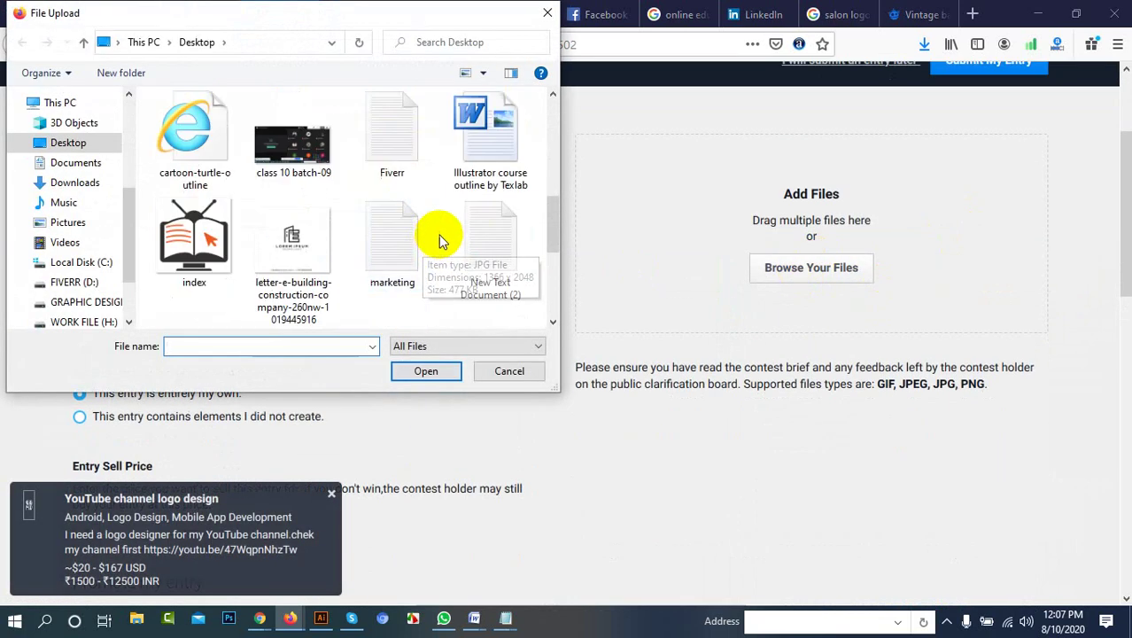
{"action": "scroll", "coordinate": [433, 176], "scroll_direction": "up", "scroll_amount": 1}
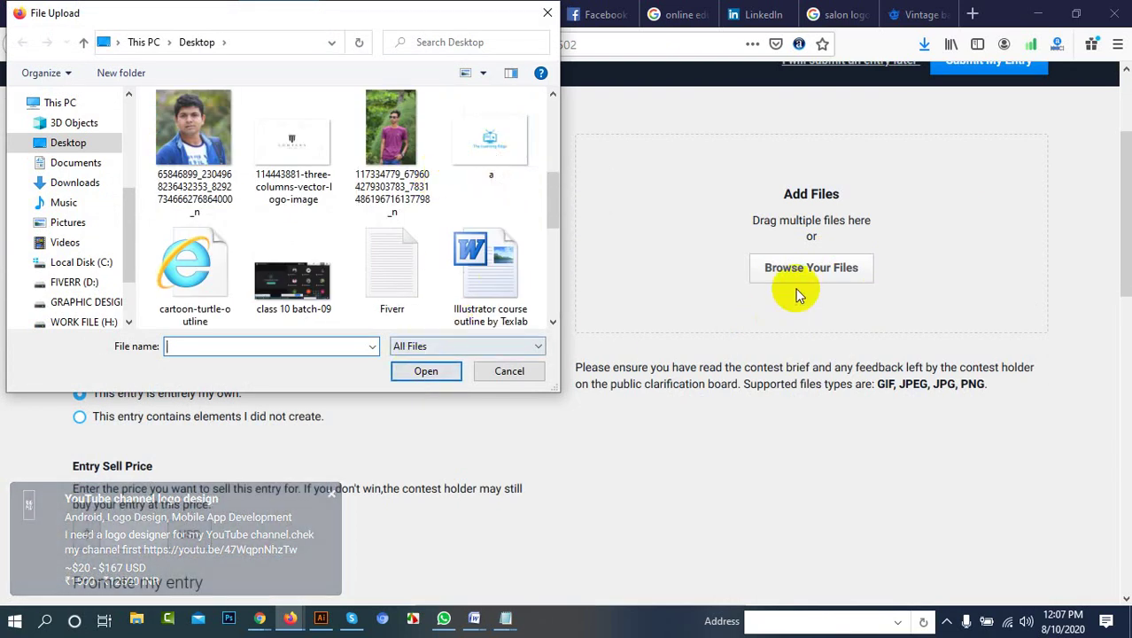
{"action": "left_click", "coordinate": [517, 373]}
{"action": "scroll", "coordinate": [151, 212], "scroll_direction": "up", "scroll_amount": 2}
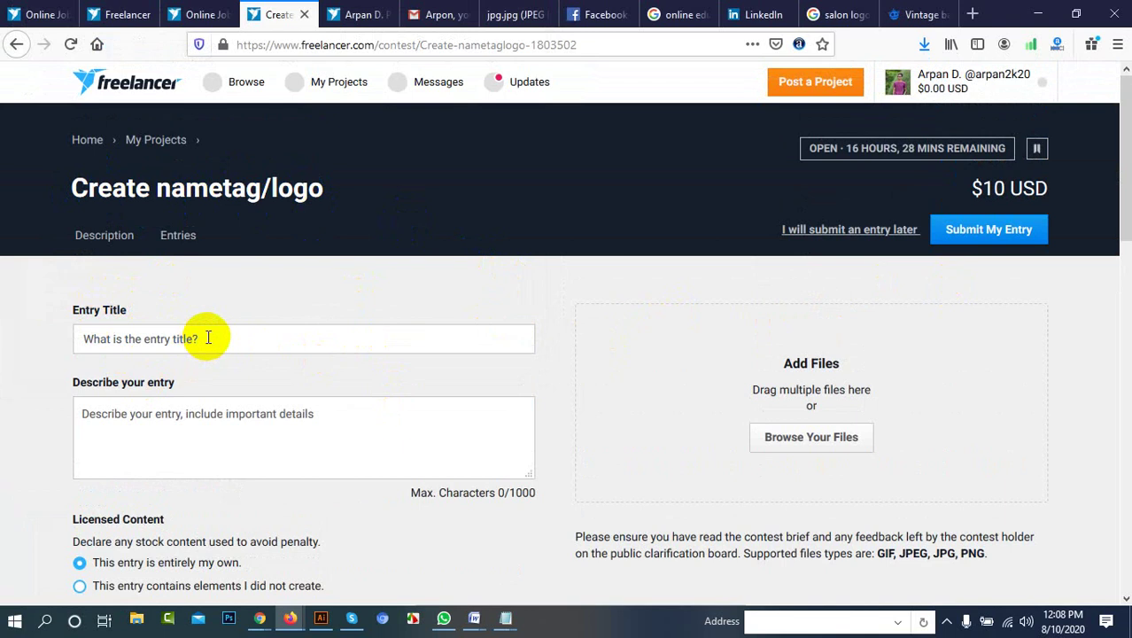
Examine the submission form's entry description, licensed content, sell price, promotion options and terms agreement, comparing the price field with the contest prize
{"action": "left_click", "coordinate": [131, 414]}
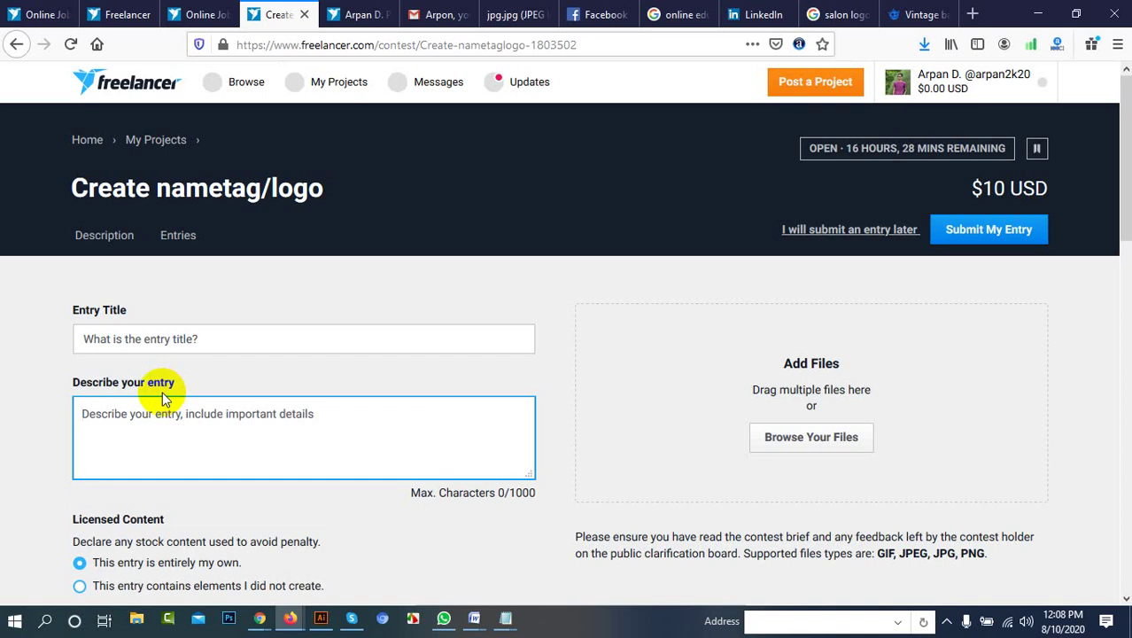
{"action": "scroll", "coordinate": [163, 406], "scroll_direction": "down", "scroll_amount": 2}
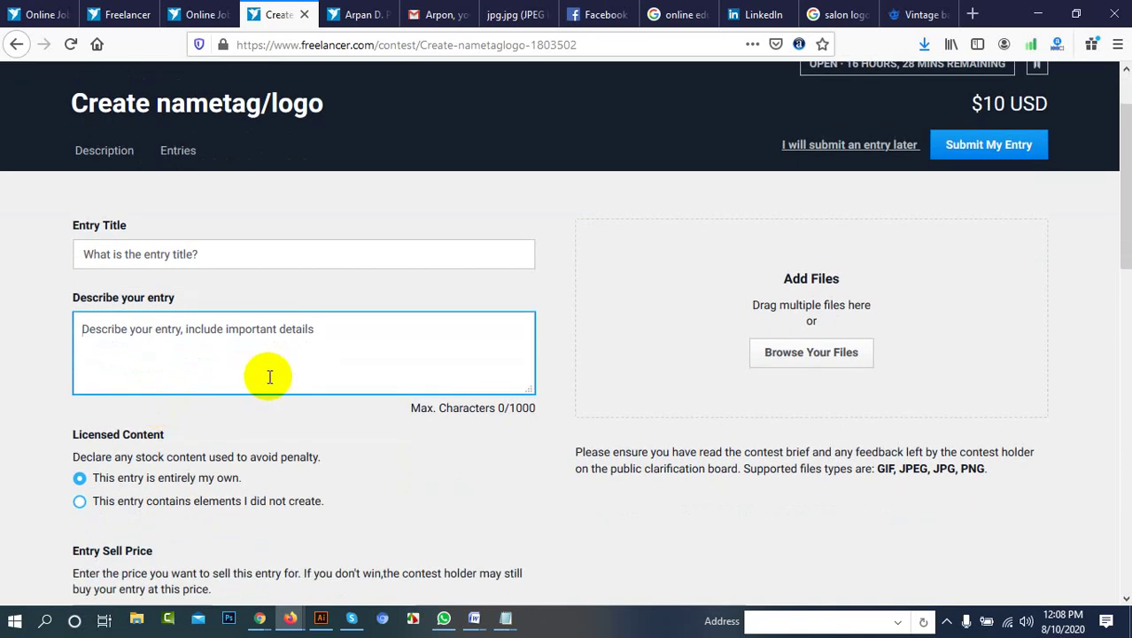
{"action": "scroll", "coordinate": [276, 350], "scroll_direction": "down", "scroll_amount": 2}
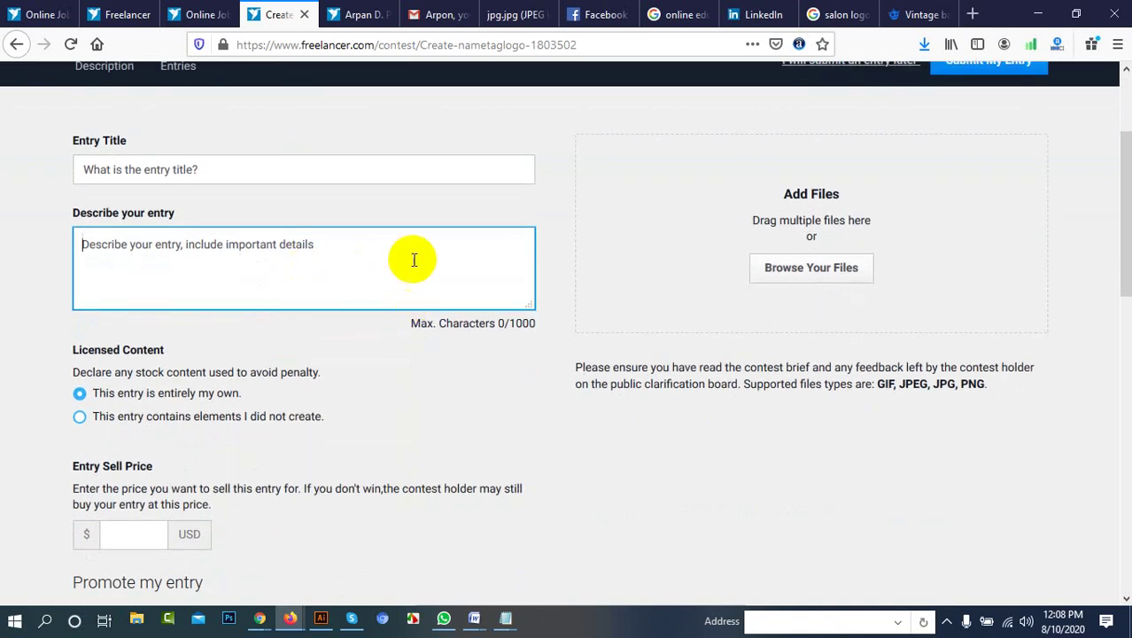
{"action": "scroll", "coordinate": [261, 286], "scroll_direction": "down", "scroll_amount": 6}
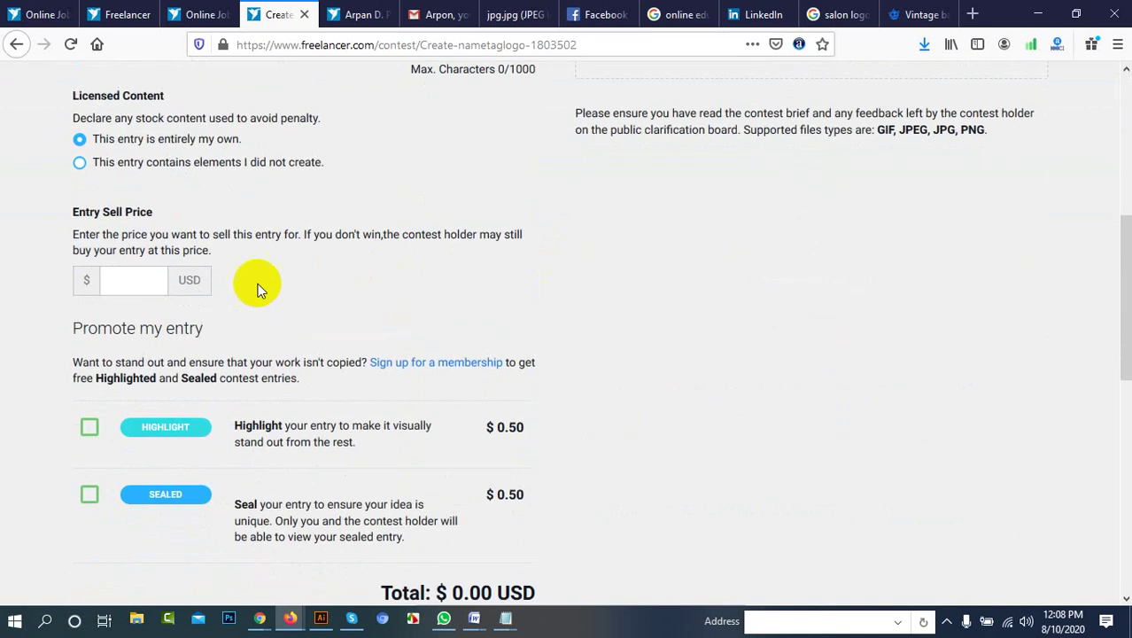
{"action": "left_click", "coordinate": [137, 279]}
{"action": "scroll", "coordinate": [771, 260], "scroll_direction": "up", "scroll_amount": 10}
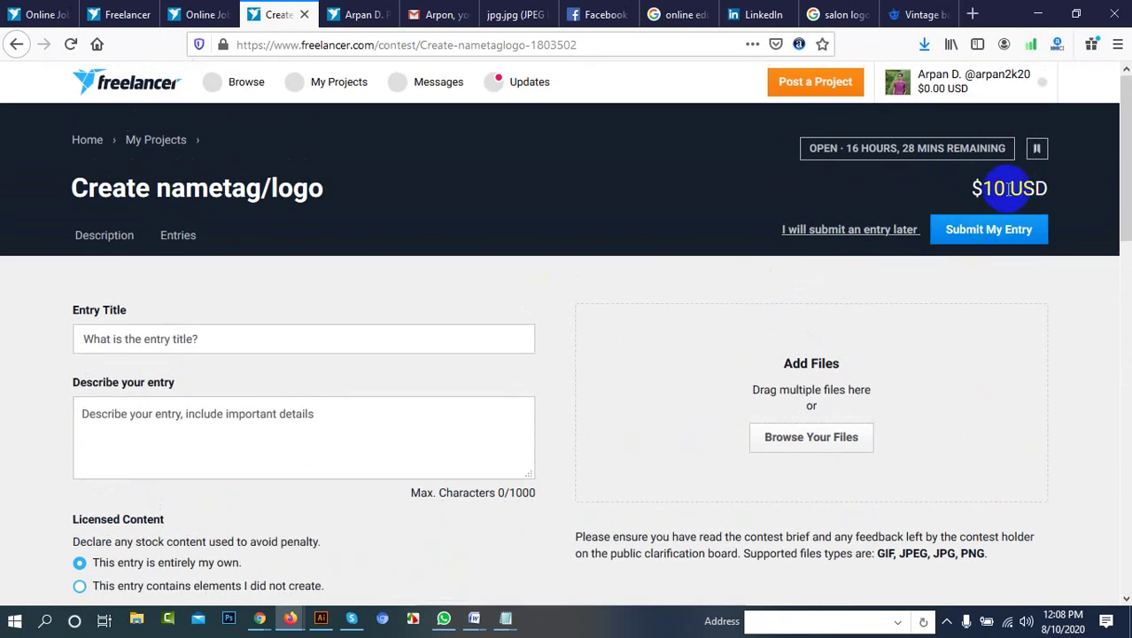
{"action": "scroll", "coordinate": [435, 285], "scroll_direction": "down", "scroll_amount": 8}
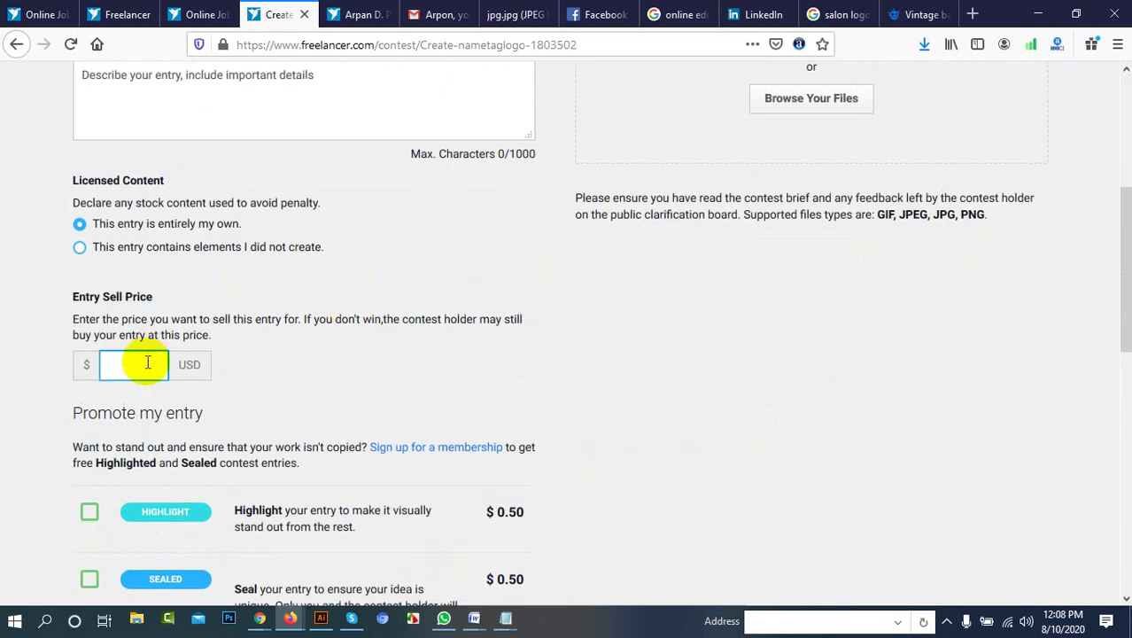
{"action": "scroll", "coordinate": [168, 361], "scroll_direction": "down", "scroll_amount": 1}
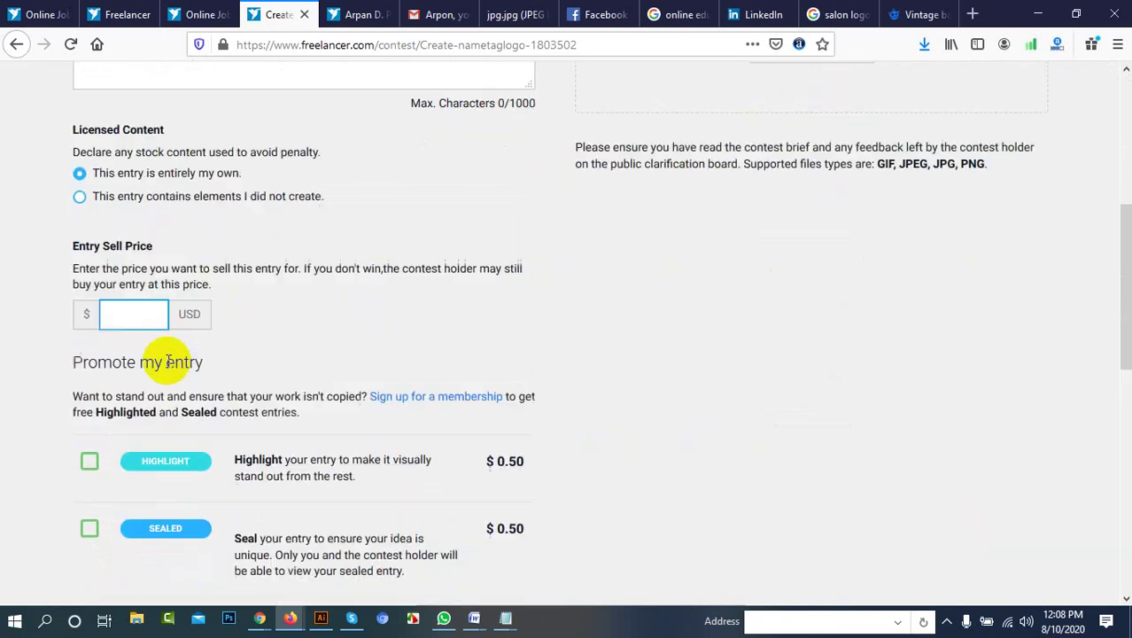
{"action": "scroll", "coordinate": [168, 362], "scroll_direction": "down", "scroll_amount": 8}
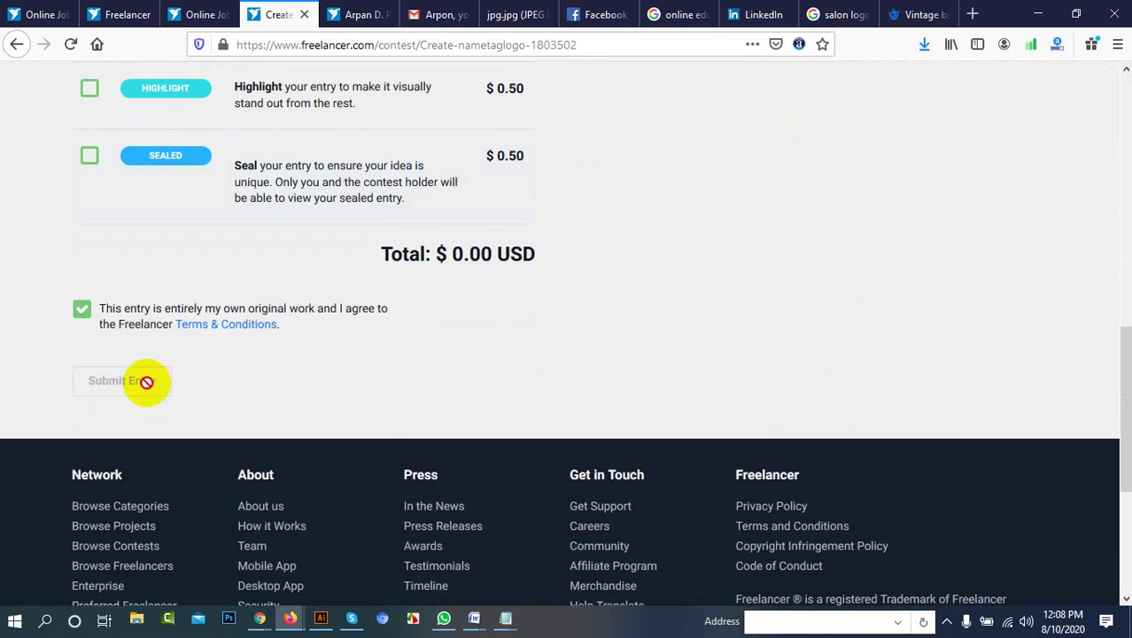
{"action": "scroll", "coordinate": [381, 288], "scroll_direction": "up", "scroll_amount": 15}
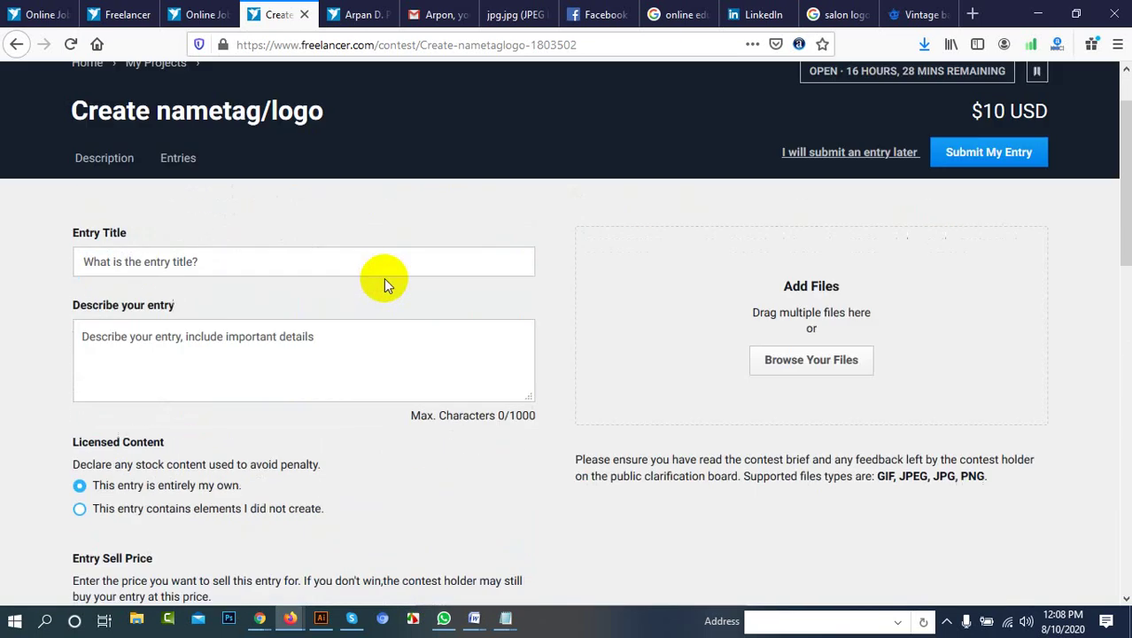
{"action": "scroll", "coordinate": [384, 278], "scroll_direction": "up", "scroll_amount": 2}
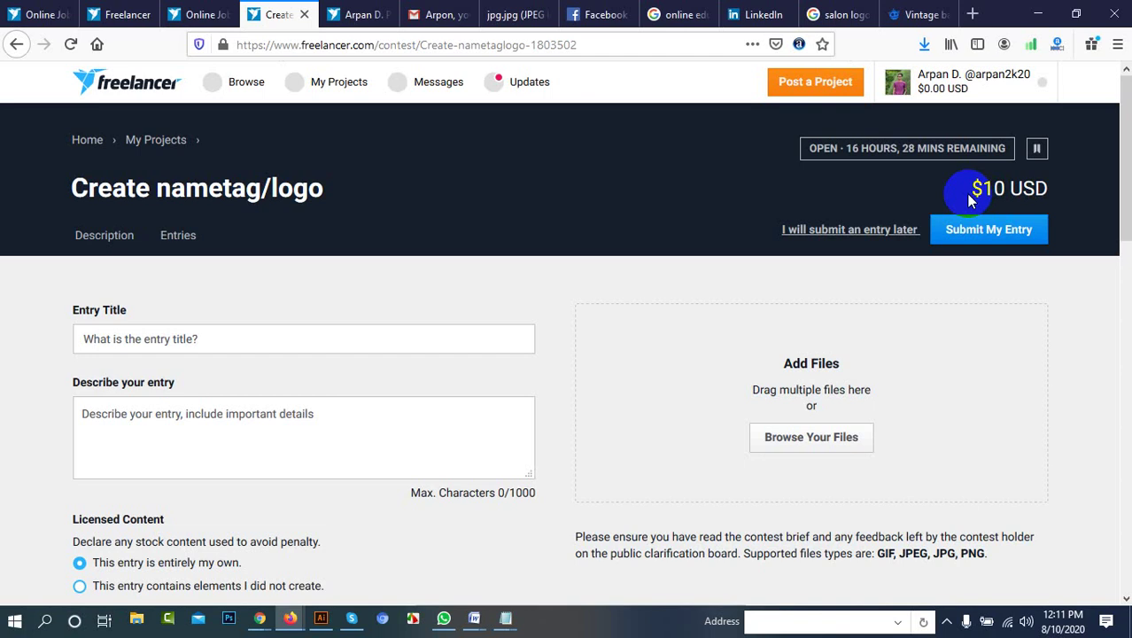
Alternate between the contest's description and its submitted entries, ending on the description
{"action": "left_click", "coordinate": [127, 245]}
{"action": "left_click", "coordinate": [177, 235]}
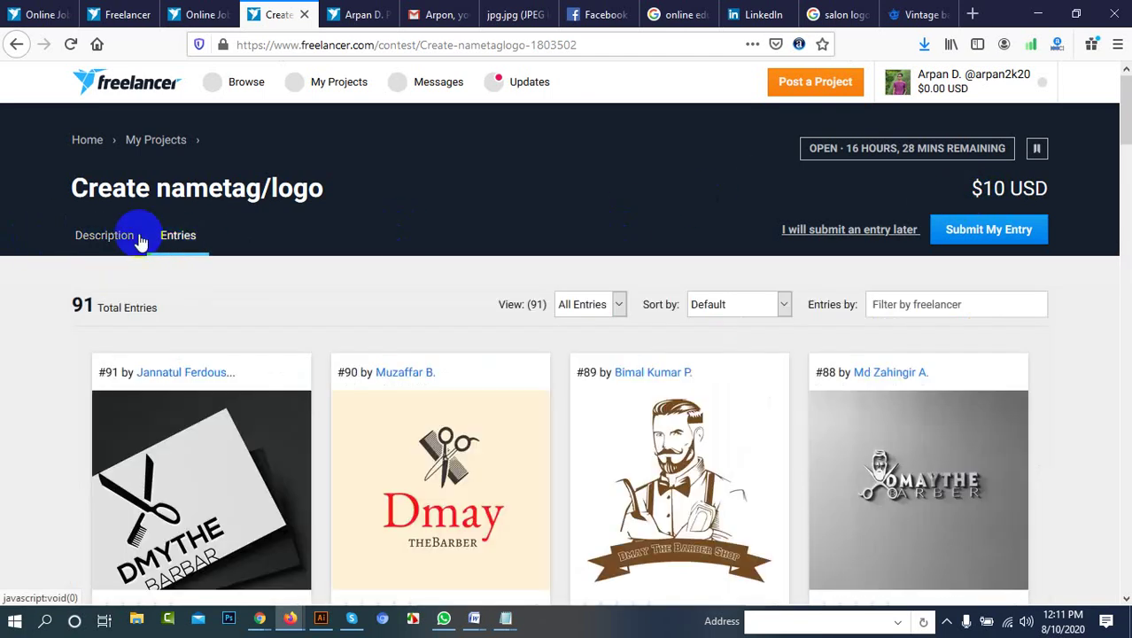
{"action": "left_click", "coordinate": [109, 237]}
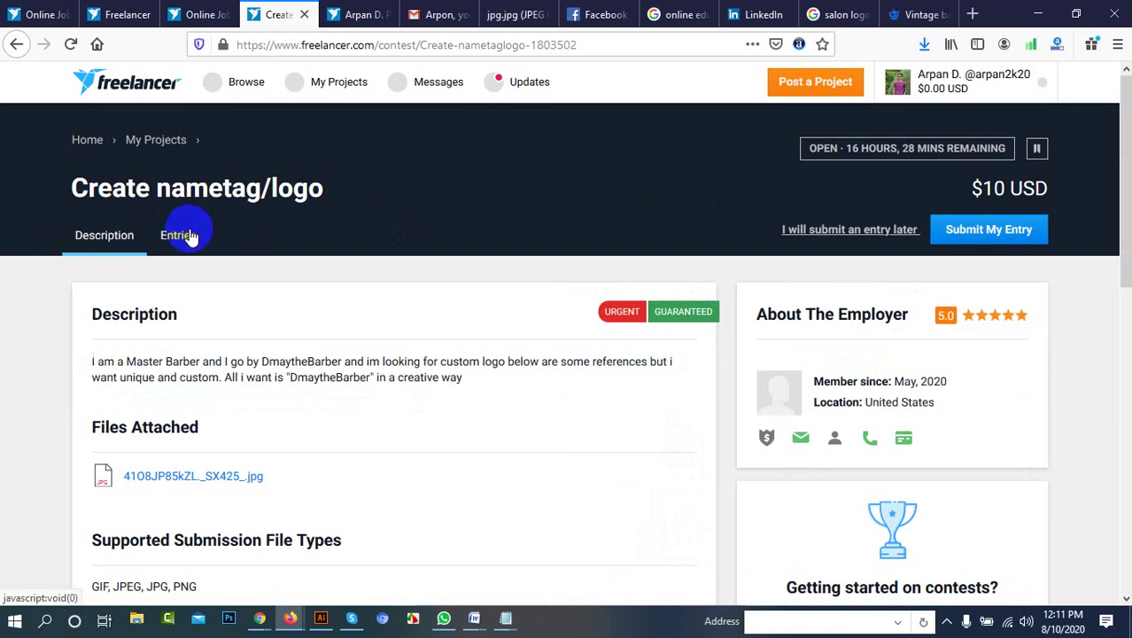
{"action": "left_click", "coordinate": [177, 234]}
{"action": "left_click", "coordinate": [133, 238]}
{"action": "left_click", "coordinate": [176, 235]}
{"action": "left_click", "coordinate": [133, 237]}
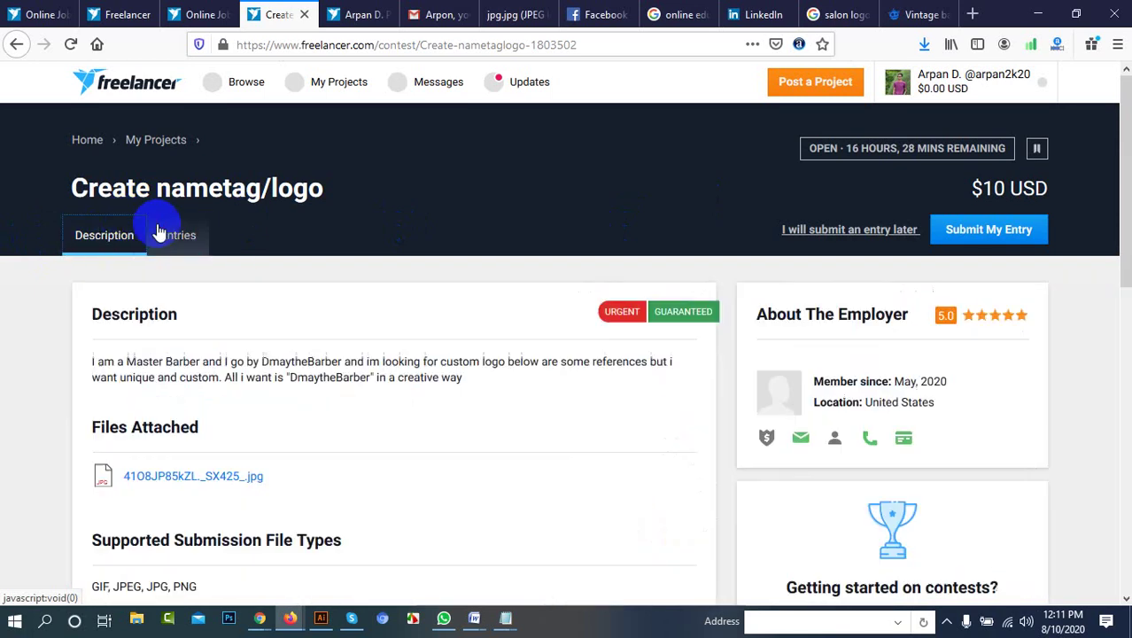
{"action": "left_click", "coordinate": [175, 235]}
{"action": "left_click", "coordinate": [133, 237]}
{"action": "left_click", "coordinate": [177, 235]}
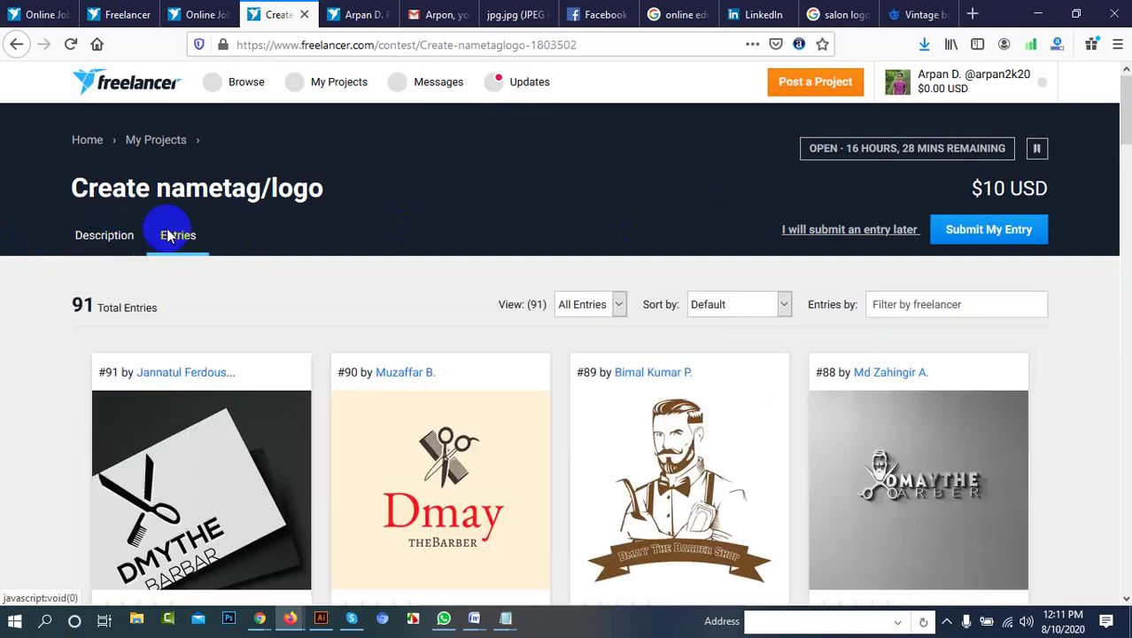
{"action": "left_click", "coordinate": [71, 243]}
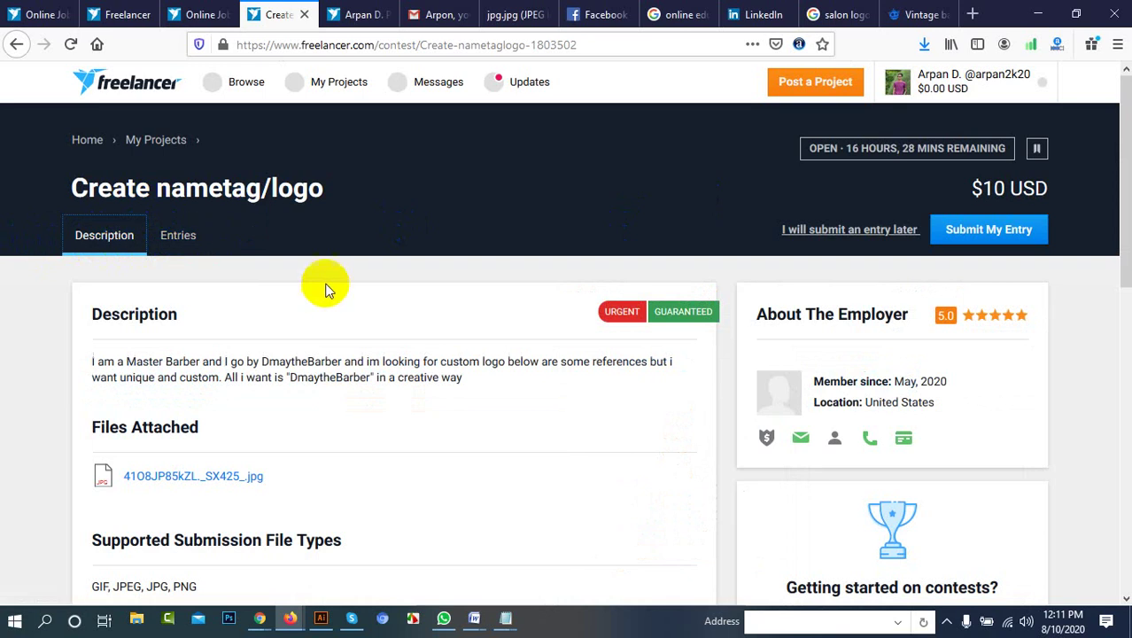
Open the account's own Freelancer profile, and check the other open Freelancer pages up to the already loaded profile
{"action": "left_click", "coordinate": [898, 88]}
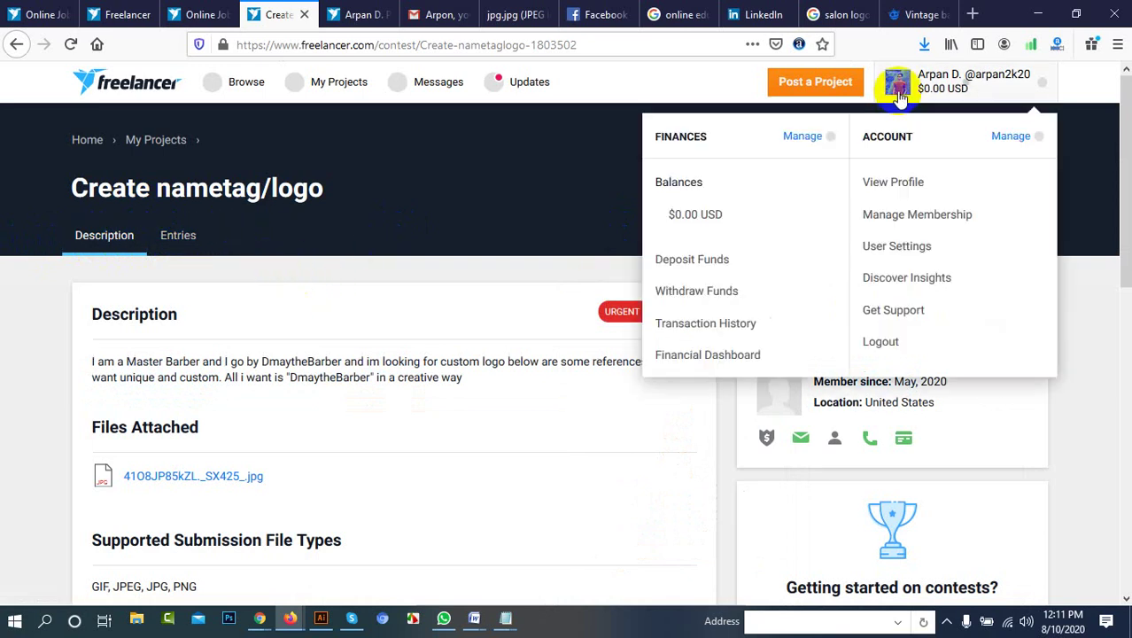
{"action": "left_click", "coordinate": [908, 182]}
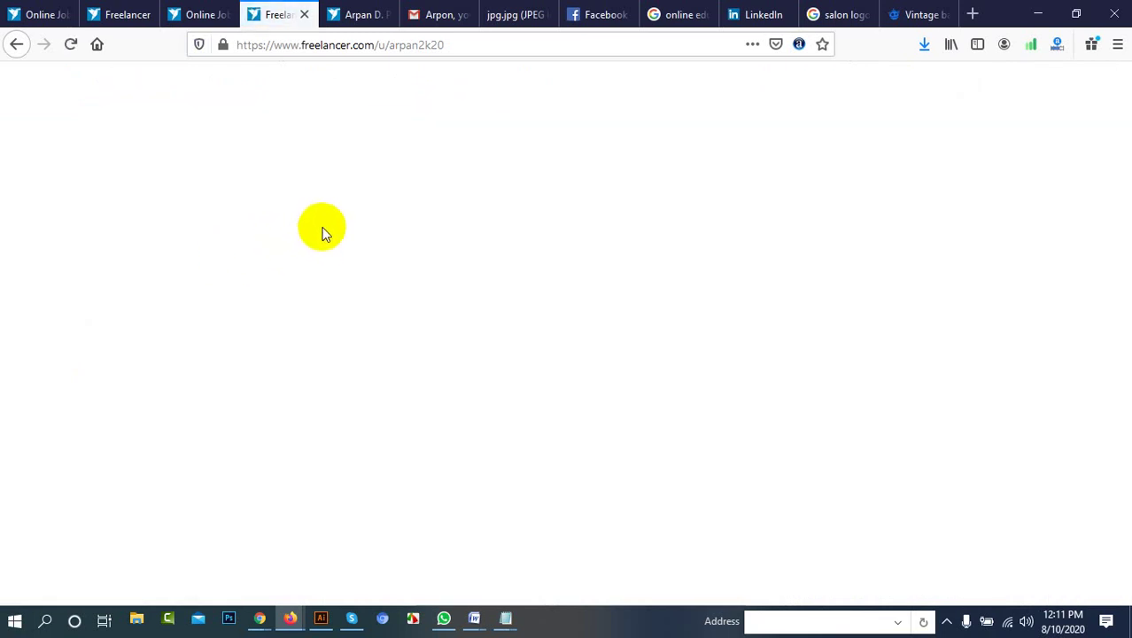
{"action": "left_click", "coordinate": [33, 14]}
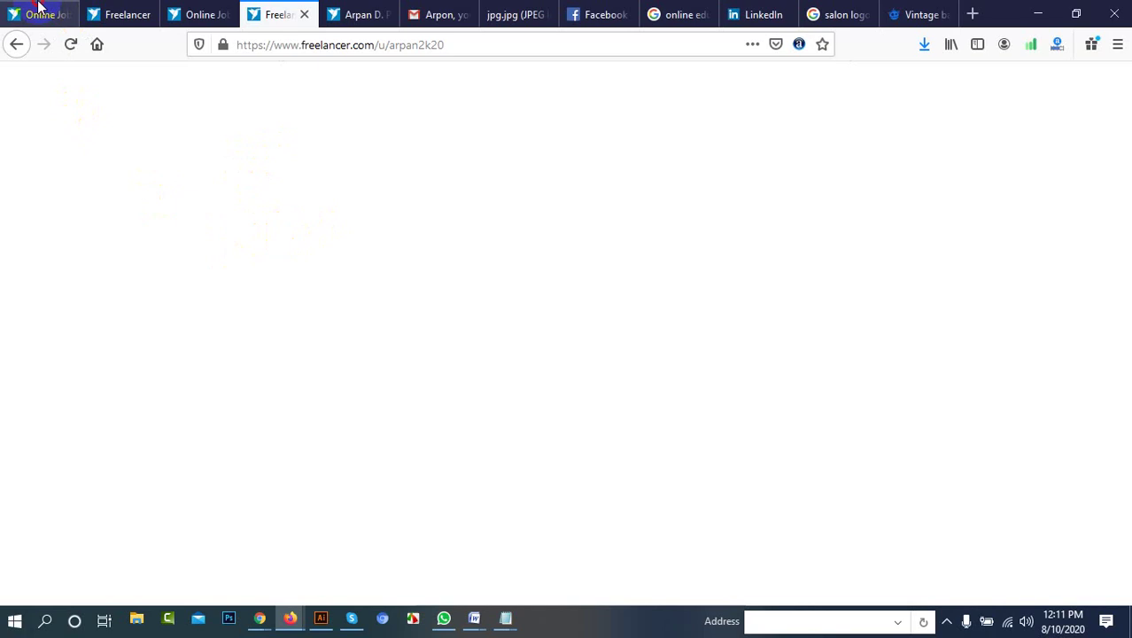
{"action": "left_click", "coordinate": [133, 14]}
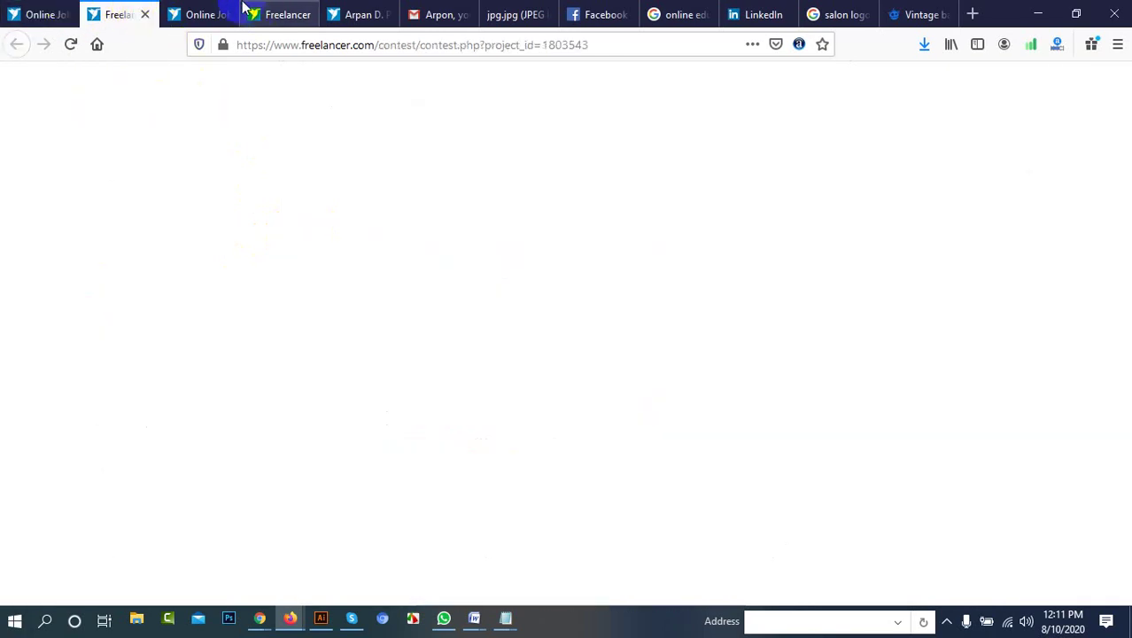
{"action": "left_click", "coordinate": [213, 12]}
{"action": "left_click", "coordinate": [266, 13]}
{"action": "left_click", "coordinate": [354, 13]}
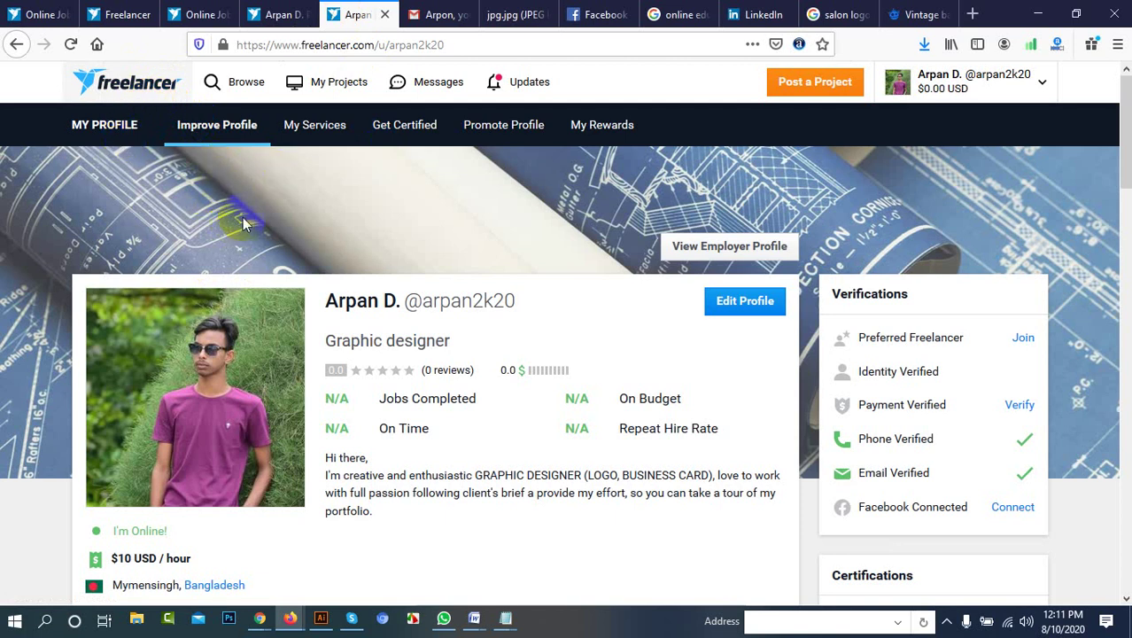
Open the Freelancer dashboard from the profile page and look over its News Feed
{"action": "left_click", "coordinate": [245, 140]}
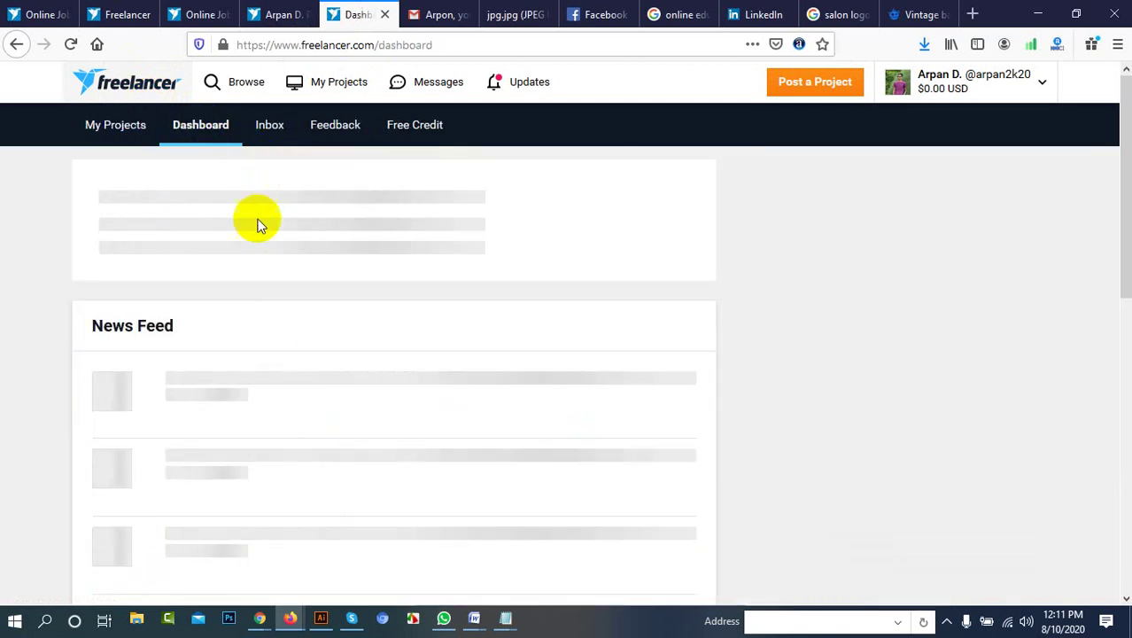
{"action": "scroll", "coordinate": [319, 330], "scroll_direction": "down", "scroll_amount": 5}
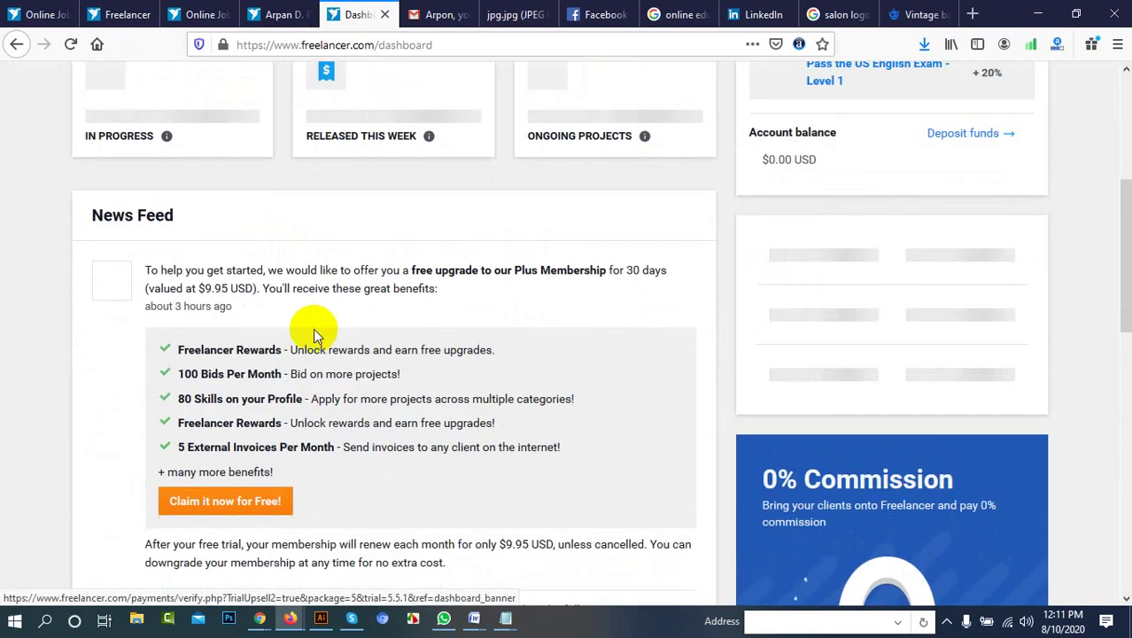
Examine the dashboard's News Feed membership offer, setup steps, Current Work, account progress and Bid Summary, and glance at the site's browse options
{"action": "scroll", "coordinate": [313, 335], "scroll_direction": "up", "scroll_amount": 5}
{"action": "scroll", "coordinate": [228, 495], "scroll_direction": "down", "scroll_amount": 5}
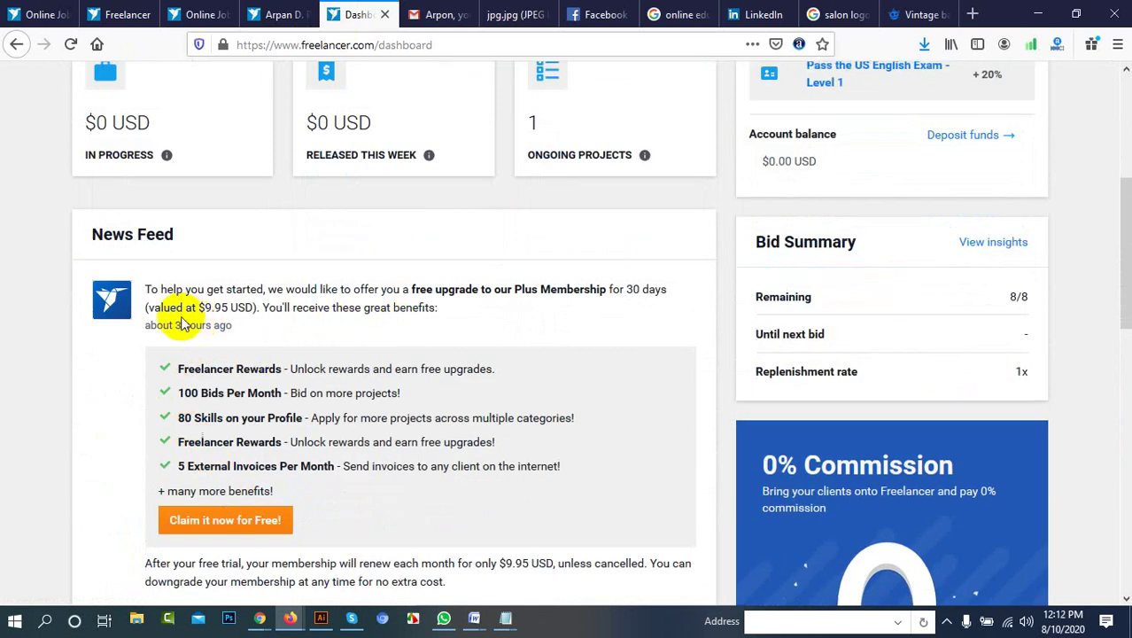
{"action": "scroll", "coordinate": [354, 319], "scroll_direction": "down", "scroll_amount": 5}
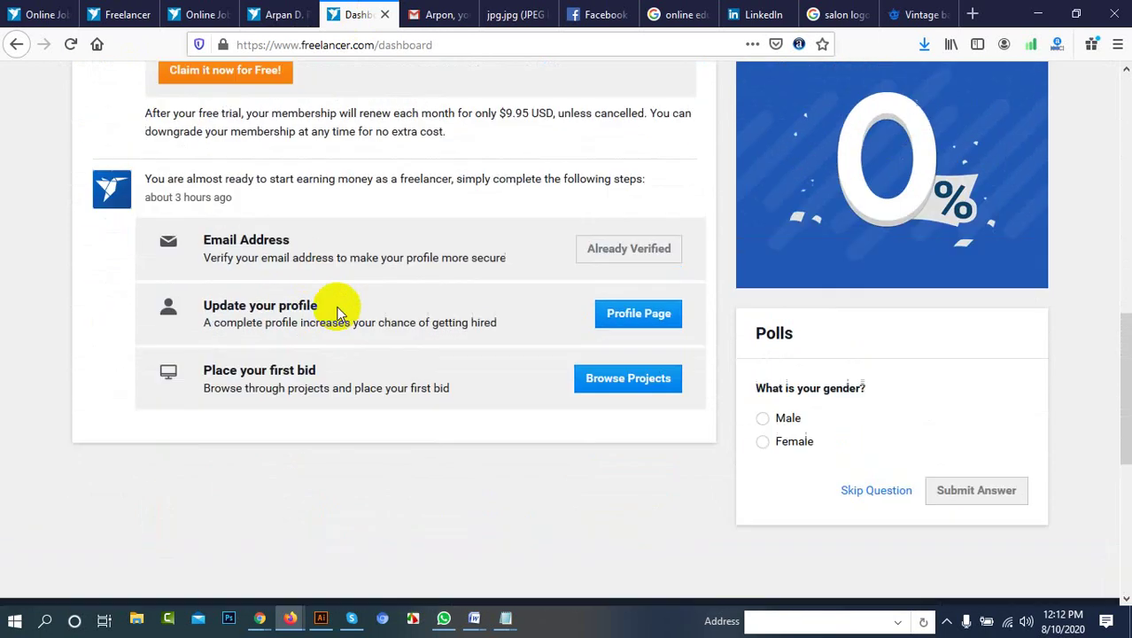
{"action": "scroll", "coordinate": [336, 311], "scroll_direction": "up", "scroll_amount": 3}
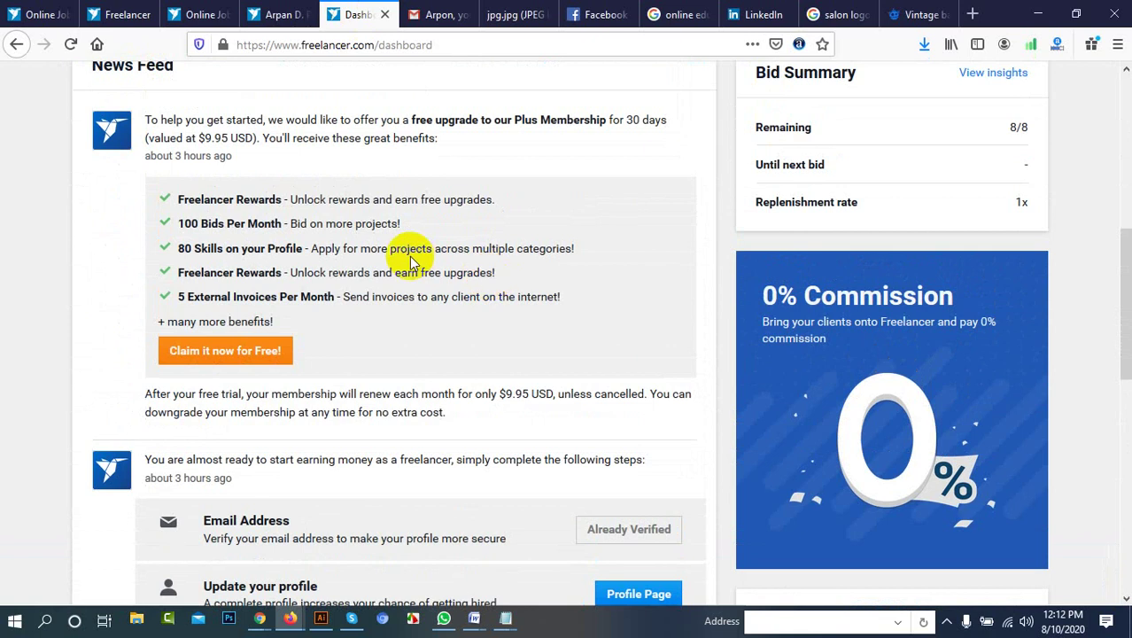
{"action": "scroll", "coordinate": [411, 262], "scroll_direction": "up", "scroll_amount": 2}
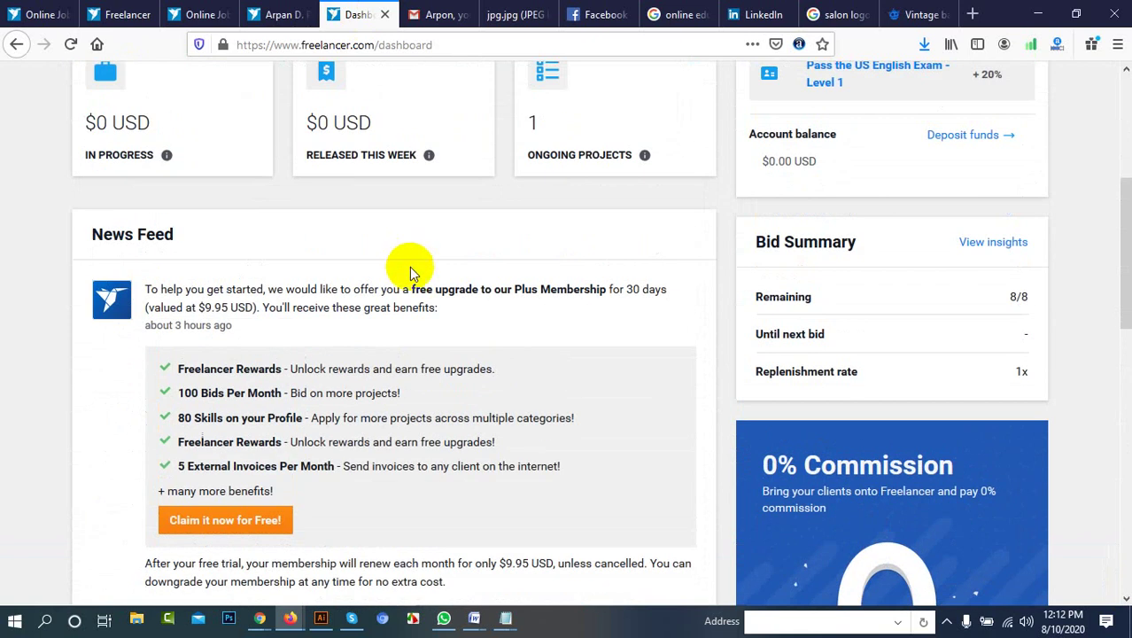
{"action": "scroll", "coordinate": [391, 266], "scroll_direction": "up", "scroll_amount": 1}
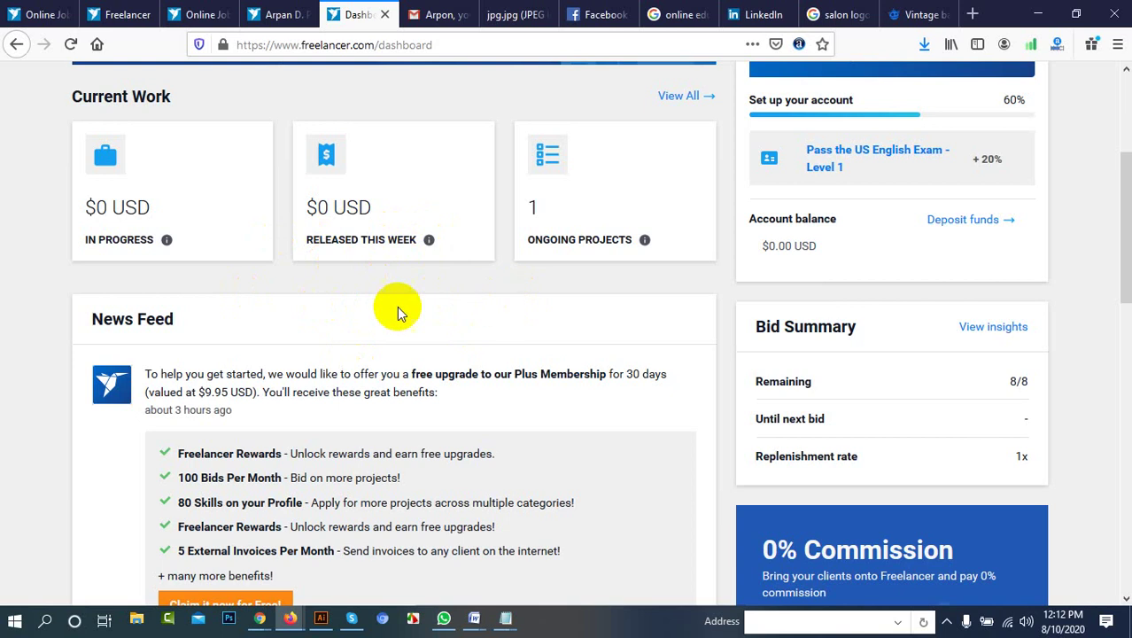
{"action": "scroll", "coordinate": [372, 301], "scroll_direction": "up", "scroll_amount": 3}
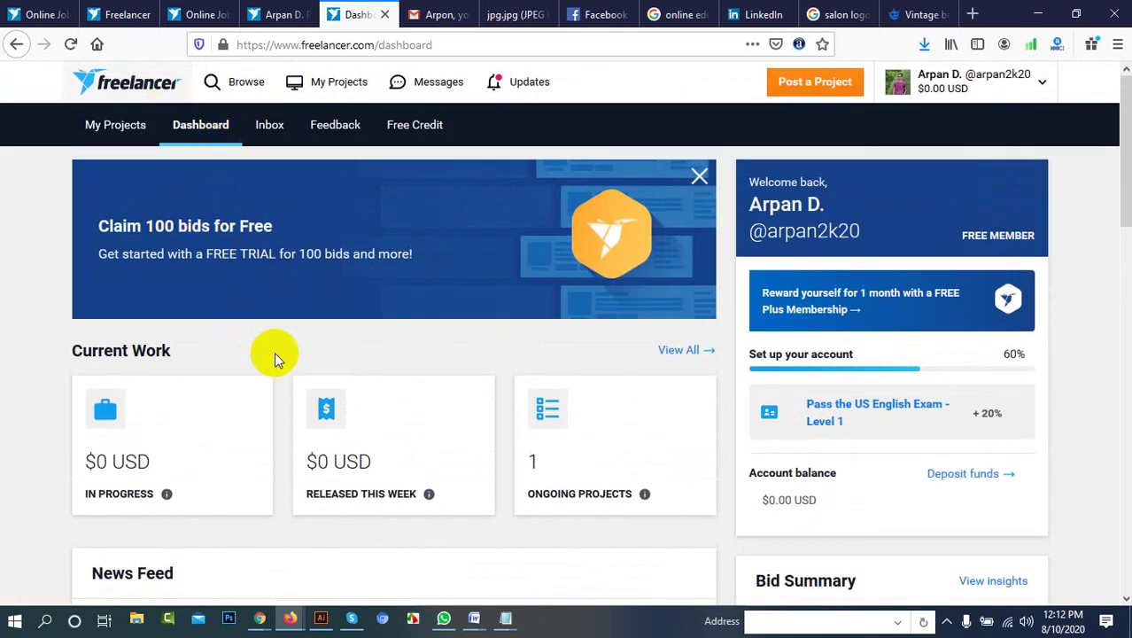
{"action": "scroll", "coordinate": [273, 353], "scroll_direction": "down", "scroll_amount": 1}
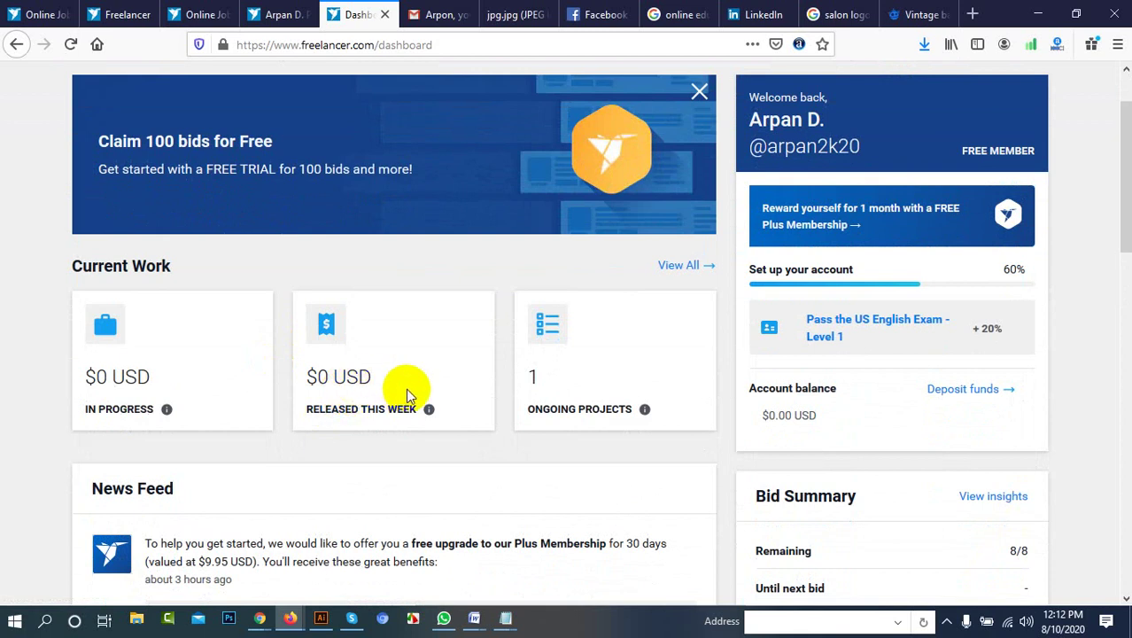
{"action": "scroll", "coordinate": [406, 388], "scroll_direction": "up", "scroll_amount": 2}
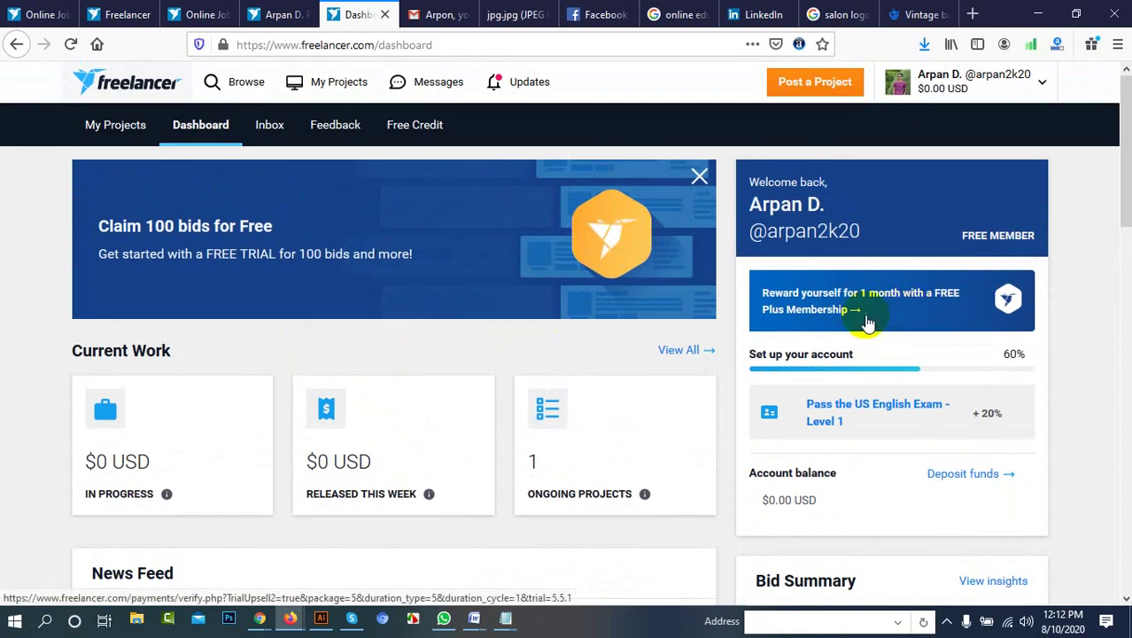
{"action": "scroll", "coordinate": [868, 323], "scroll_direction": "down", "scroll_amount": 10}
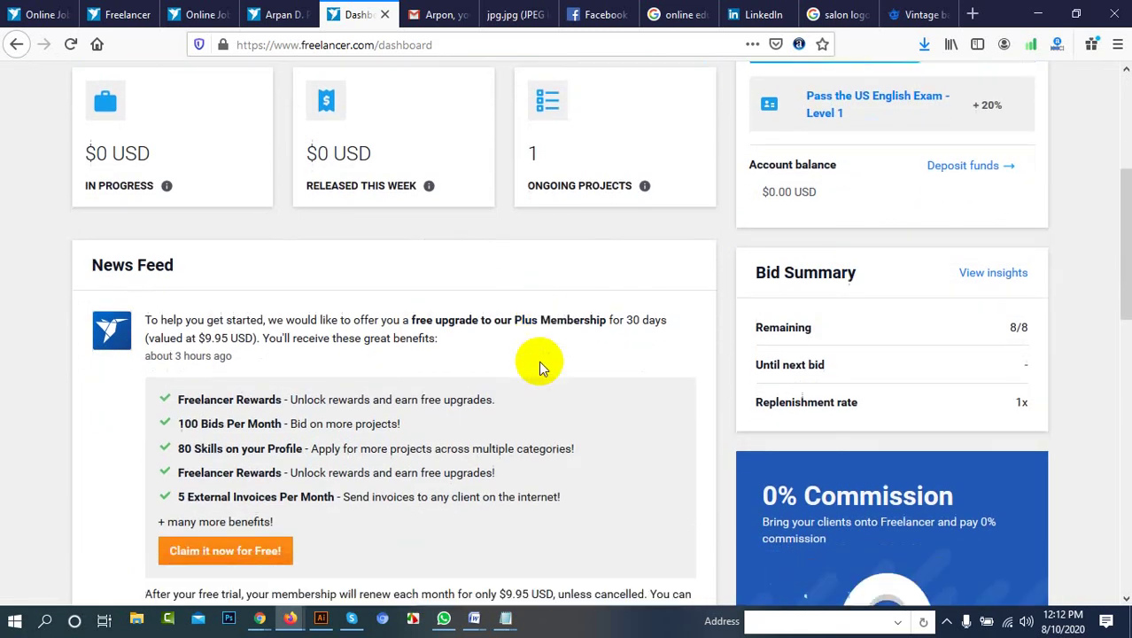
{"action": "scroll", "coordinate": [611, 343], "scroll_direction": "up", "scroll_amount": 10}
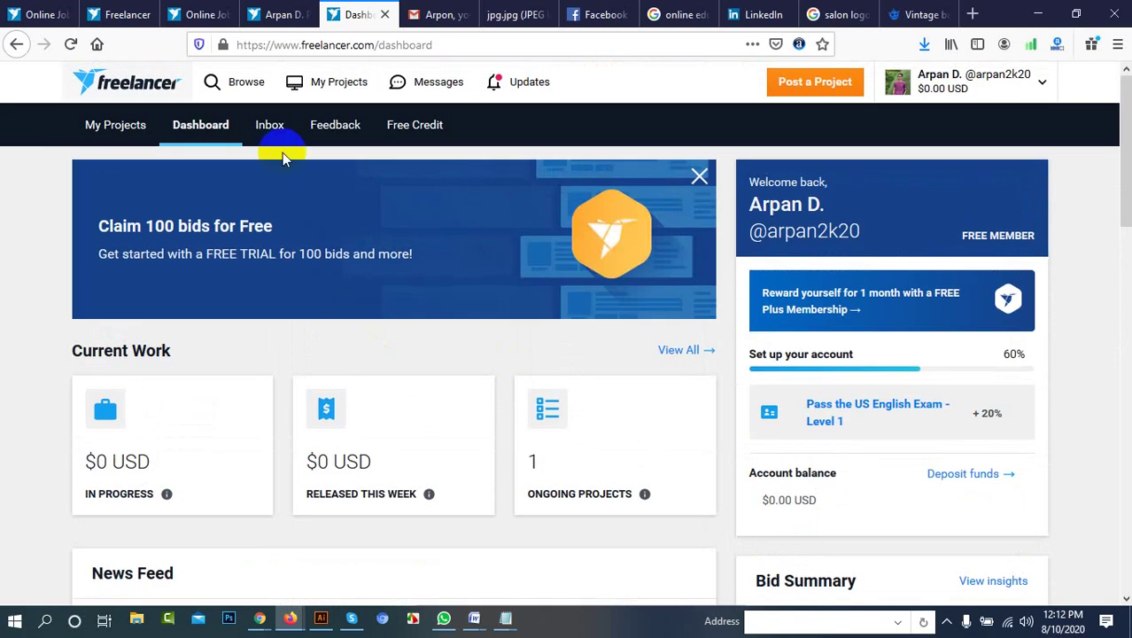
{"action": "left_click", "coordinate": [241, 89]}
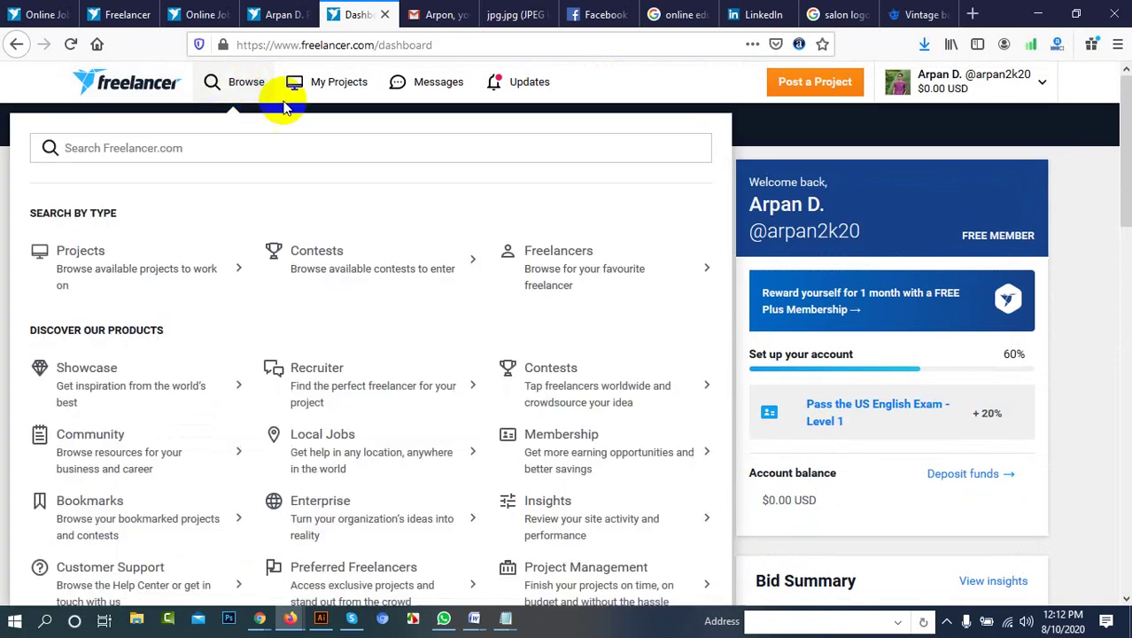
{"action": "left_click", "coordinate": [886, 152]}
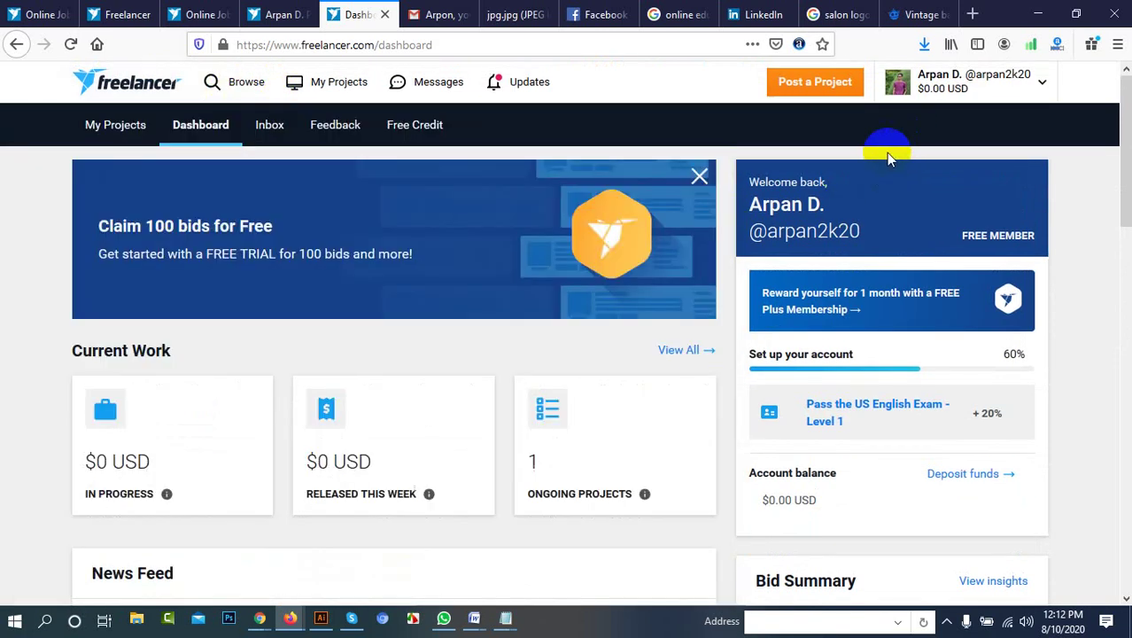
Log out of the Freelancer account
{"action": "left_click", "coordinate": [953, 81]}
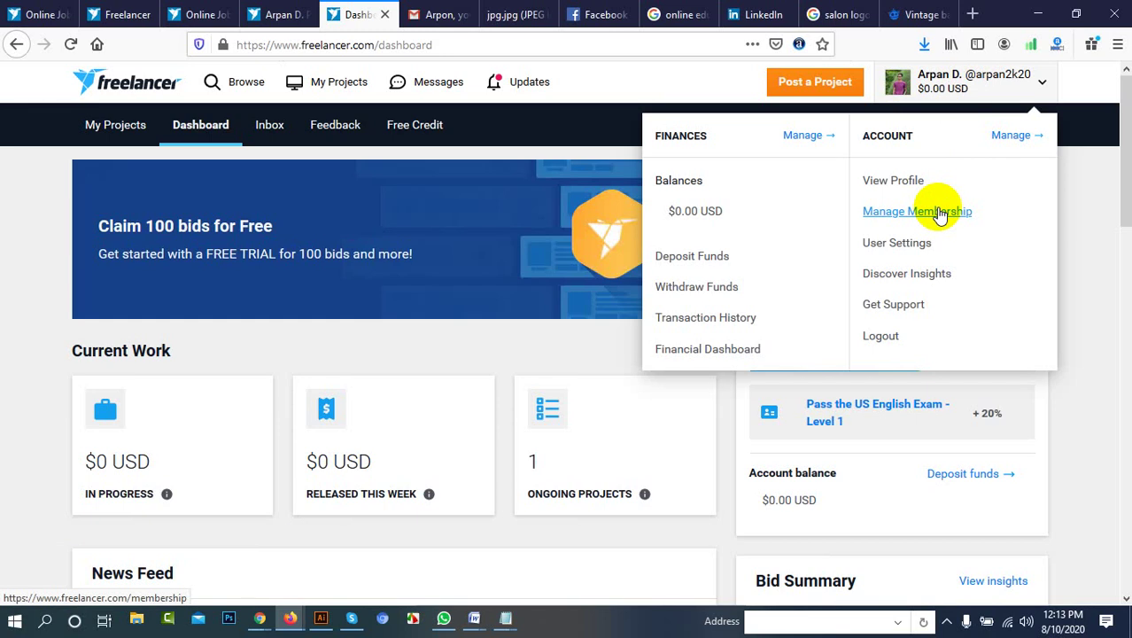
{"action": "left_click", "coordinate": [884, 339]}
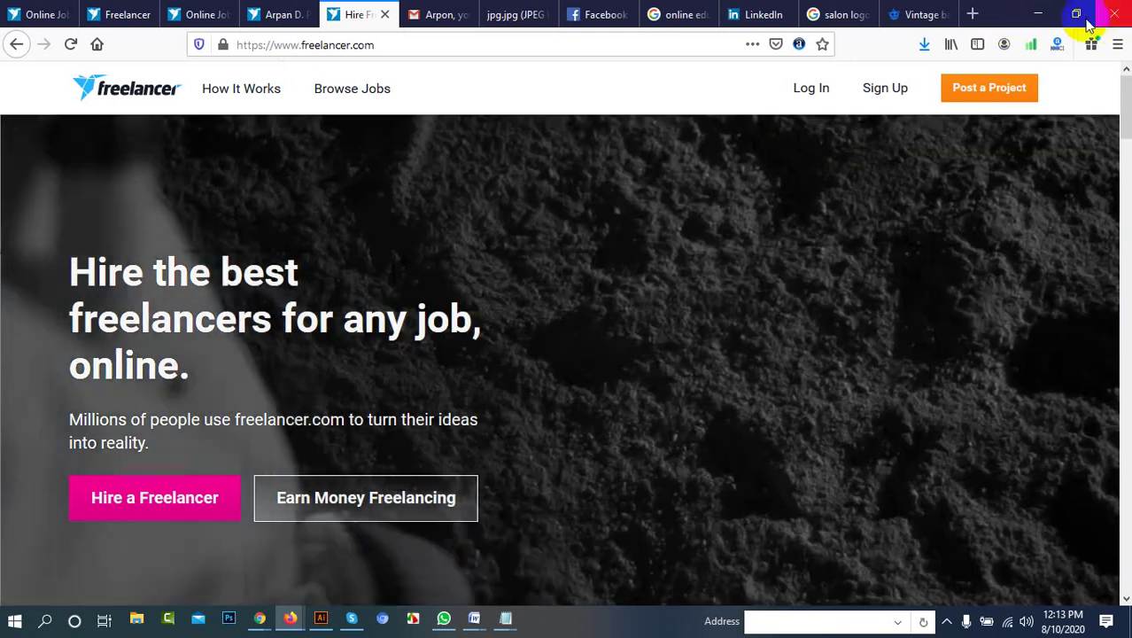
Close the browser window with all its tabs and the leftover Google sign-in window, and minimize the meeting window
{"action": "left_click", "coordinate": [1109, 15]}
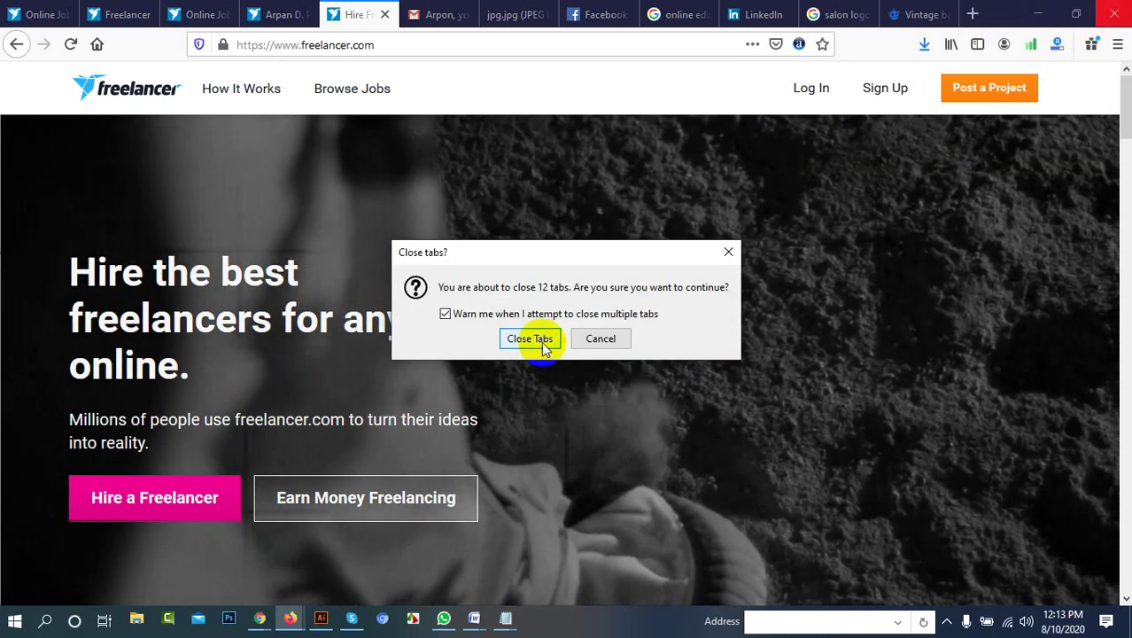
{"action": "left_click", "coordinate": [541, 341]}
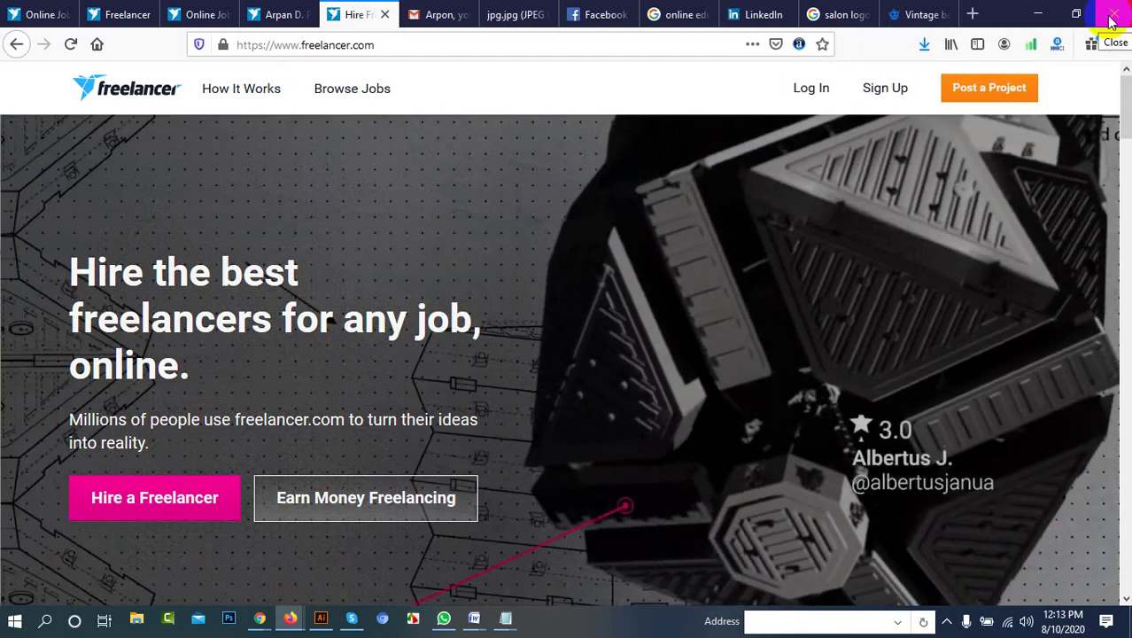
{"action": "left_click", "coordinate": [1113, 20]}
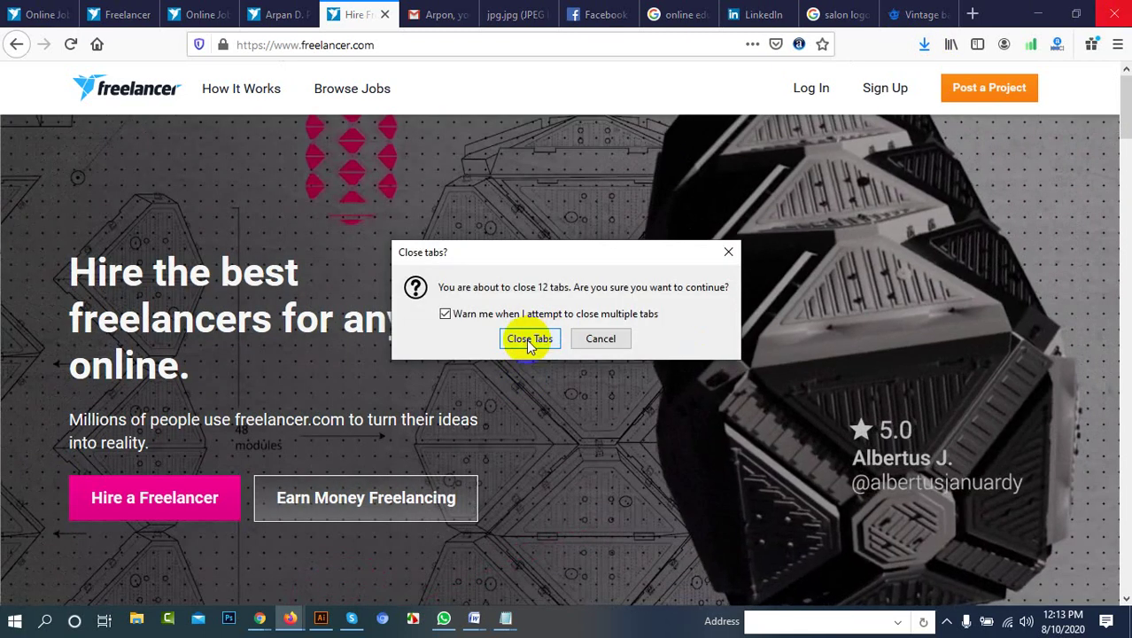
{"action": "left_click", "coordinate": [529, 339]}
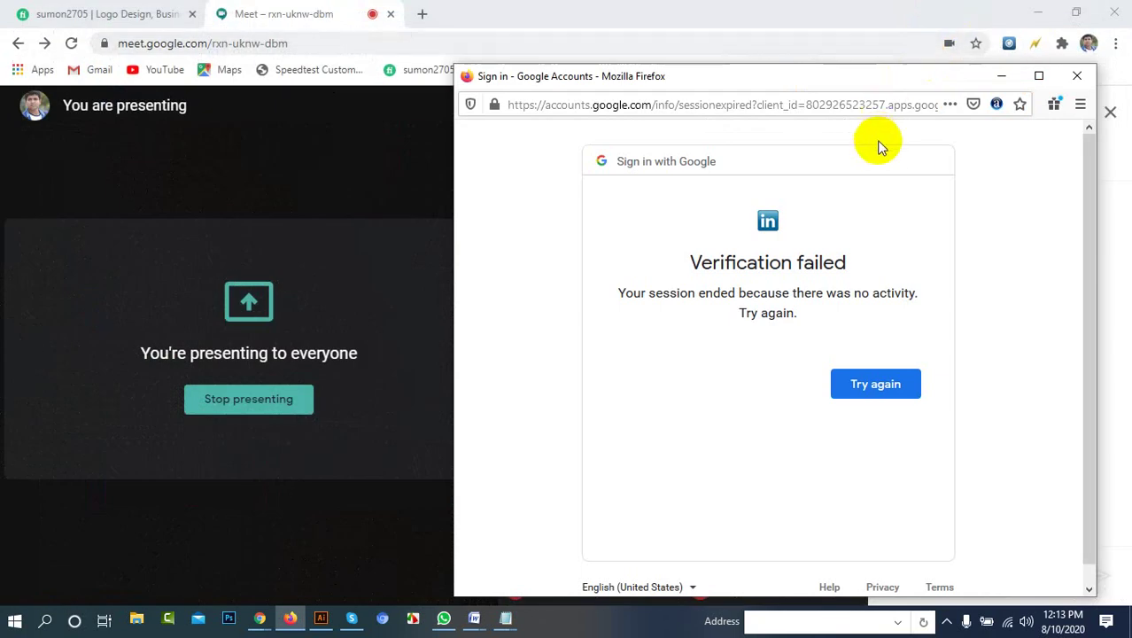
{"action": "left_click", "coordinate": [1069, 78]}
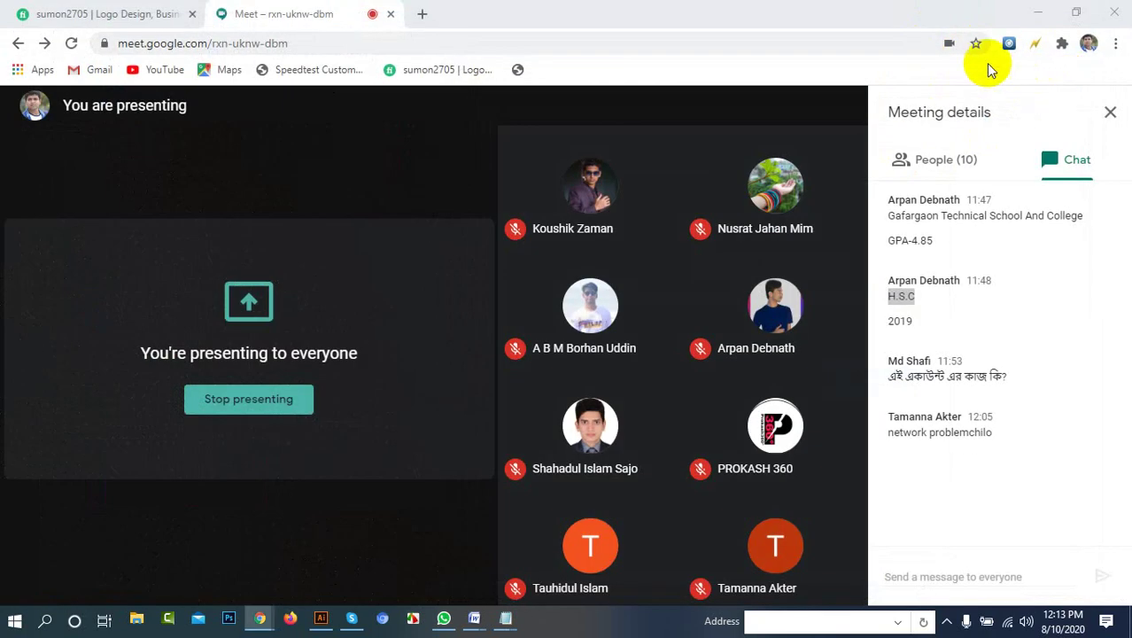
{"action": "left_click", "coordinate": [1039, 11]}
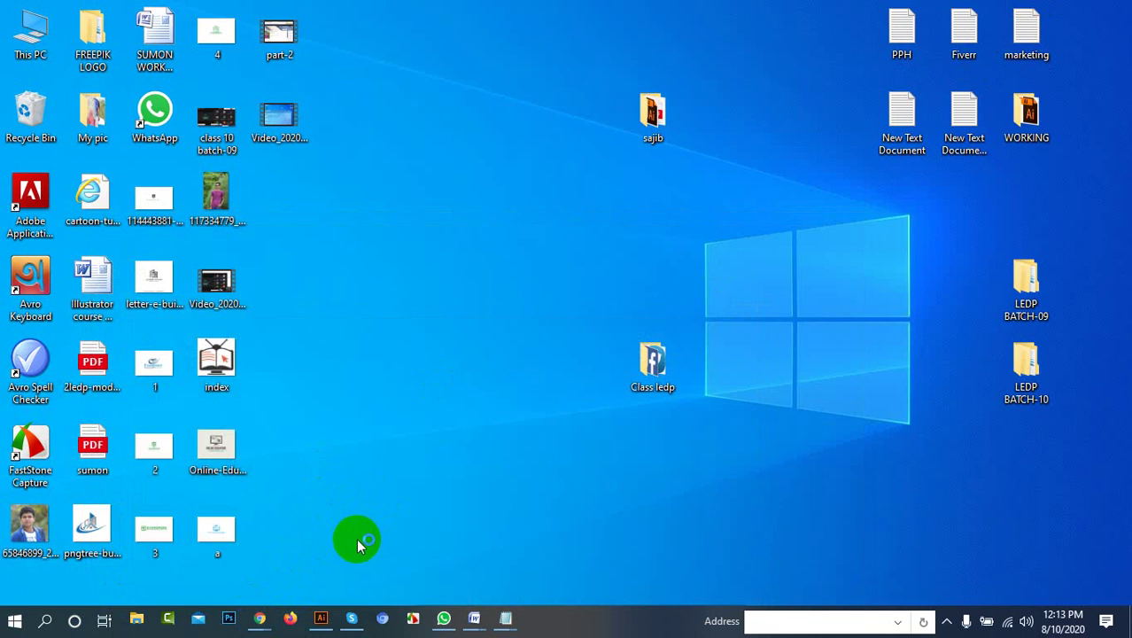
Reopen Firefox without making it the default browser, and clear the last hour's browsing history, logins, form history, cookies and cache
{"action": "left_click", "coordinate": [288, 617]}
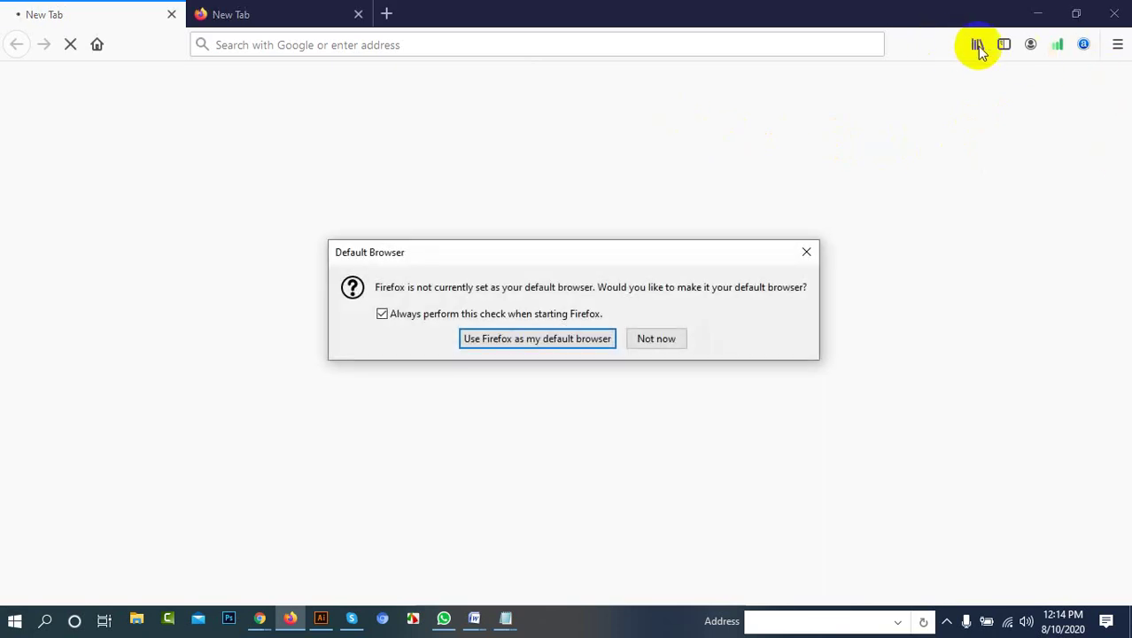
{"action": "left_click", "coordinate": [656, 339]}
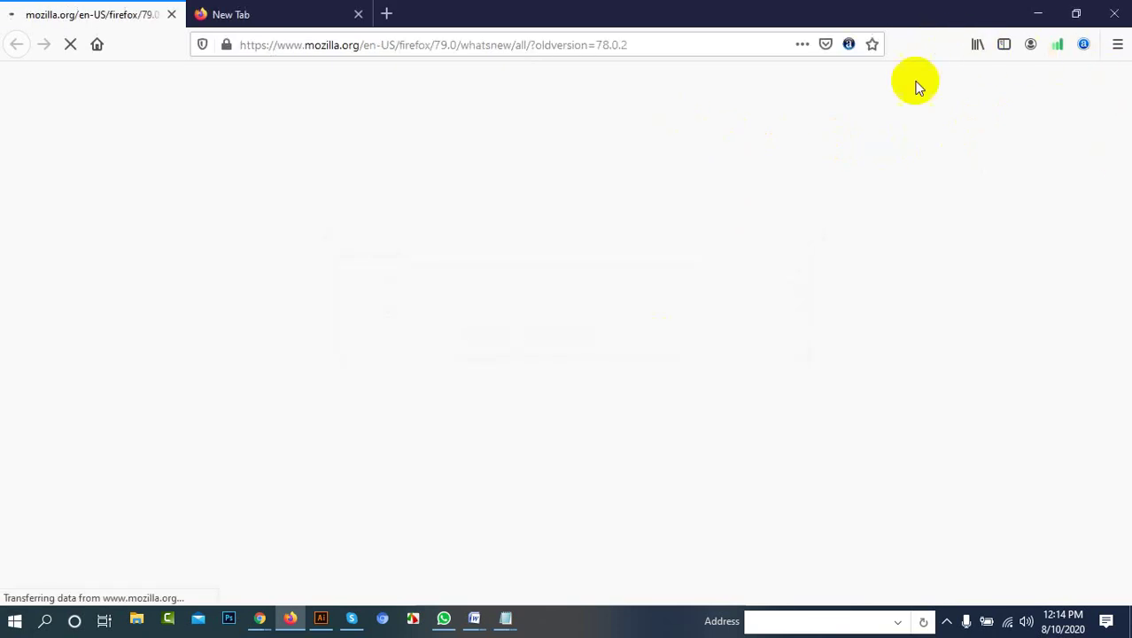
{"action": "left_click", "coordinate": [979, 46]}
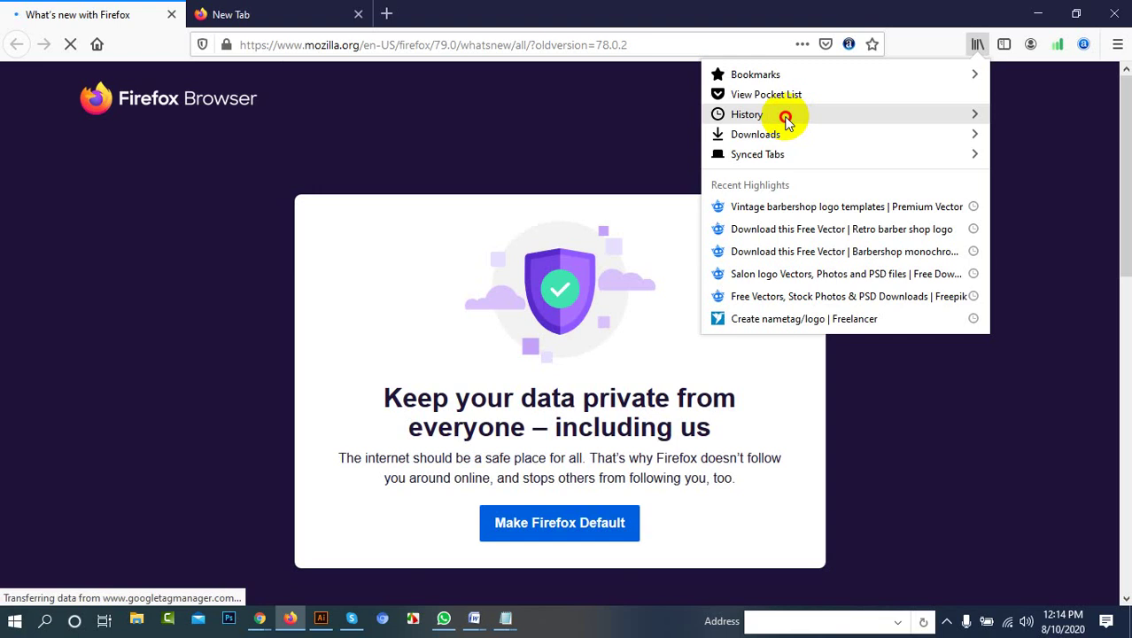
{"action": "left_click", "coordinate": [786, 116]}
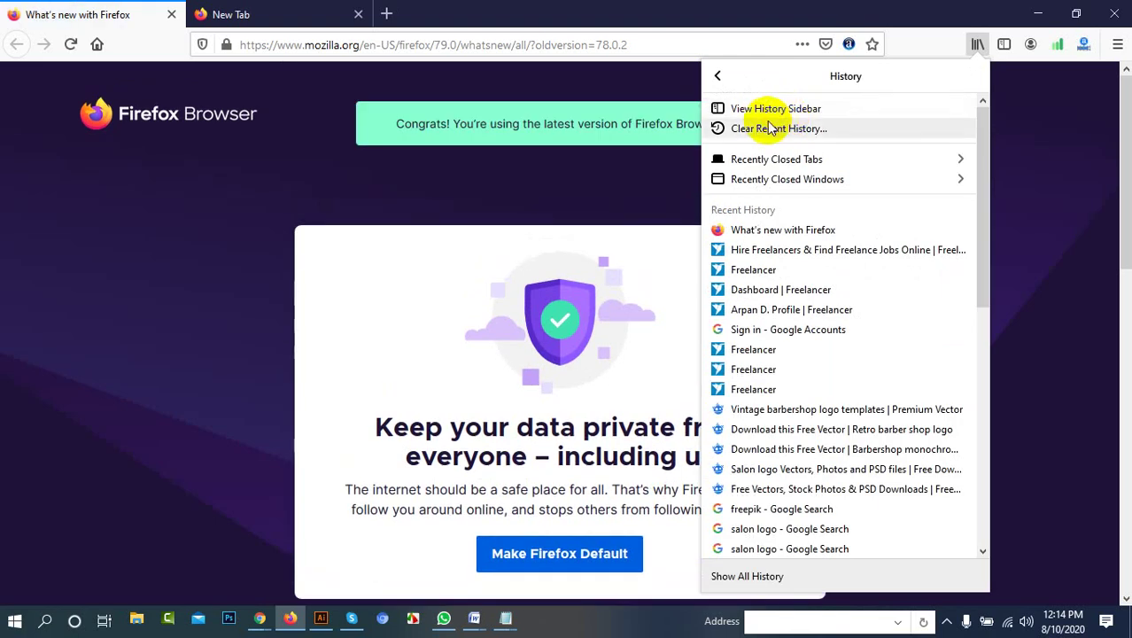
{"action": "left_click", "coordinate": [757, 129]}
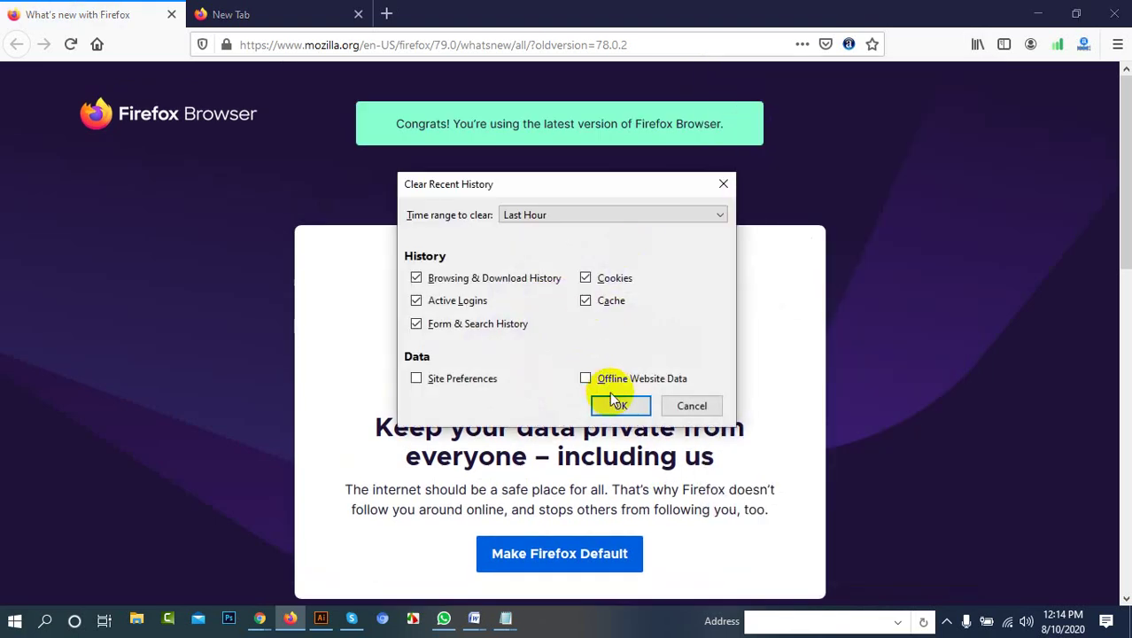
{"action": "left_click", "coordinate": [612, 404]}
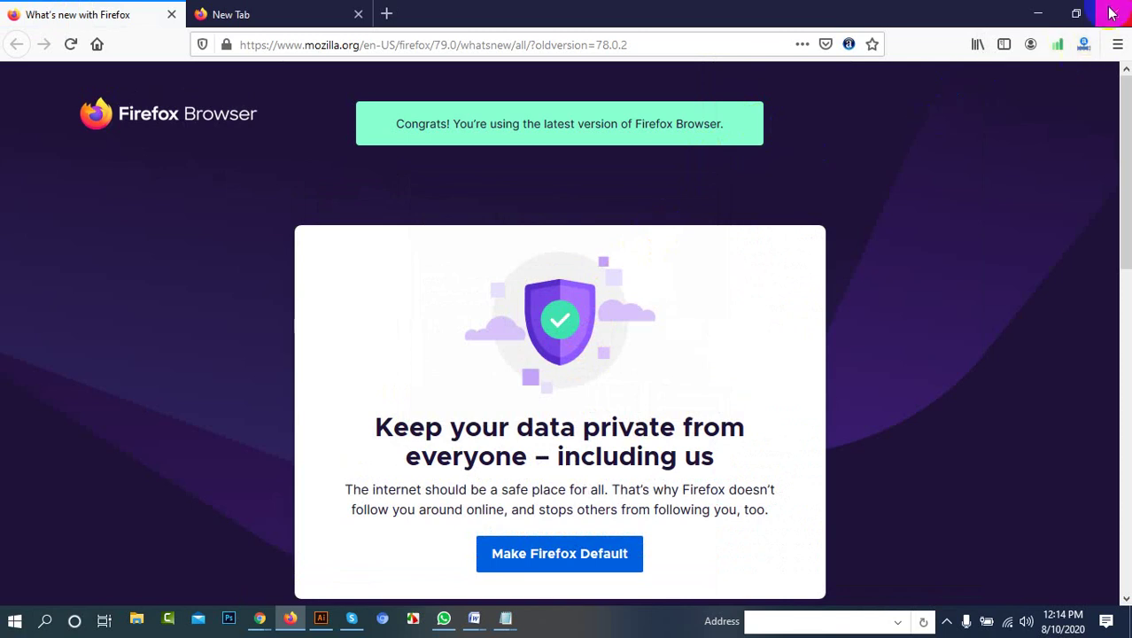
Show the browser's history sidebar
{"action": "left_click", "coordinate": [977, 43]}
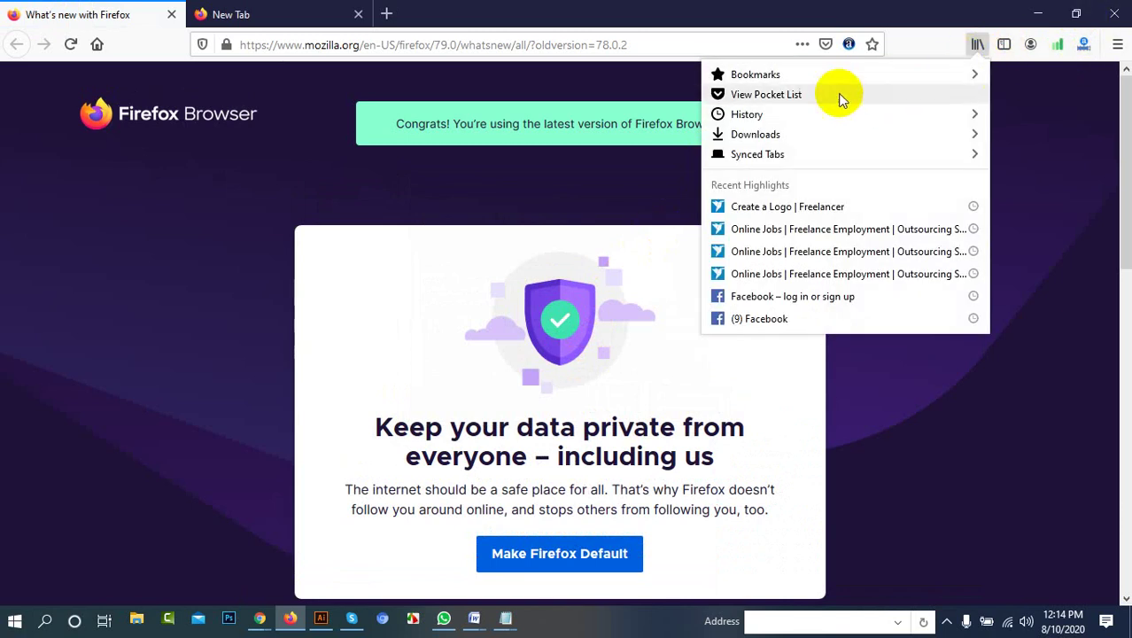
{"action": "left_click", "coordinate": [808, 117]}
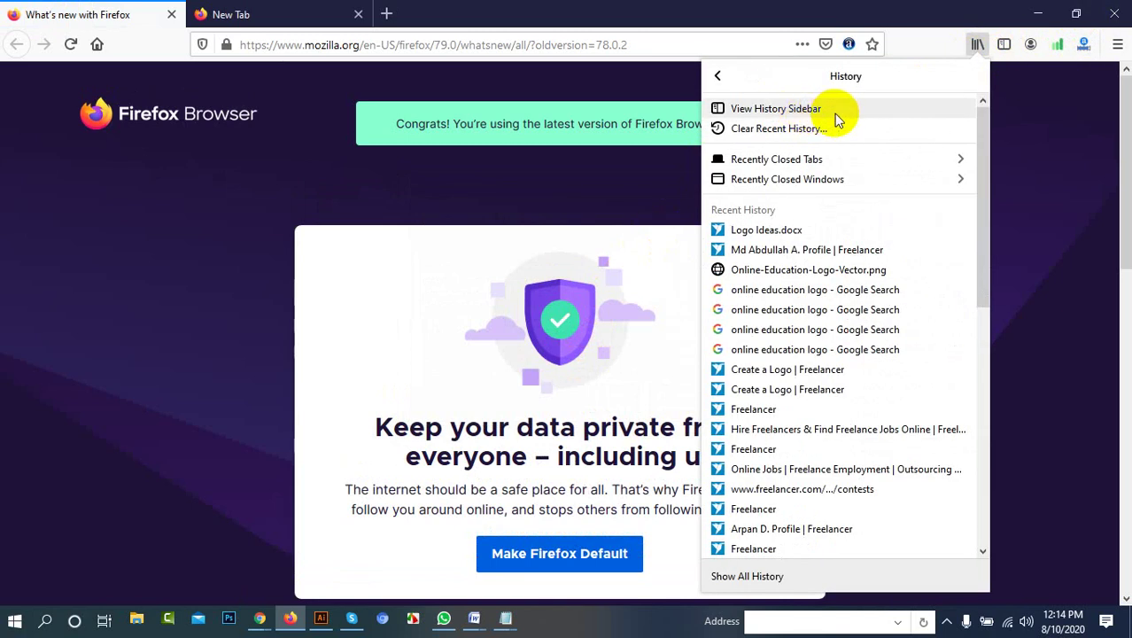
{"action": "left_click", "coordinate": [822, 111]}
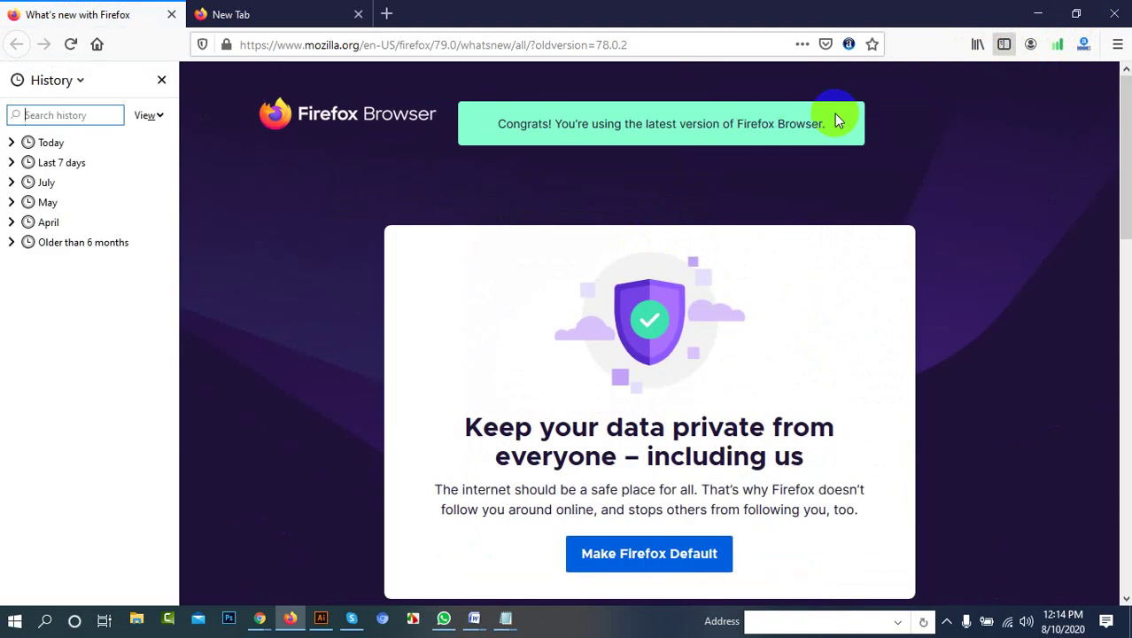
List the recent browsing history and open the other freelancer's profile page from it
{"action": "left_click", "coordinate": [977, 43]}
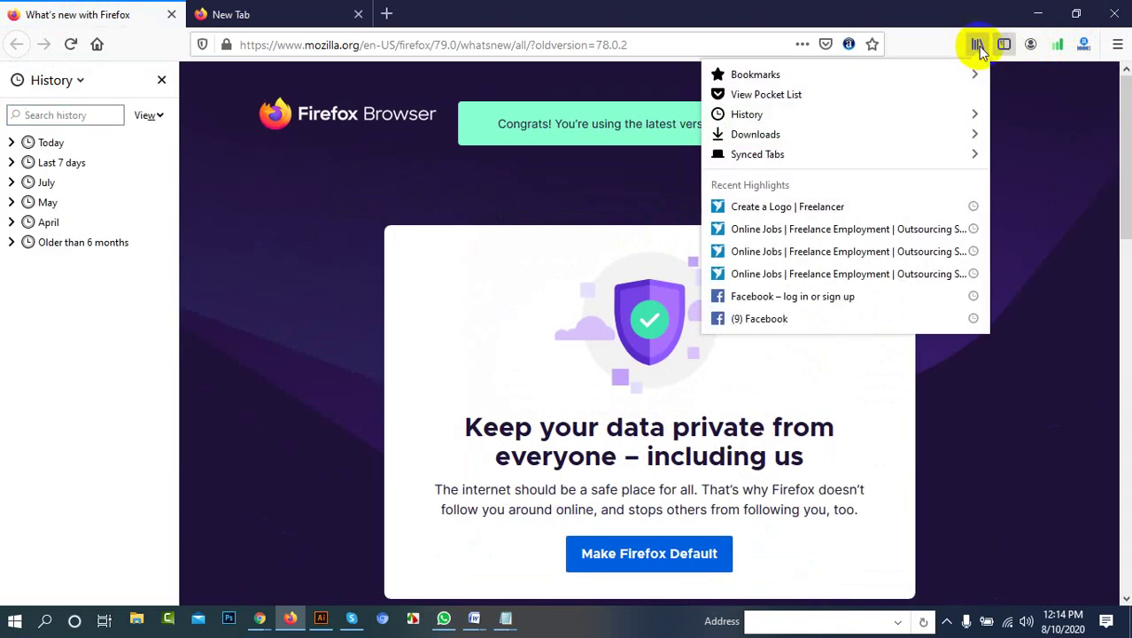
{"action": "left_click", "coordinate": [836, 117]}
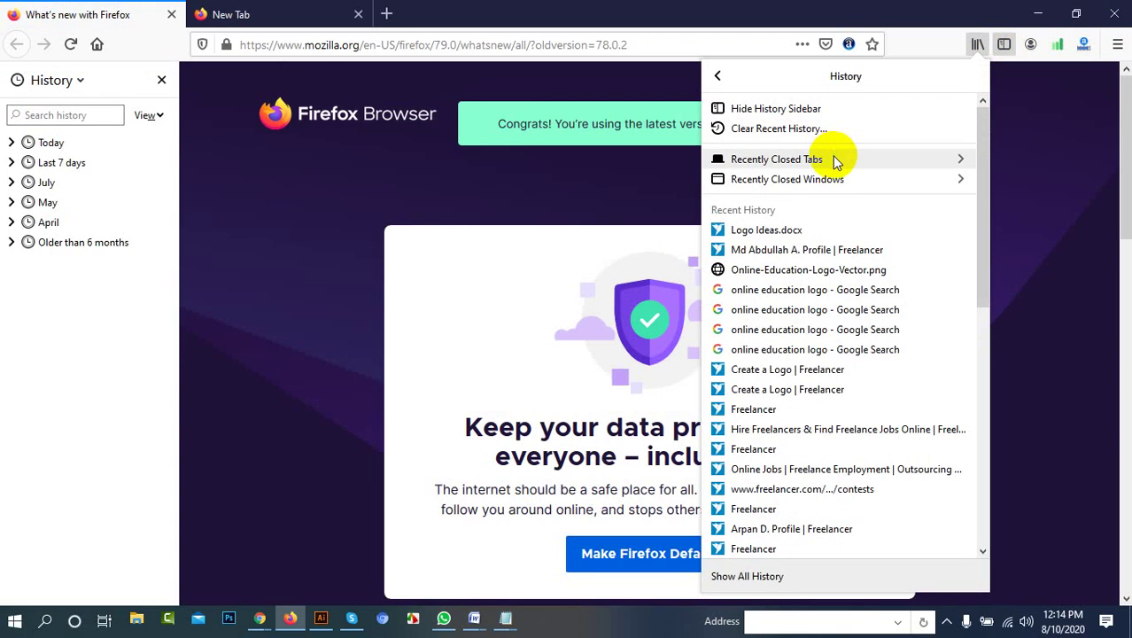
{"action": "right_click", "coordinate": [812, 253]}
{"action": "left_click", "coordinate": [797, 248]}
{"action": "left_click", "coordinate": [796, 251]}
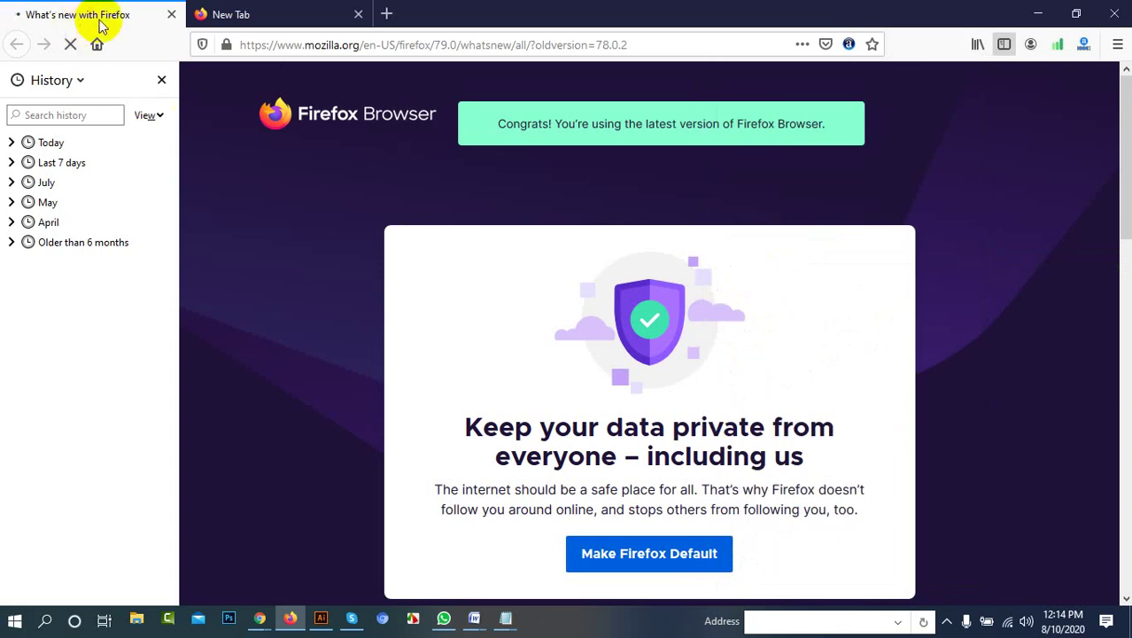
Close the Firefox window and refresh the desktop several times
{"action": "left_click", "coordinate": [1116, 13]}
{"action": "left_click", "coordinate": [525, 337]}
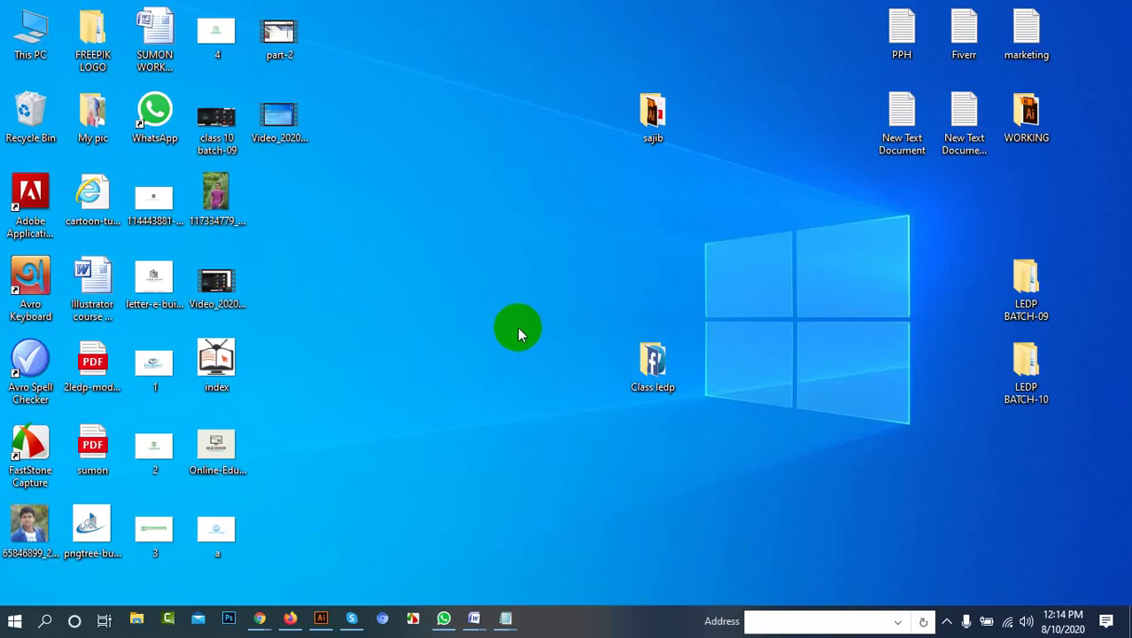
{"action": "right_click", "coordinate": [407, 104]}
{"action": "left_click", "coordinate": [451, 178]}
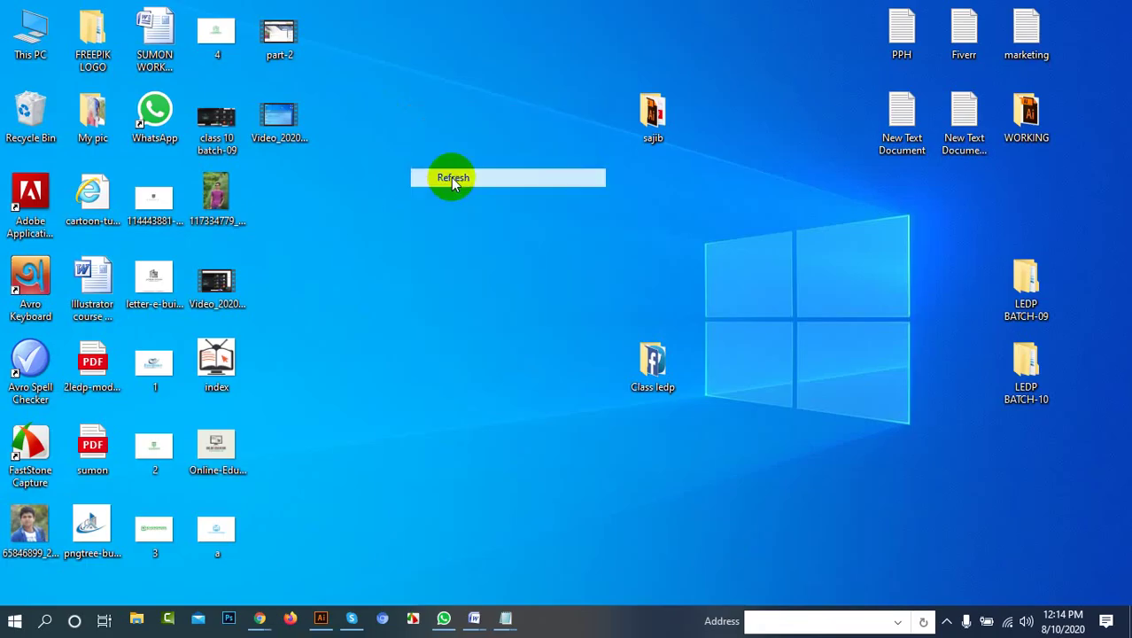
{"action": "right_click", "coordinate": [427, 114]}
{"action": "left_click", "coordinate": [470, 184]}
{"action": "right_click", "coordinate": [438, 157]}
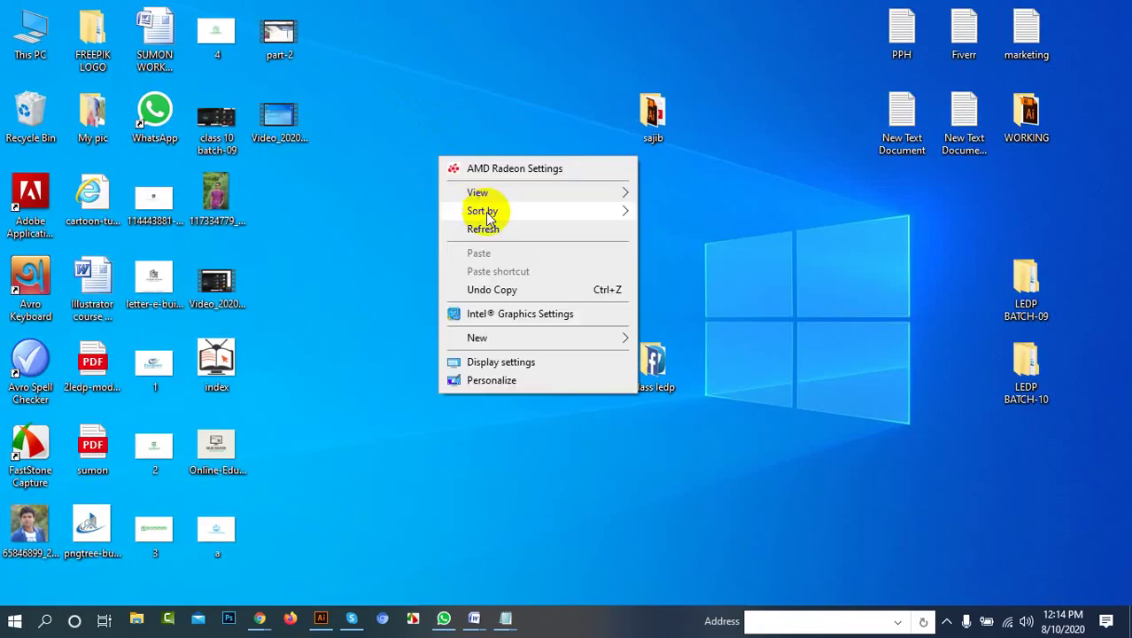
{"action": "left_click", "coordinate": [484, 229]}
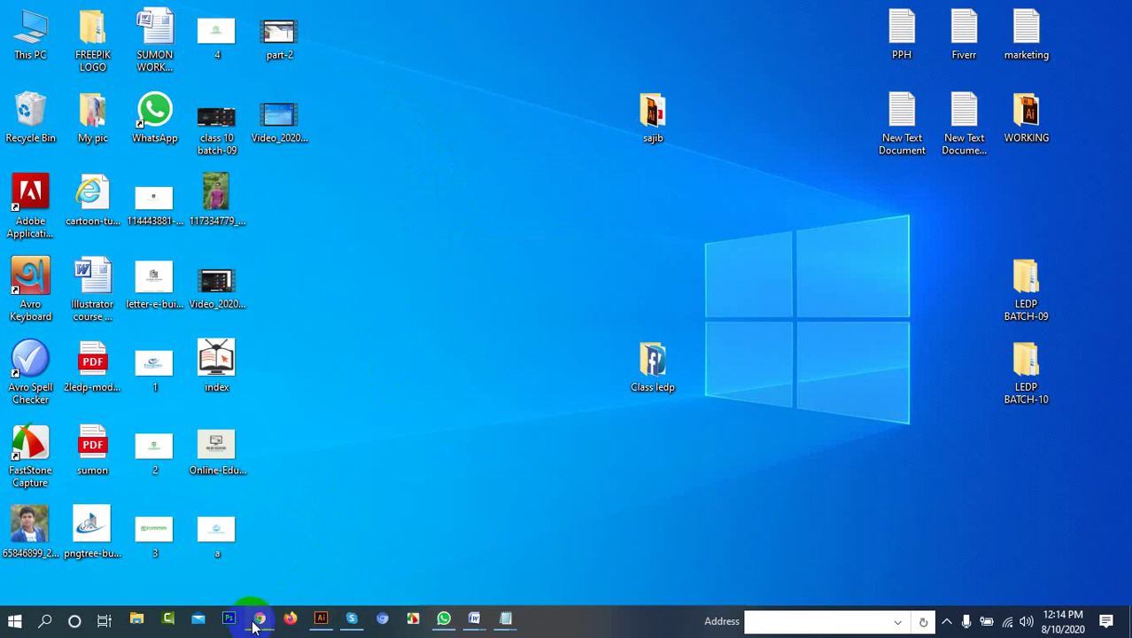
Switch to the Google Meet call in Chrome and show the list of participants
{"action": "mouse_move", "coordinate": [257, 620]}
{"action": "left_click", "coordinate": [234, 540]}
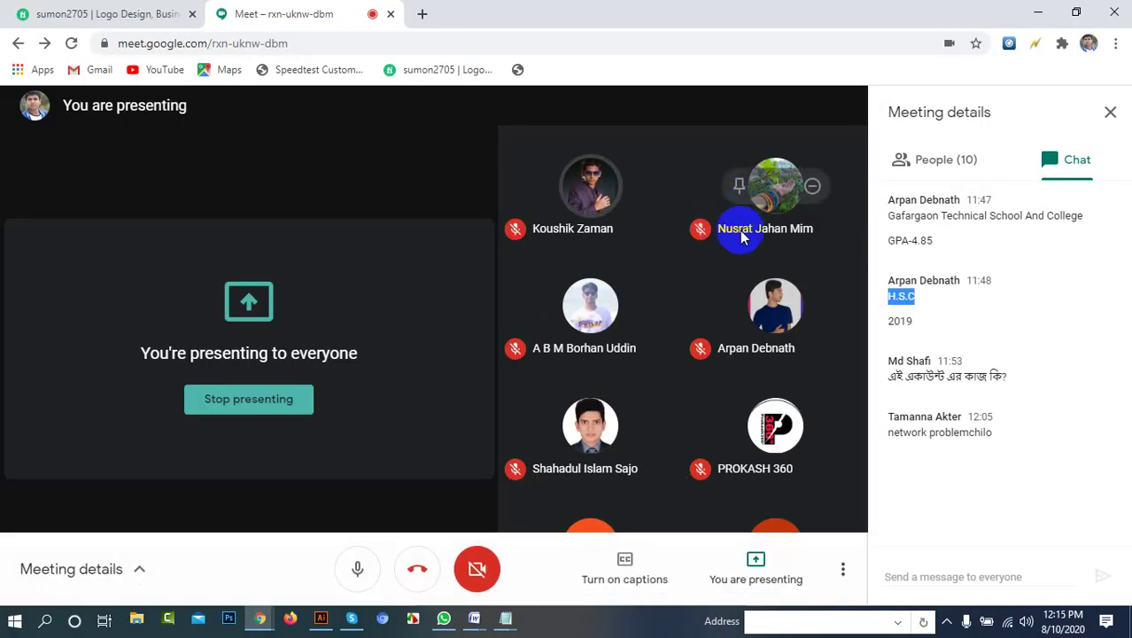
{"action": "left_click", "coordinate": [921, 158]}
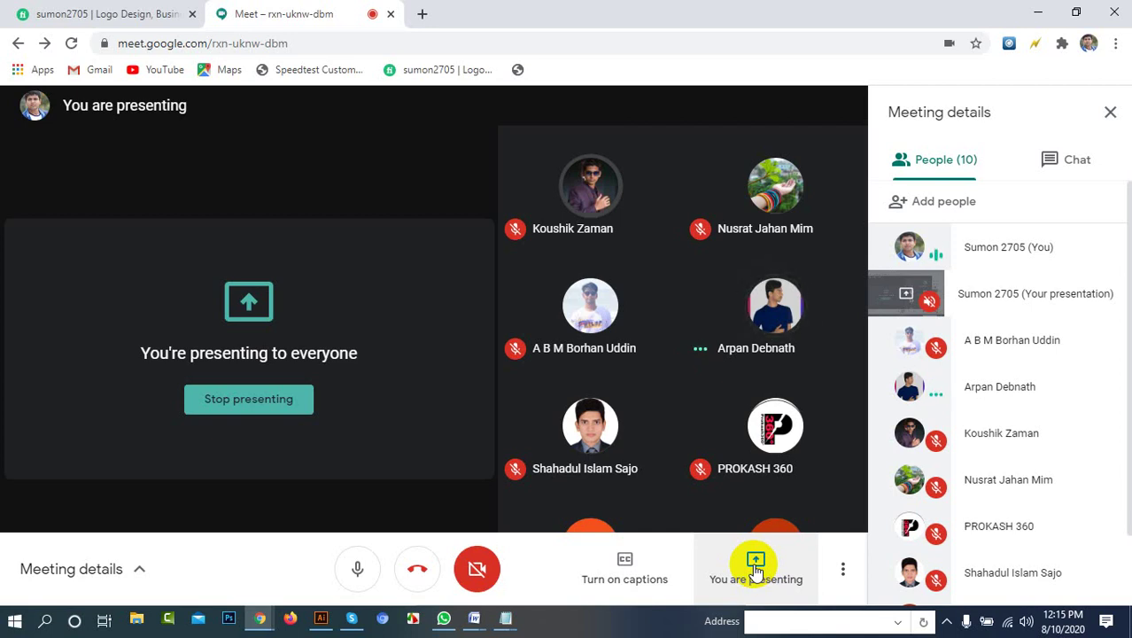
Go to the Fiverr sales page, open the priority order in revision and read the buyer's revision request
{"action": "left_click", "coordinate": [19, 13]}
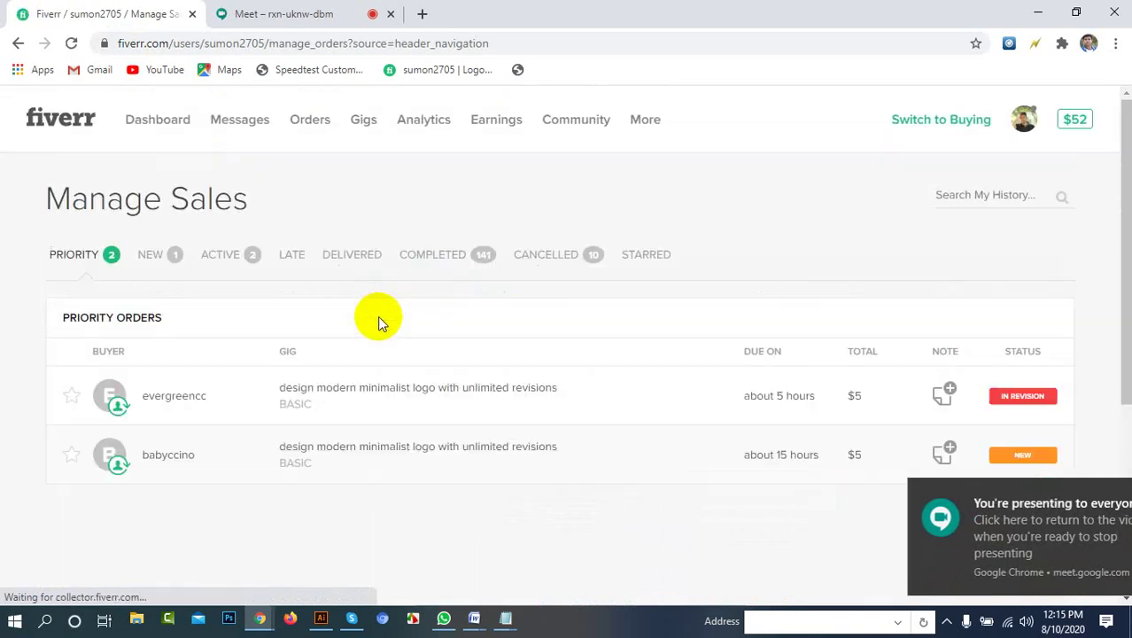
{"action": "left_click", "coordinate": [345, 391]}
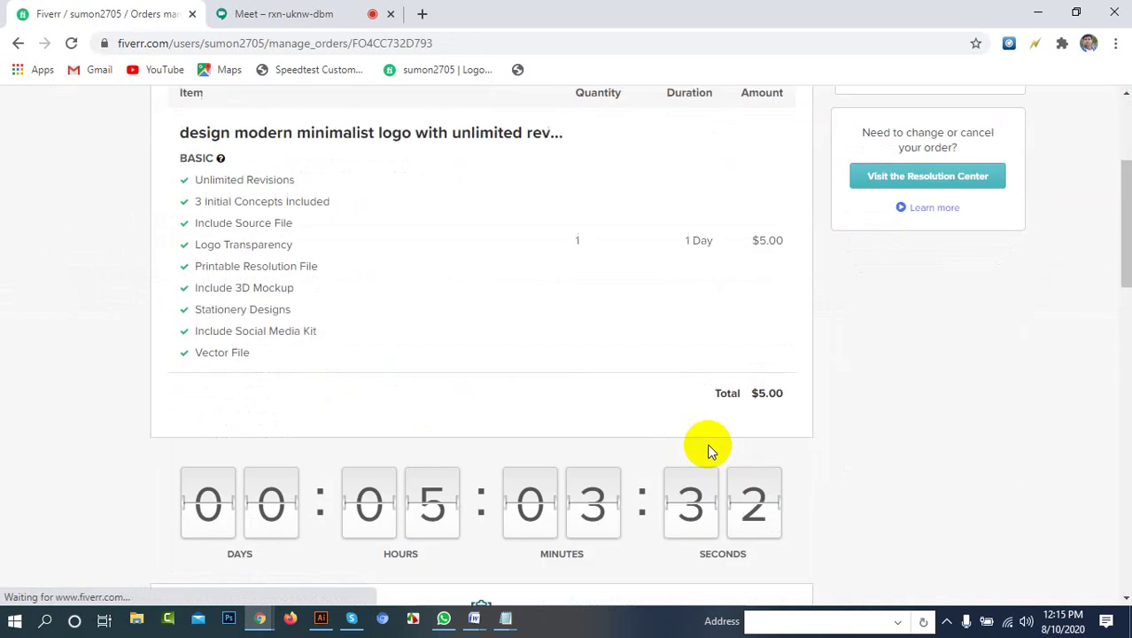
{"action": "scroll", "coordinate": [691, 415], "scroll_direction": "down", "scroll_amount": 9}
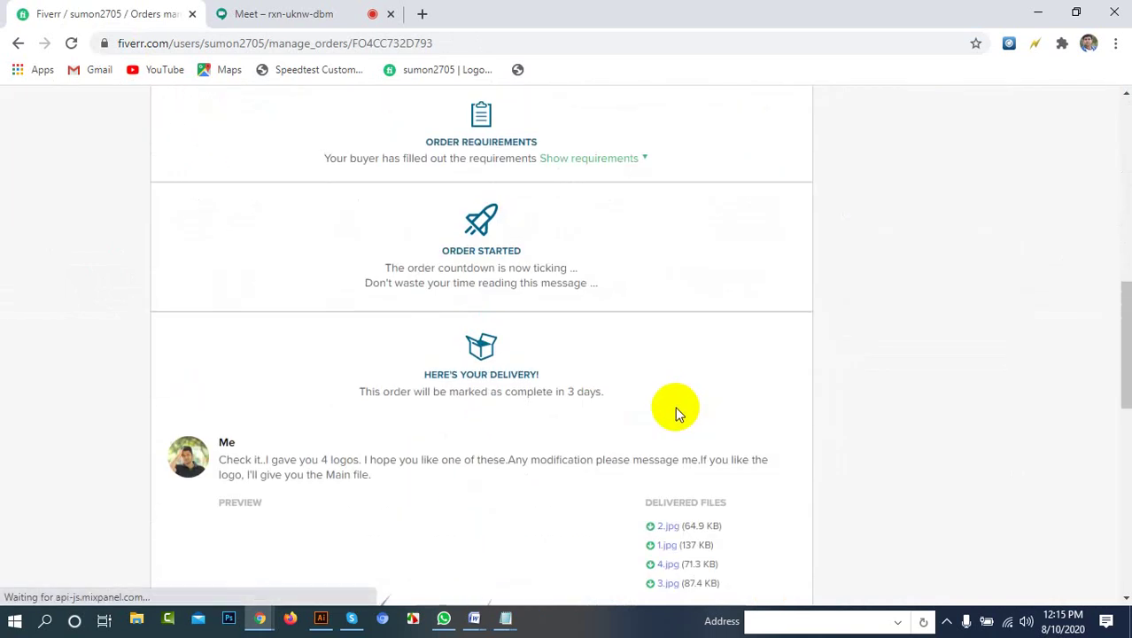
{"action": "scroll", "coordinate": [674, 413], "scroll_direction": "down", "scroll_amount": 8}
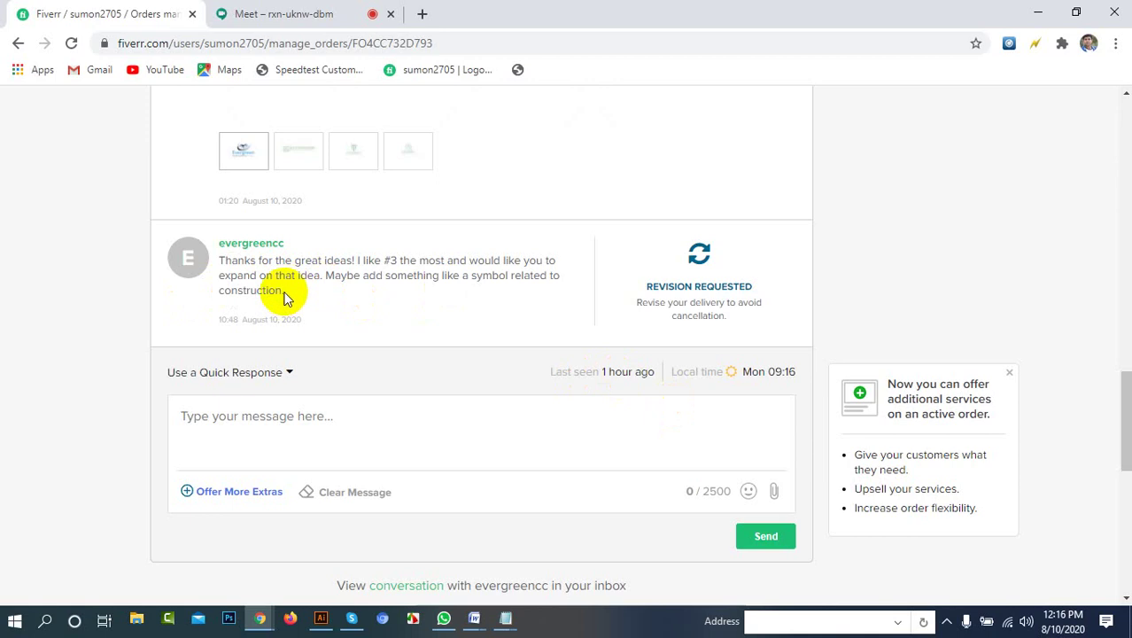
Copy the word "construction" from the buyer's revision message
{"action": "left_click_drag", "start_coordinate": [286, 290], "coordinate": [219, 298]}
{"action": "key", "text": "ctrl+c"}
{"action": "right_click", "coordinate": [223, 289]}
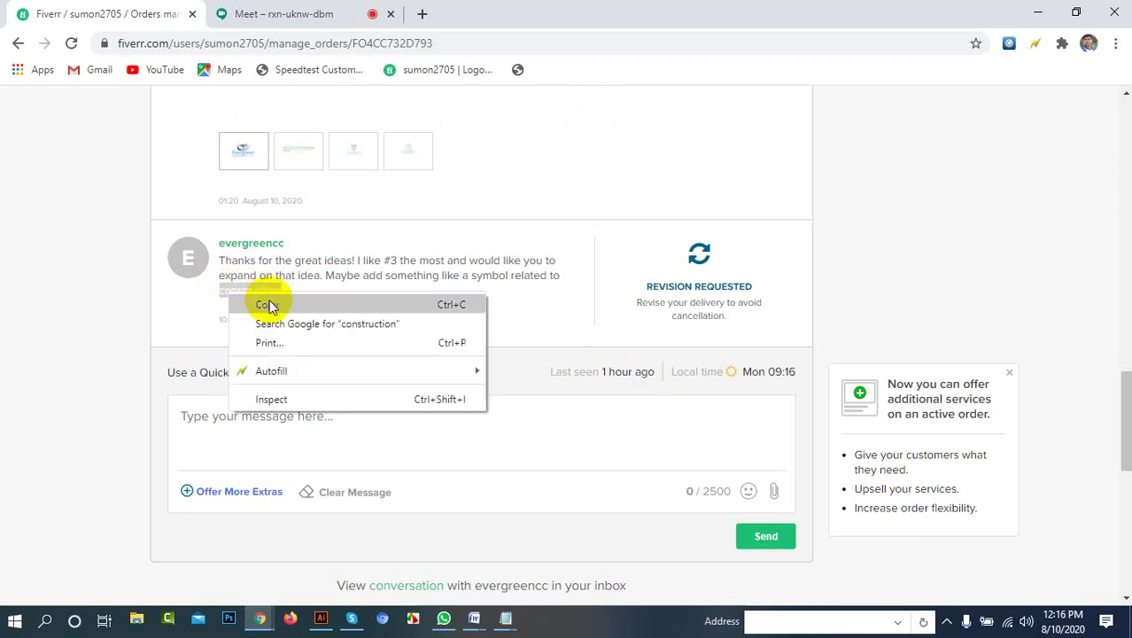
{"action": "left_click", "coordinate": [235, 302]}
Search Google in a new tab for "construction symbol logo", using the copied word
{"action": "left_click", "coordinate": [421, 15]}
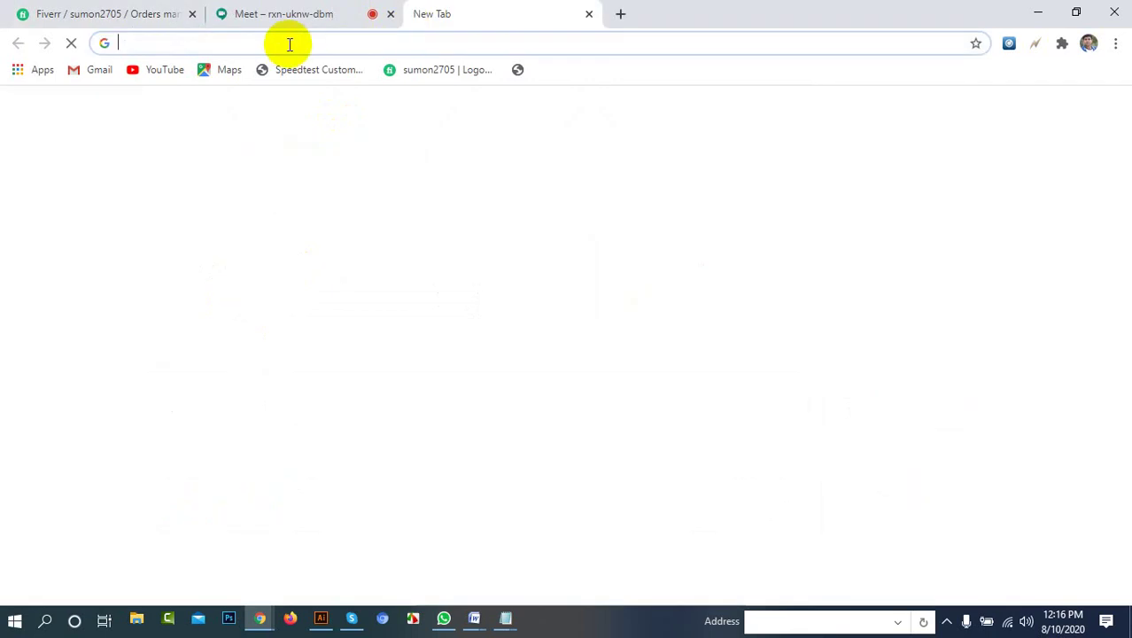
{"action": "left_click", "coordinate": [287, 43]}
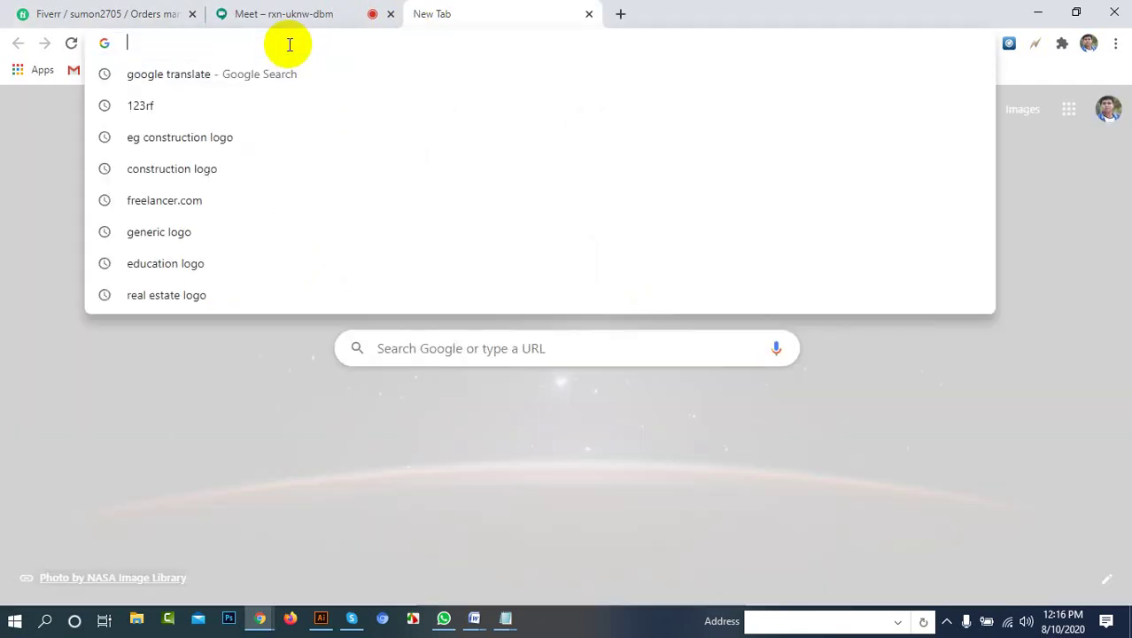
{"action": "key", "text": "ctrl+v"}
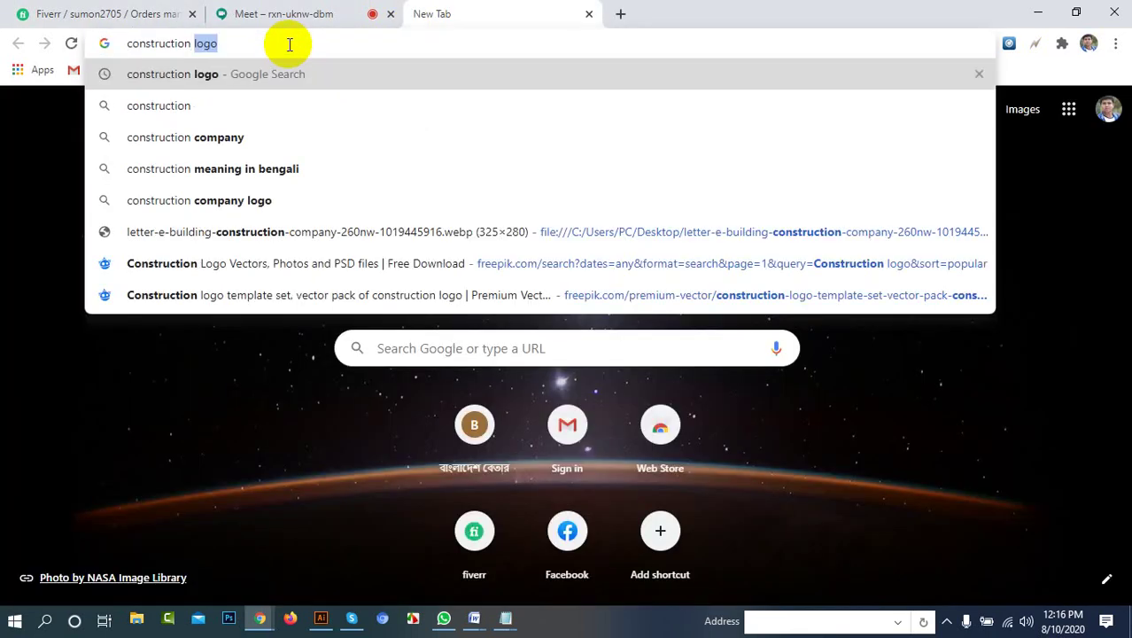
{"action": "type", "text": "symb"}
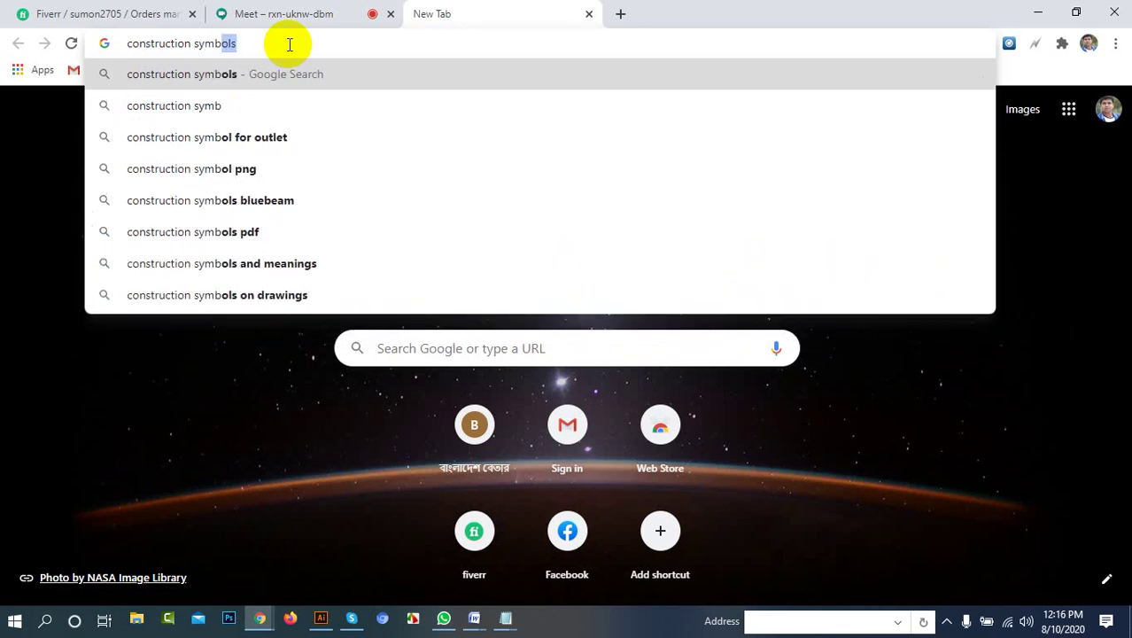
{"action": "type", "text": "ol "}
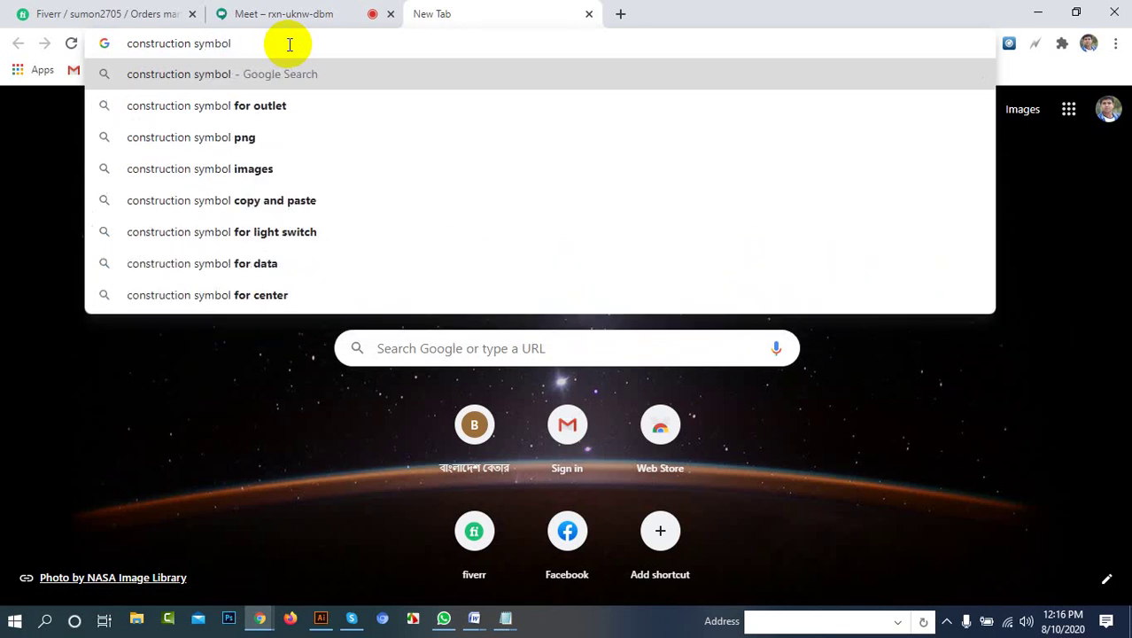
{"action": "type", "text": "logo"}
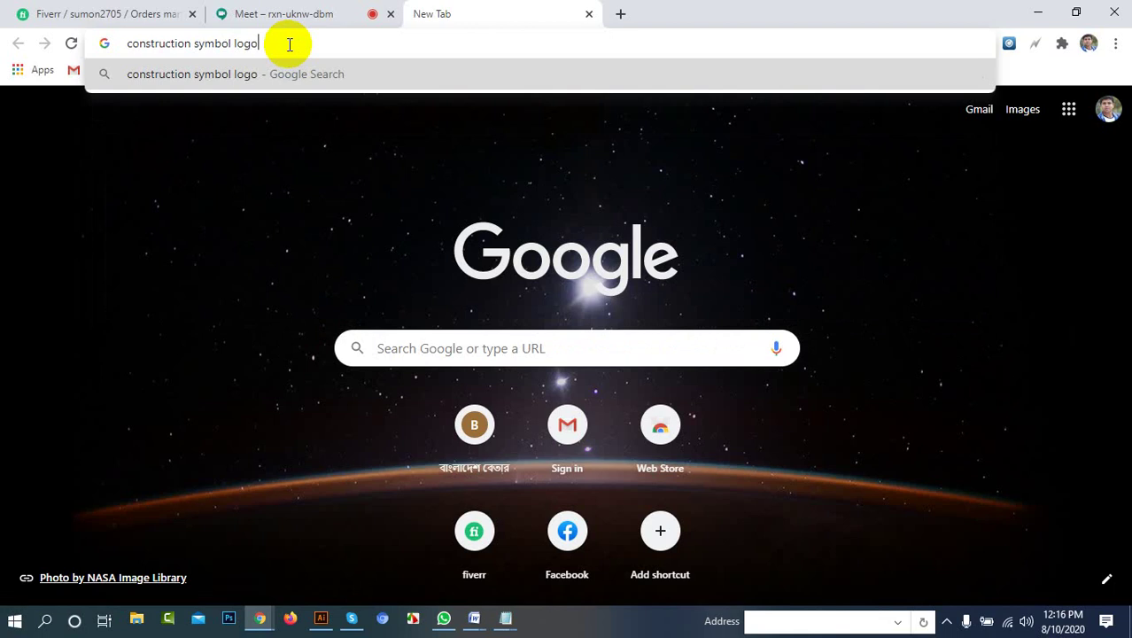
{"action": "key", "text": "Return"}
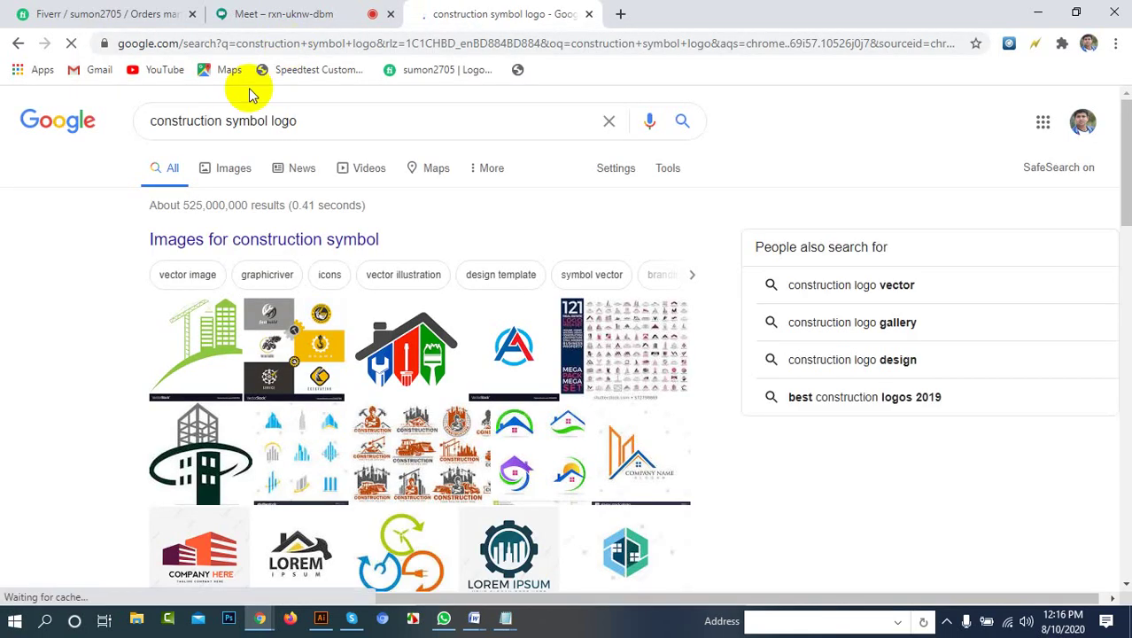
Check the participant's presentation in the meeting, and return to the logo search to show its image results
{"action": "left_click", "coordinate": [235, 14]}
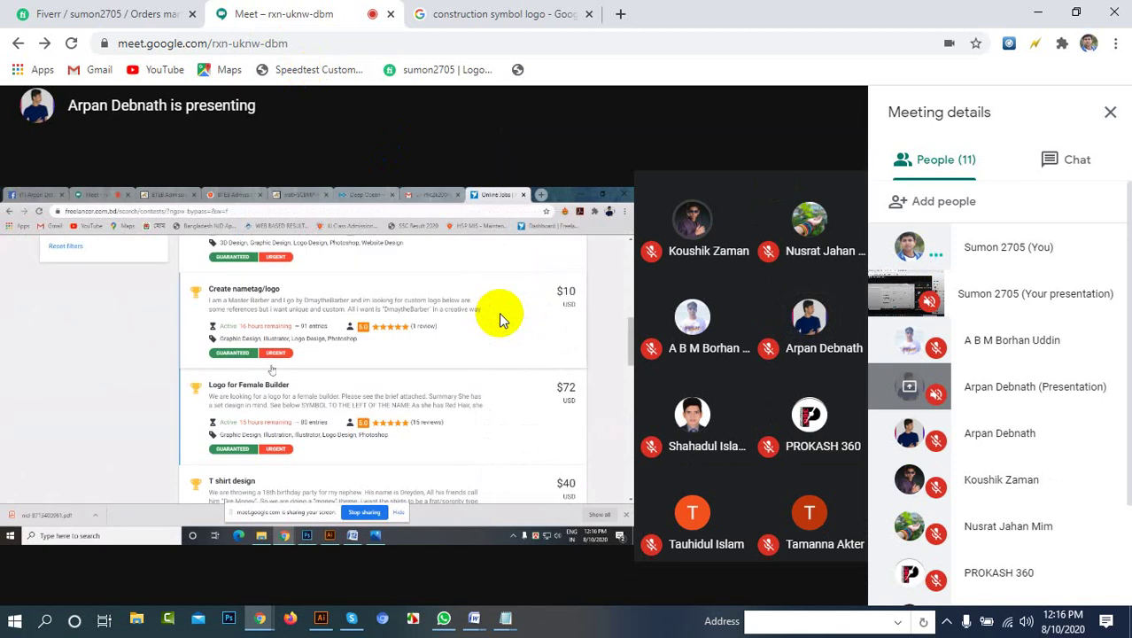
{"action": "left_click", "coordinate": [473, 13]}
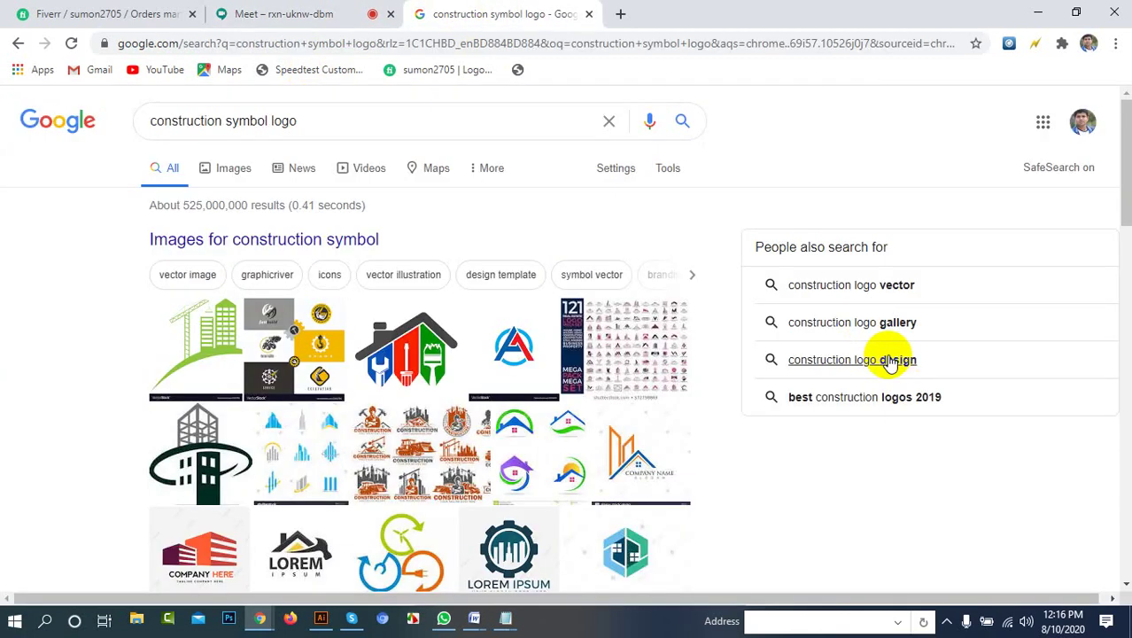
{"action": "scroll", "coordinate": [543, 385], "scroll_direction": "down", "scroll_amount": 3}
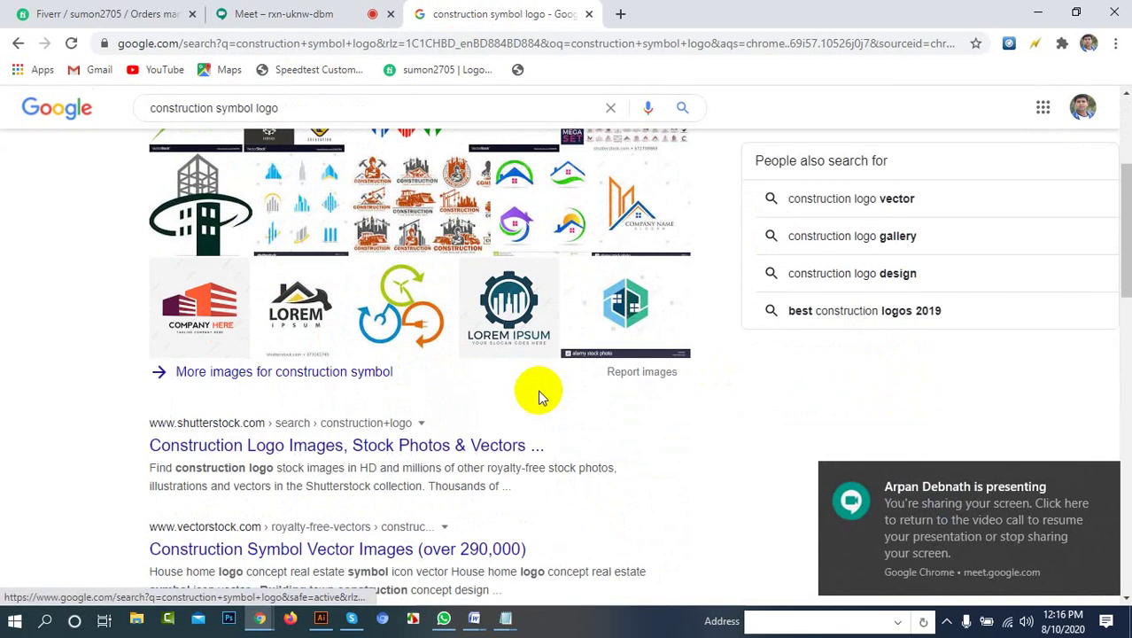
{"action": "scroll", "coordinate": [538, 396], "scroll_direction": "up", "scroll_amount": 2}
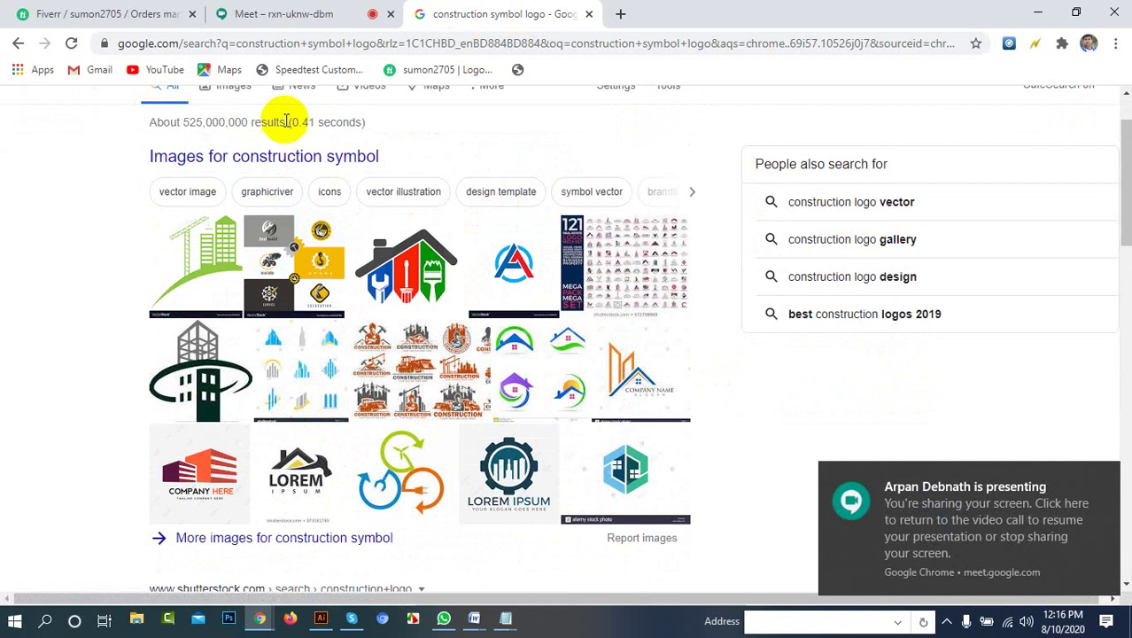
{"action": "scroll", "coordinate": [286, 121], "scroll_direction": "up", "scroll_amount": 1}
{"action": "left_click", "coordinate": [221, 170]}
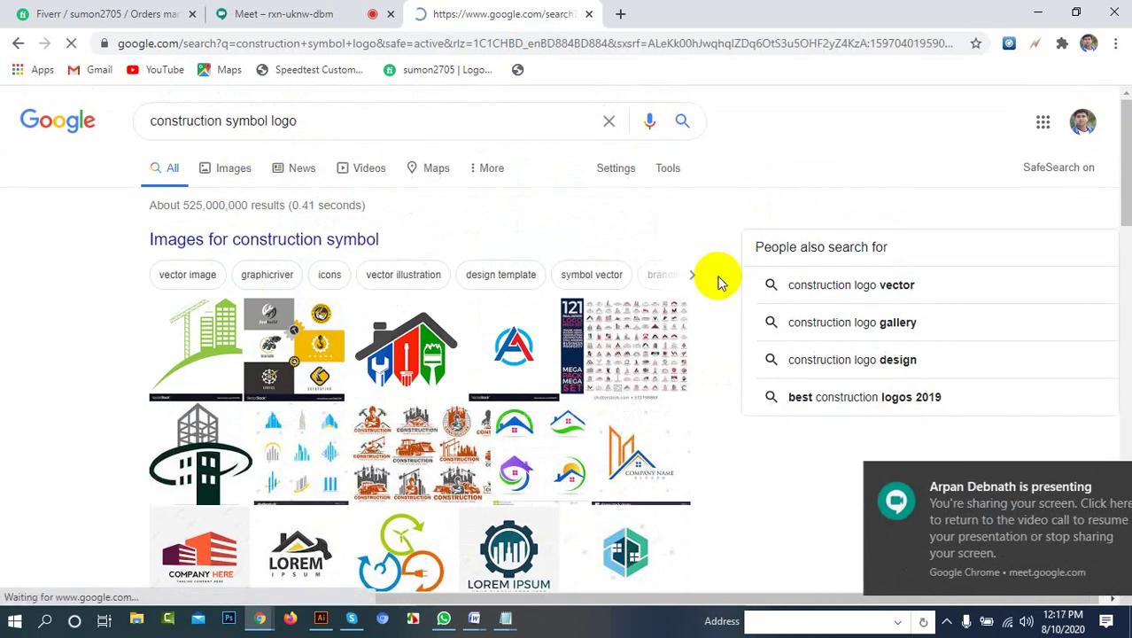
Browse the construction symbol logo images and preview the CRANAZ crane logo
{"action": "scroll", "coordinate": [465, 361], "scroll_direction": "down", "scroll_amount": 2}
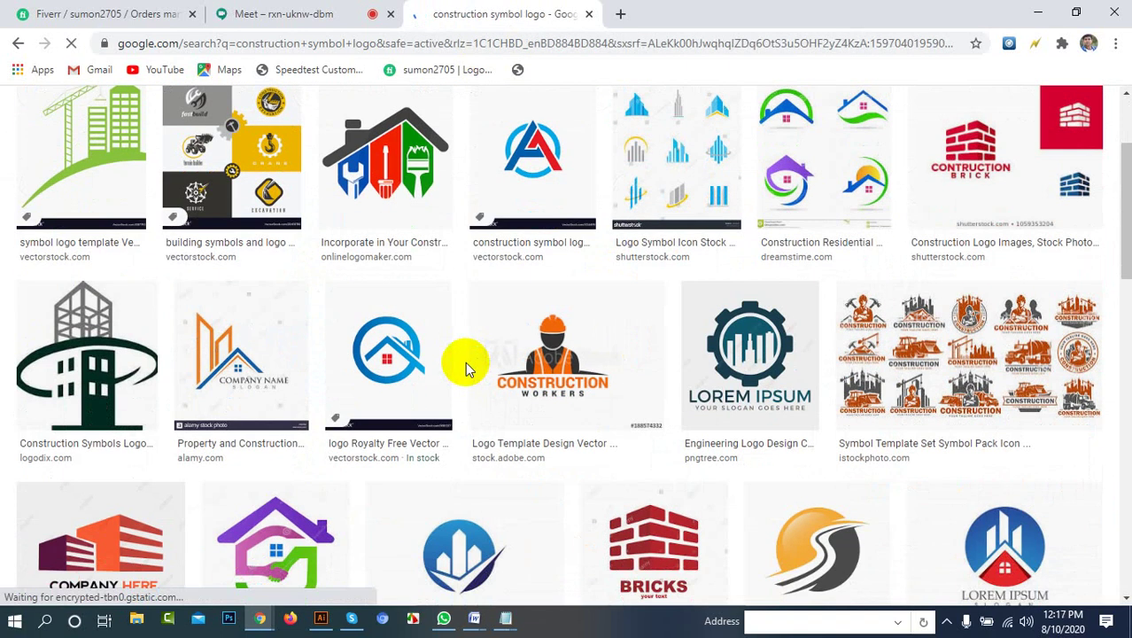
{"action": "scroll", "coordinate": [465, 361], "scroll_direction": "down", "scroll_amount": 1}
{"action": "scroll", "coordinate": [467, 368], "scroll_direction": "down", "scroll_amount": 2}
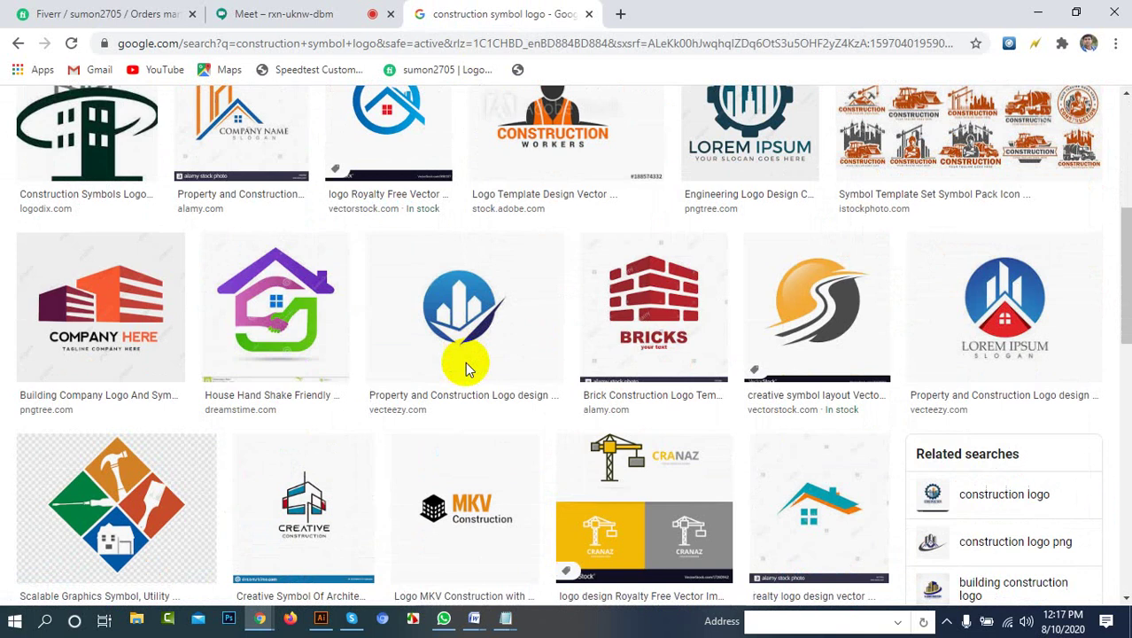
{"action": "scroll", "coordinate": [461, 381], "scroll_direction": "down", "scroll_amount": 2}
{"action": "scroll", "coordinate": [458, 395], "scroll_direction": "down", "scroll_amount": 1}
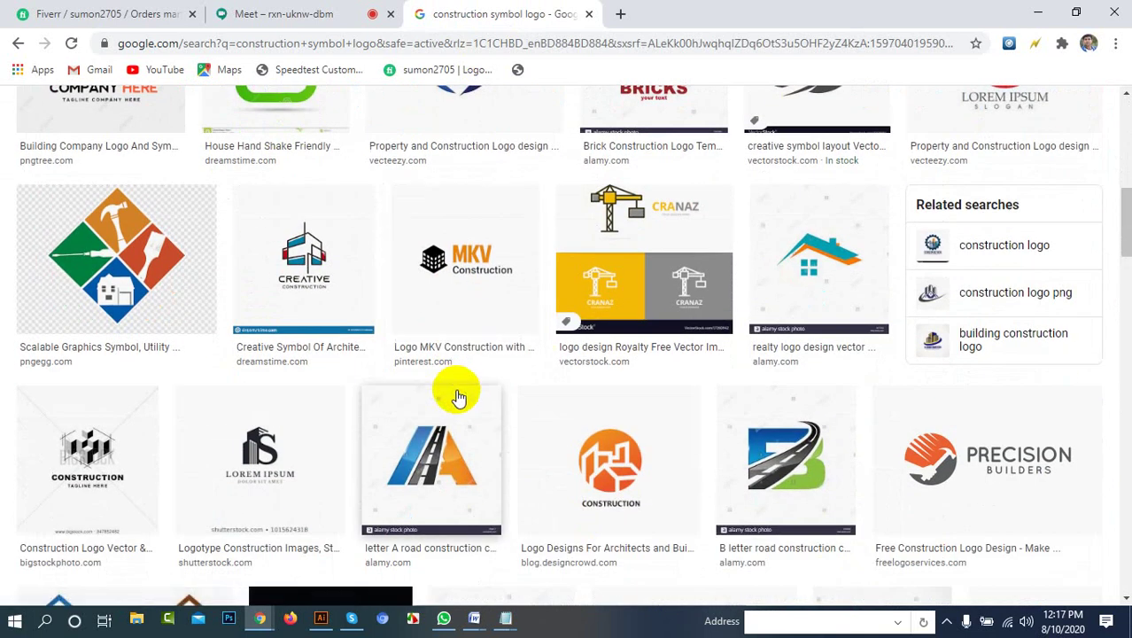
{"action": "scroll", "coordinate": [458, 395], "scroll_direction": "up", "scroll_amount": 2}
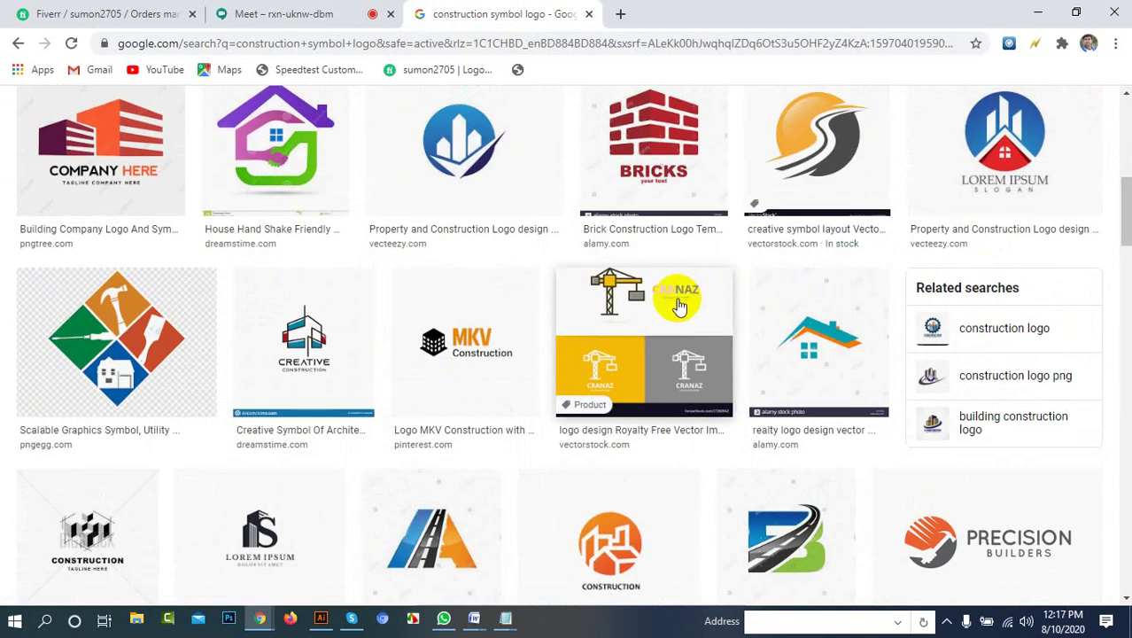
{"action": "left_click", "coordinate": [678, 306]}
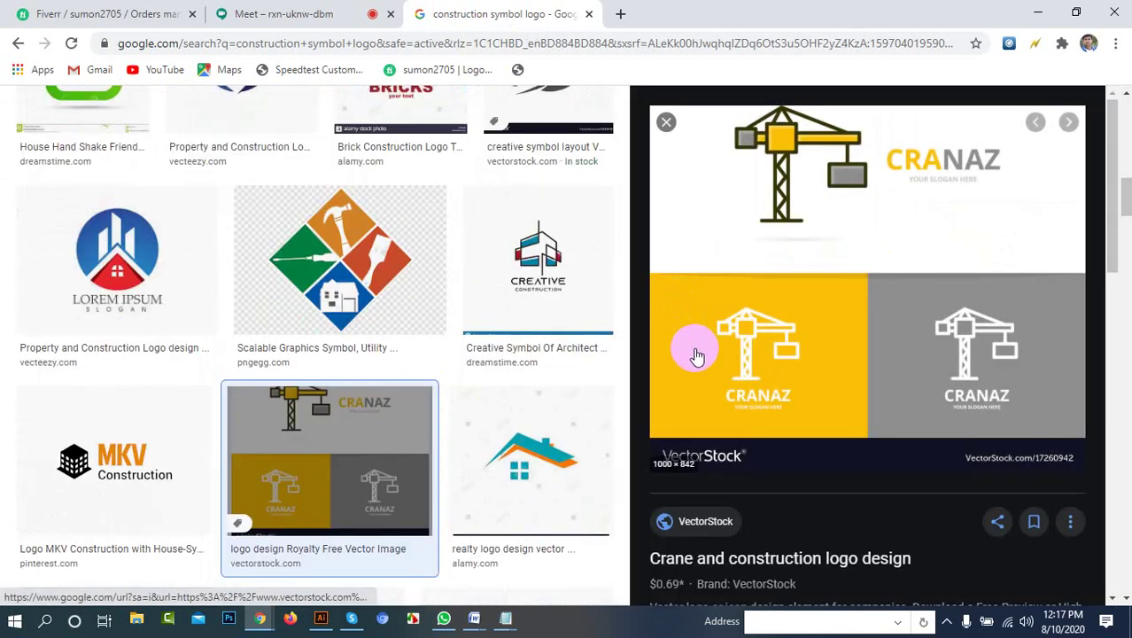
Look through the crane logo's related images and preview the CONSTRUCT logo hanging from two crane hooks
{"action": "scroll", "coordinate": [691, 354], "scroll_direction": "down", "scroll_amount": 5}
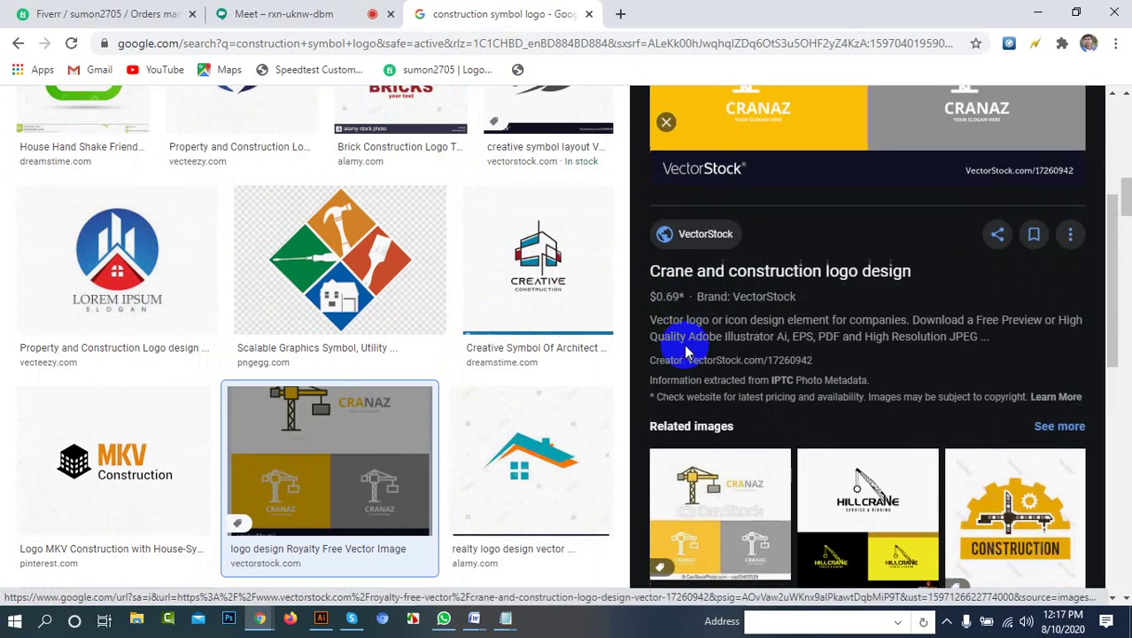
{"action": "scroll", "coordinate": [686, 353], "scroll_direction": "down", "scroll_amount": 5}
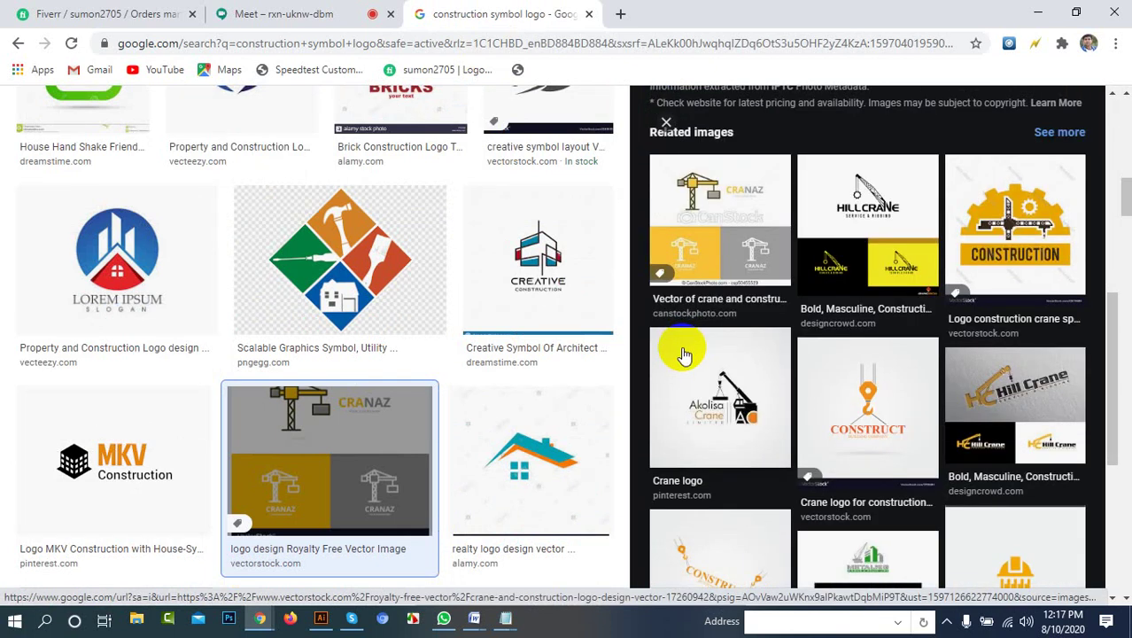
{"action": "scroll", "coordinate": [682, 354], "scroll_direction": "down", "scroll_amount": 4}
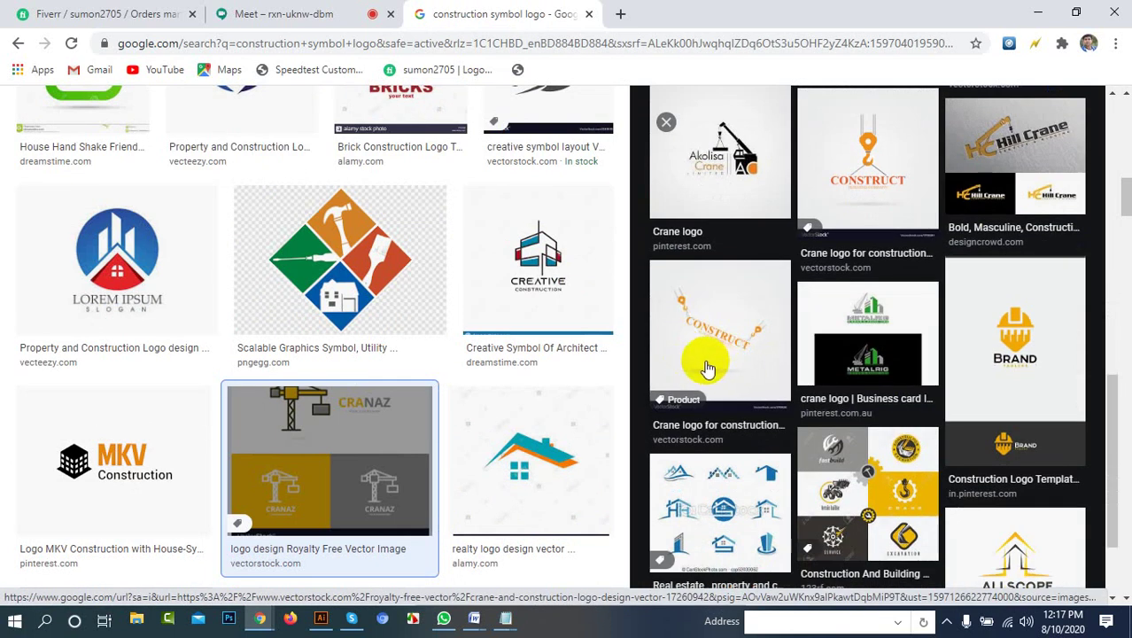
{"action": "left_click", "coordinate": [687, 341]}
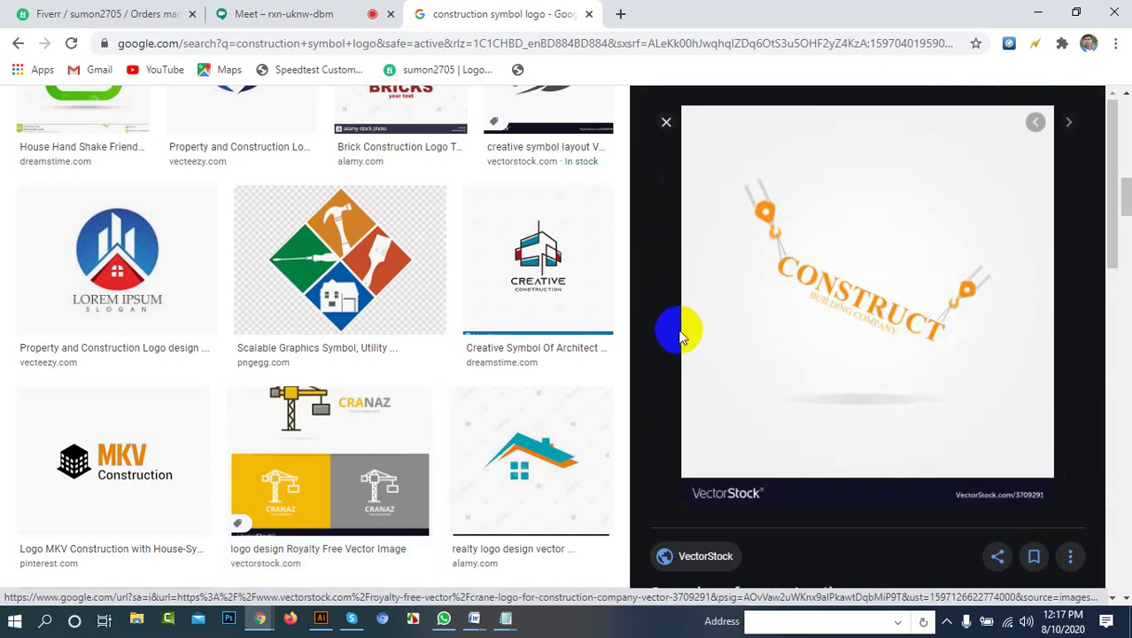
{"action": "scroll", "coordinate": [475, 350], "scroll_direction": "down", "scroll_amount": 2}
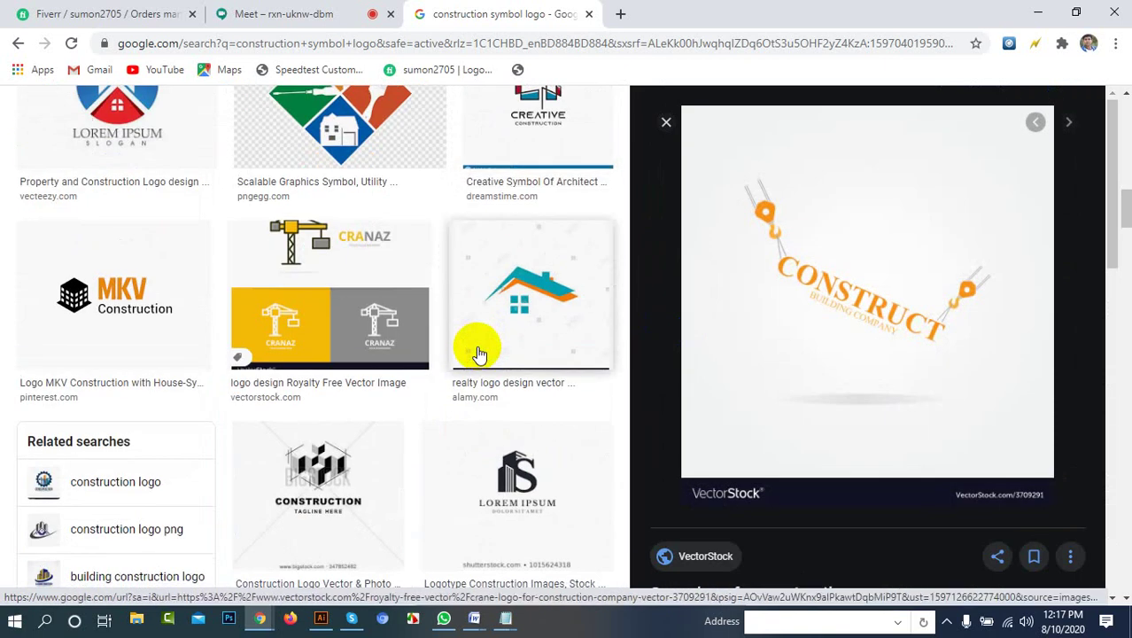